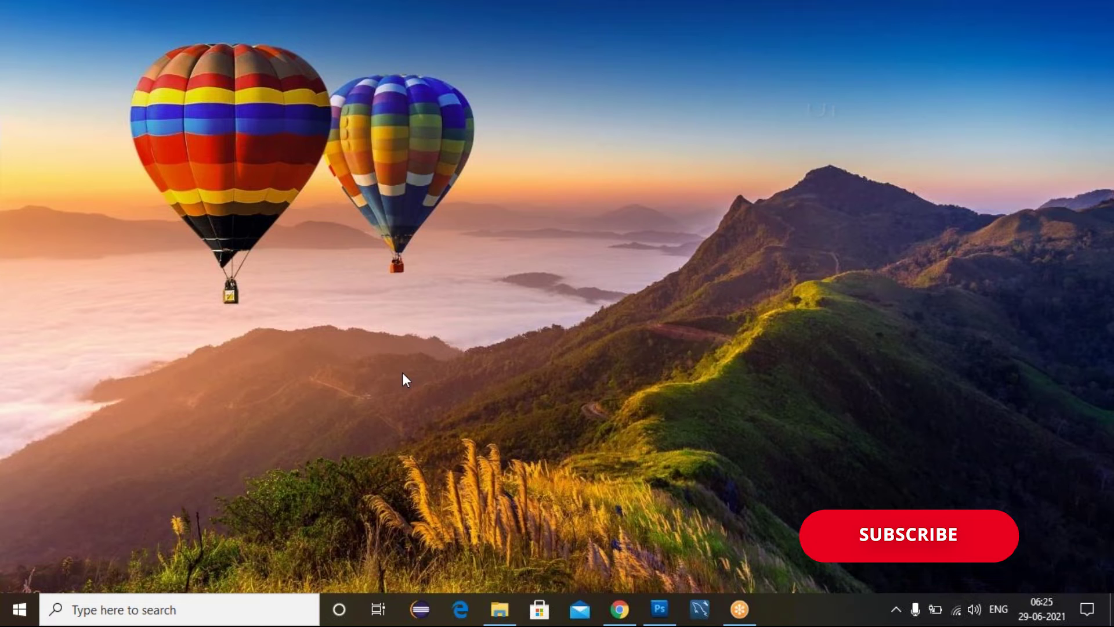
Switch to Photoshop and create a new 1920 × 1080 pixel document at 200 pixels/inch, RGB Color, with white background contents.
{"action": "left_click", "coordinate": [651, 601]}
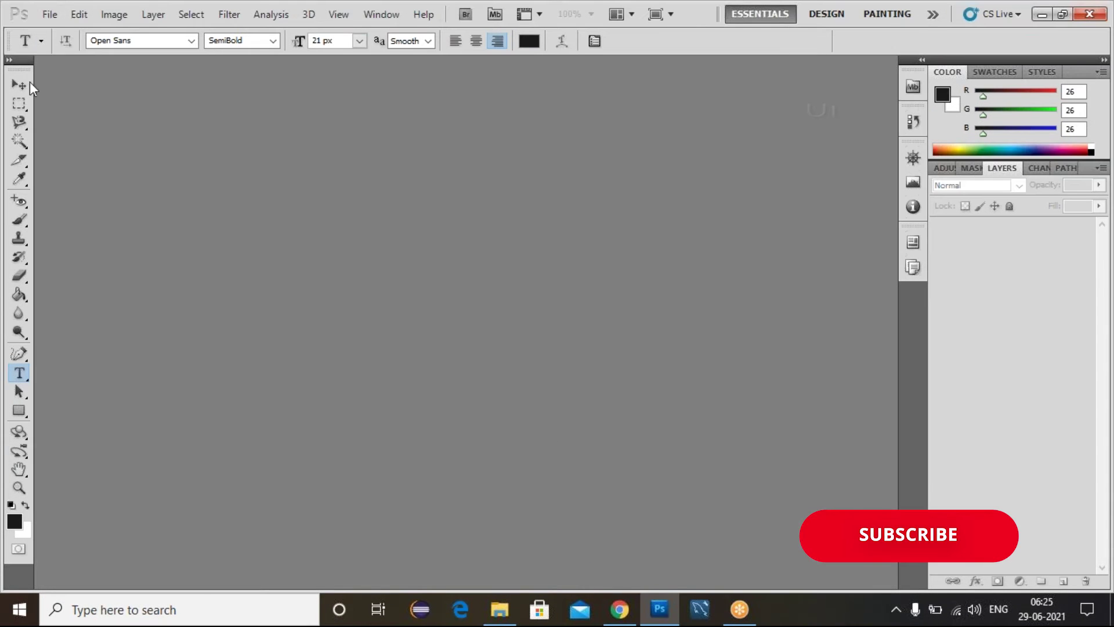
{"action": "left_click", "coordinate": [50, 14]}
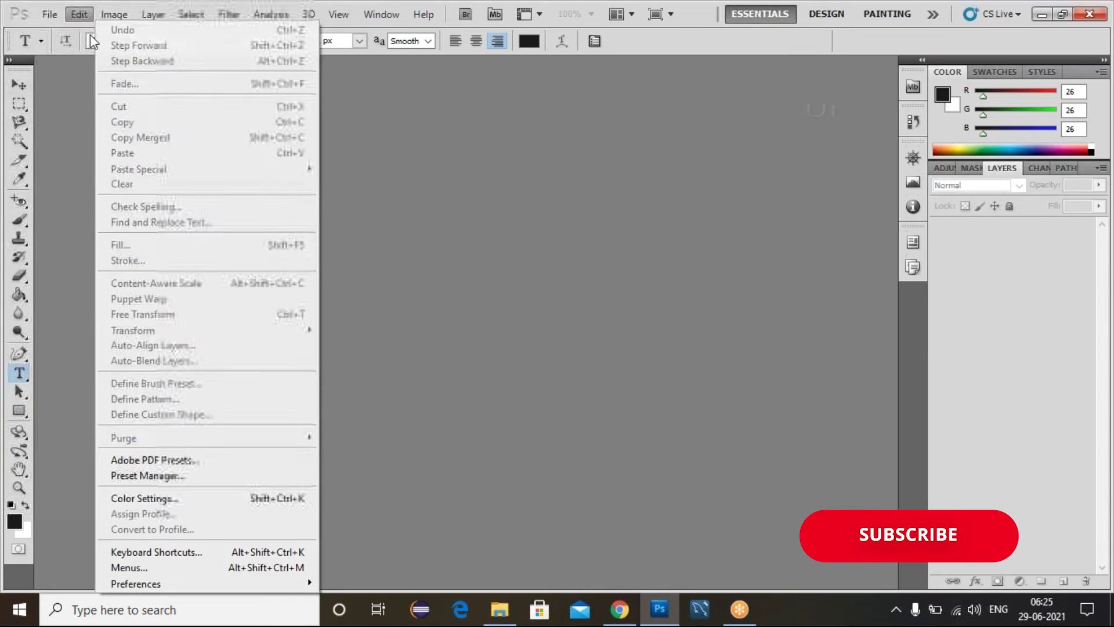
{"action": "left_click", "coordinate": [49, 15]}
{"action": "left_click", "coordinate": [49, 14]}
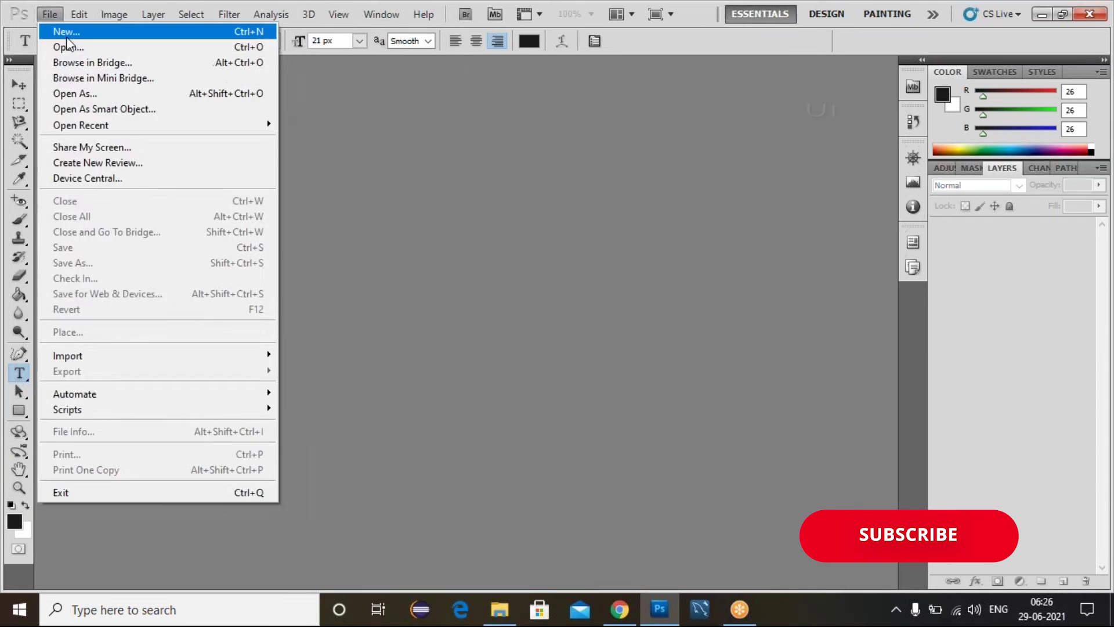
{"action": "key", "text": "Escape"}
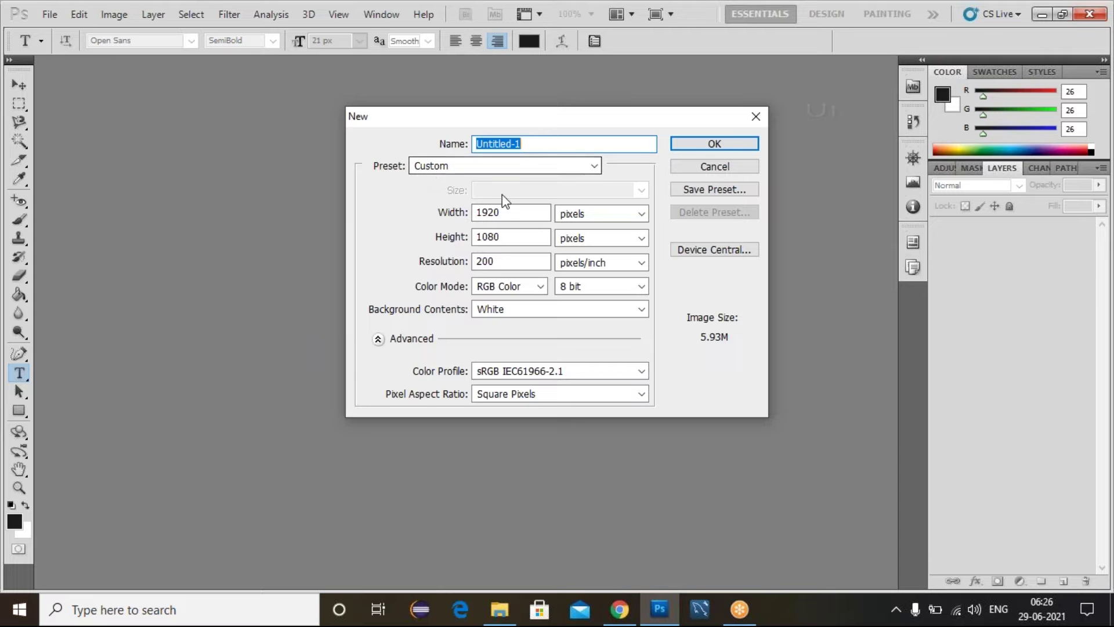
{"action": "left_click", "coordinate": [498, 213]}
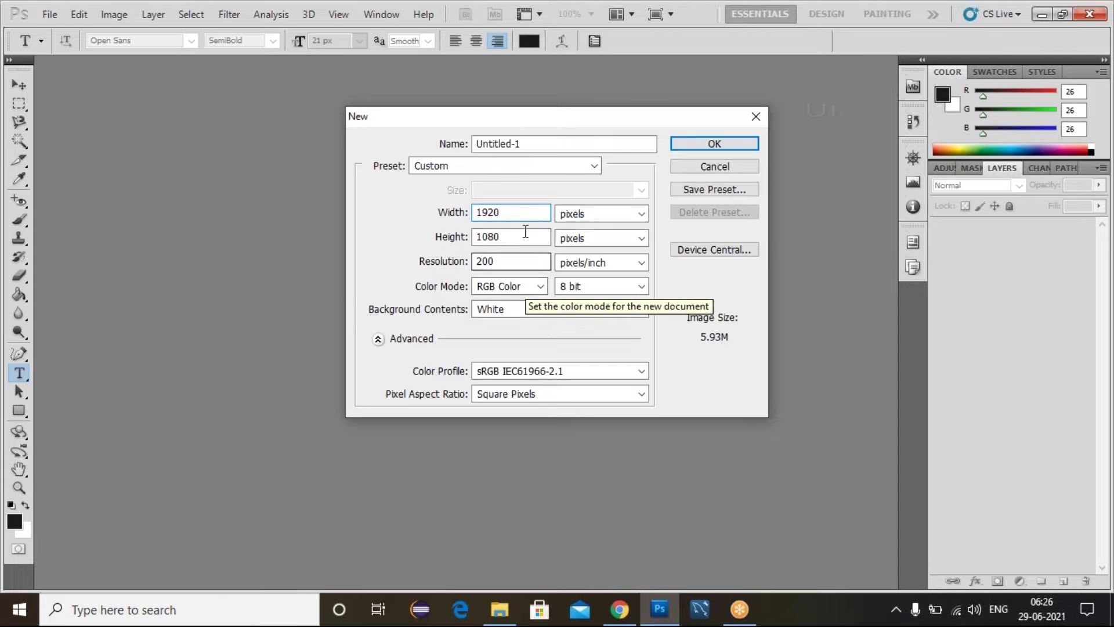
{"action": "left_click", "coordinate": [524, 237]}
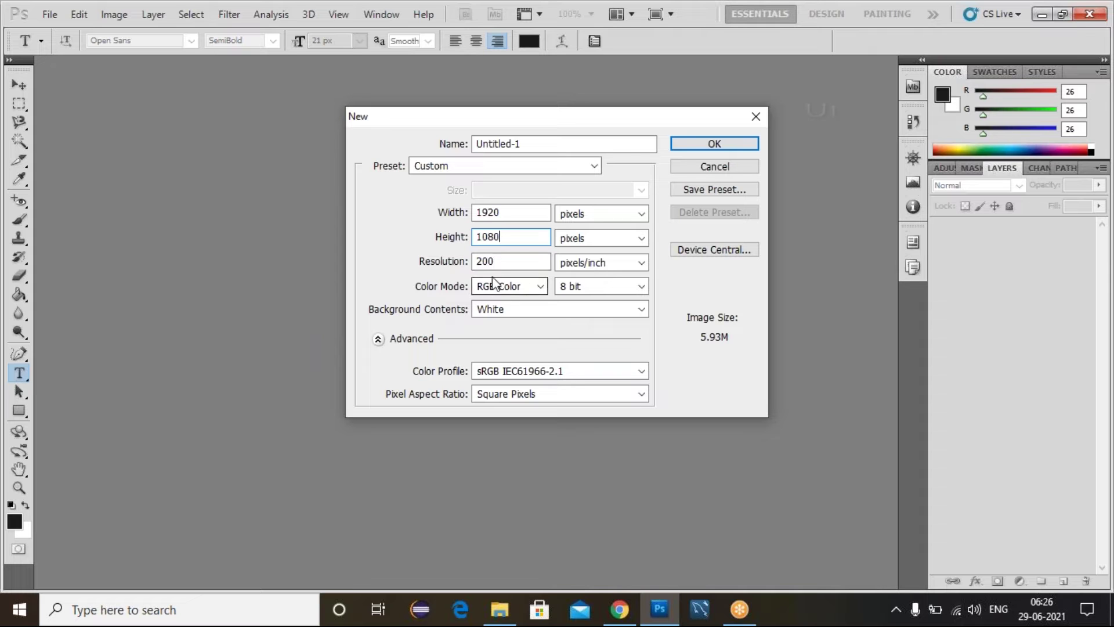
{"action": "left_click", "coordinate": [511, 263]}
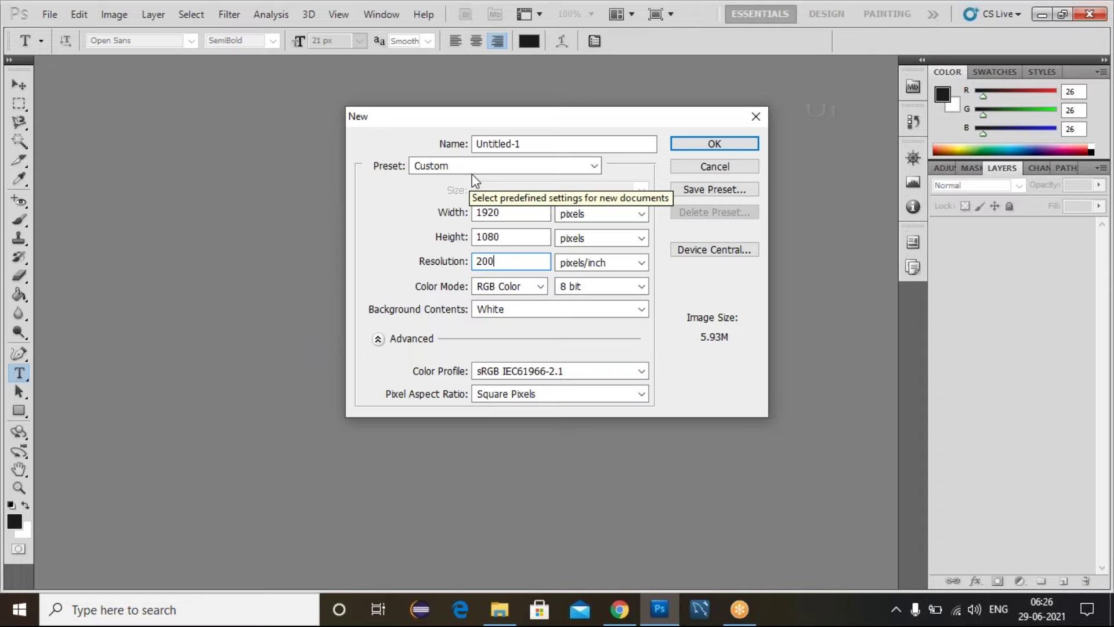
{"action": "left_click", "coordinate": [708, 147]}
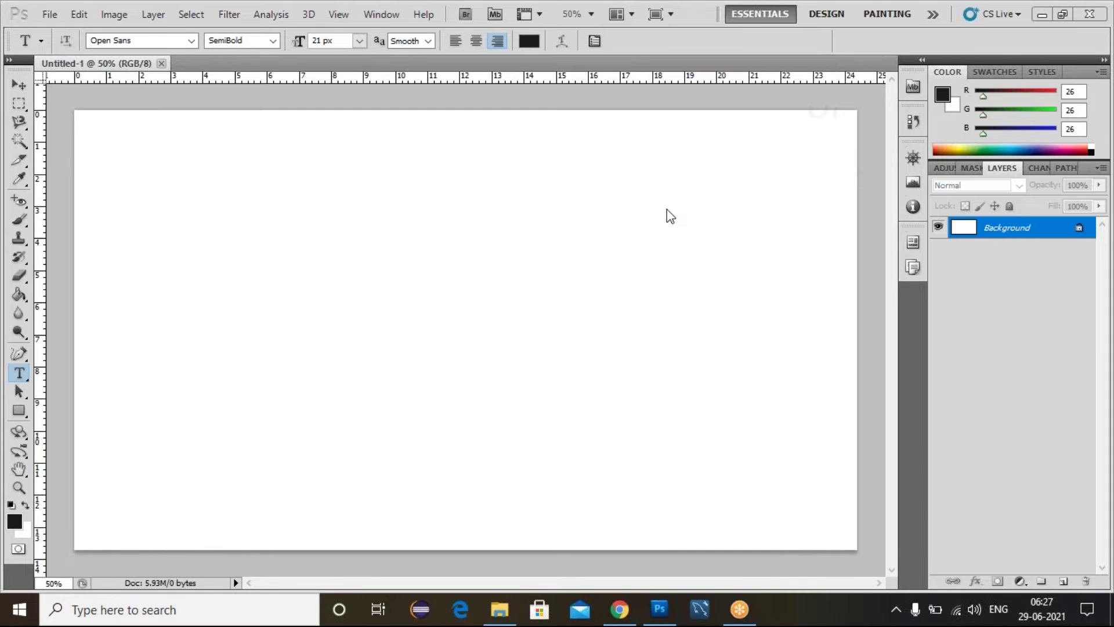
Convert the locked Background into a regular layer and add a layer group named header-bg above it.
{"action": "double_click", "coordinate": [1033, 241]}
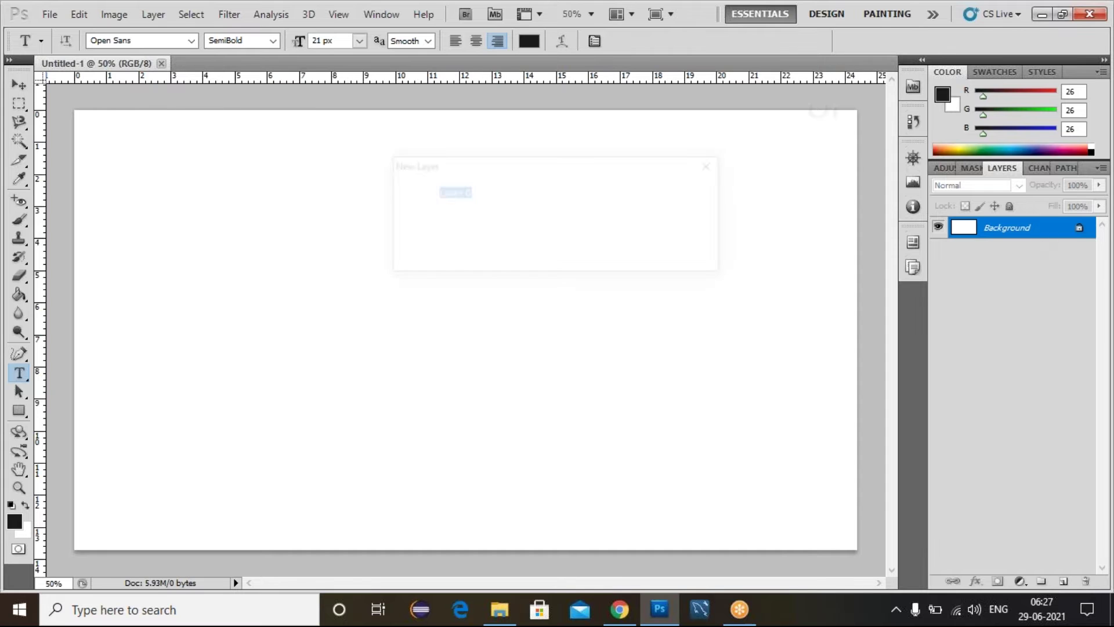
{"action": "left_click", "coordinate": [688, 192]}
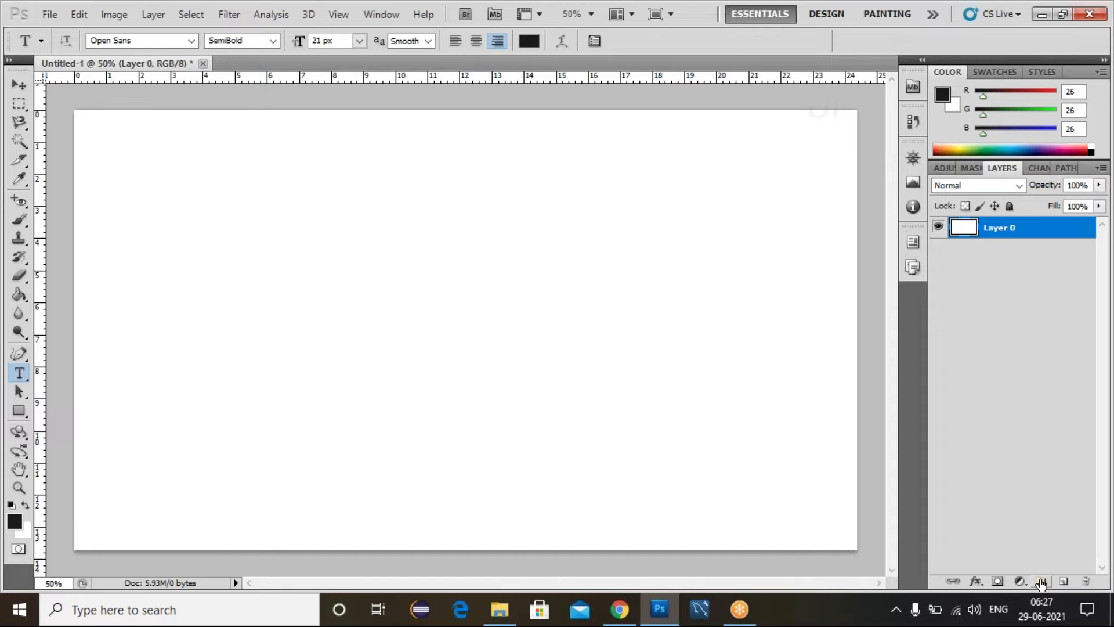
{"action": "left_click", "coordinate": [1042, 582]}
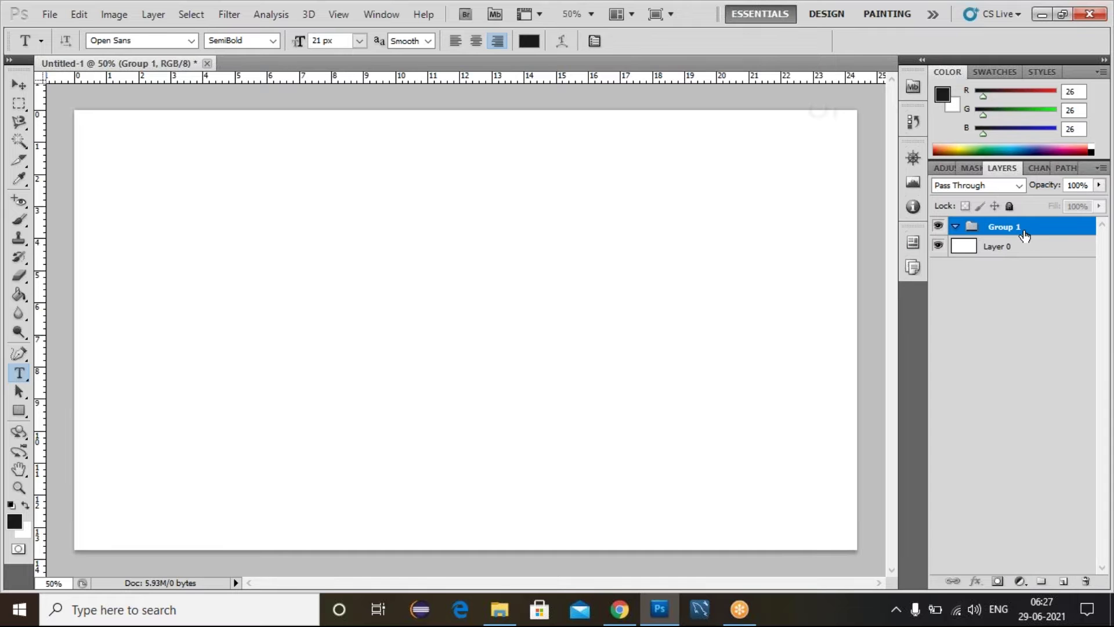
{"action": "double_click", "coordinate": [1024, 233]}
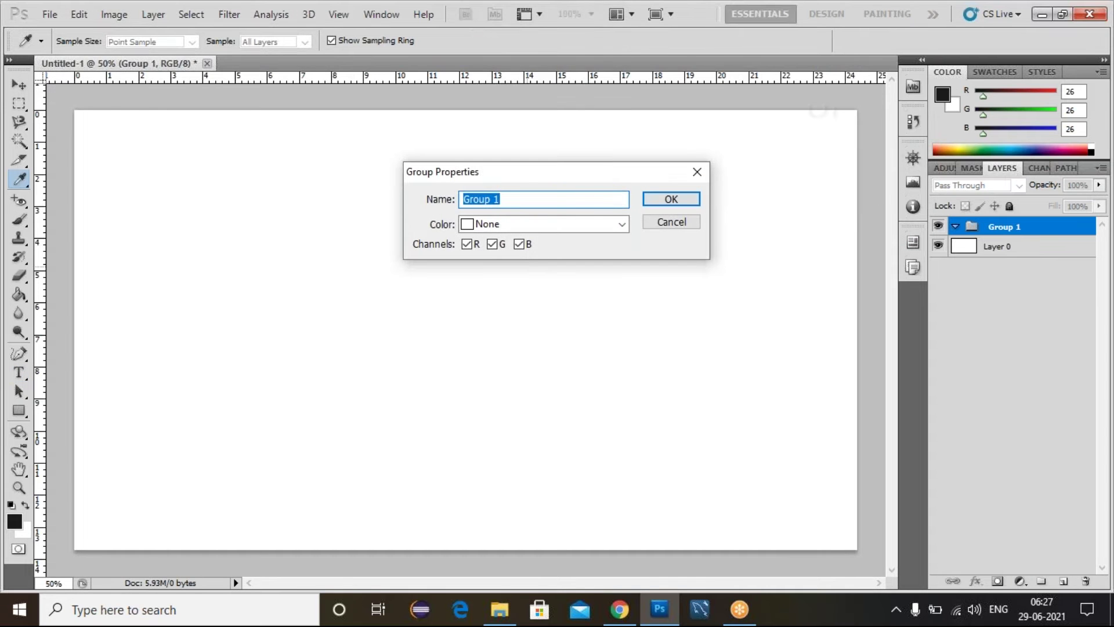
{"action": "key", "text": "BackSpace"}
{"action": "type", "text": "header-bg"}
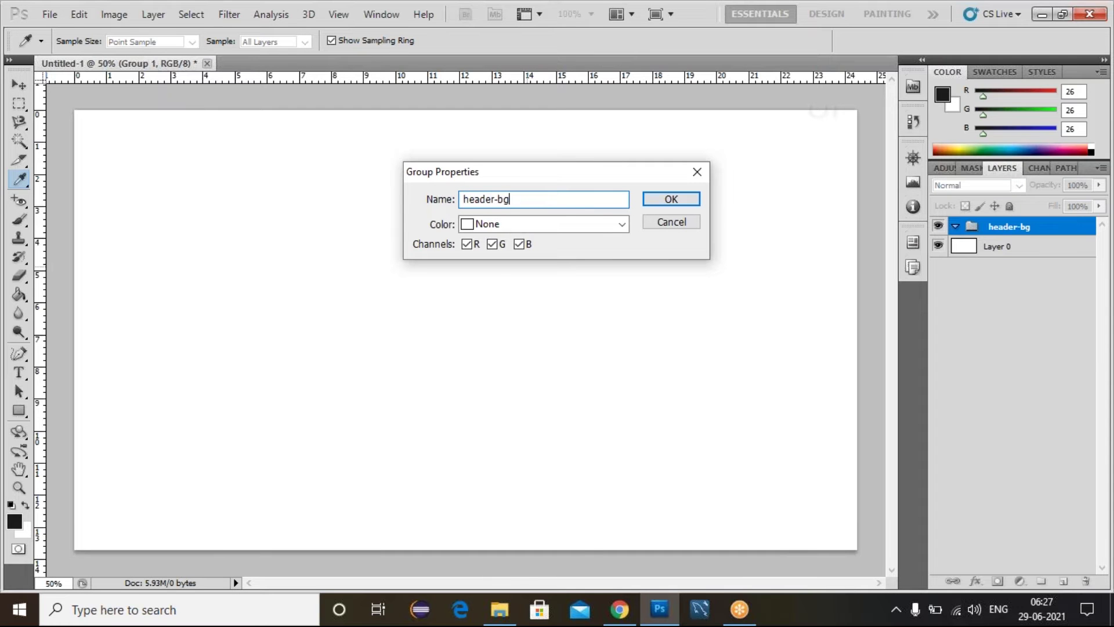
{"action": "left_click", "coordinate": [671, 199]}
{"action": "key", "text": "t"}
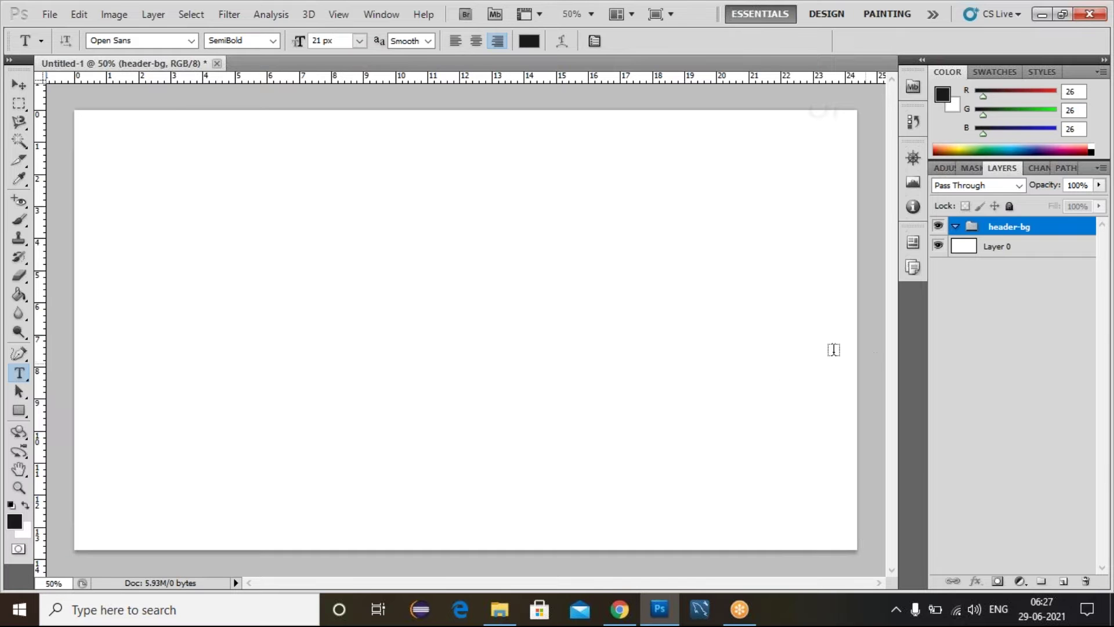
Draw a tall near-black rounded rectangle in the header-bg group and move it up to span the canvas height.
{"action": "left_click", "coordinate": [19, 410]}
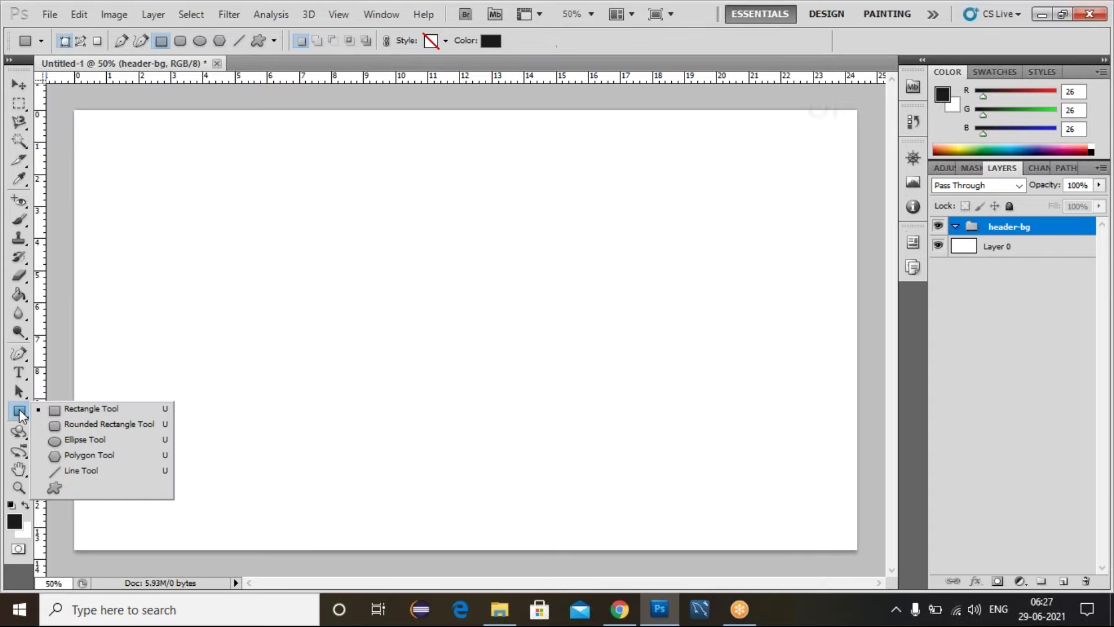
{"action": "left_click", "coordinate": [76, 425]}
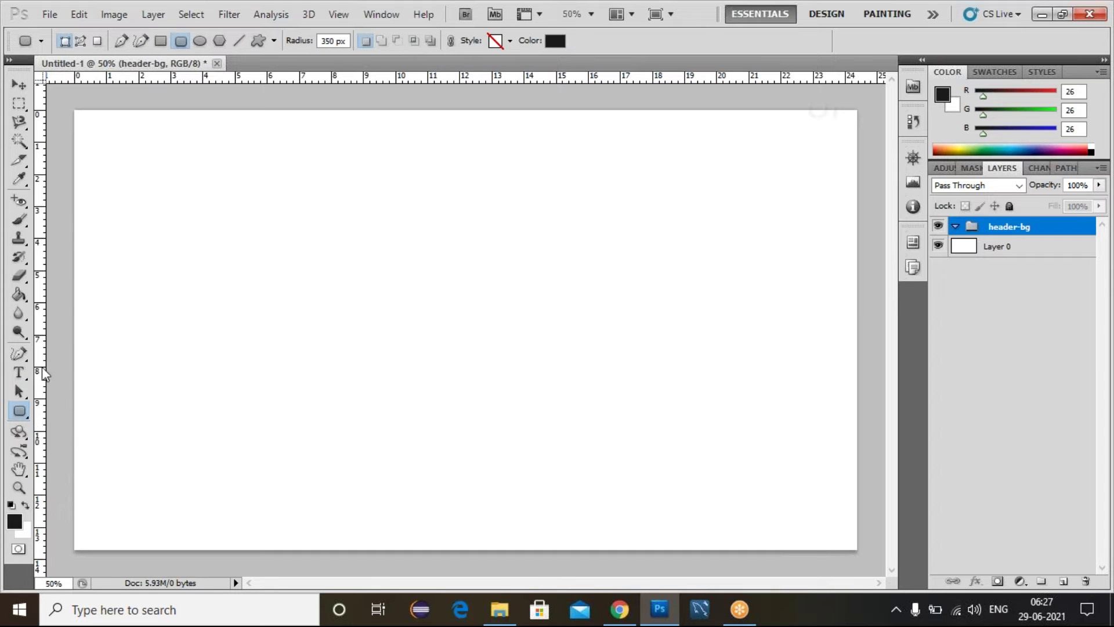
{"action": "left_click", "coordinate": [324, 41]}
{"action": "key", "text": "BackSpace"}
{"action": "type", "text": "4"}
{"action": "left_click_drag", "start_coordinate": [412, 159], "coordinate": [706, 620]}
{"action": "left_click", "coordinate": [19, 84]}
{"action": "left_click_drag", "start_coordinate": [556, 375], "coordinate": [530, 298]}
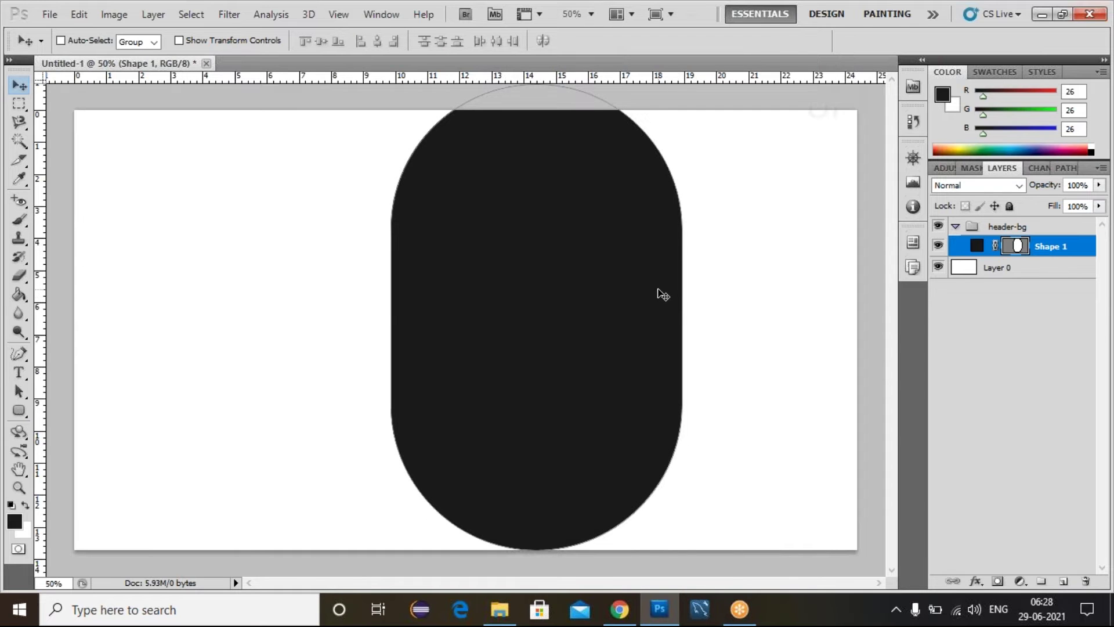
Free-transform the rounded shape to about 140% scale, rotate it about 54°, and position it at X 1715 px, Y 340 px.
{"action": "key", "text": "ctrl+t"}
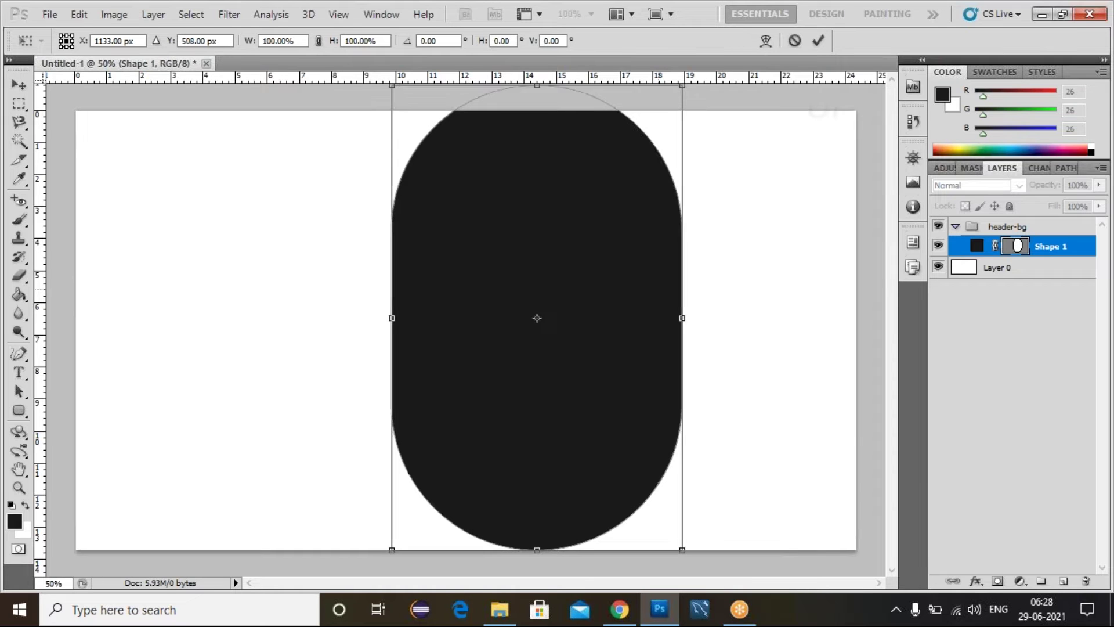
{"action": "key", "text": "ctrl+minus"}
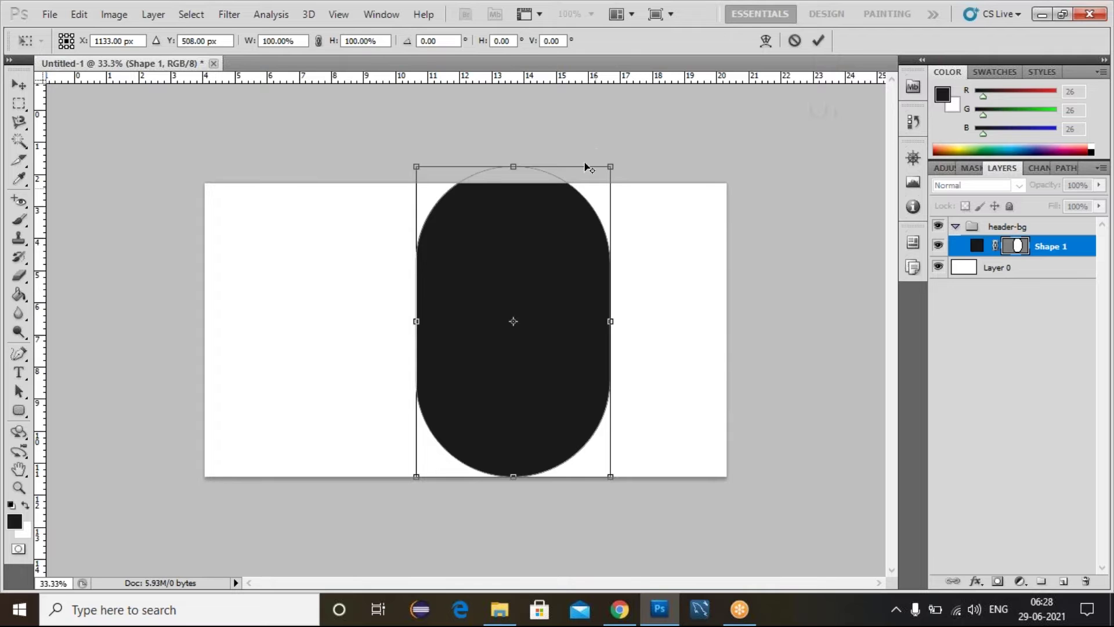
{"action": "left_click_drag", "start_coordinate": [637, 152], "coordinate": [672, 116]}
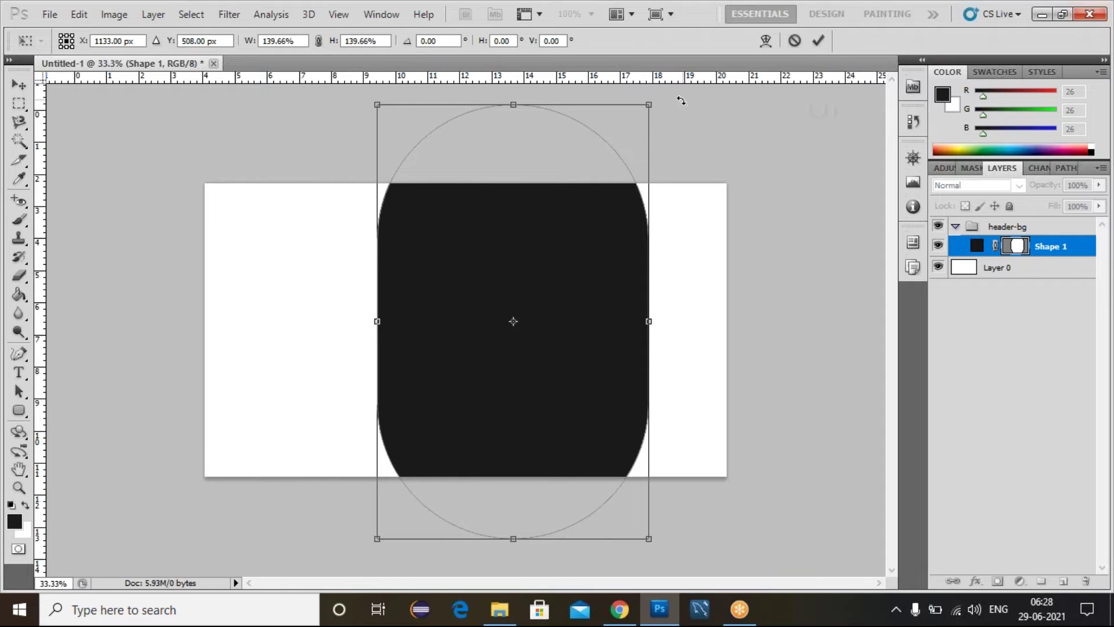
{"action": "left_click_drag", "start_coordinate": [673, 99], "coordinate": [750, 318]}
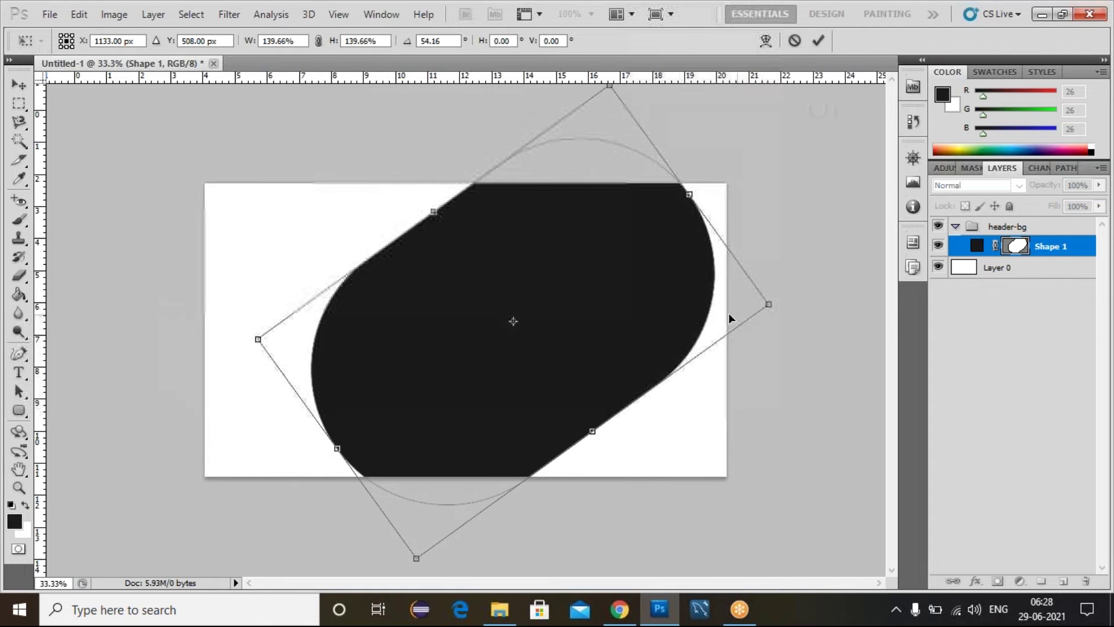
{"action": "left_click_drag", "start_coordinate": [614, 329], "coordinate": [747, 277]}
{"action": "left_click_drag", "start_coordinate": [682, 290], "coordinate": [664, 319]}
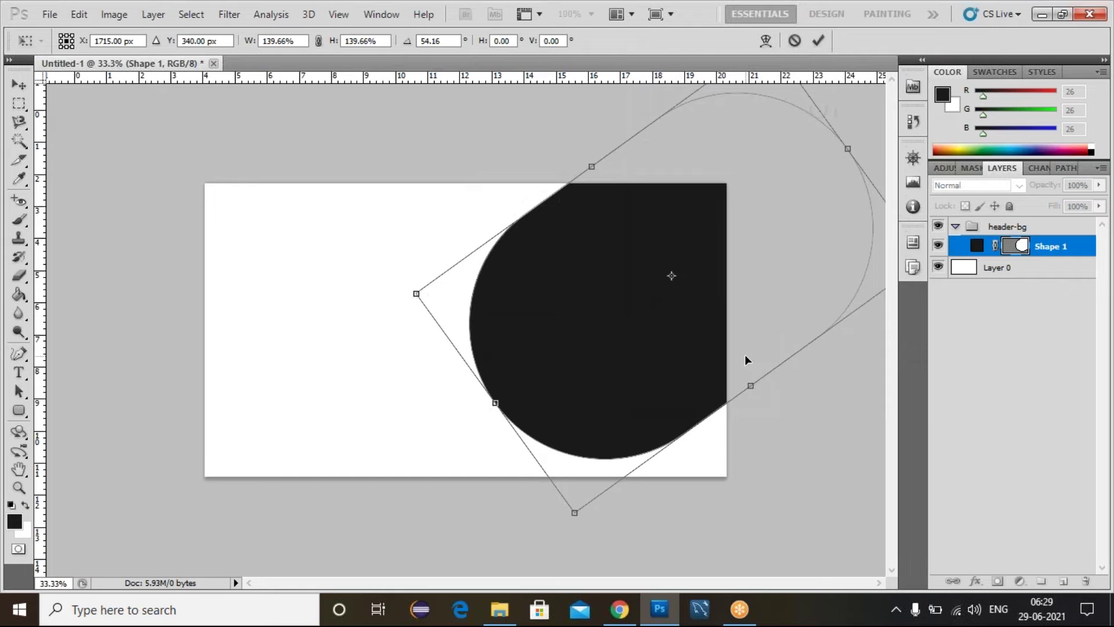
{"action": "key", "text": "Return"}
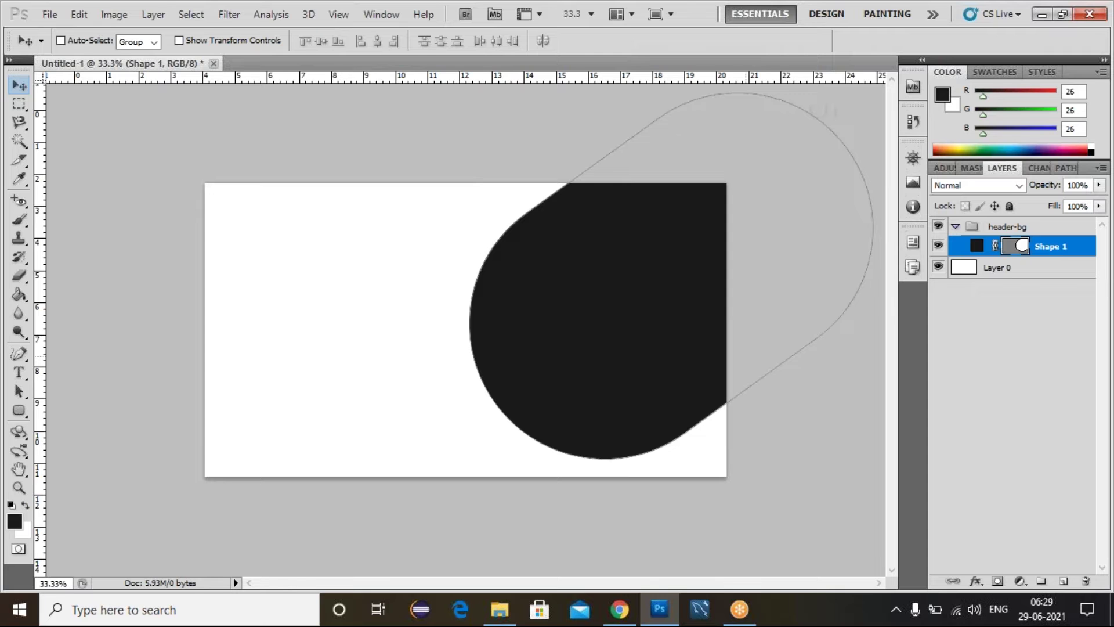
Shift the rounded shape in the header-bg group slightly further left on the canvas.
{"action": "scroll", "coordinate": [465, 336], "scroll_direction": "down", "scroll_amount": 1}
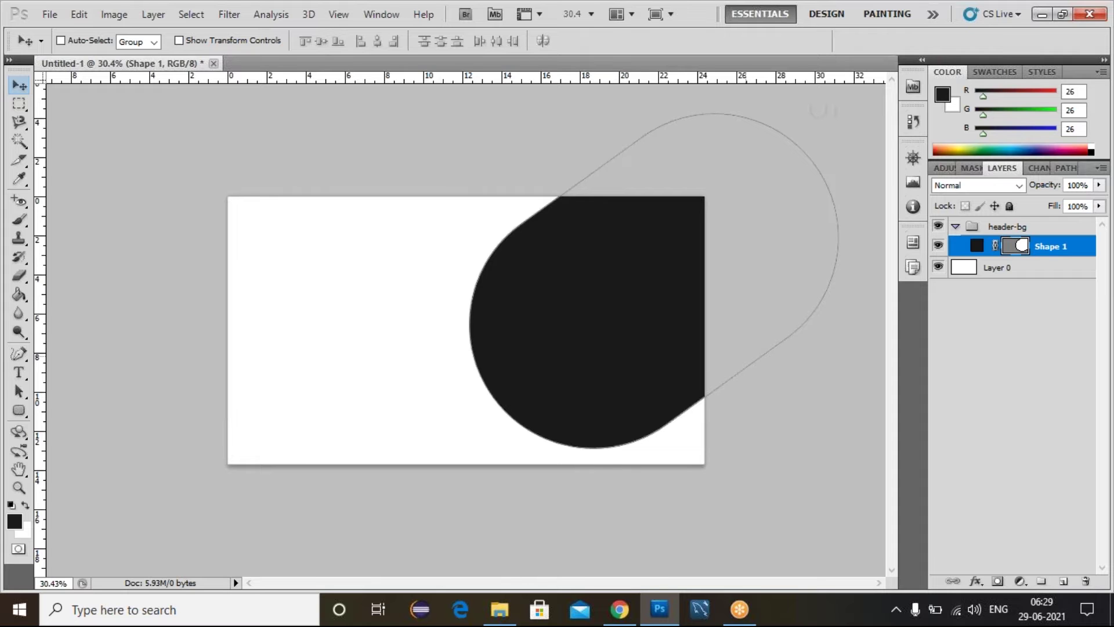
{"action": "left_click", "coordinate": [992, 272]}
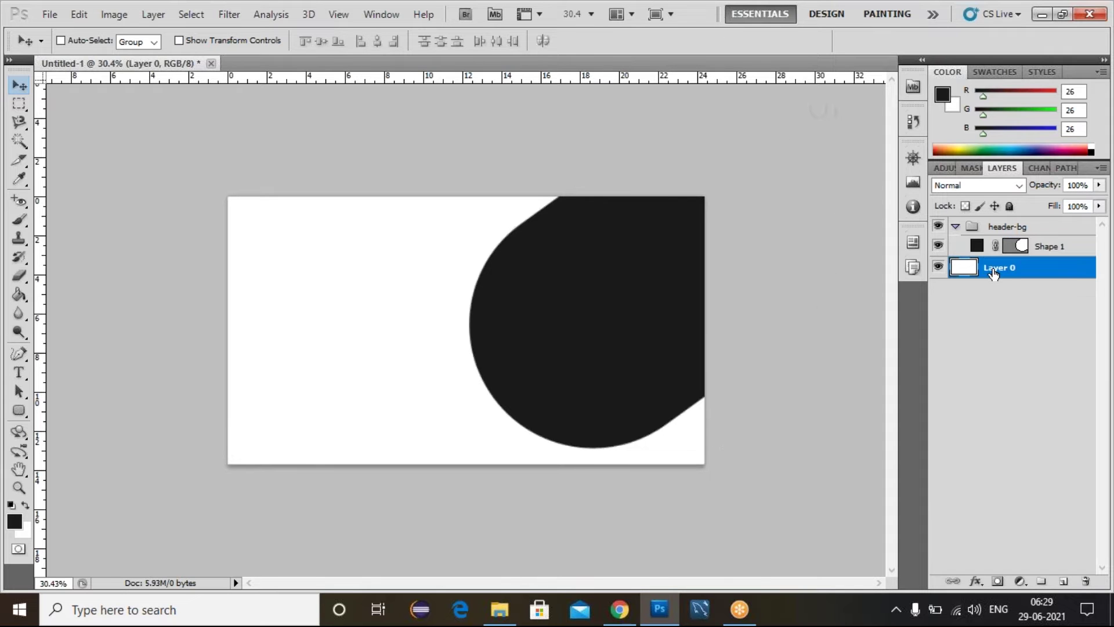
{"action": "key", "text": "ctrl+0"}
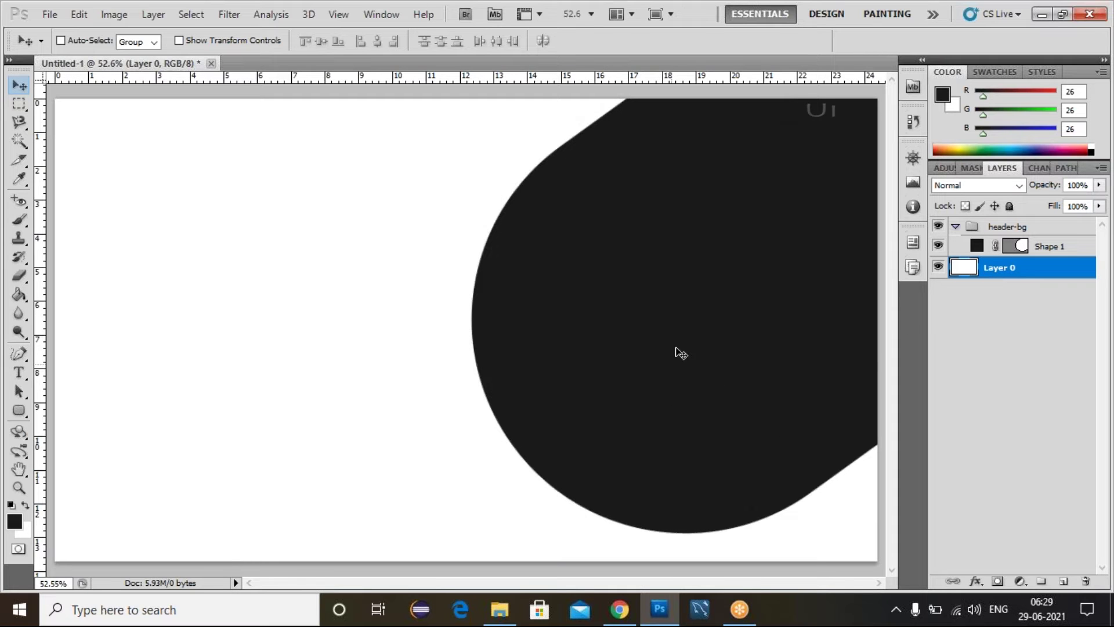
{"action": "left_click", "coordinate": [1022, 245]}
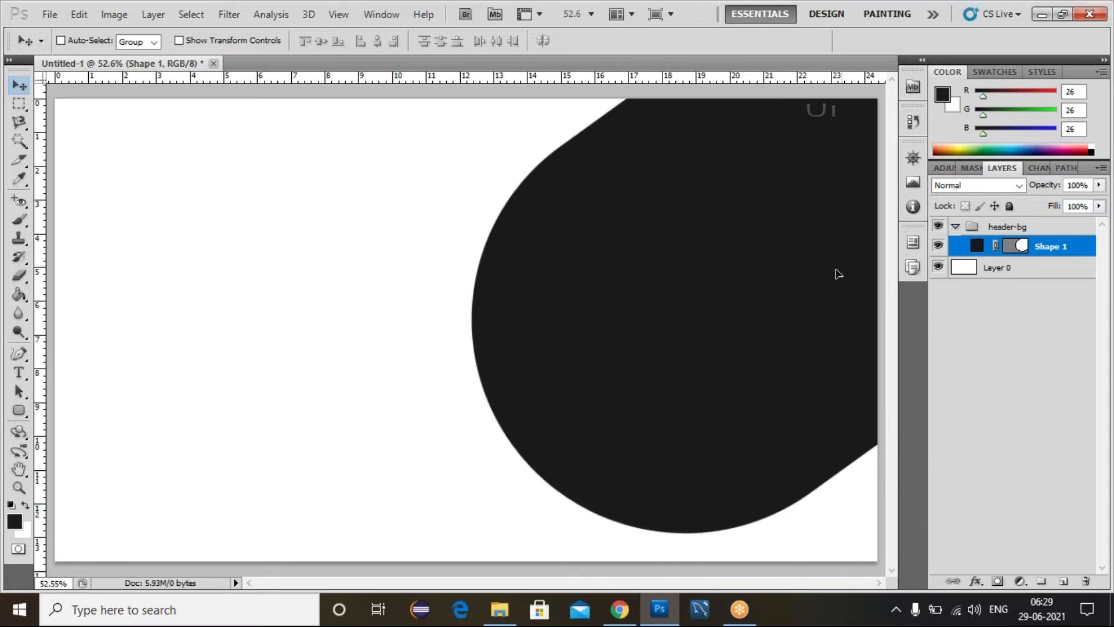
{"action": "left_click_drag", "start_coordinate": [830, 280], "coordinate": [829, 271]}
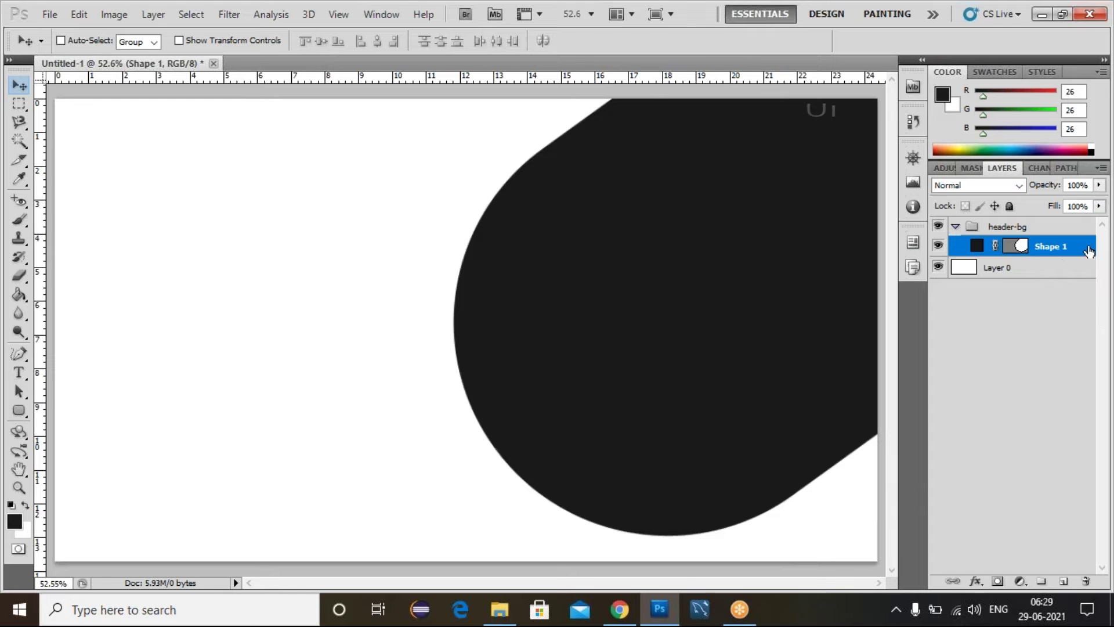
Add a Gradient Overlay to the rounded shape's layer using the Foreground to Background gradient preset.
{"action": "left_click", "coordinate": [975, 582]}
{"action": "left_click", "coordinate": [1000, 541]}
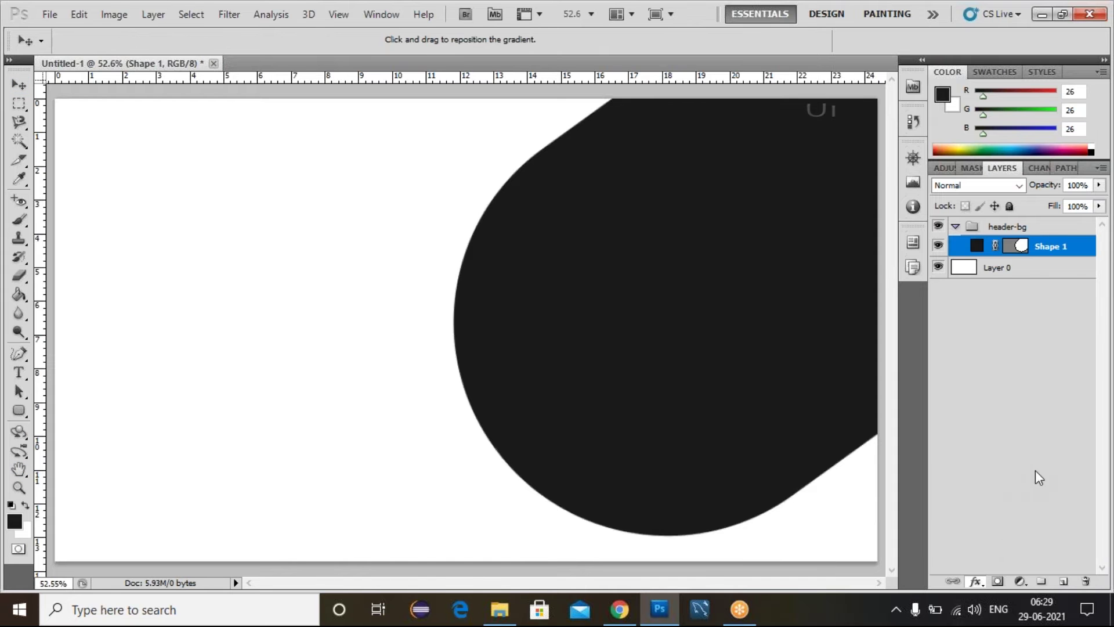
{"action": "left_click_drag", "start_coordinate": [863, 282], "coordinate": [394, 205]}
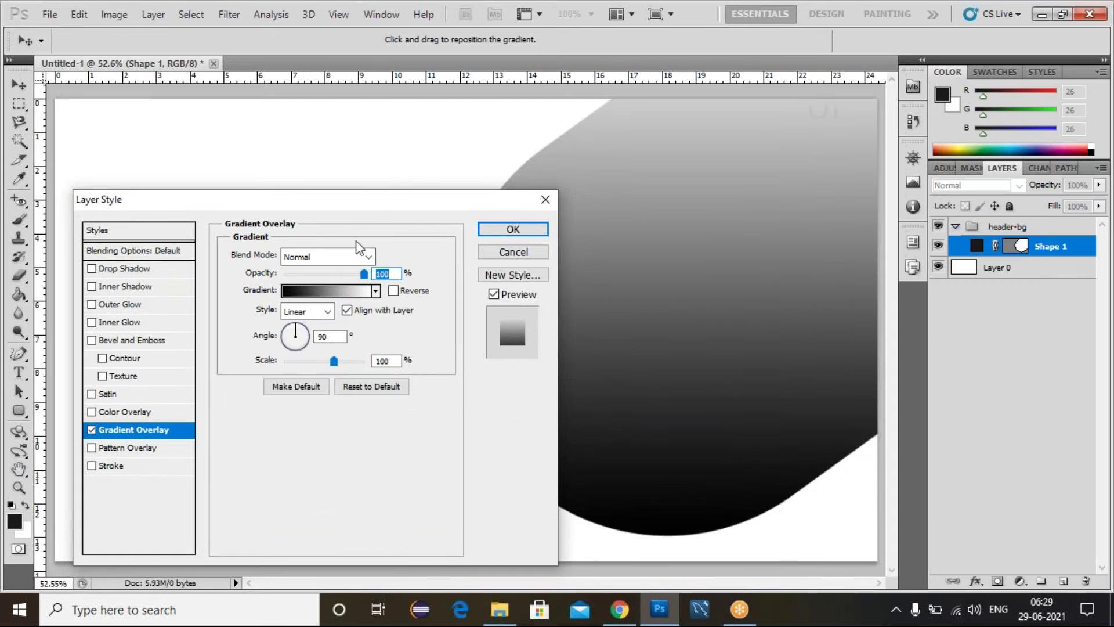
{"action": "left_click_drag", "start_coordinate": [471, 204], "coordinate": [430, 173]}
{"action": "left_click", "coordinate": [268, 264]}
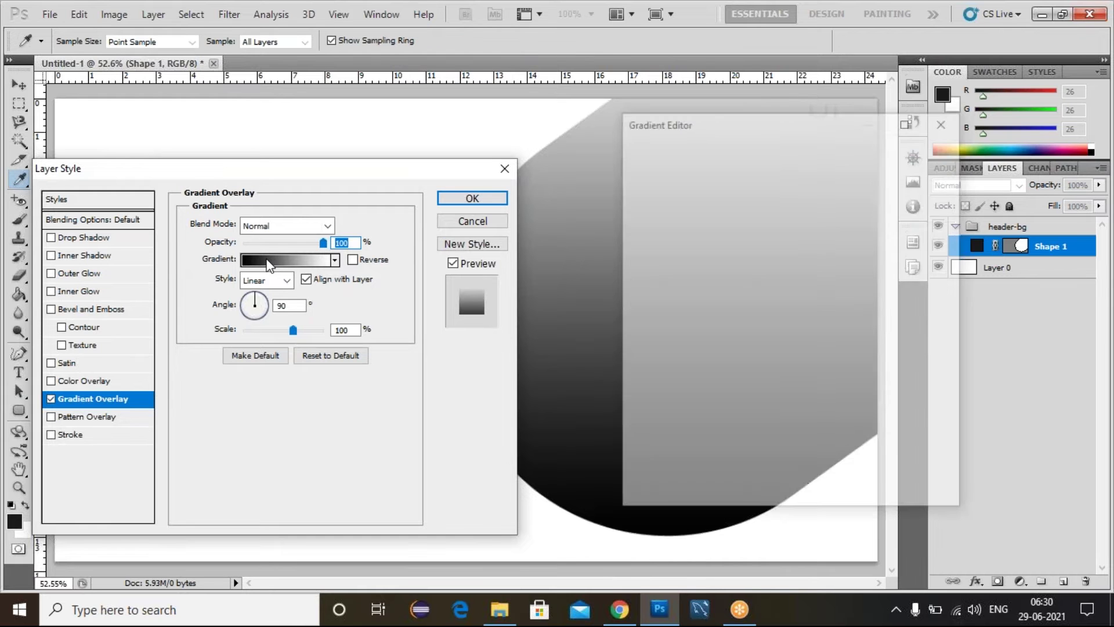
{"action": "left_click_drag", "start_coordinate": [796, 132], "coordinate": [936, 163]}
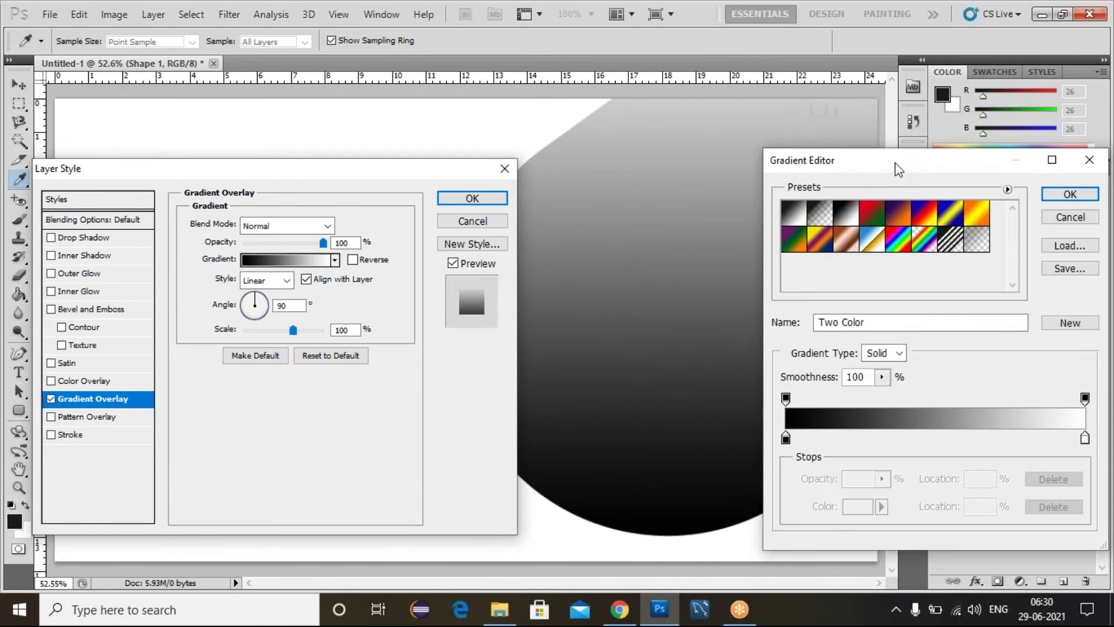
{"action": "left_click", "coordinate": [806, 216]}
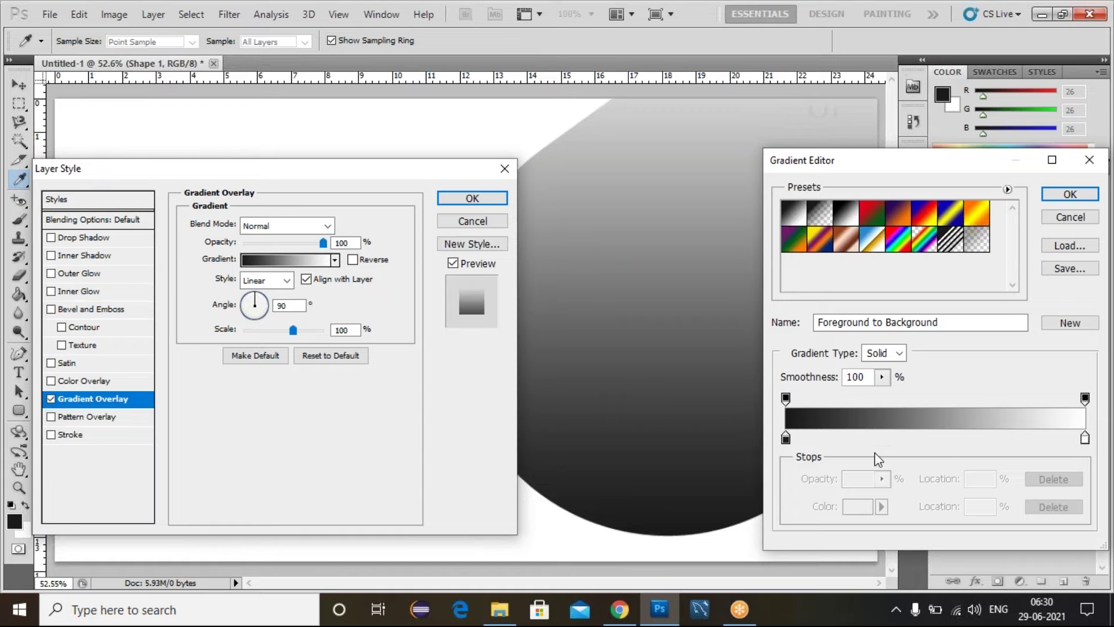
Set the starting color stop of the overlay gradient to golden yellow #d7a200.
{"action": "left_click", "coordinate": [786, 438]}
{"action": "left_click", "coordinate": [858, 506]}
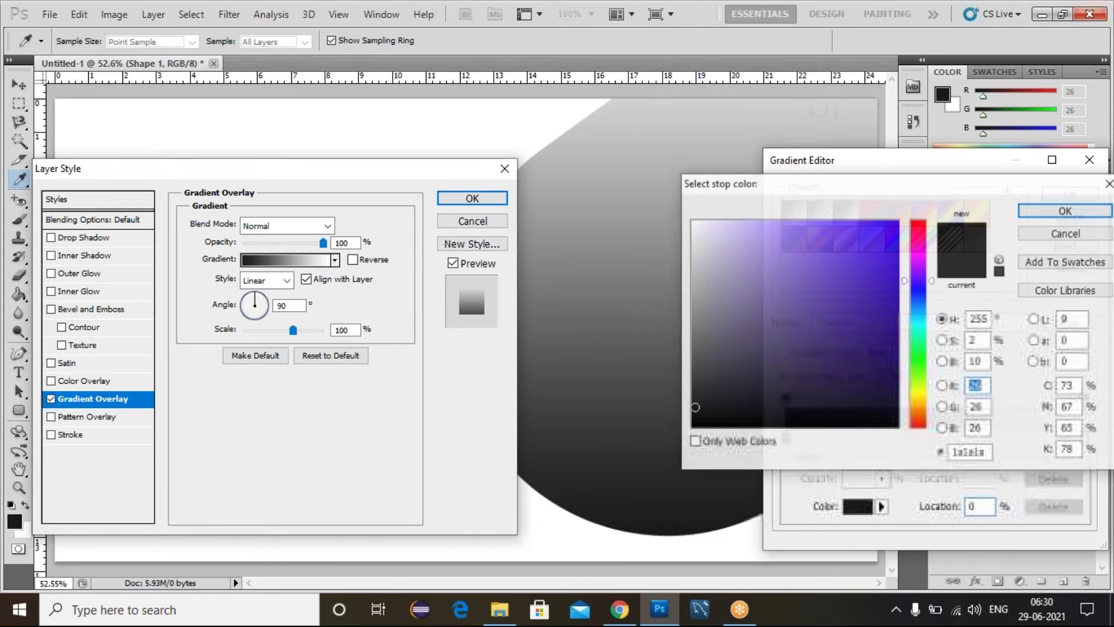
{"action": "left_click_drag", "start_coordinate": [799, 193], "coordinate": [803, 231]}
{"action": "left_click", "coordinate": [927, 436]}
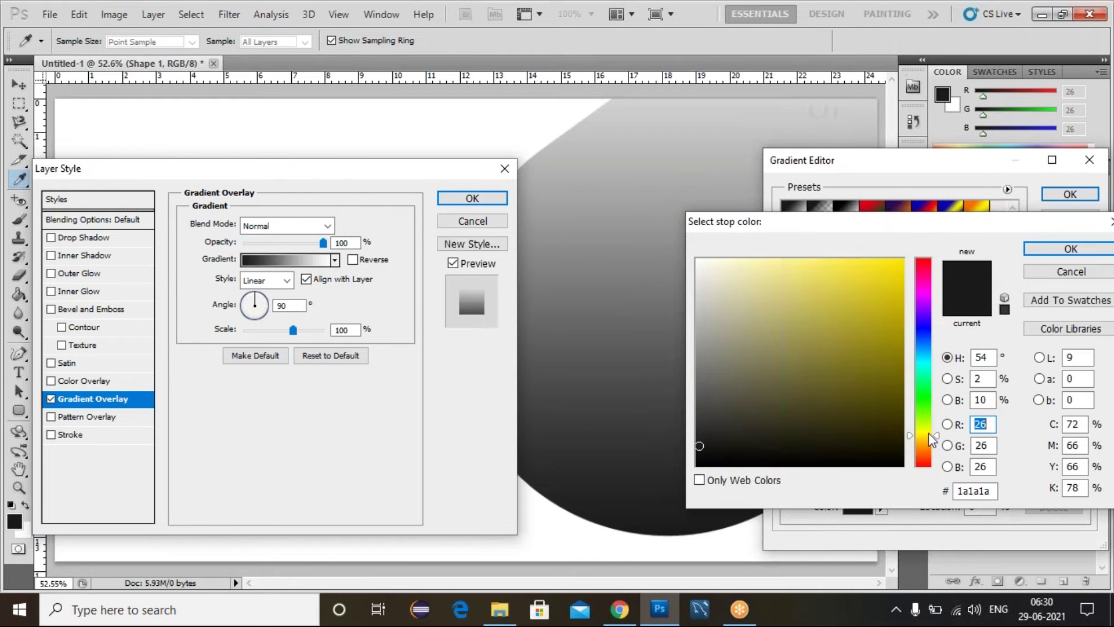
{"action": "left_click", "coordinate": [902, 381]}
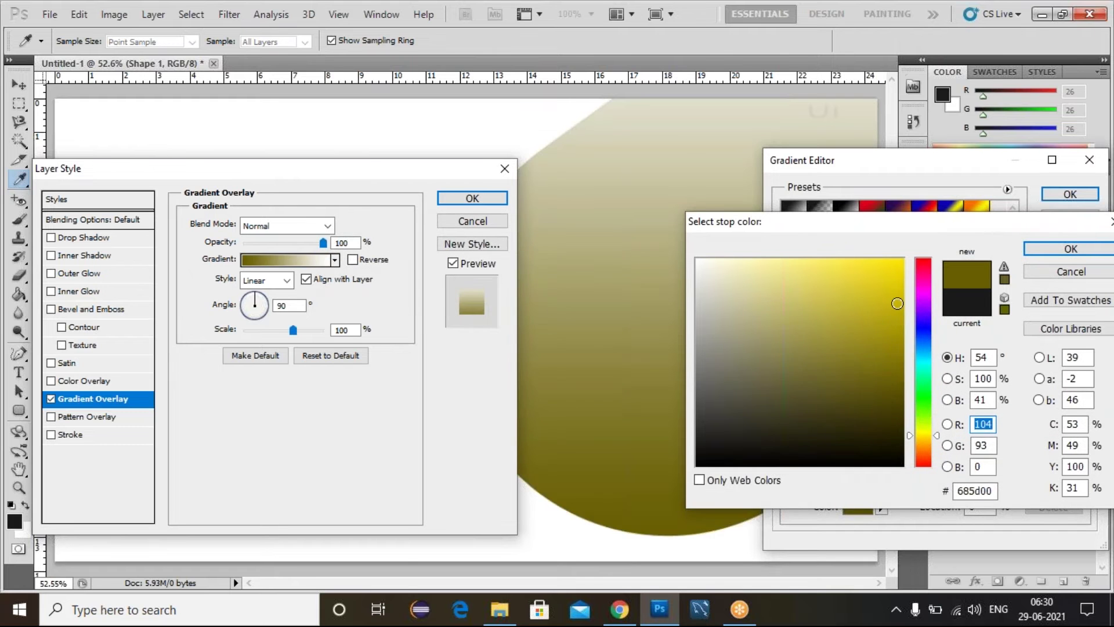
{"action": "left_click", "coordinate": [898, 301]}
{"action": "mouse_move", "coordinate": [933, 437]}
{"action": "left_mouse_down"}
{"action": "mouse_move", "coordinate": [933, 446]}
{"action": "mouse_move", "coordinate": [922, 422]}
{"action": "left_mouse_up"}
{"action": "left_click_drag", "start_coordinate": [899, 299], "coordinate": [910, 292]}
{"action": "left_click_drag", "start_coordinate": [940, 446], "coordinate": [938, 442]}
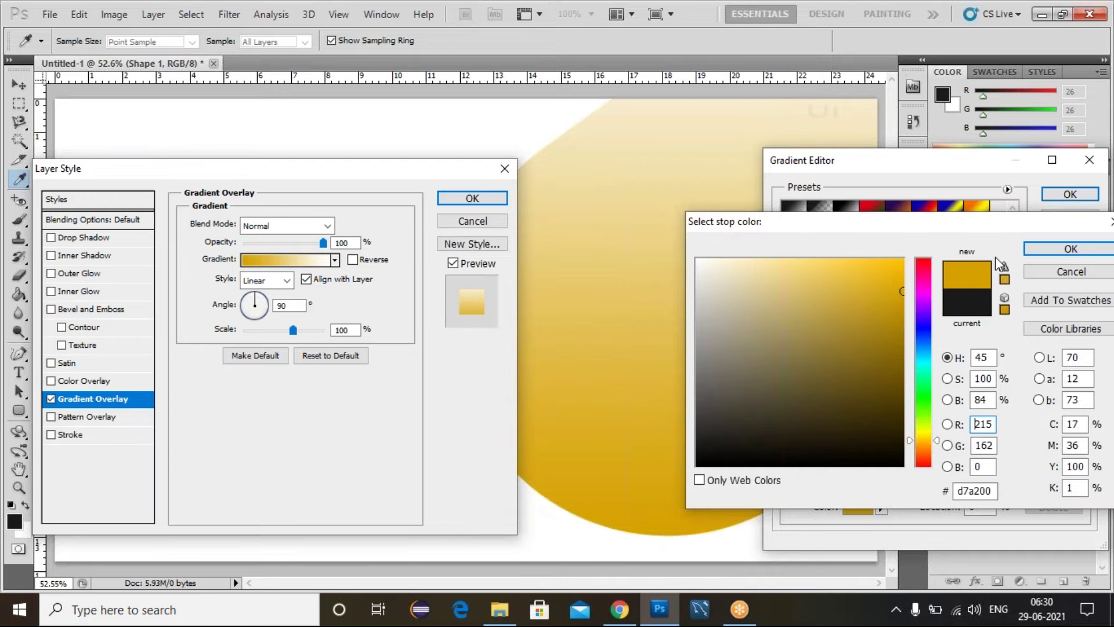
{"action": "left_click", "coordinate": [1047, 253]}
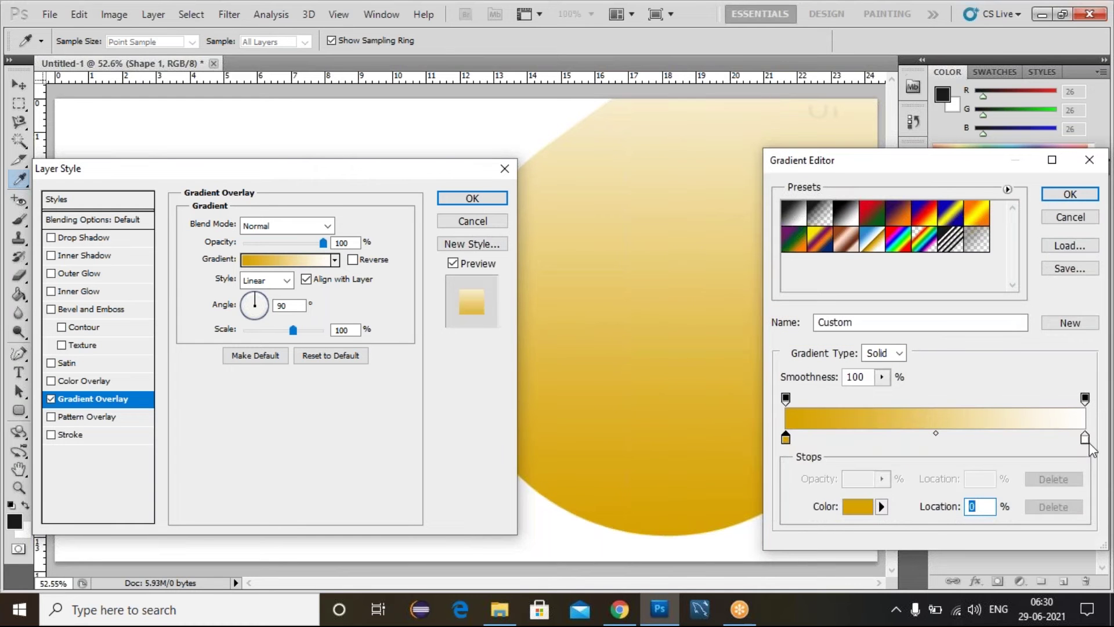
Set the gradient's end color stop to bright yellow #fff33a and apply the Gradient Overlay to the large shape.
{"action": "double_click", "coordinate": [1085, 439]}
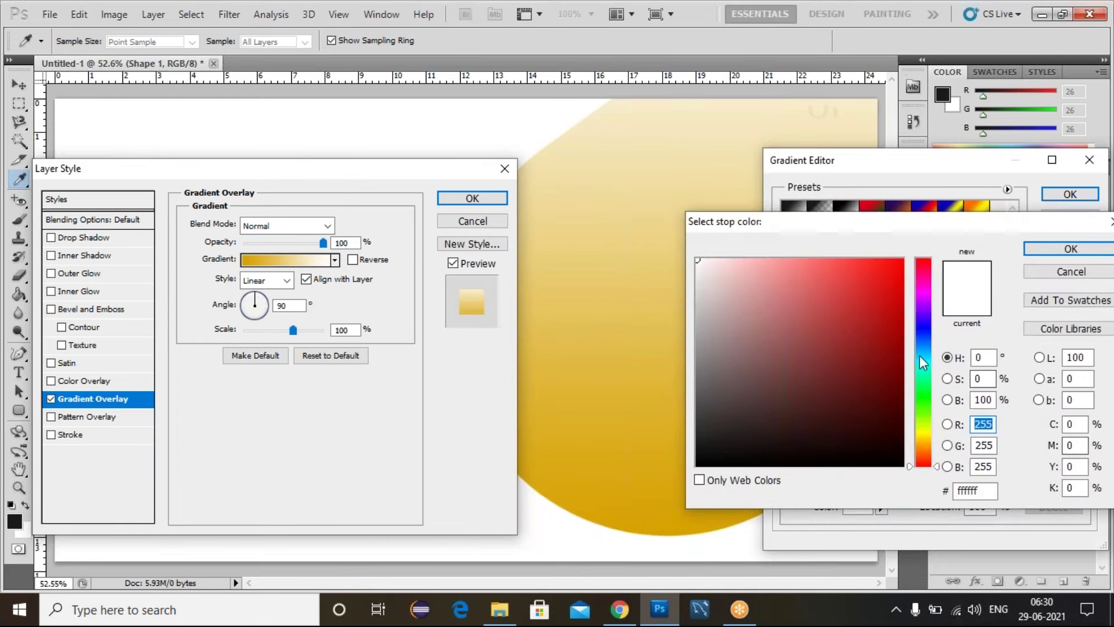
{"action": "left_click", "coordinate": [860, 268]}
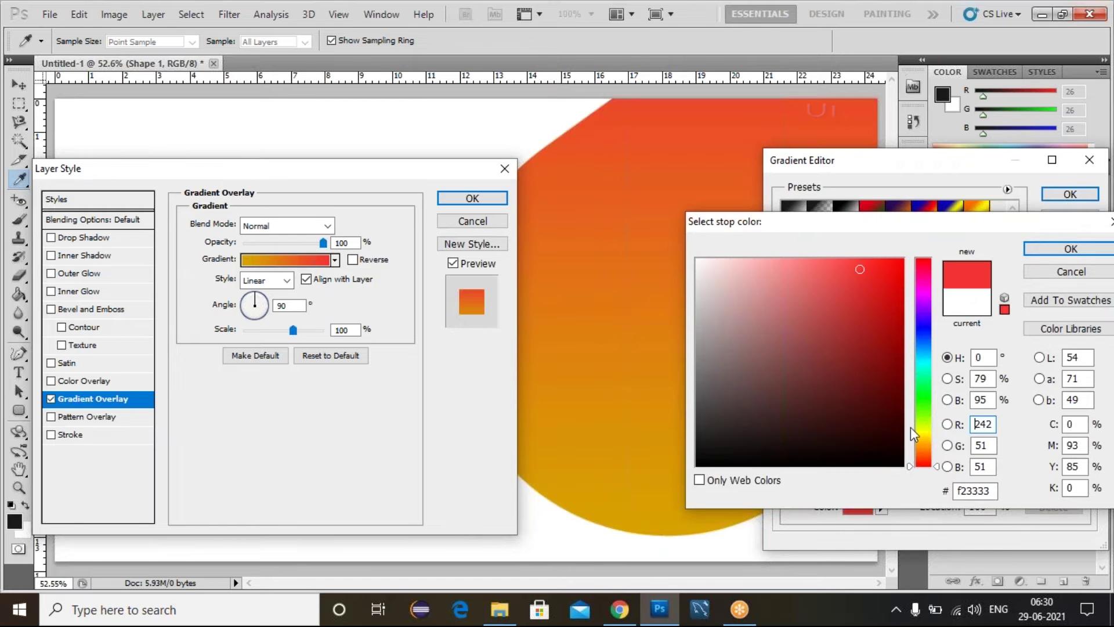
{"action": "left_click_drag", "start_coordinate": [923, 461], "coordinate": [926, 443]}
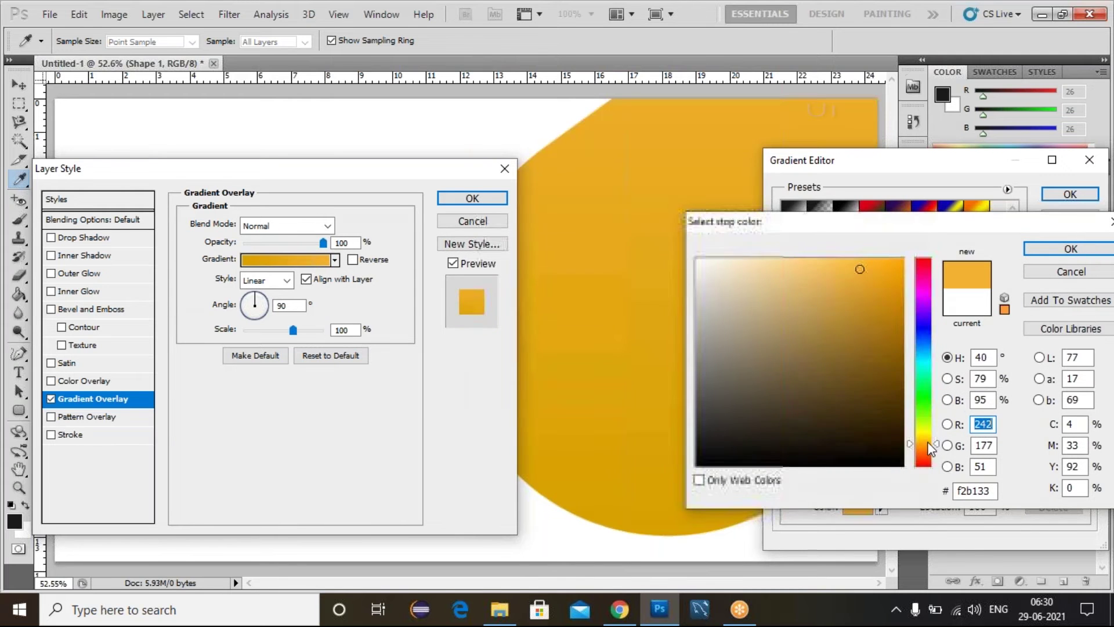
{"action": "left_click_drag", "start_coordinate": [868, 273], "coordinate": [857, 259]}
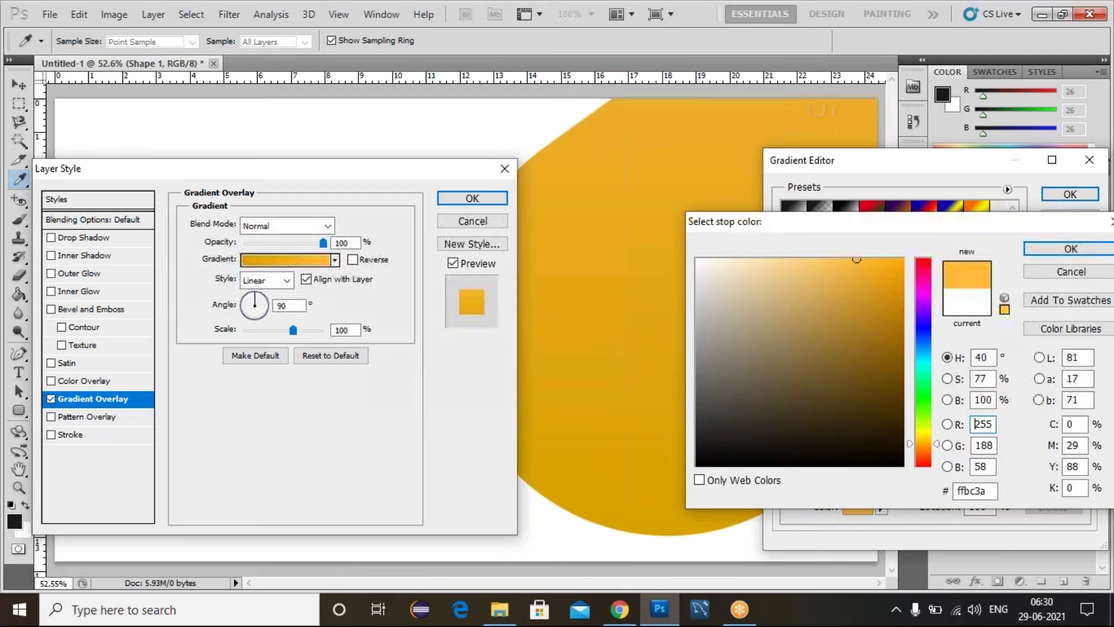
{"action": "left_click_drag", "start_coordinate": [939, 446], "coordinate": [937, 434]}
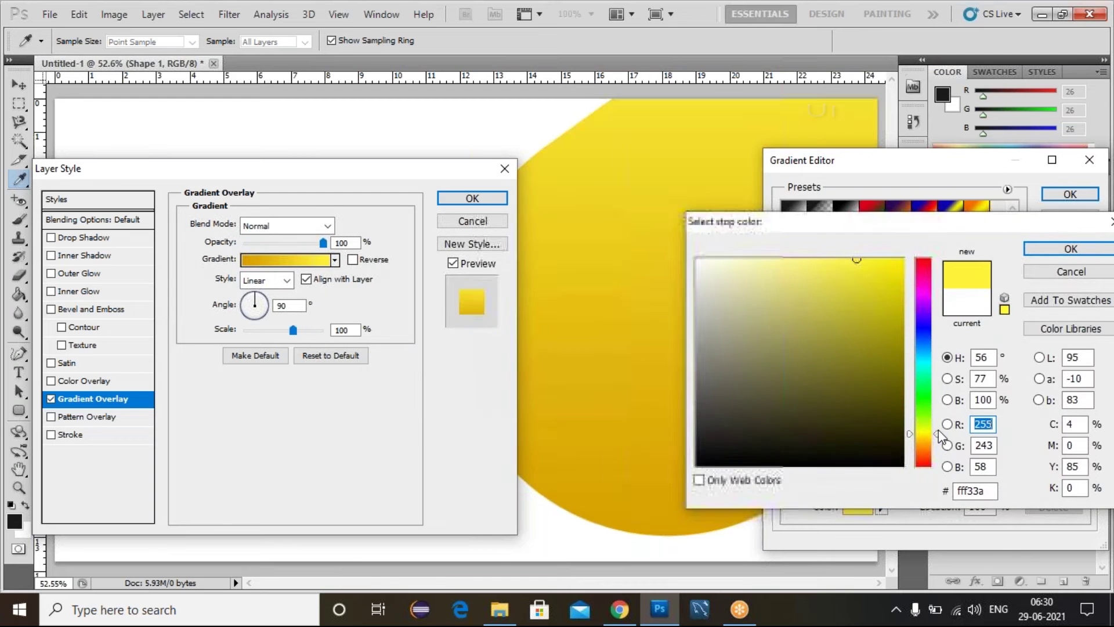
{"action": "left_click", "coordinate": [1028, 249]}
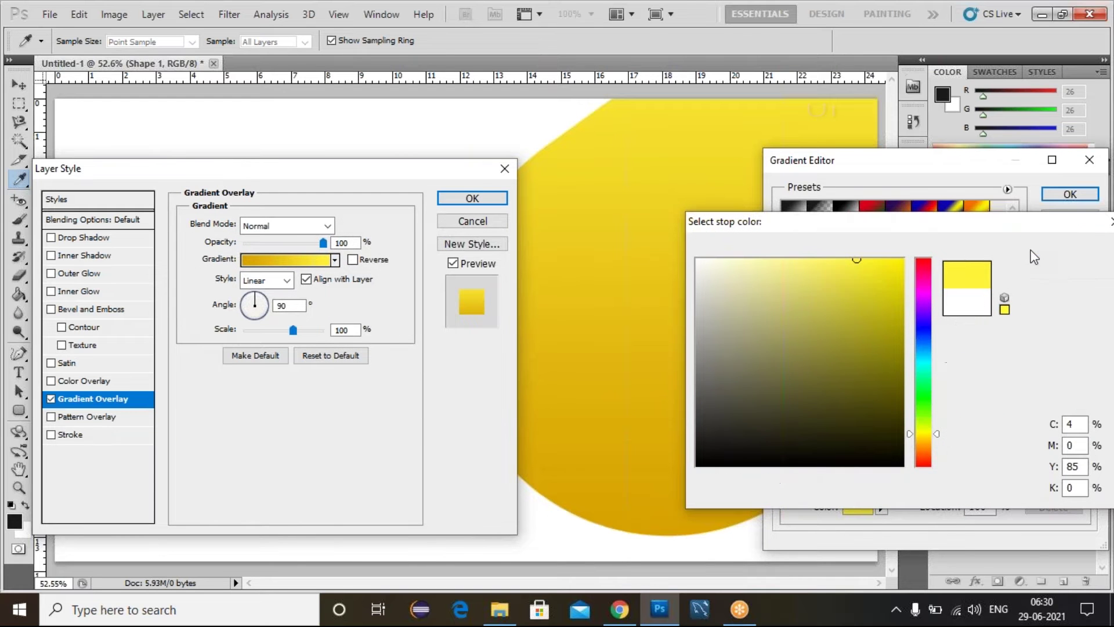
{"action": "left_click", "coordinate": [1061, 200]}
{"action": "left_click", "coordinate": [496, 203]}
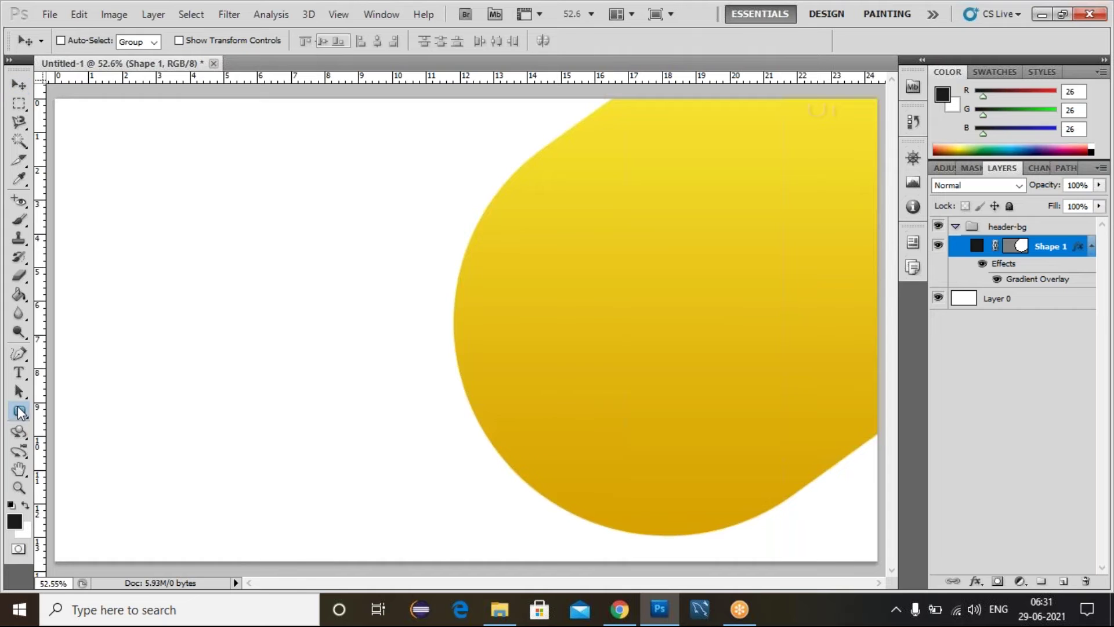
Draw a small upright rounded rectangle with a 450 px radius on the white area beside the yellow shape.
{"action": "left_click", "coordinate": [19, 411]}
{"action": "left_click", "coordinate": [84, 430]}
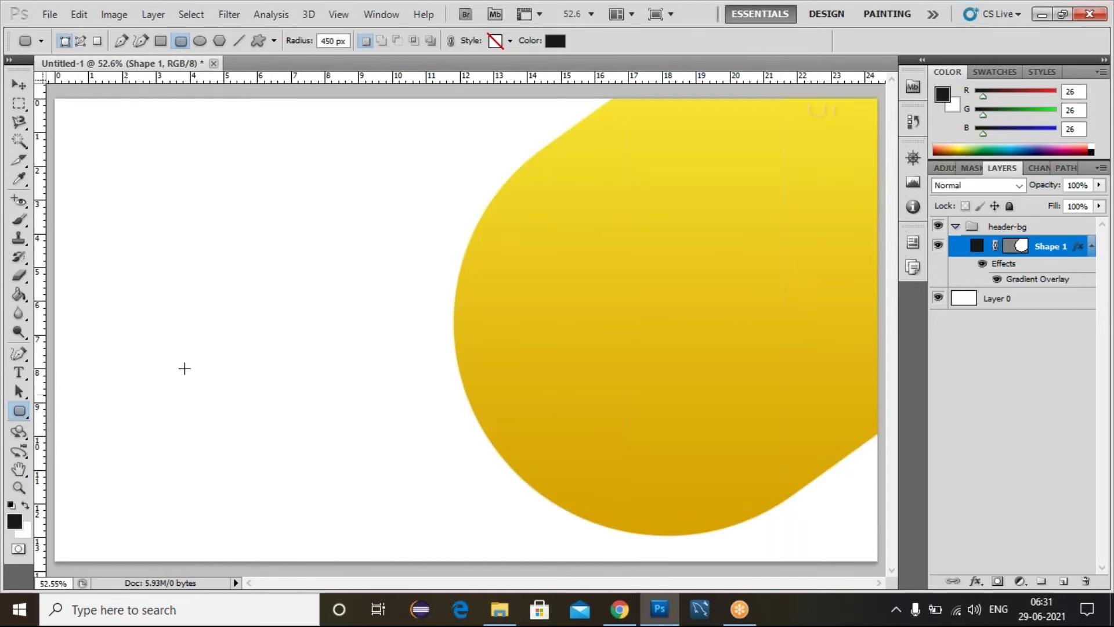
{"action": "left_click_drag", "start_coordinate": [190, 205], "coordinate": [289, 386]}
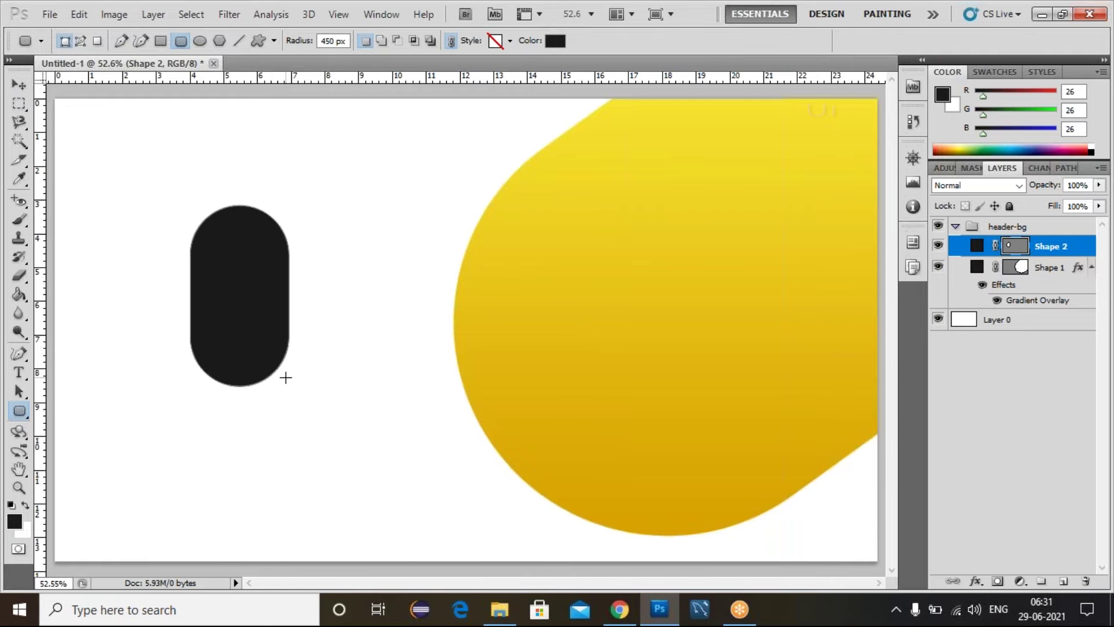
Recolor the small rounded rectangle to gray #8e8d93 and set its layer opacity to 39%.
{"action": "double_click", "coordinate": [977, 247]}
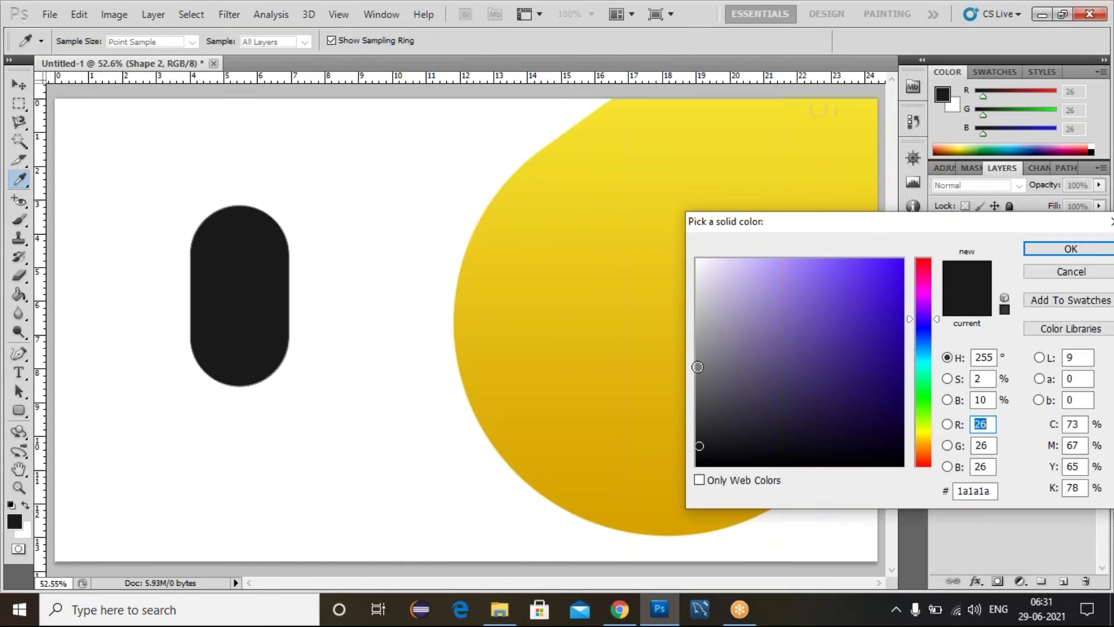
{"action": "left_click", "coordinate": [698, 367]}
{"action": "left_click_drag", "start_coordinate": [698, 367], "coordinate": [705, 346]}
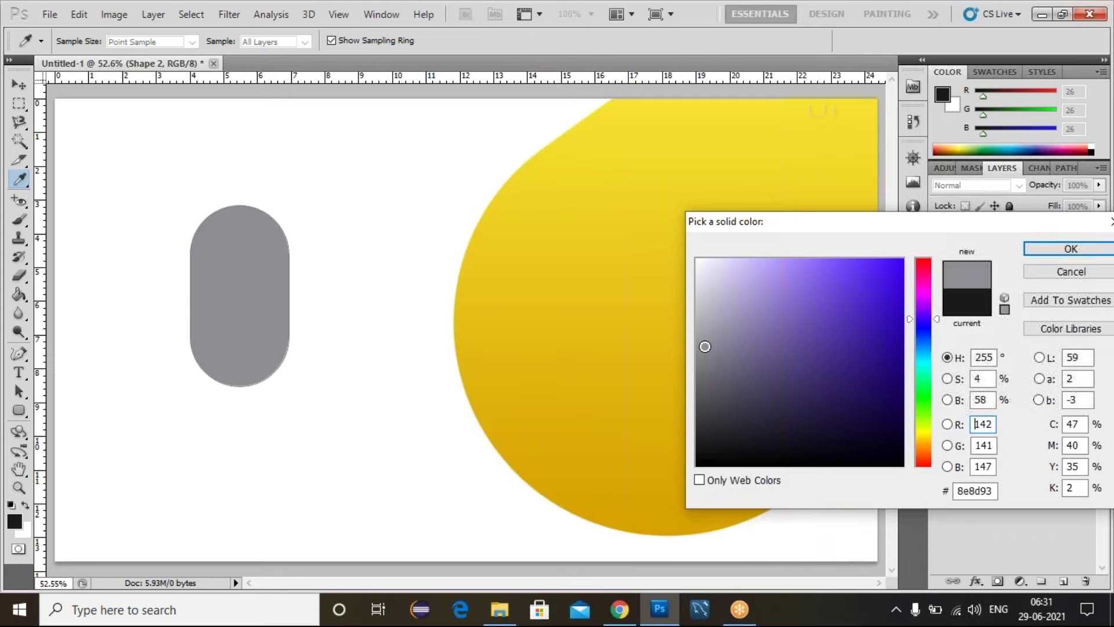
{"action": "left_click", "coordinate": [1073, 249]}
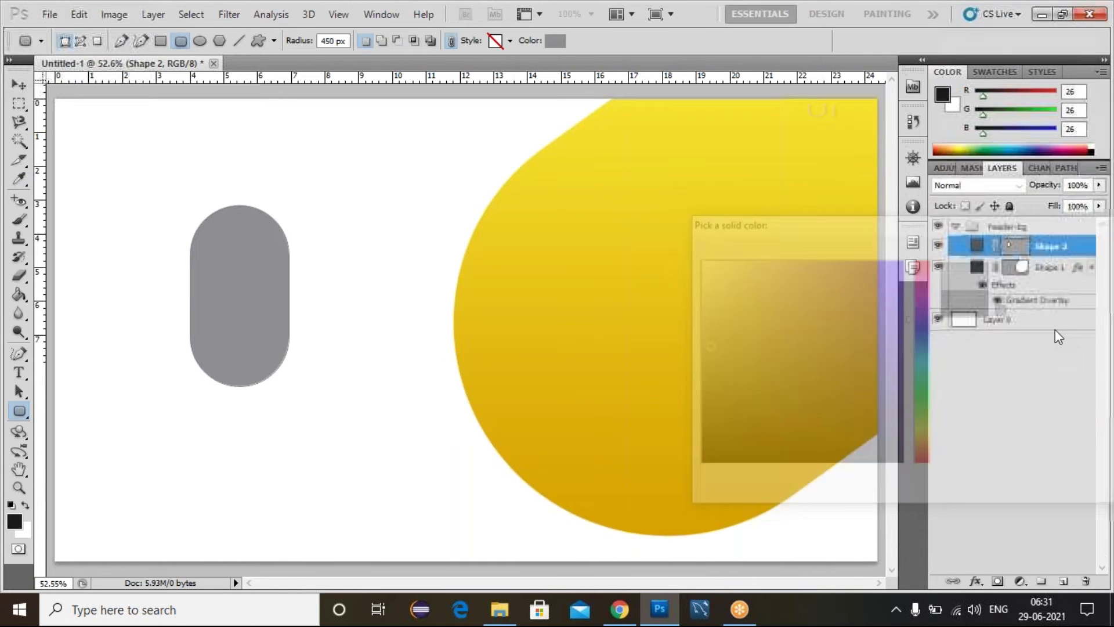
{"action": "left_click", "coordinate": [1039, 246]}
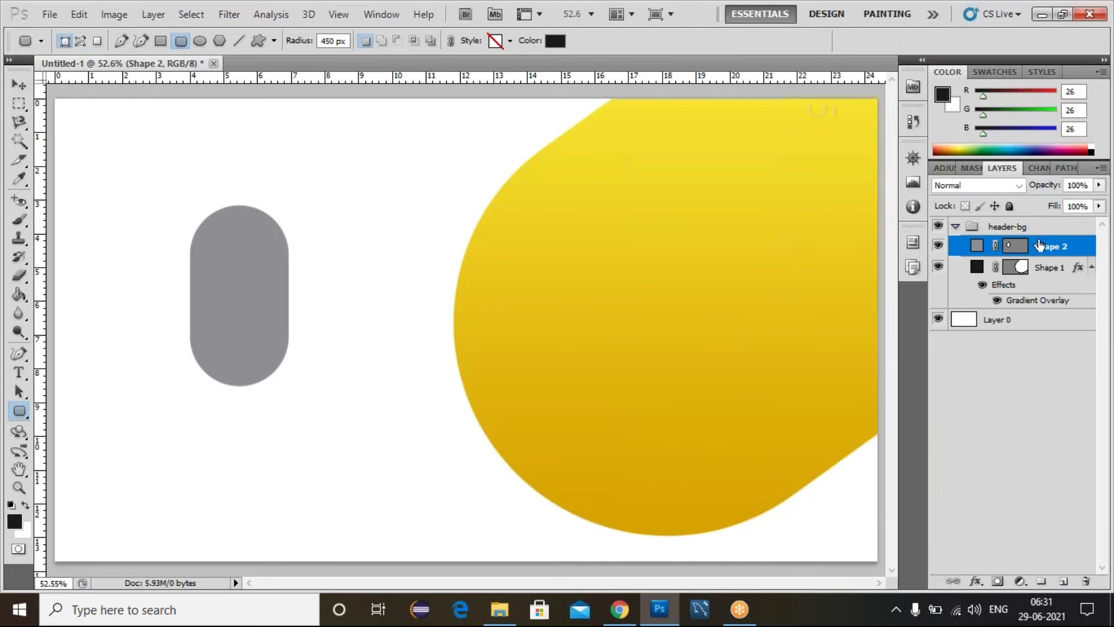
{"action": "left_click_drag", "start_coordinate": [1047, 189], "coordinate": [998, 190]}
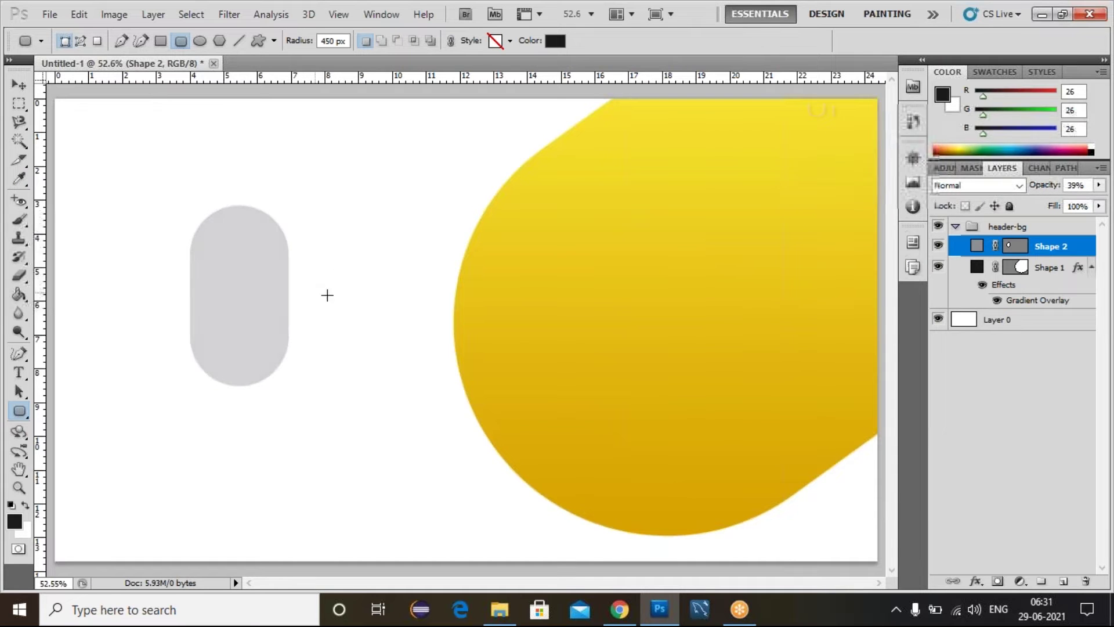
Rotate the gray rounded shape about 56° and move it into the canvas's lower-left corner, at about X 136 px, Y 1020 px.
{"action": "key", "text": "ctrl+t"}
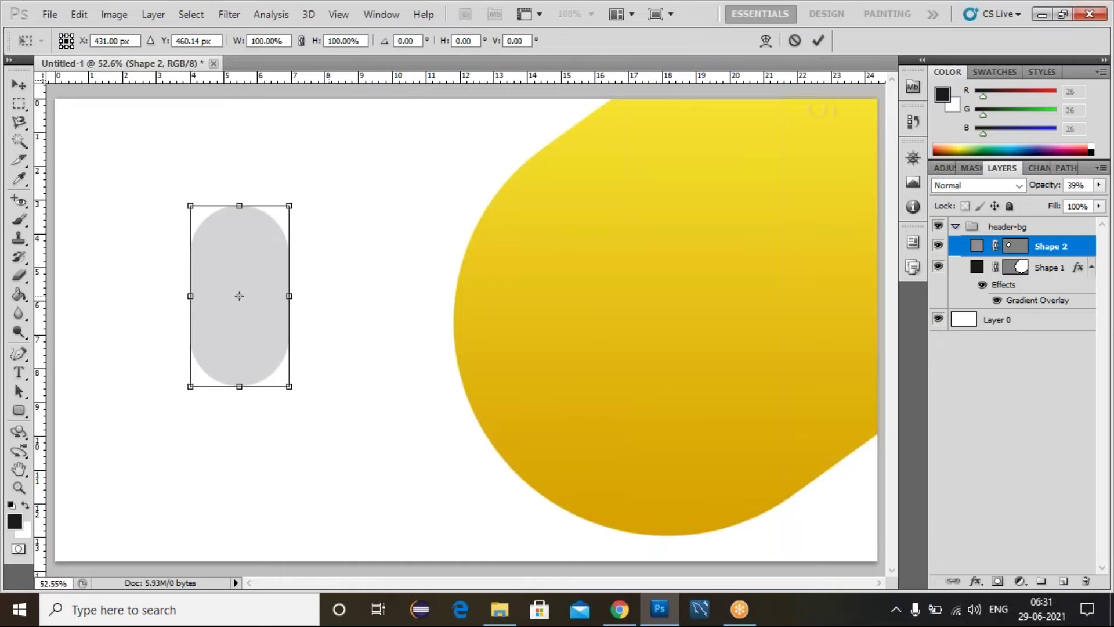
{"action": "left_click_drag", "start_coordinate": [296, 182], "coordinate": [187, 501]}
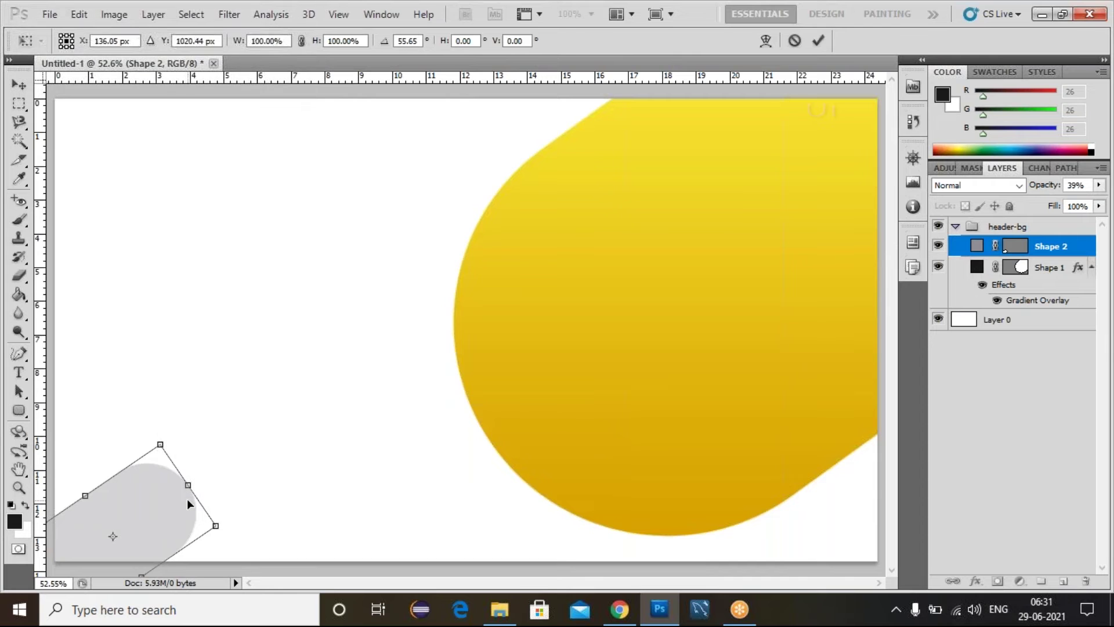
{"action": "key", "text": "Return"}
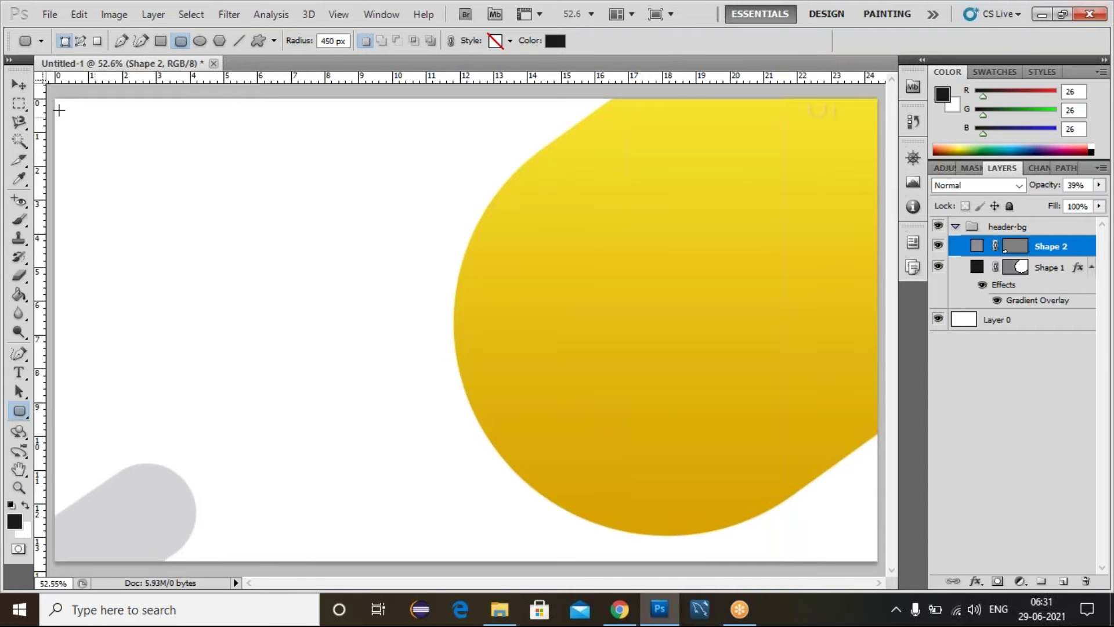
Duplicate the gray rounded shape up and to the right of the original, and set the copy's opacity to 23%.
{"action": "left_click", "coordinate": [19, 84]}
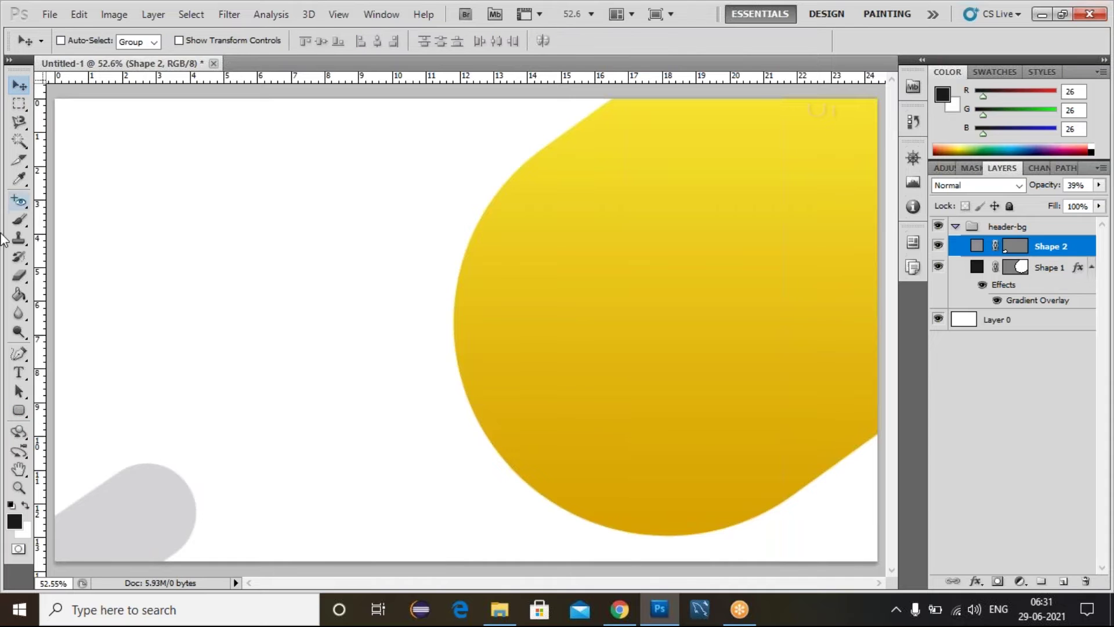
{"action": "left_click_drag", "start_coordinate": [169, 494], "coordinate": [311, 278]}
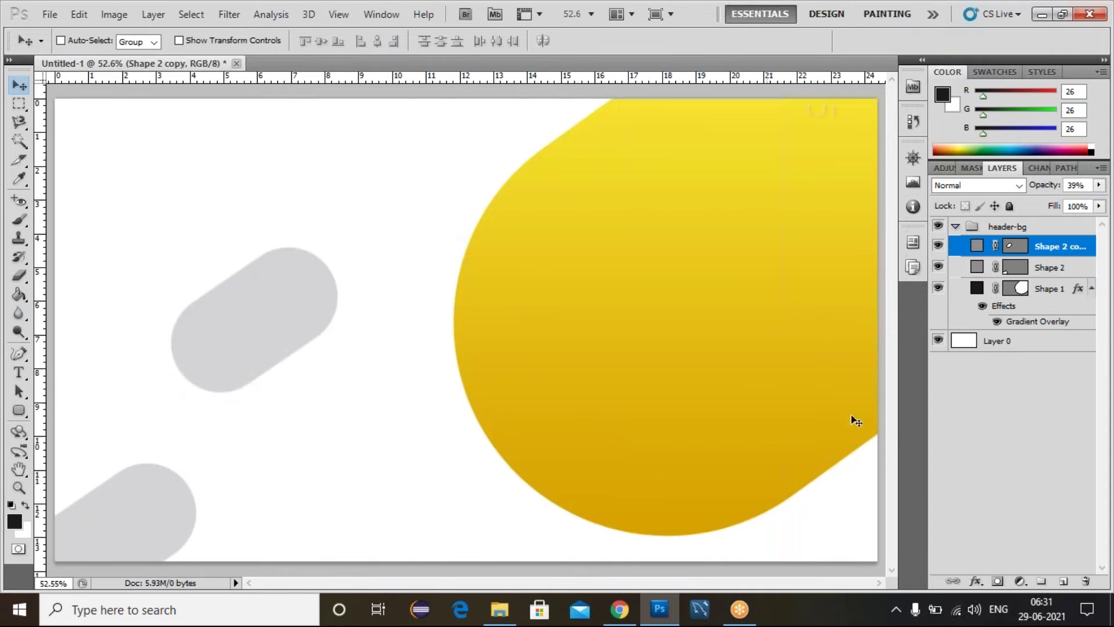
{"action": "mouse_move", "coordinate": [1037, 189]}
{"action": "left_mouse_down"}
{"action": "mouse_move", "coordinate": [1007, 189]}
{"action": "mouse_move", "coordinate": [1026, 187]}
{"action": "left_mouse_up"}
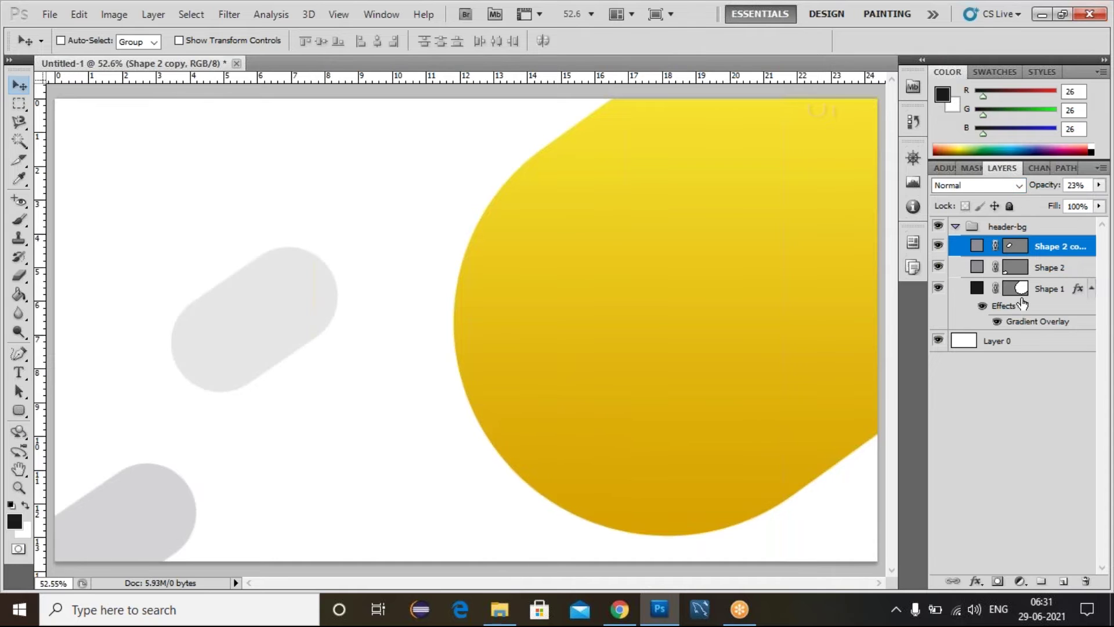
{"action": "left_click", "coordinate": [956, 227]}
{"action": "left_click", "coordinate": [955, 227]}
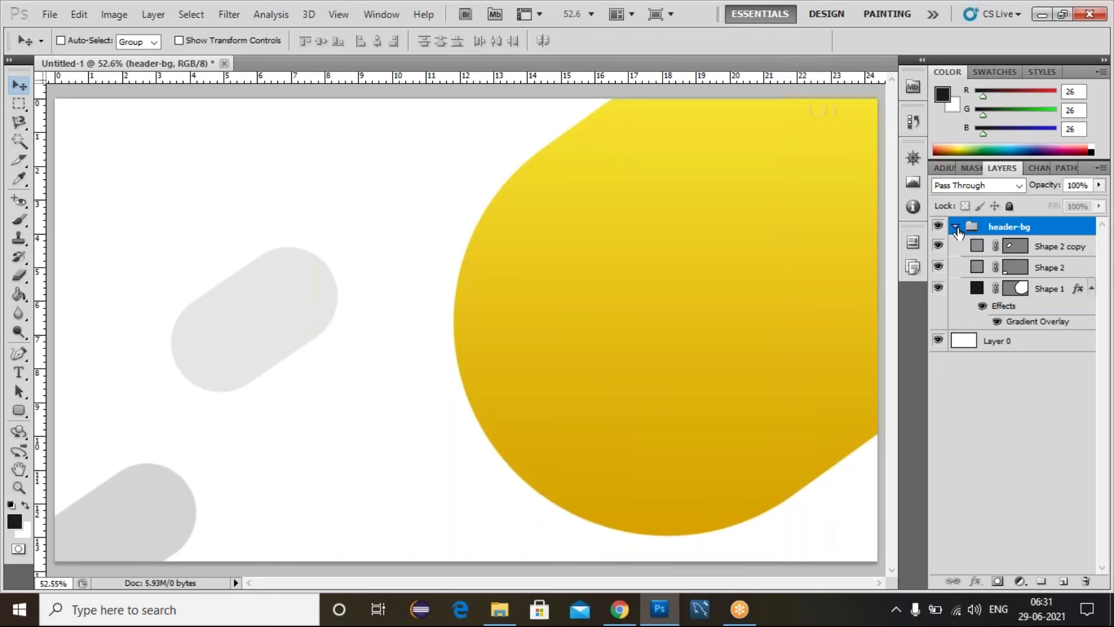
Place the developer image from the Desktop folder in File Explorer into the document above the Shape 2 copy layer.
{"action": "left_click", "coordinate": [1049, 250]}
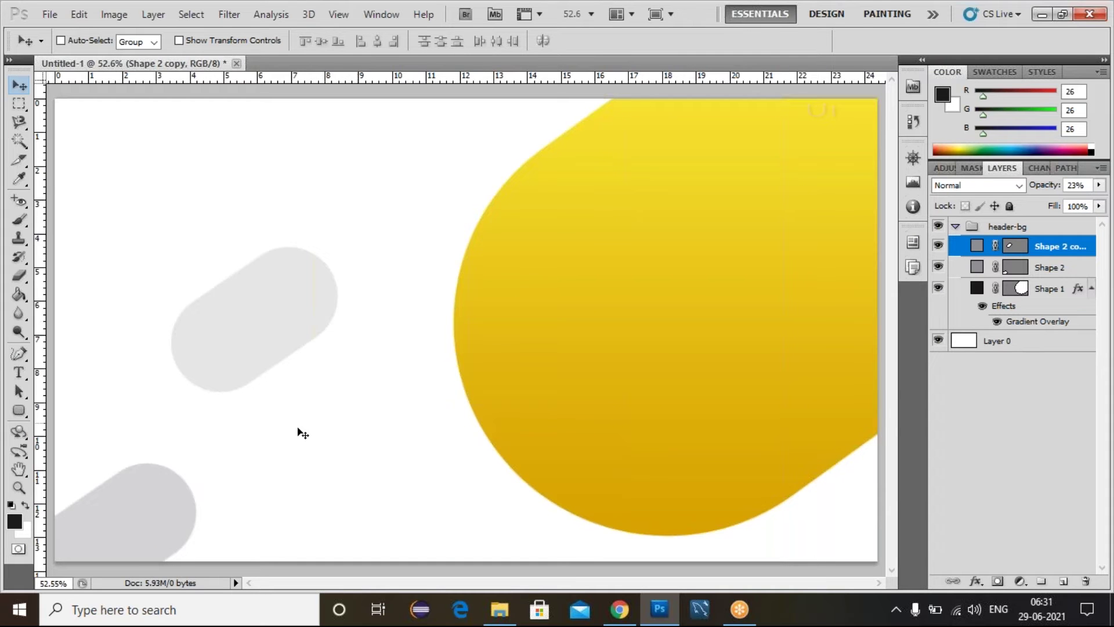
{"action": "left_click", "coordinate": [497, 620]}
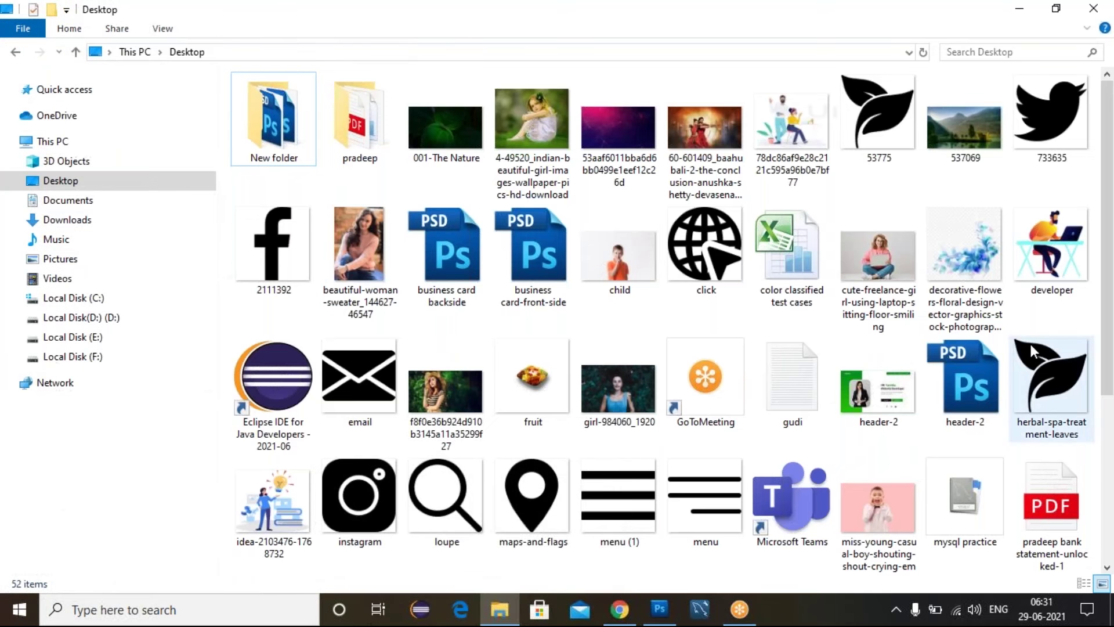
{"action": "left_click", "coordinate": [1067, 251]}
{"action": "left_click_drag", "start_coordinate": [1066, 251], "coordinate": [667, 612]}
{"action": "left_click_drag", "start_coordinate": [672, 534], "coordinate": [623, 327]}
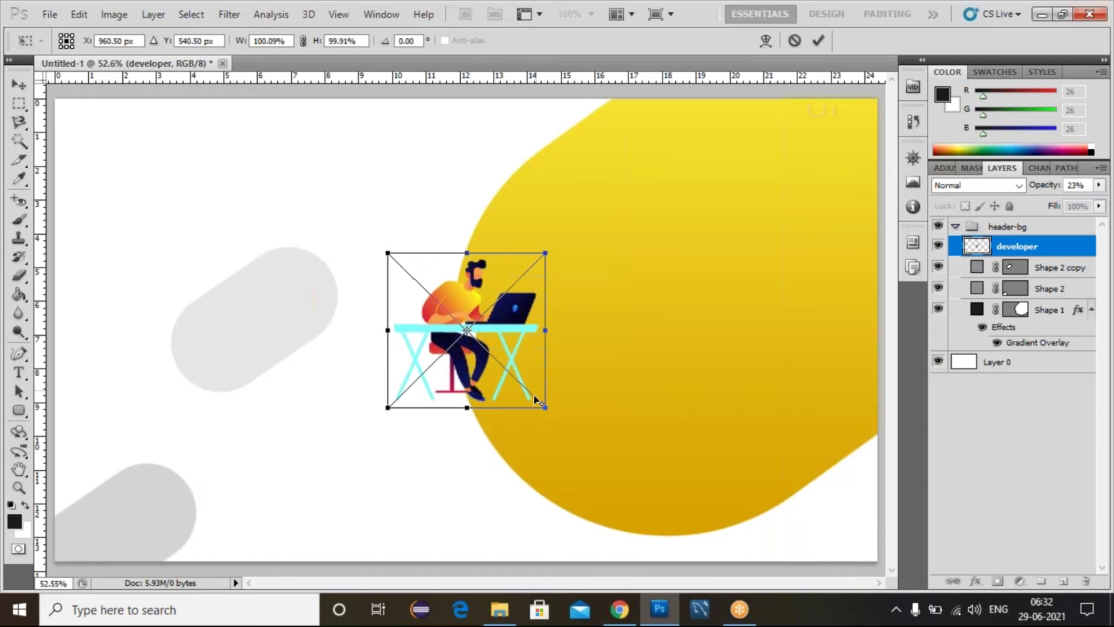
Enlarge the placed developer illustration to nearly double size and move it onto the middle of the yellow shape.
{"action": "left_click_drag", "start_coordinate": [543, 402], "coordinate": [658, 525]}
{"action": "key", "text": "Return"}
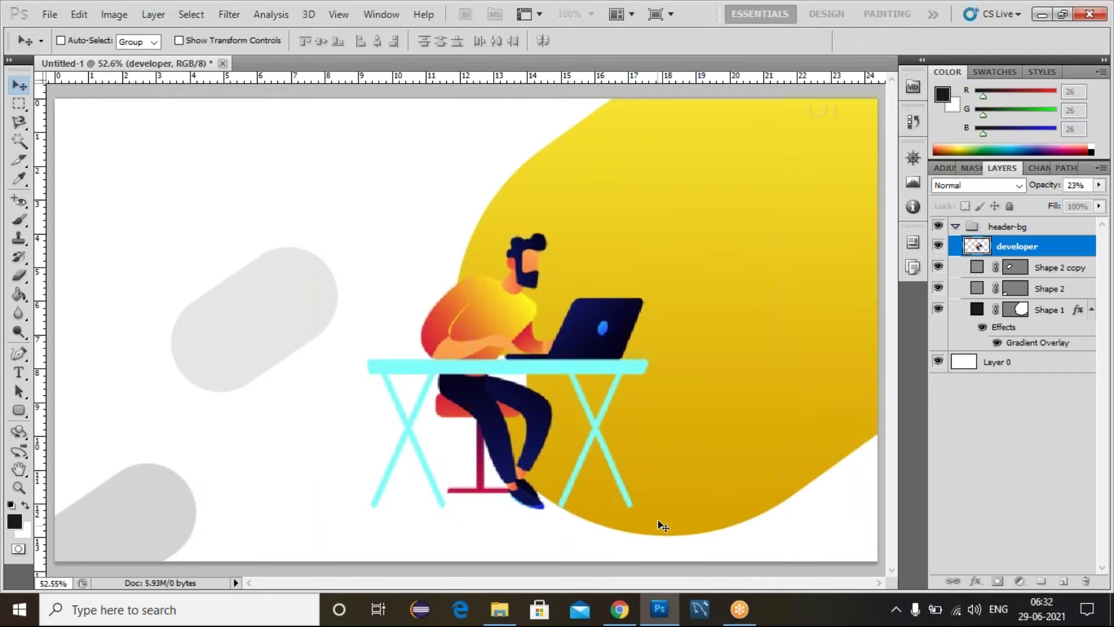
{"action": "left_click_drag", "start_coordinate": [530, 410], "coordinate": [666, 378]}
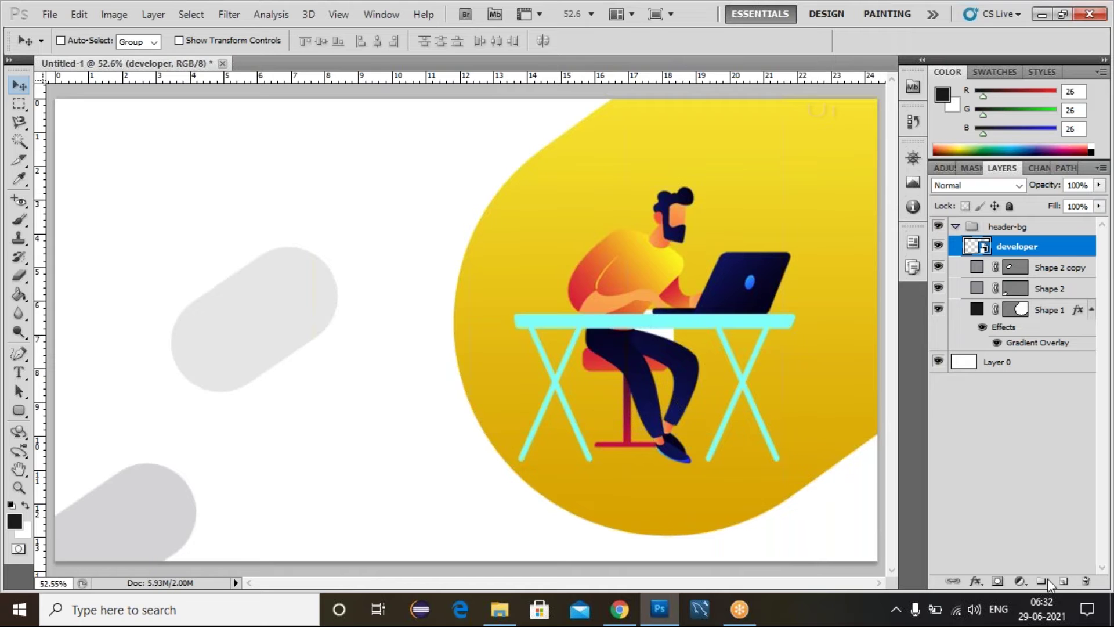
Add a drop shadow to the developer illustration without global light, with a distance of 9 px and a size of 9 px.
{"action": "left_click", "coordinate": [978, 582]}
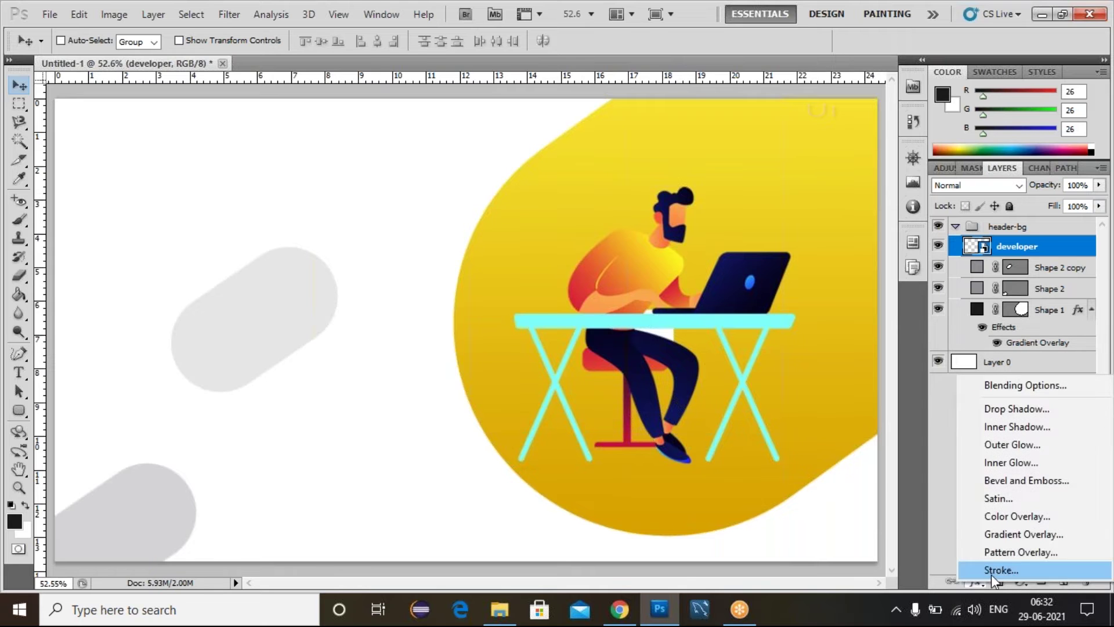
{"action": "left_click", "coordinate": [1020, 410]}
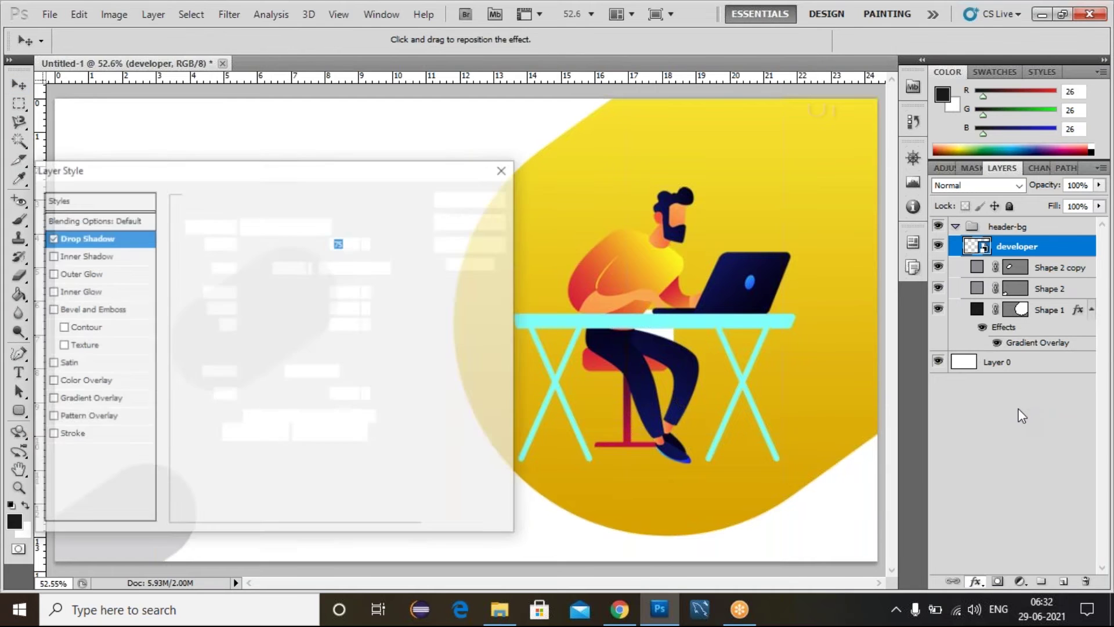
{"action": "left_click", "coordinate": [324, 267]}
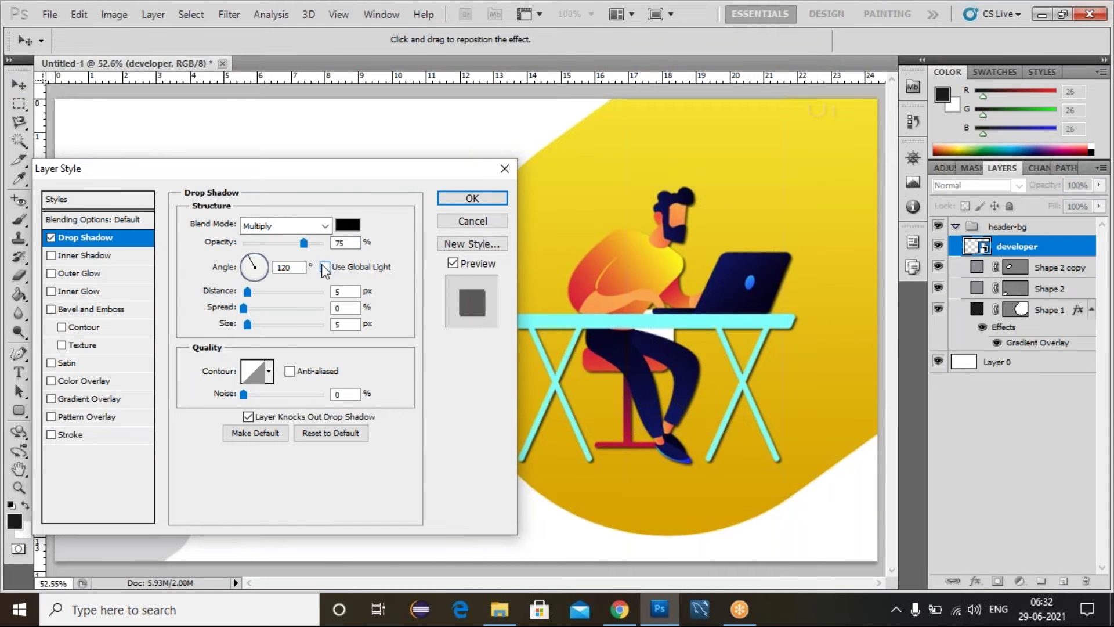
{"action": "mouse_move", "coordinate": [250, 290]}
{"action": "left_mouse_down"}
{"action": "mouse_move", "coordinate": [259, 333]}
{"action": "mouse_move", "coordinate": [248, 312]}
{"action": "left_mouse_up"}
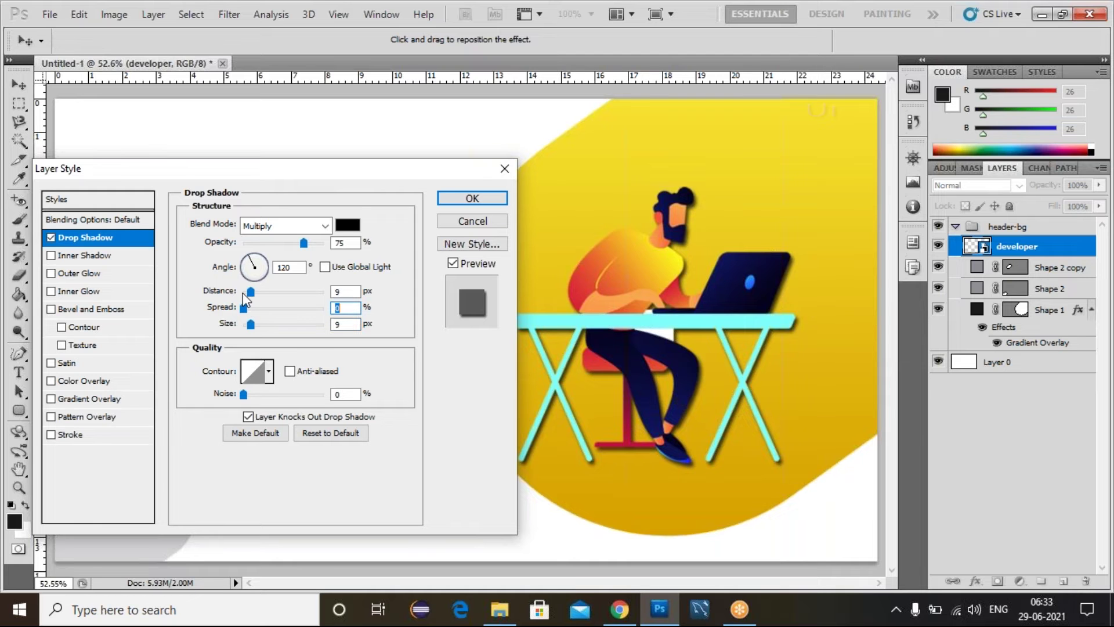
{"action": "left_click", "coordinate": [456, 199]}
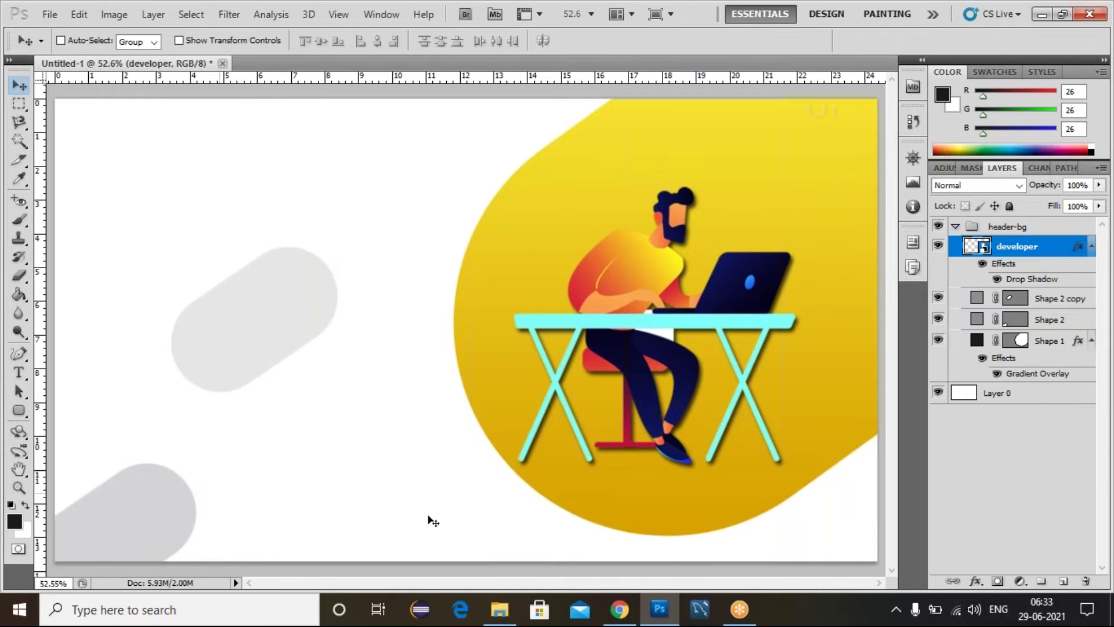
Collapse the header-bg group and create a new group named logo above it.
{"action": "left_click", "coordinate": [955, 226]}
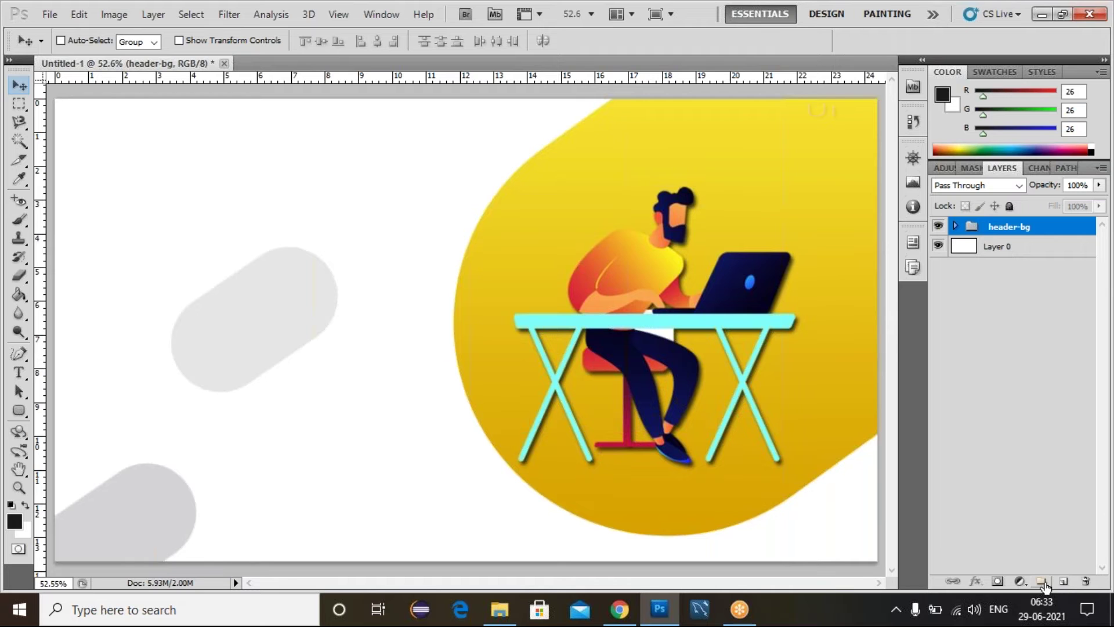
{"action": "left_click", "coordinate": [1064, 581]}
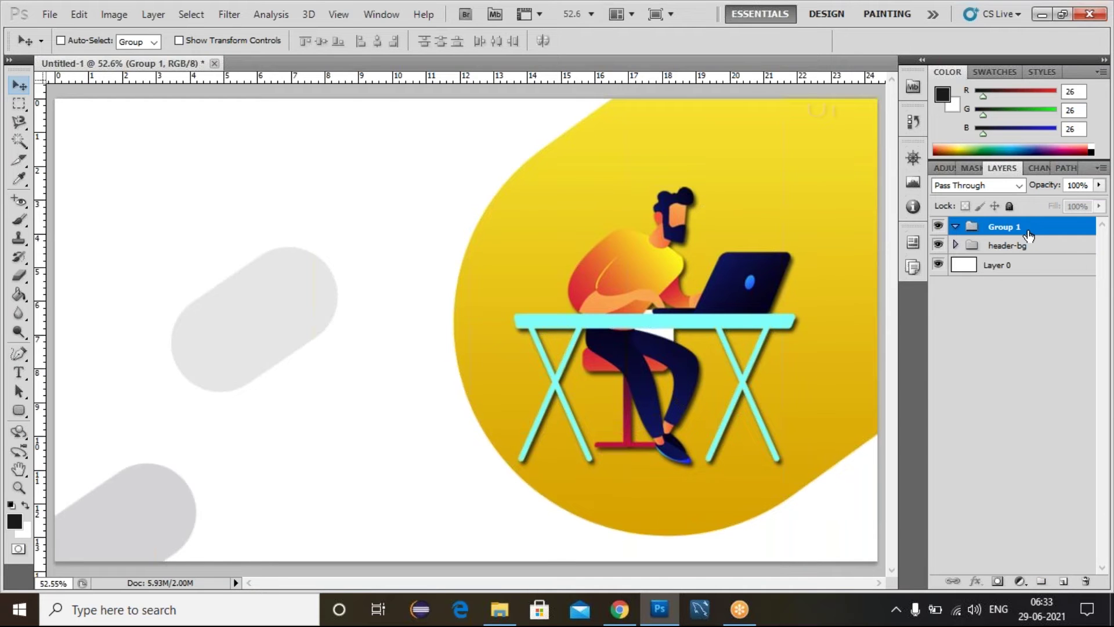
{"action": "double_click", "coordinate": [1027, 233]}
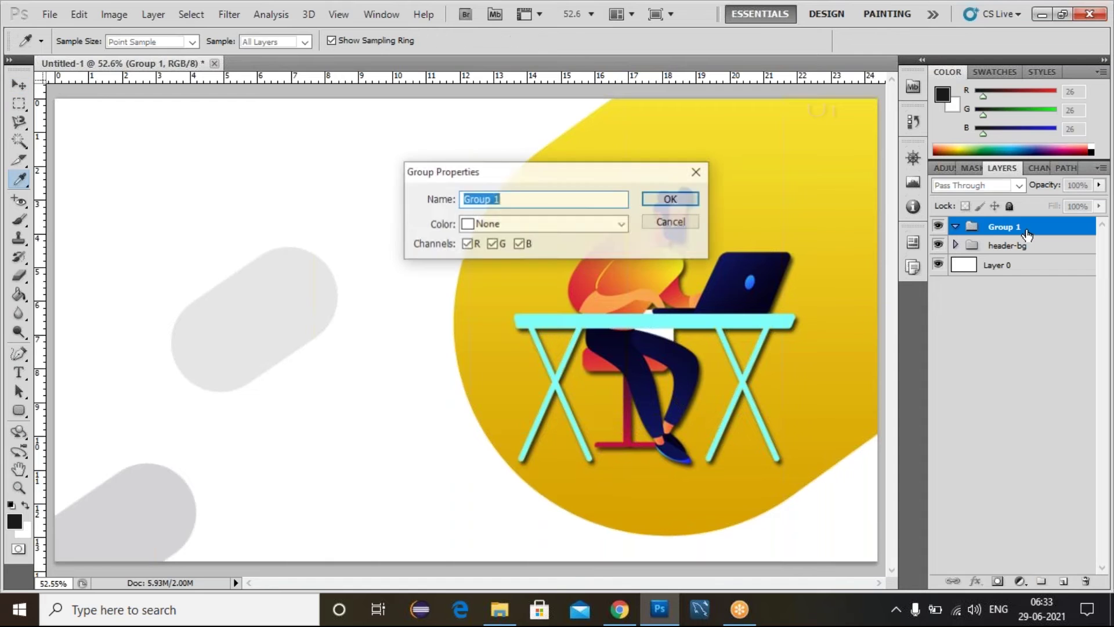
{"action": "key", "text": "BackSpace"}
{"action": "type", "text": "logo"}
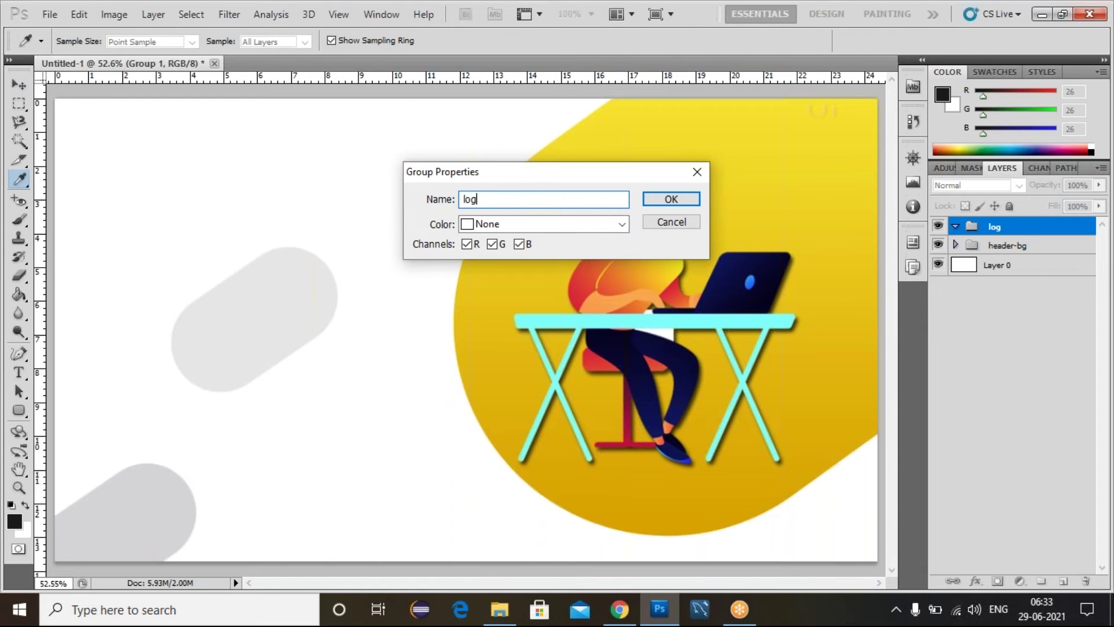
{"action": "left_click", "coordinate": [659, 205]}
{"action": "key", "text": "v"}
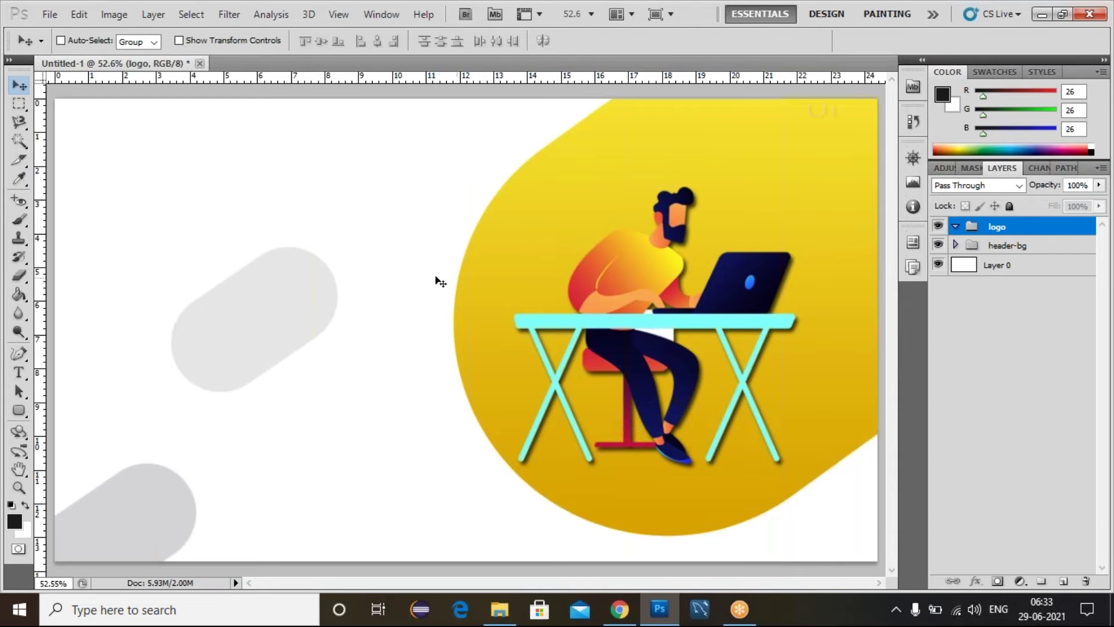
Draw a small concentric-circle target with the Custom Shape tool near the canvas's upper-left corner, inside the logo group.
{"action": "left_click", "coordinate": [19, 410]}
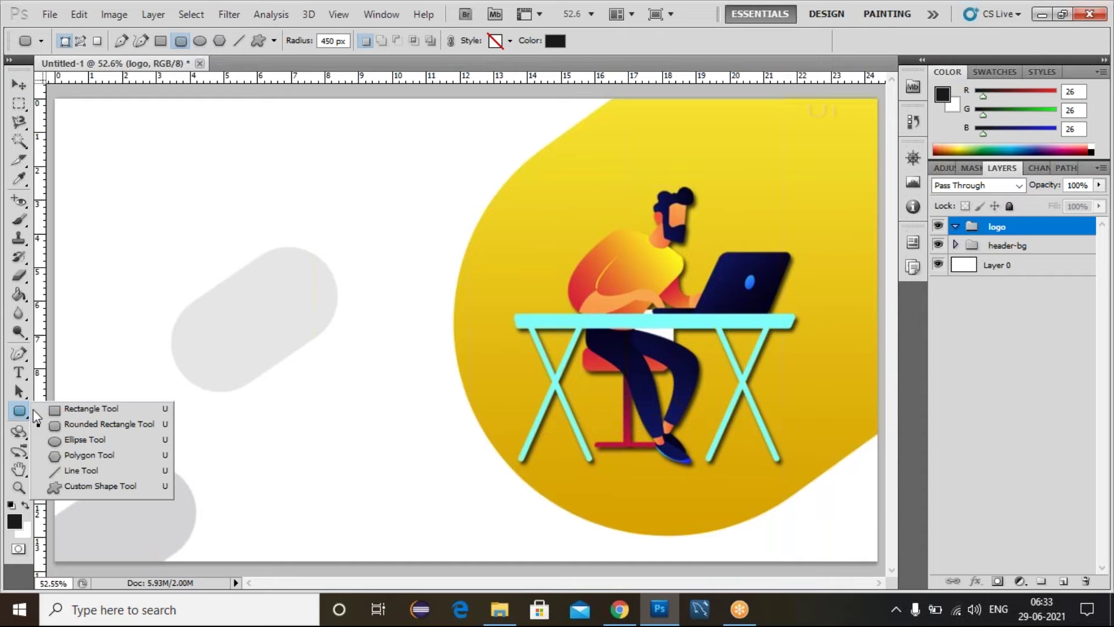
{"action": "left_click", "coordinate": [103, 485]}
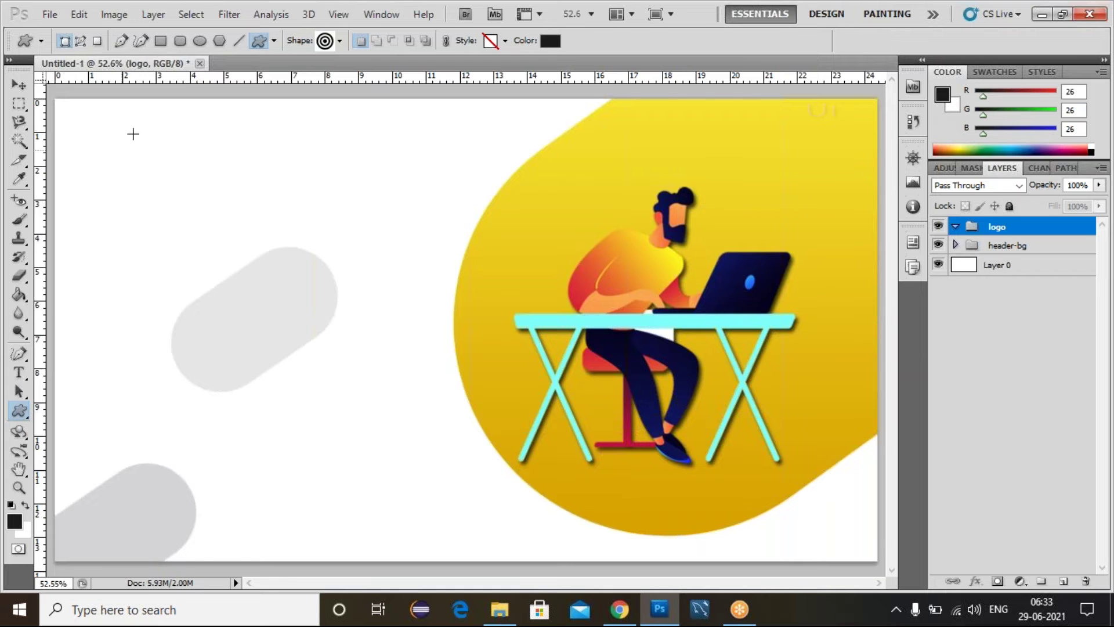
{"action": "left_click", "coordinate": [339, 42]}
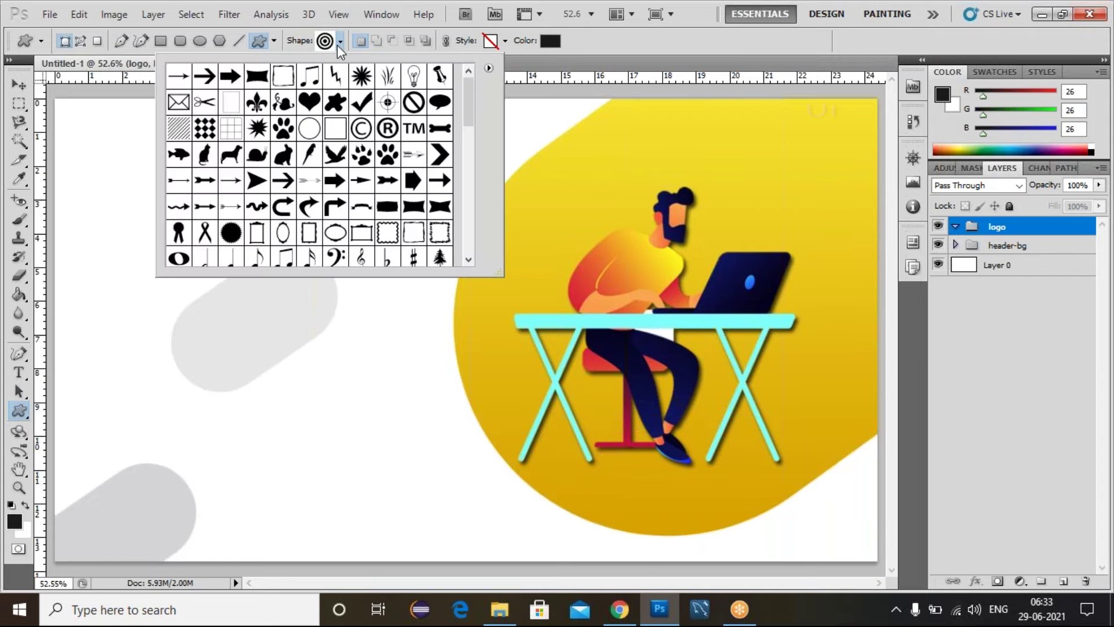
{"action": "scroll", "coordinate": [304, 206], "scroll_direction": "down", "scroll_amount": 6}
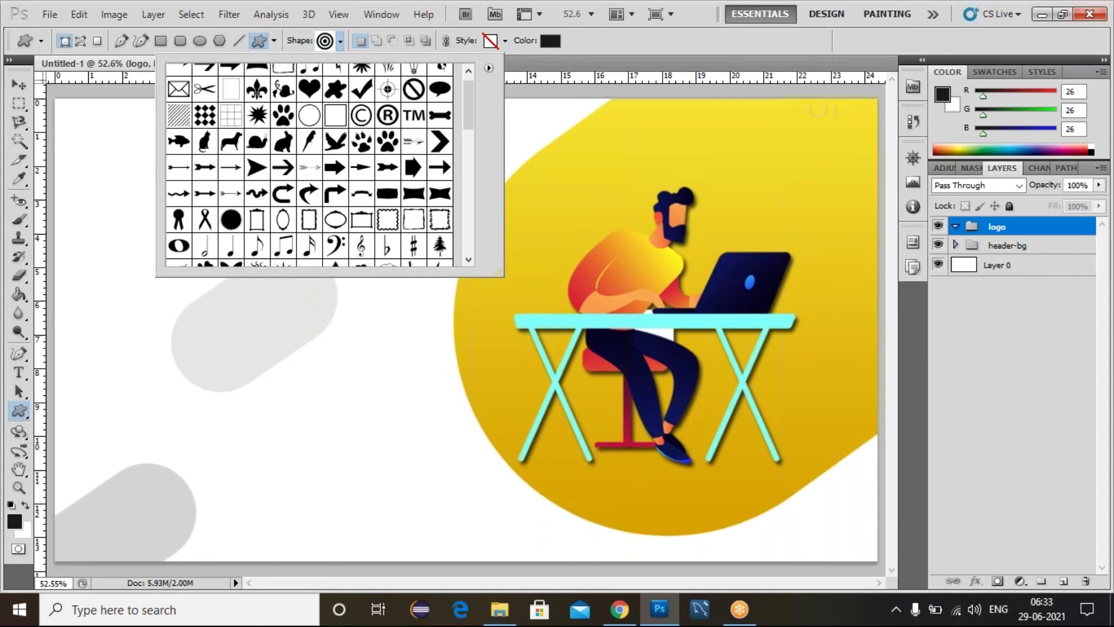
{"action": "scroll", "coordinate": [310, 166], "scroll_direction": "down", "scroll_amount": 3}
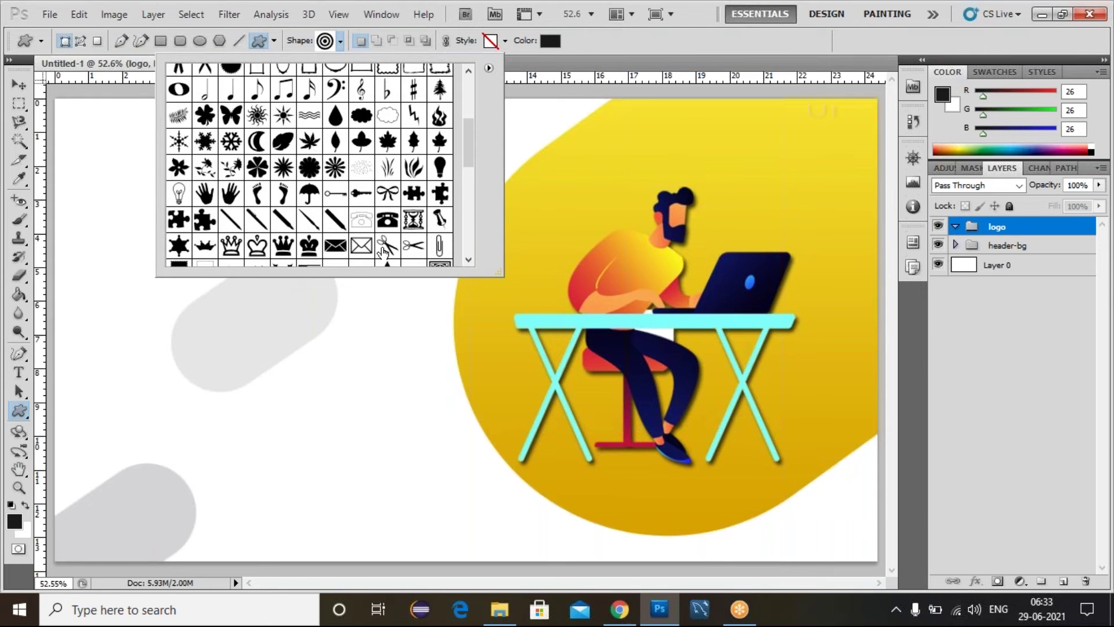
{"action": "scroll", "coordinate": [293, 210], "scroll_direction": "down", "scroll_amount": 3}
{"action": "scroll", "coordinate": [296, 209], "scroll_direction": "down", "scroll_amount": 10}
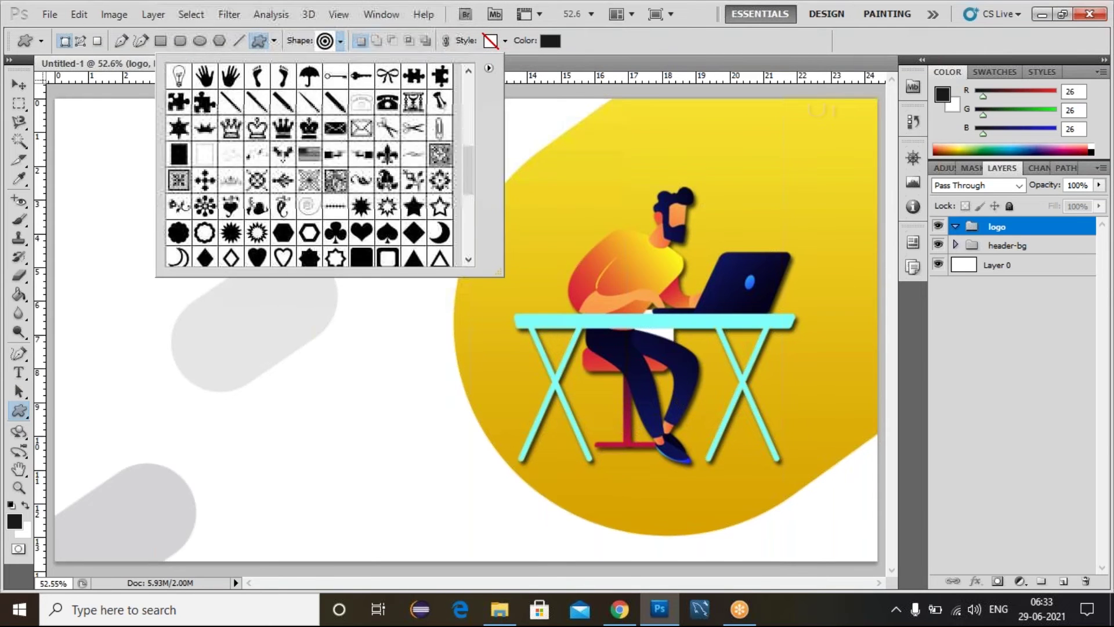
{"action": "scroll", "coordinate": [283, 212], "scroll_direction": "down", "scroll_amount": 2}
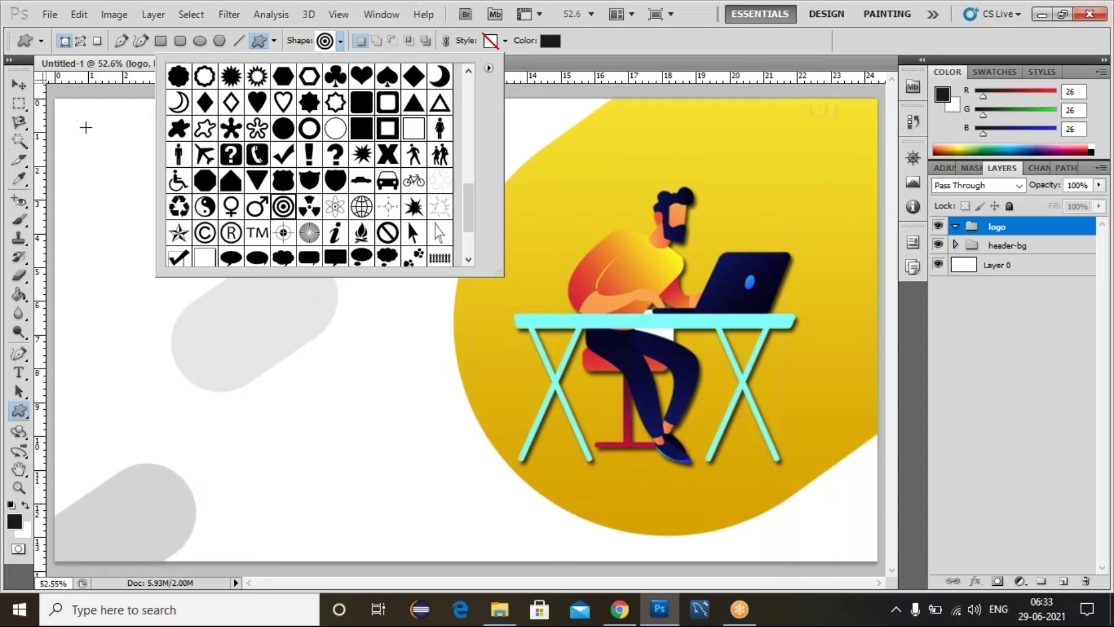
{"action": "left_click_drag", "start_coordinate": [86, 127], "coordinate": [113, 153]}
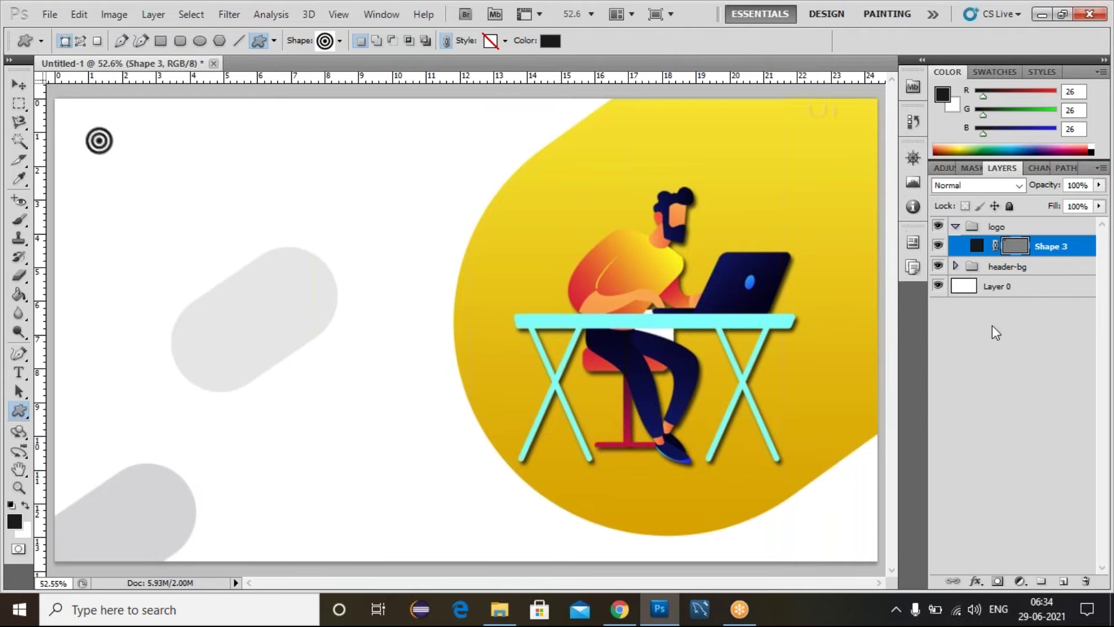
Nudge the target shape on the Shape 3 layer slightly up and to the right.
{"action": "left_click", "coordinate": [1007, 330]}
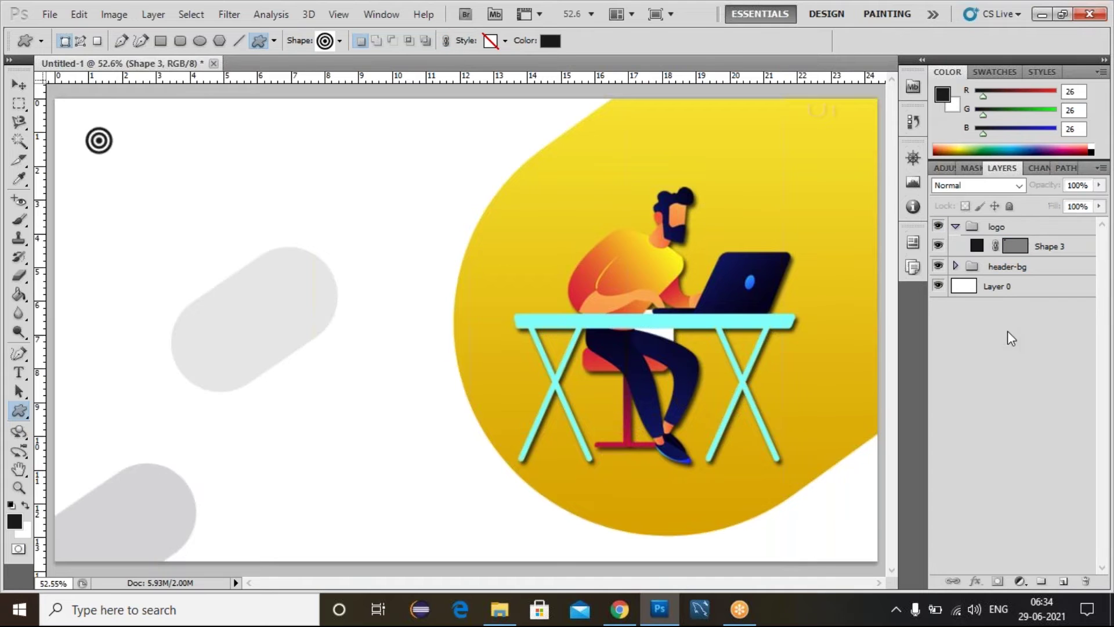
{"action": "left_click", "coordinate": [26, 81]}
{"action": "left_click", "coordinate": [109, 145]}
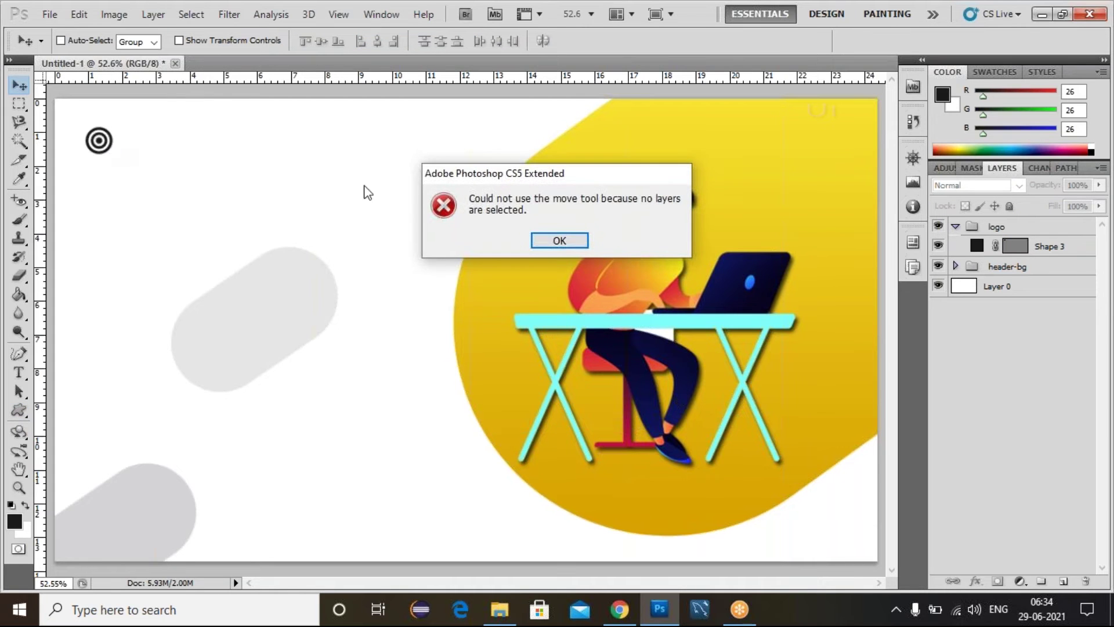
{"action": "left_click", "coordinate": [548, 240]}
{"action": "left_click", "coordinate": [1052, 246]}
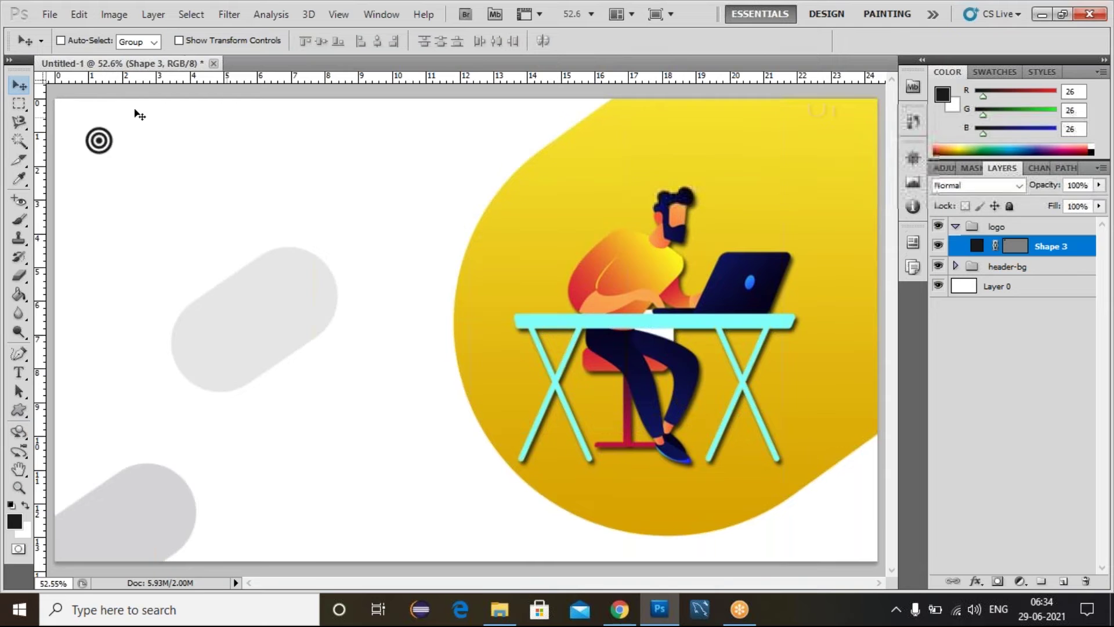
{"action": "key", "text": "Up"}
{"action": "key", "text": "Up"}
{"action": "key", "text": "Up"}
{"action": "key", "text": "Up"}
{"action": "key", "text": "Up"}
{"action": "key", "text": "Up"}
{"action": "key", "text": "Up"}
{"action": "key", "text": "Up"}
{"action": "key", "text": "Up"}
{"action": "key", "text": "Up"}
{"action": "key", "text": "Up"}
{"action": "key", "text": "Up"}
{"action": "key", "text": "Up"}
{"action": "key", "text": "Up"}
{"action": "key", "text": "Up"}
{"action": "key", "text": "Up"}
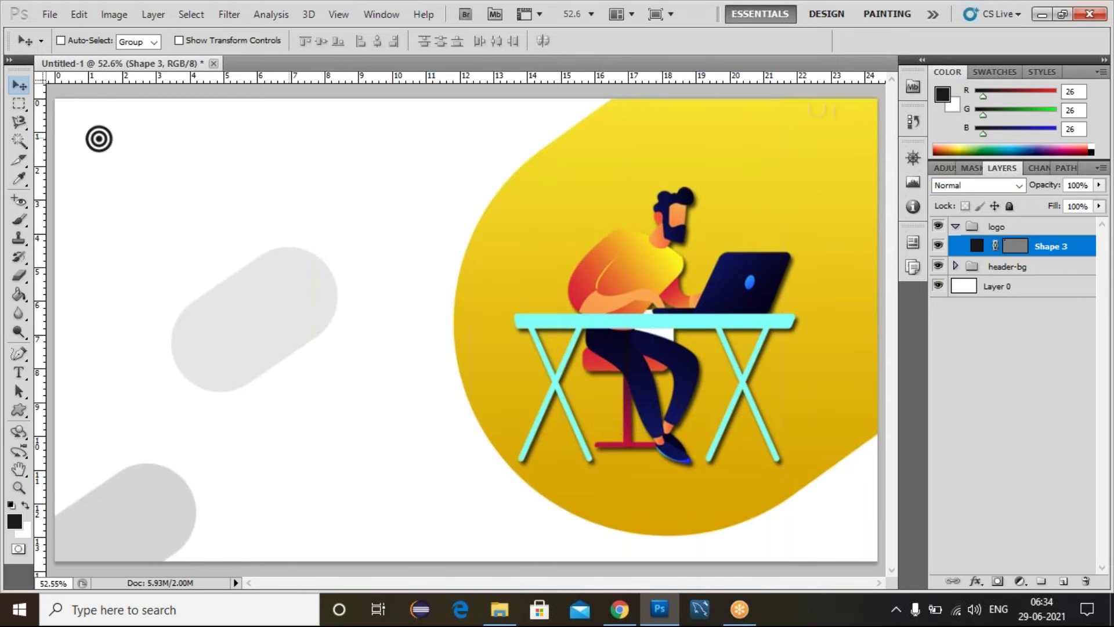
{"action": "key", "text": "Right"}
{"action": "key", "text": "Right"}
{"action": "key", "text": "Right"}
{"action": "key", "text": "Right"}
{"action": "key", "text": "Right"}
{"action": "key", "text": "Right"}
{"action": "key", "text": "Right"}
{"action": "key", "text": "Right"}
{"action": "key", "text": "Right"}
{"action": "key", "text": "Right"}
{"action": "key", "text": "Right"}
{"action": "key", "text": "Right"}
{"action": "key", "text": "Right"}
{"action": "key", "text": "Right"}
{"action": "key", "text": "Right"}
{"action": "key", "text": "Right"}
{"action": "key", "text": "Right"}
{"action": "key", "text": "Right"}
{"action": "key", "text": "Right"}
{"action": "key", "text": "Right"}
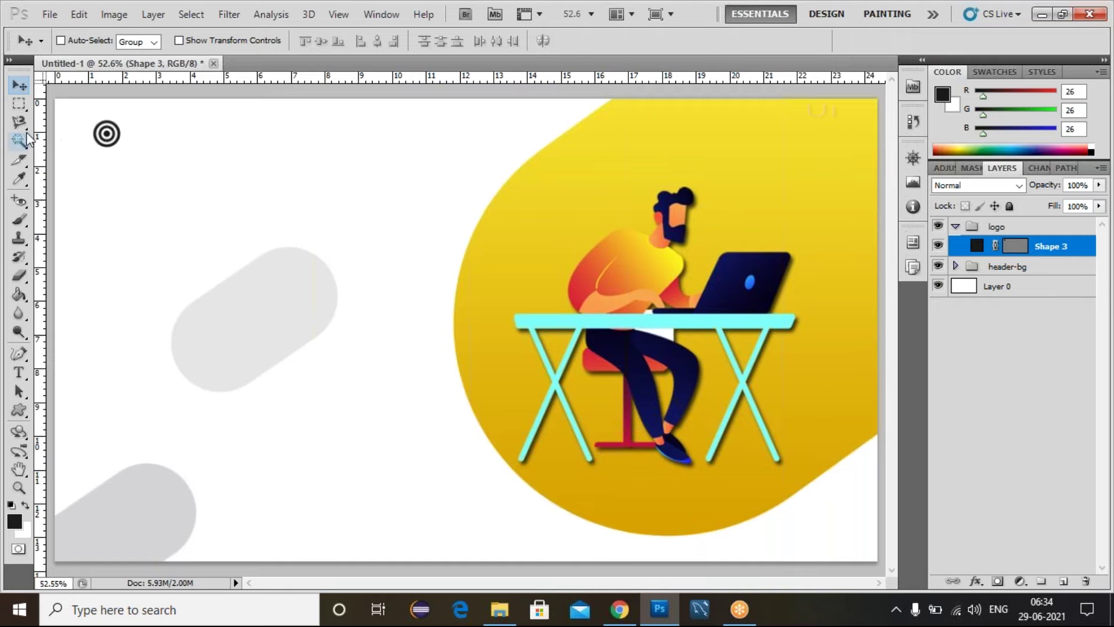
Place a vertical guide at the target logo's left edge and draw a spacer rectangle from the canvas's left edge to that guide.
{"action": "left_click_drag", "start_coordinate": [43, 134], "coordinate": [91, 147]}
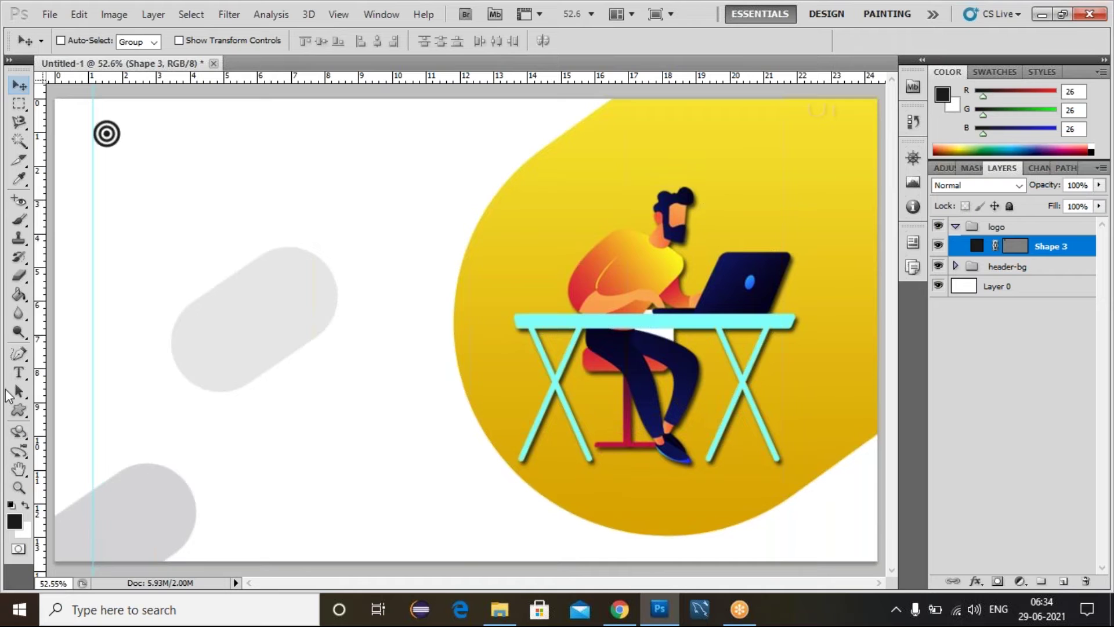
{"action": "left_click", "coordinate": [18, 410]}
{"action": "left_click", "coordinate": [64, 410]}
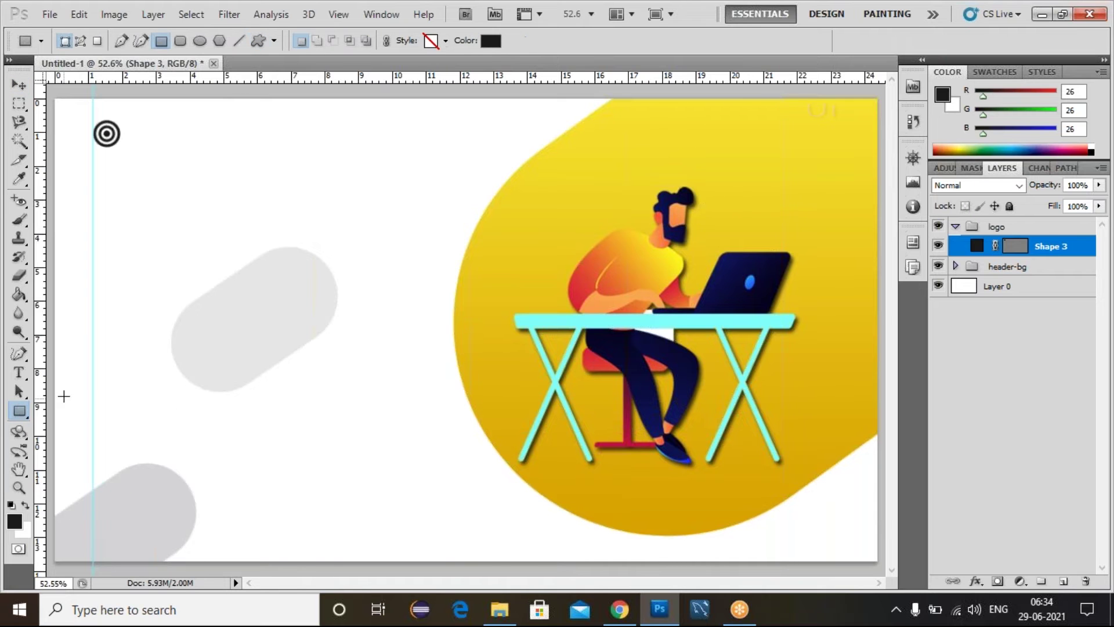
{"action": "left_click_drag", "start_coordinate": [56, 360], "coordinate": [93, 386]}
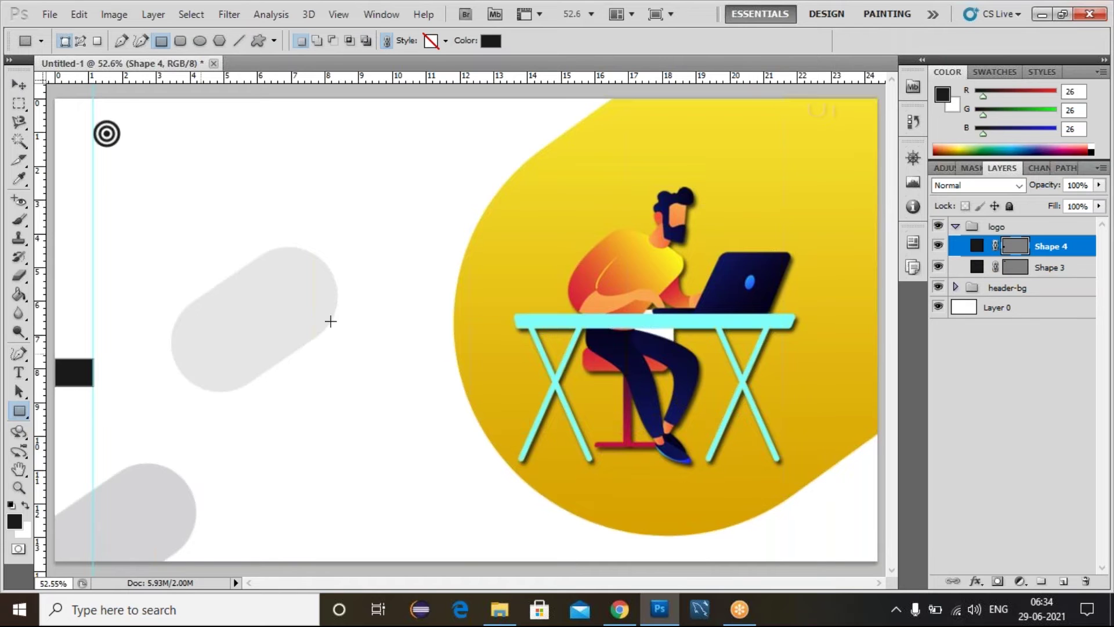
Use the spacer rectangle at the canvas's right edge to place a matching vertical guide at its inner side, and delete the rectangle.
{"action": "left_click", "coordinate": [21, 84]}
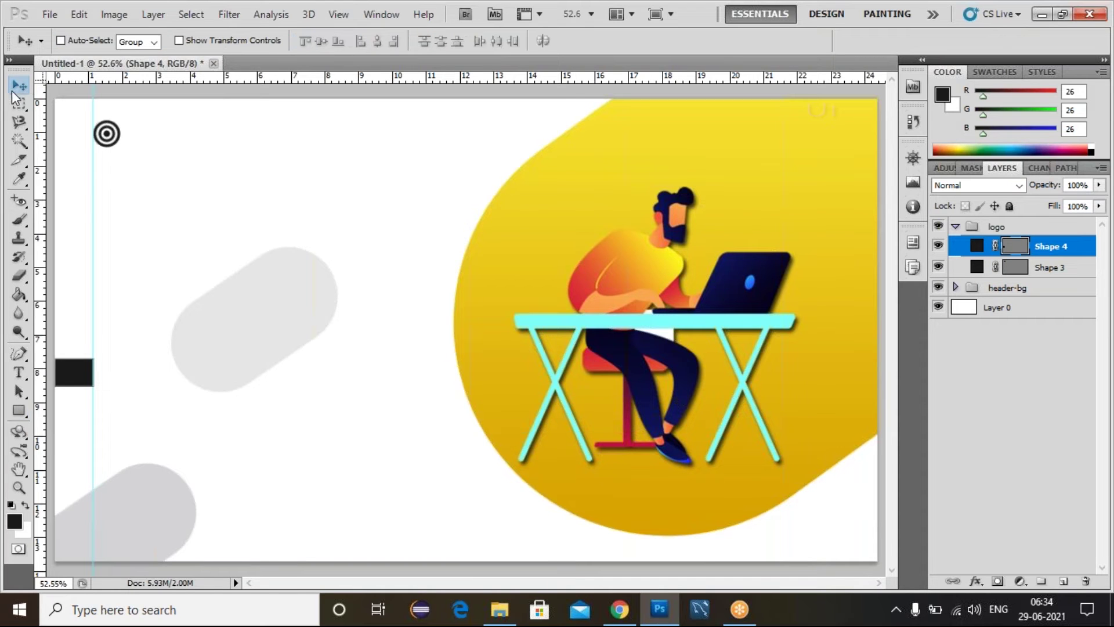
{"action": "left_click_drag", "start_coordinate": [76, 372], "coordinate": [858, 430]}
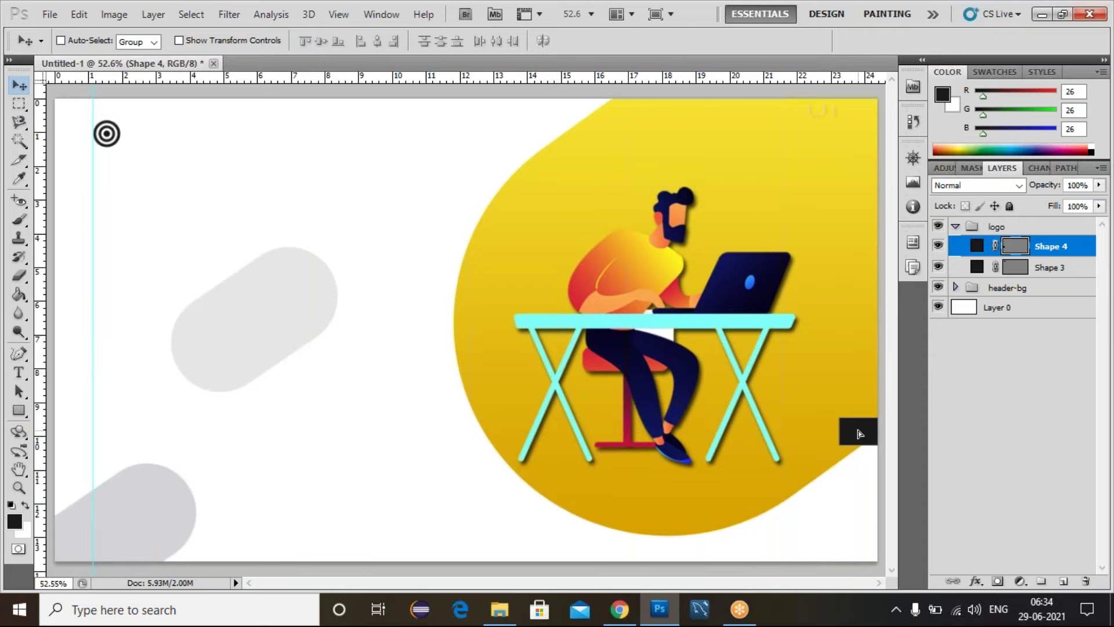
{"action": "left_click_drag", "start_coordinate": [40, 118], "coordinate": [841, 242]}
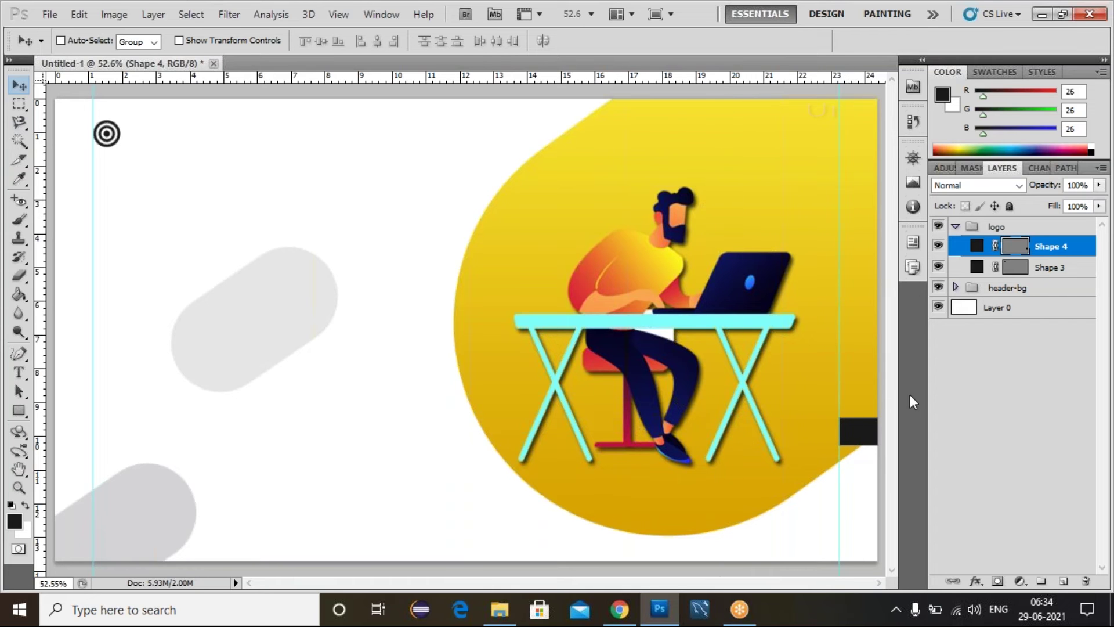
{"action": "key", "text": "Delete"}
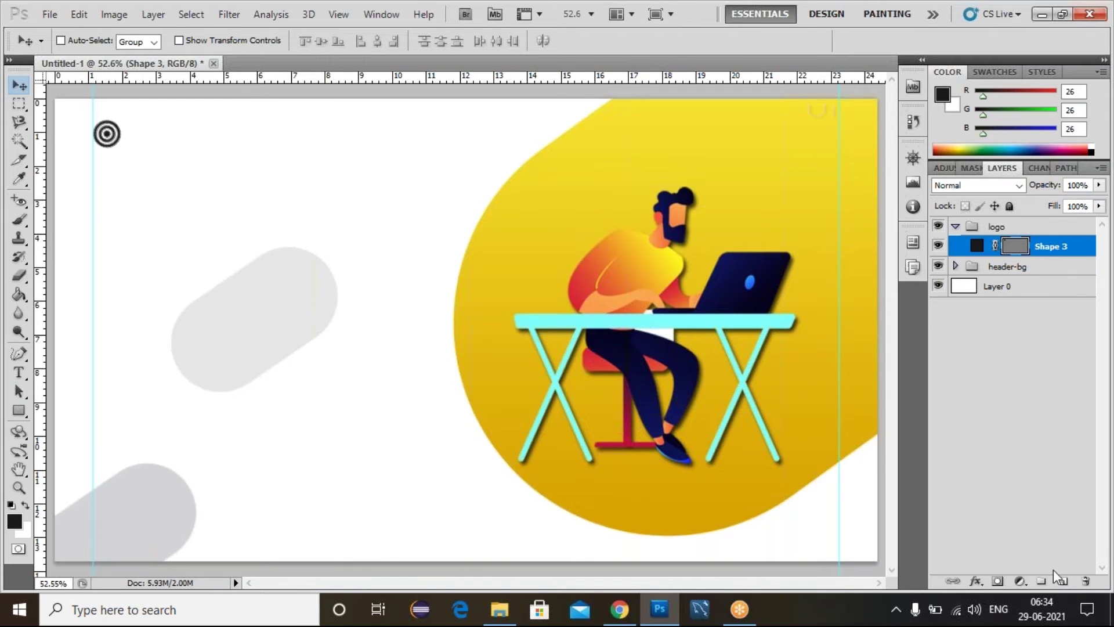
Add a gradient overlay to the target shape and set its start color to the red #de3c33 sampled from the illustration's shirt.
{"action": "left_click", "coordinate": [976, 581]}
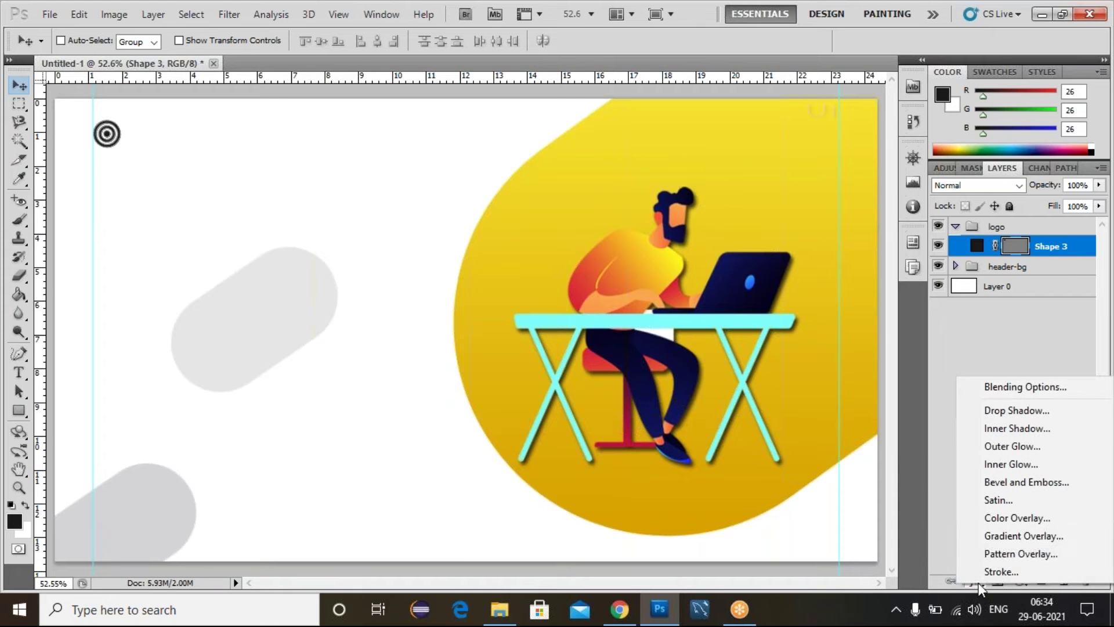
{"action": "left_click", "coordinate": [993, 537]}
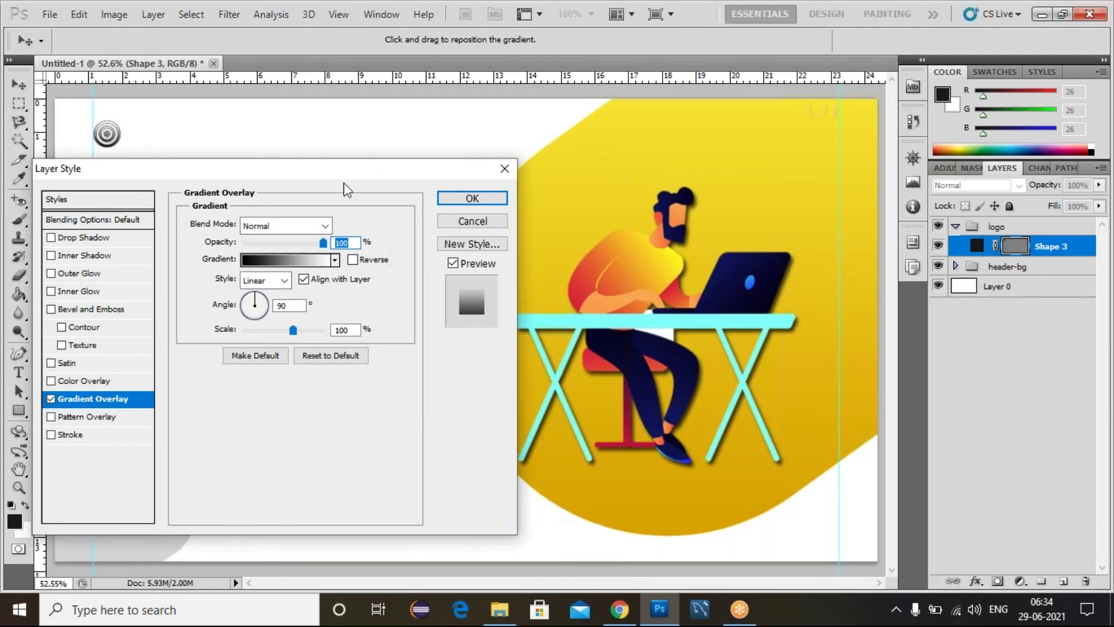
{"action": "left_click_drag", "start_coordinate": [347, 174], "coordinate": [1083, 190]}
{"action": "left_click", "coordinate": [1027, 266]}
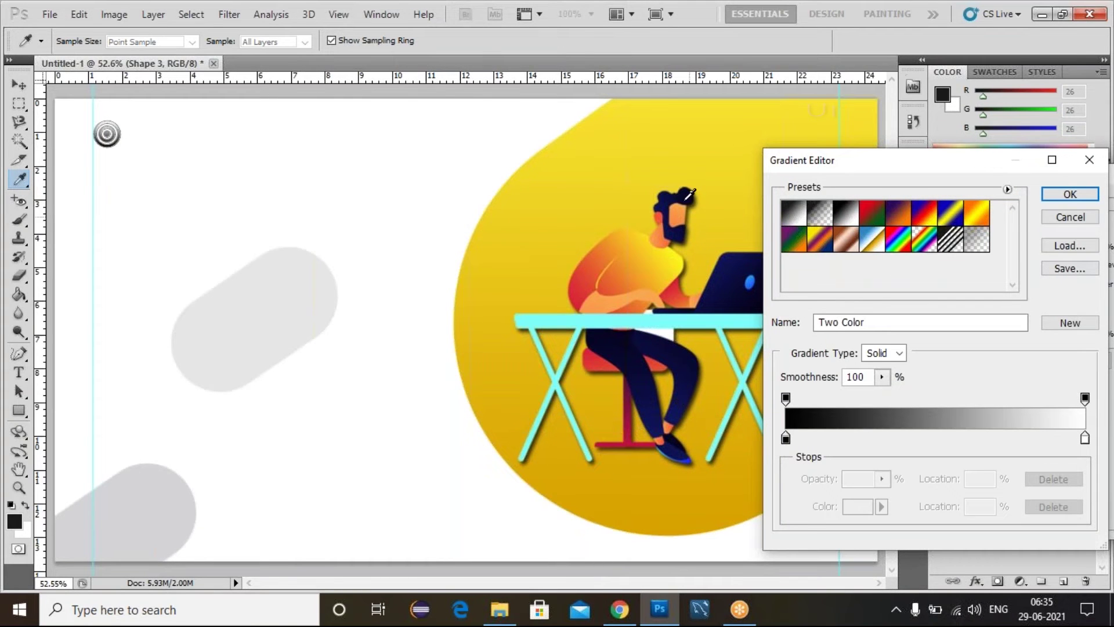
{"action": "left_click", "coordinate": [790, 216]}
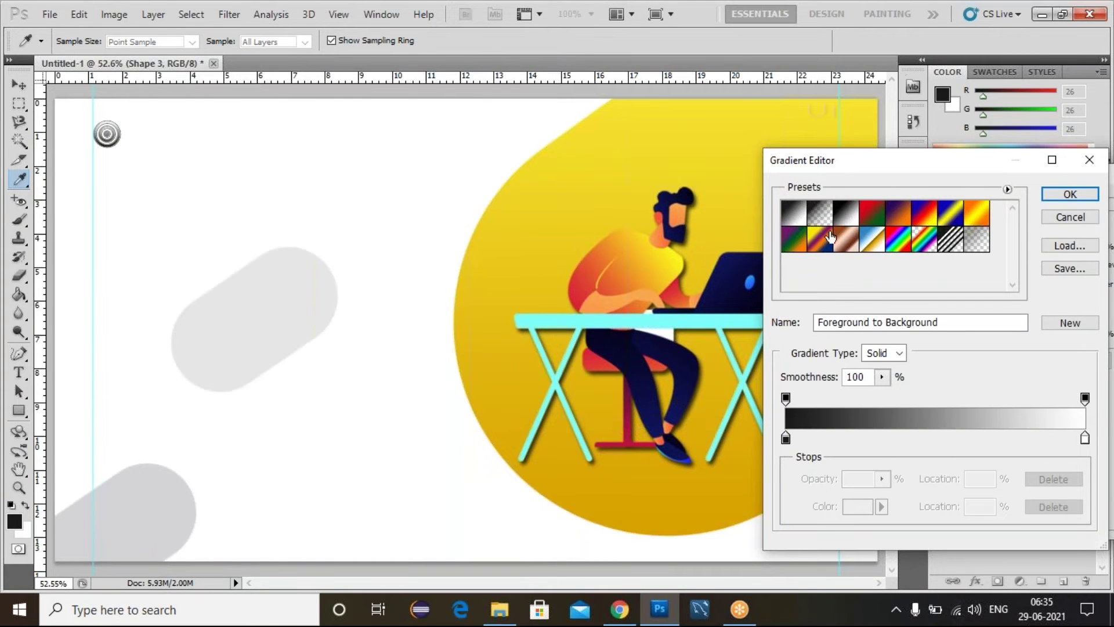
{"action": "double_click", "coordinate": [786, 439]}
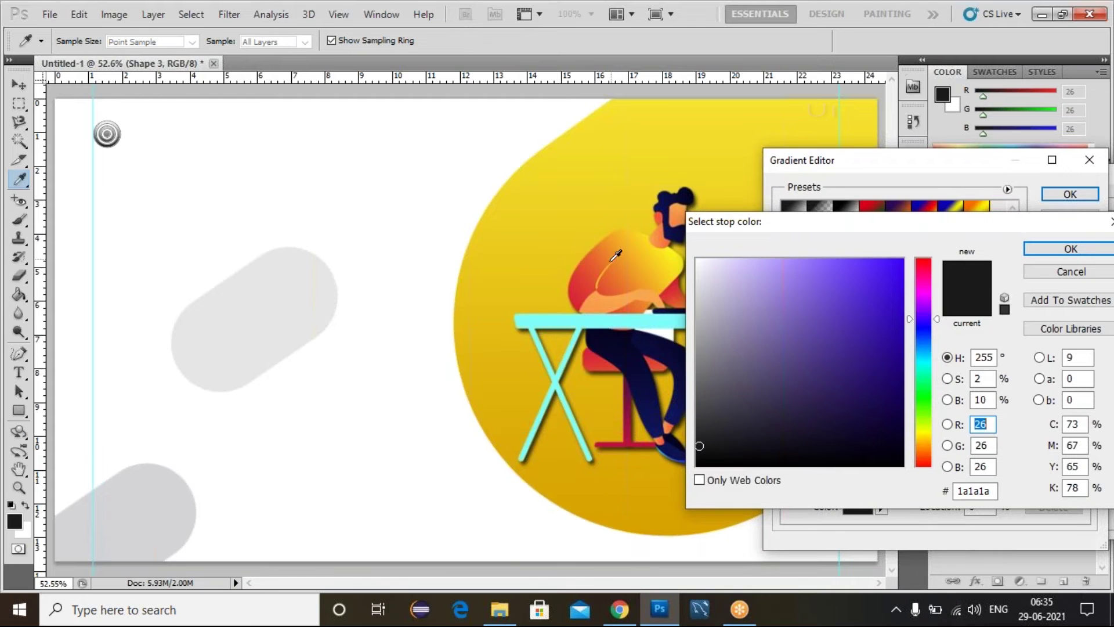
{"action": "left_click", "coordinate": [588, 279]}
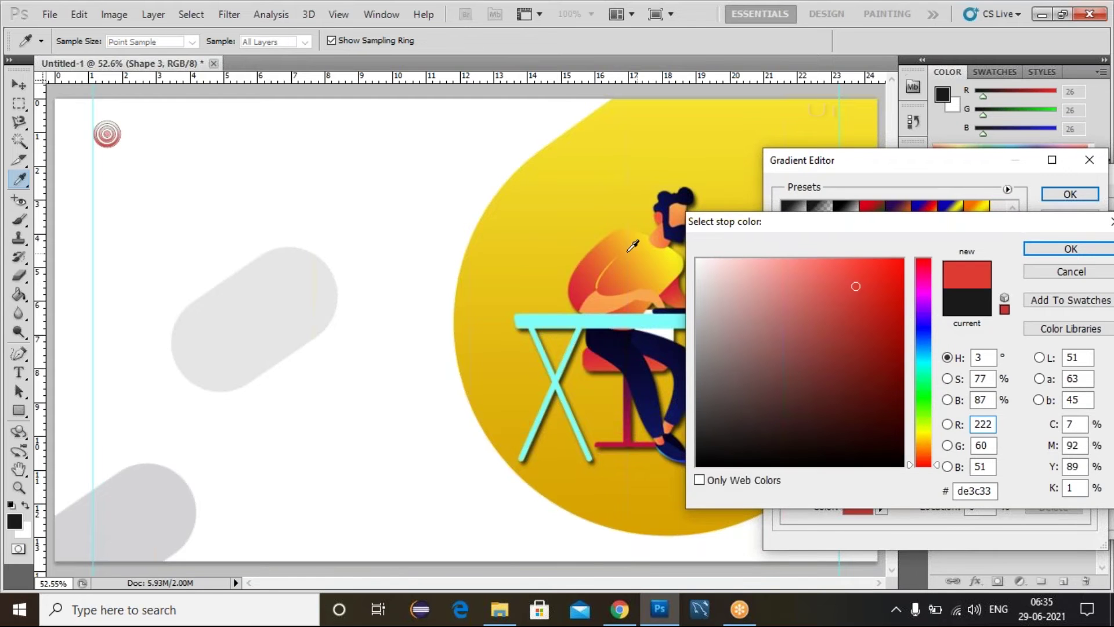
{"action": "left_click", "coordinate": [1040, 249]}
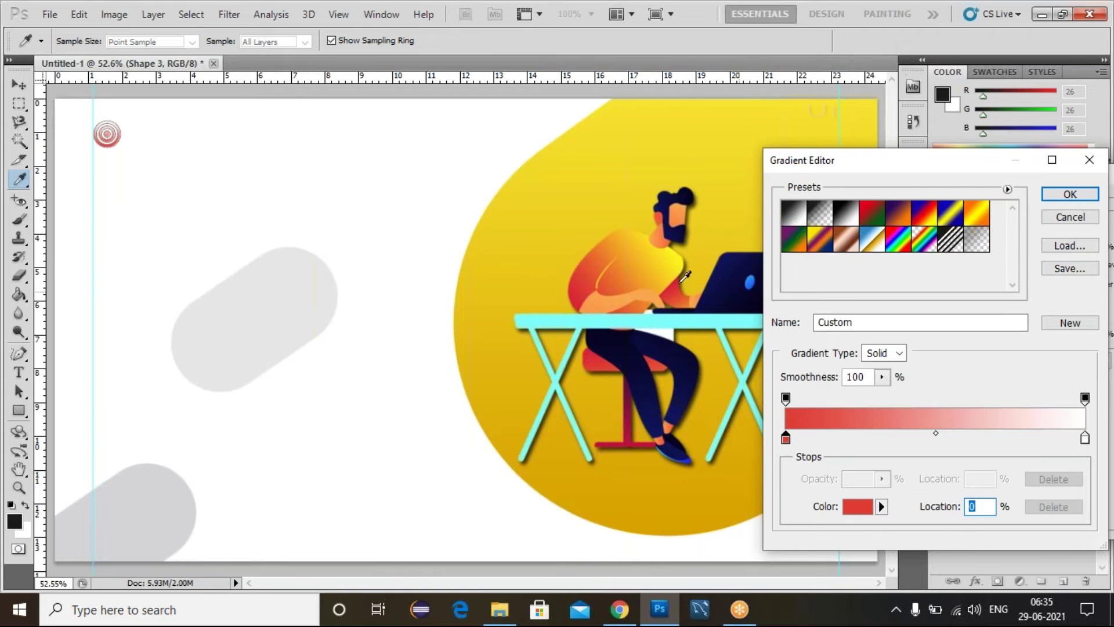
Set the overlay gradient's end color to the shirt's yellow #f6c922 and apply the overlay to the target shape.
{"action": "double_click", "coordinate": [1084, 439]}
{"action": "left_click", "coordinate": [640, 248]}
{"action": "left_click", "coordinate": [646, 232]}
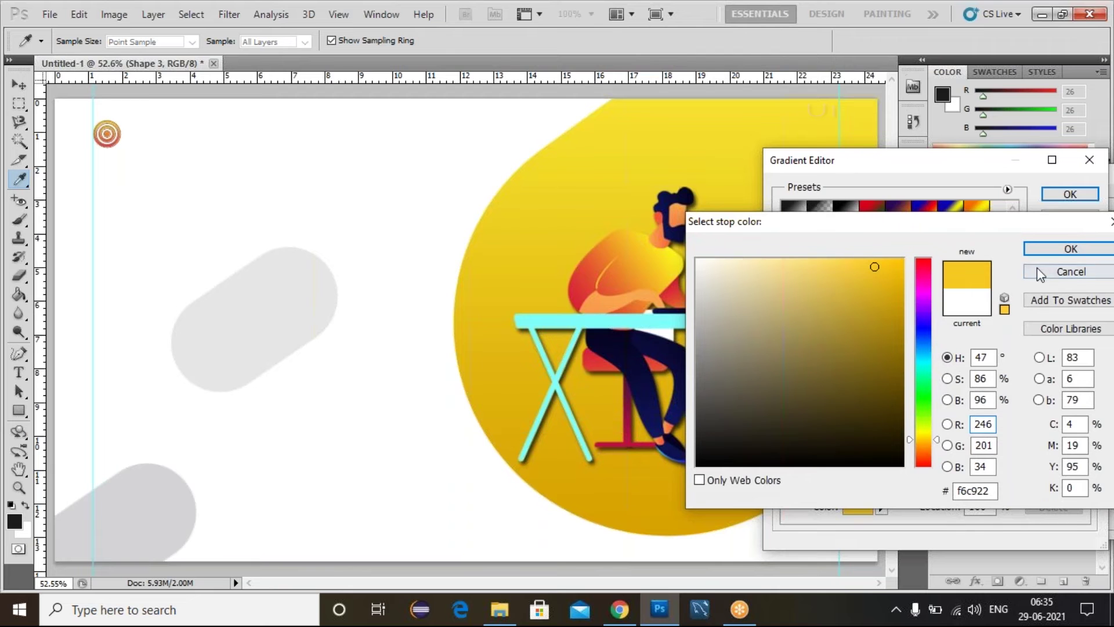
{"action": "left_click", "coordinate": [1039, 250]}
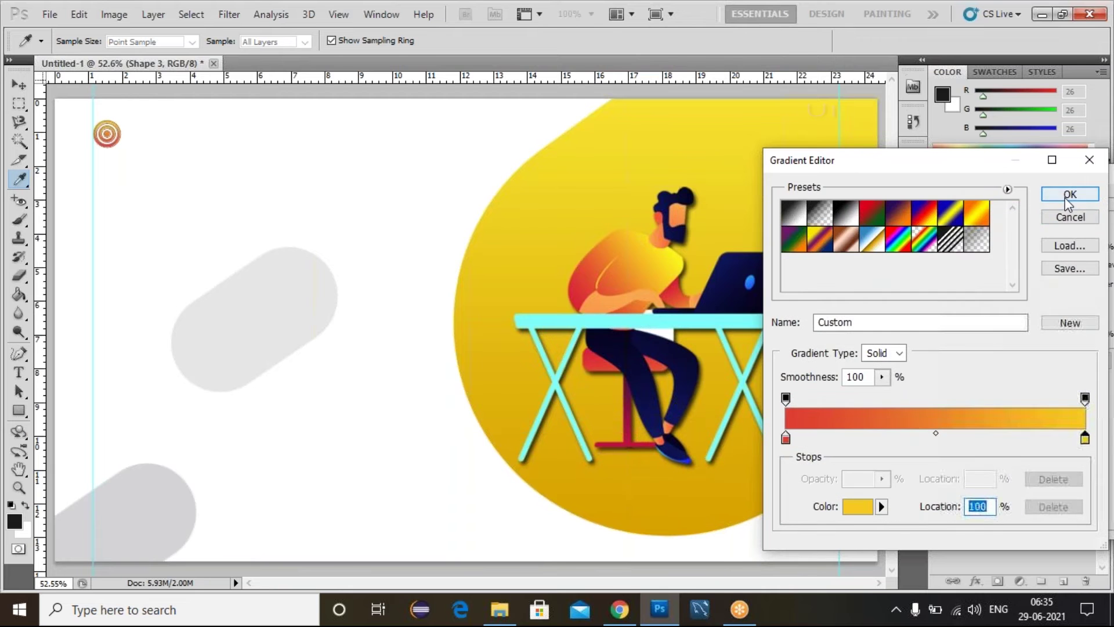
{"action": "left_click", "coordinate": [1065, 199]}
{"action": "left_click_drag", "start_coordinate": [1044, 168], "coordinate": [891, 199]}
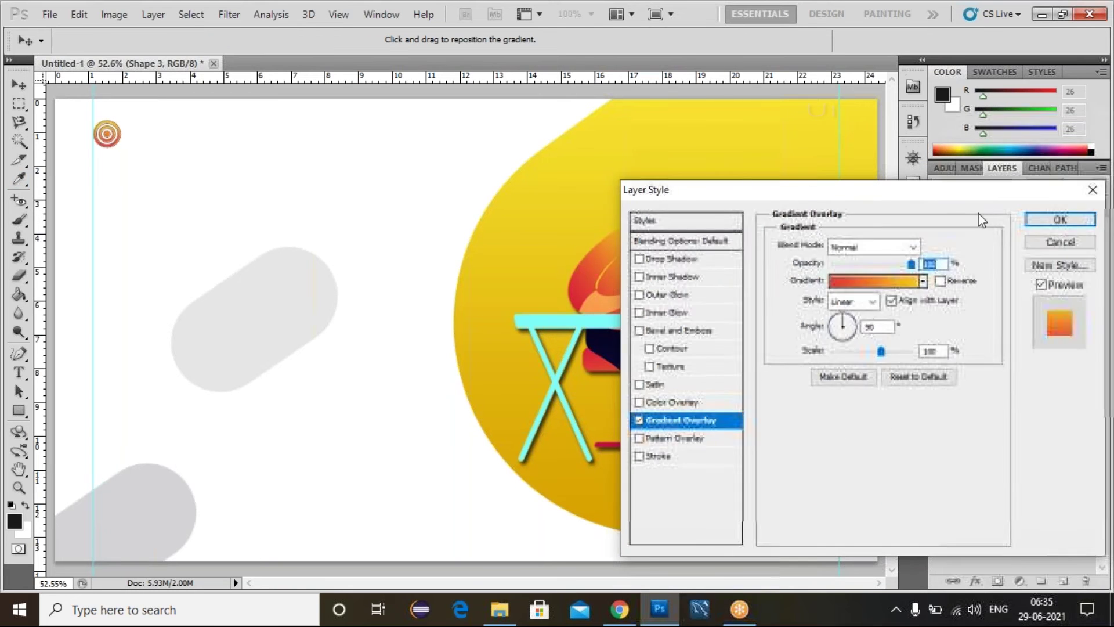
{"action": "left_click", "coordinate": [1033, 217]}
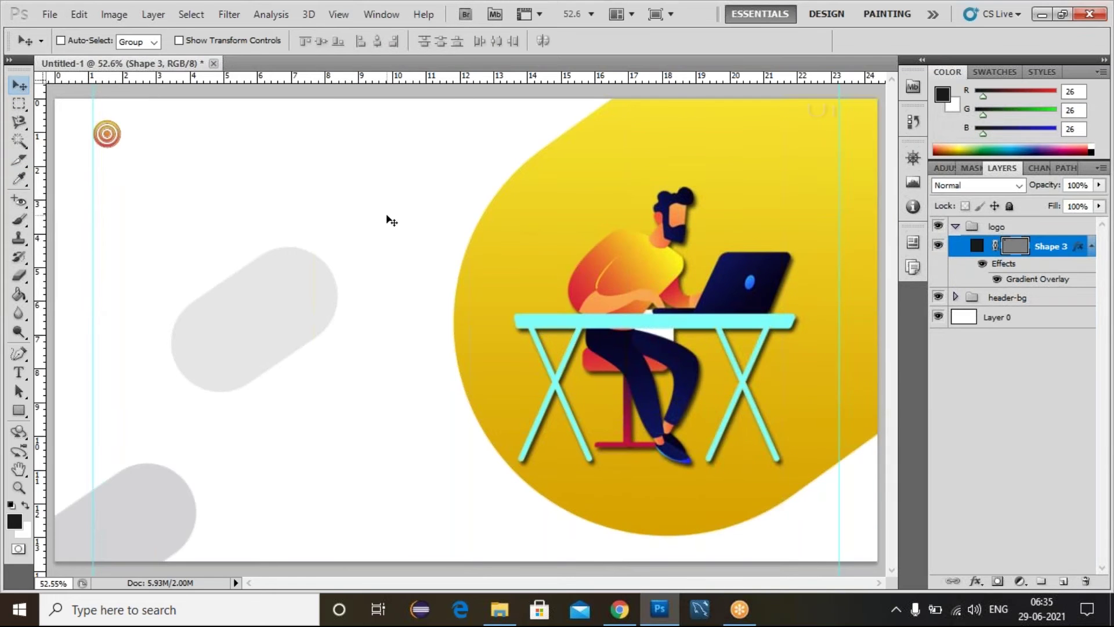
{"action": "left_click", "coordinate": [988, 411]}
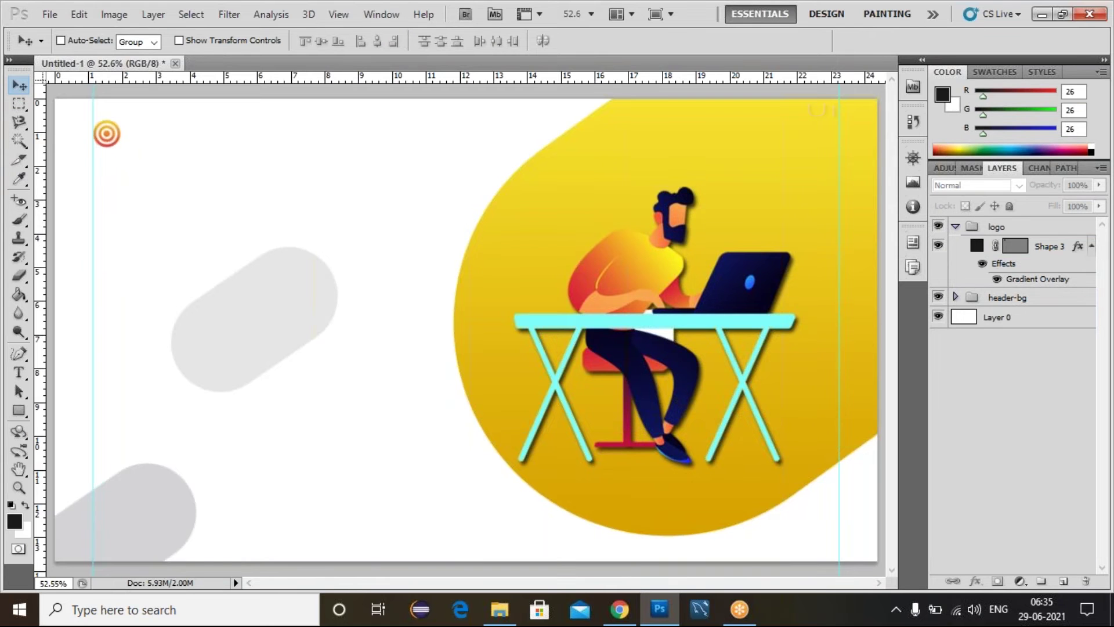
Hide the target shape's gradient overlay and set its solid fill color to the crimson #dd094a.
{"action": "left_click", "coordinate": [997, 280]}
{"action": "double_click", "coordinate": [978, 250]}
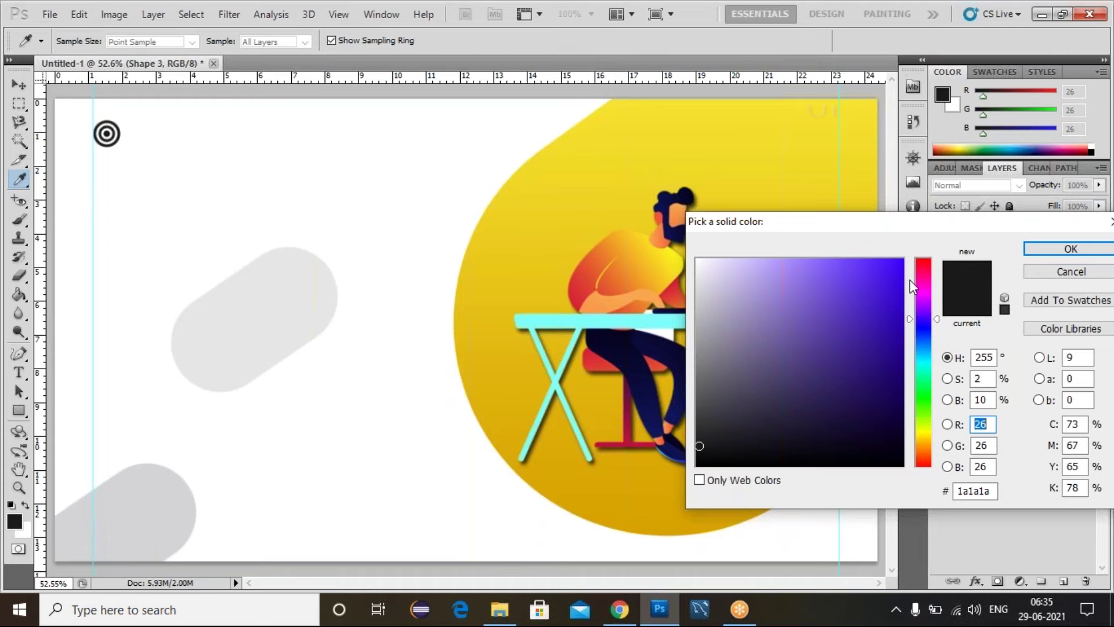
{"action": "left_click", "coordinate": [919, 270]}
{"action": "left_click", "coordinate": [889, 284]}
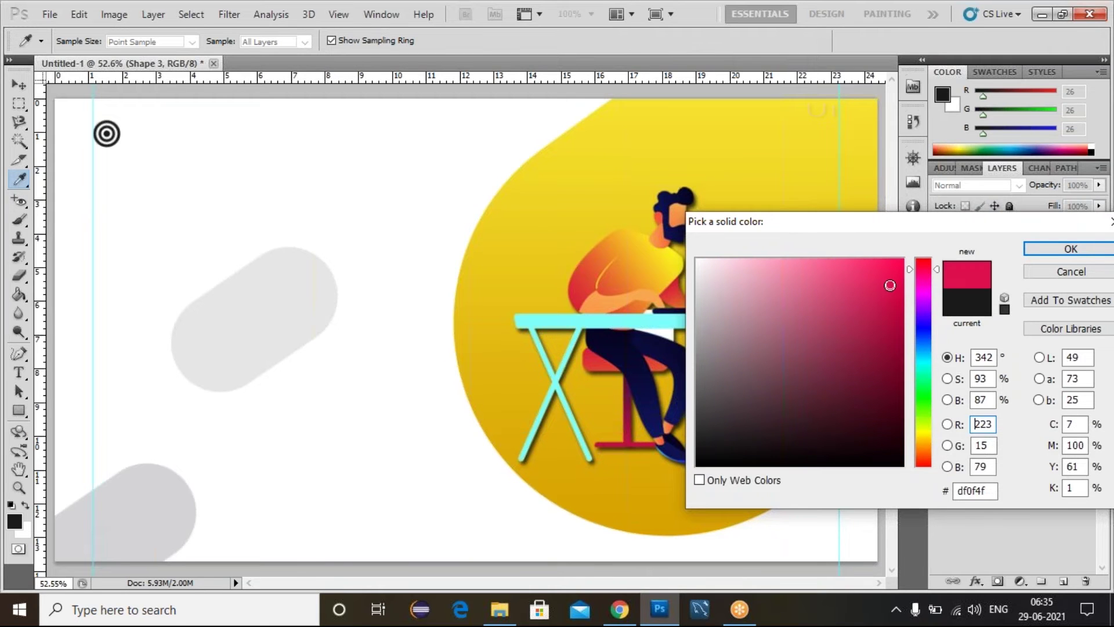
{"action": "left_click", "coordinate": [895, 285]}
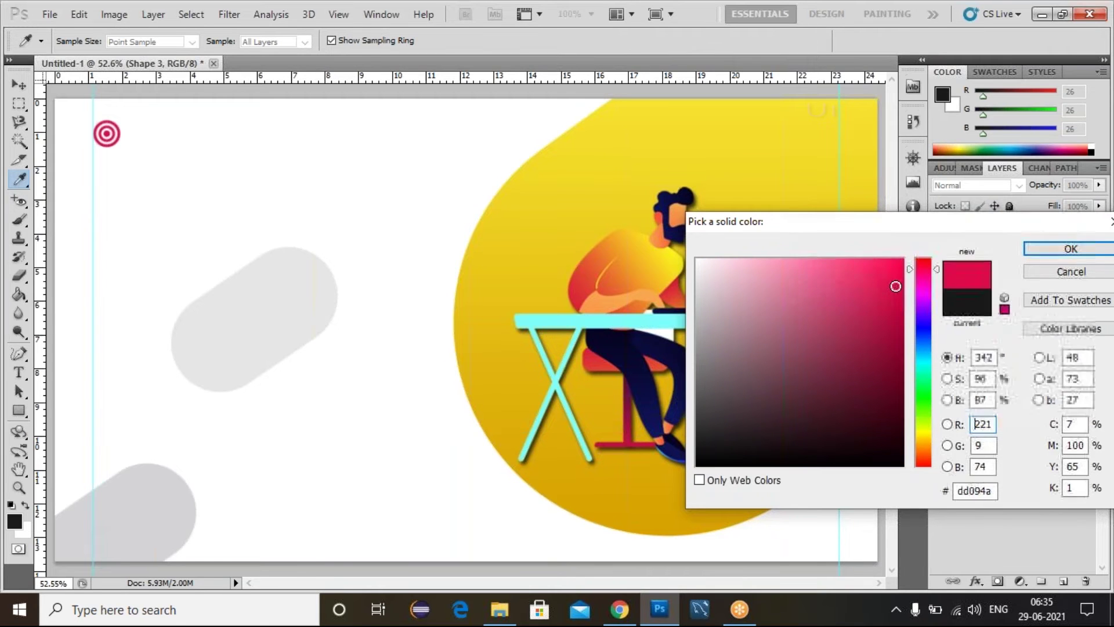
{"action": "left_click", "coordinate": [1031, 245]}
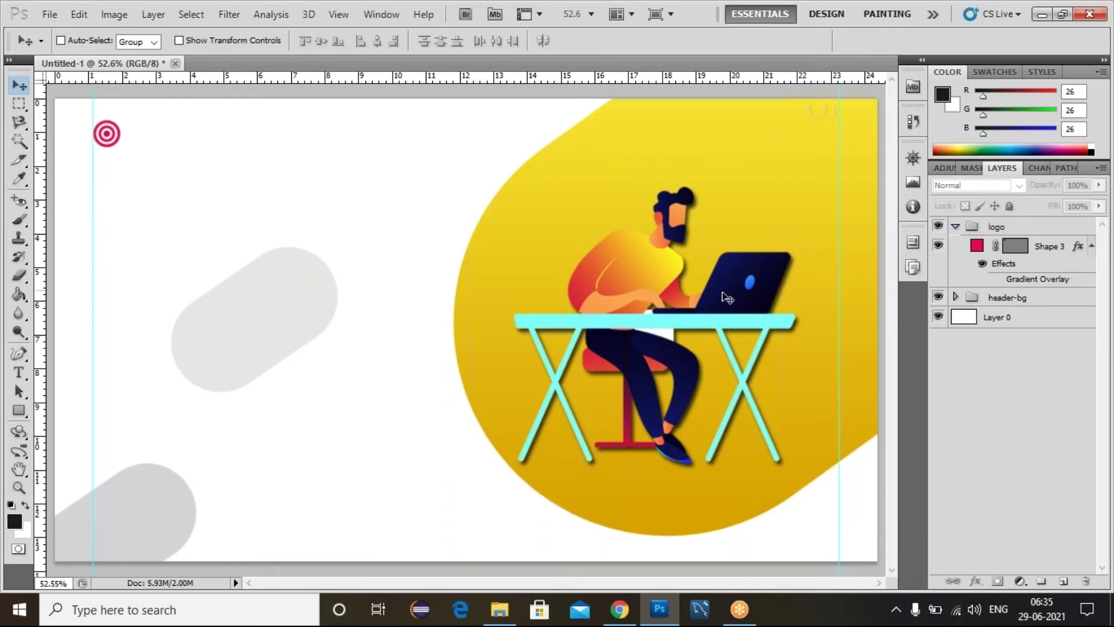
Set the target shape's solid fill to the dark red #9e0c44 sampled from the illustration's chair stem.
{"action": "double_click", "coordinate": [979, 249]}
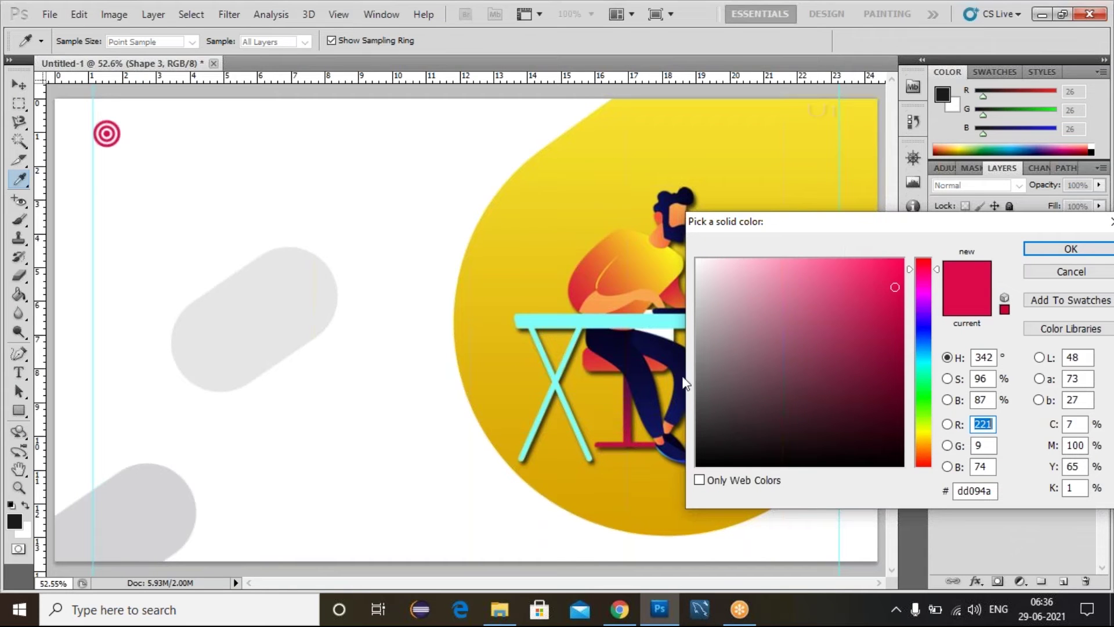
{"action": "left_click", "coordinate": [632, 416]}
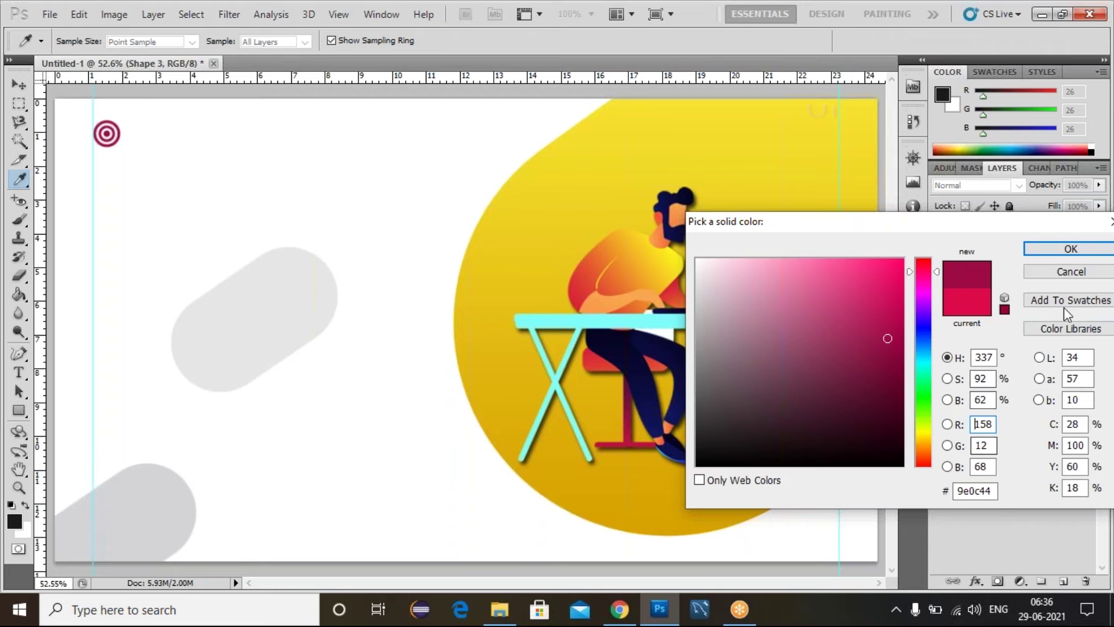
{"action": "left_click", "coordinate": [1049, 255]}
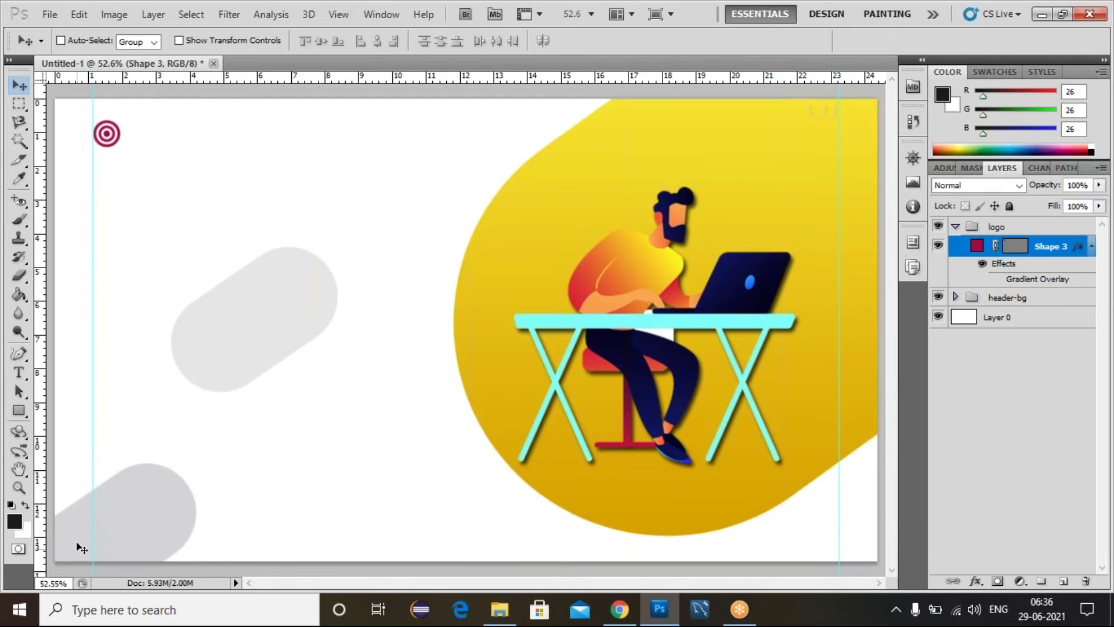
Add the text "AGENCY" in the logo group and move it just right of the target shape.
{"action": "left_click", "coordinate": [18, 374]}
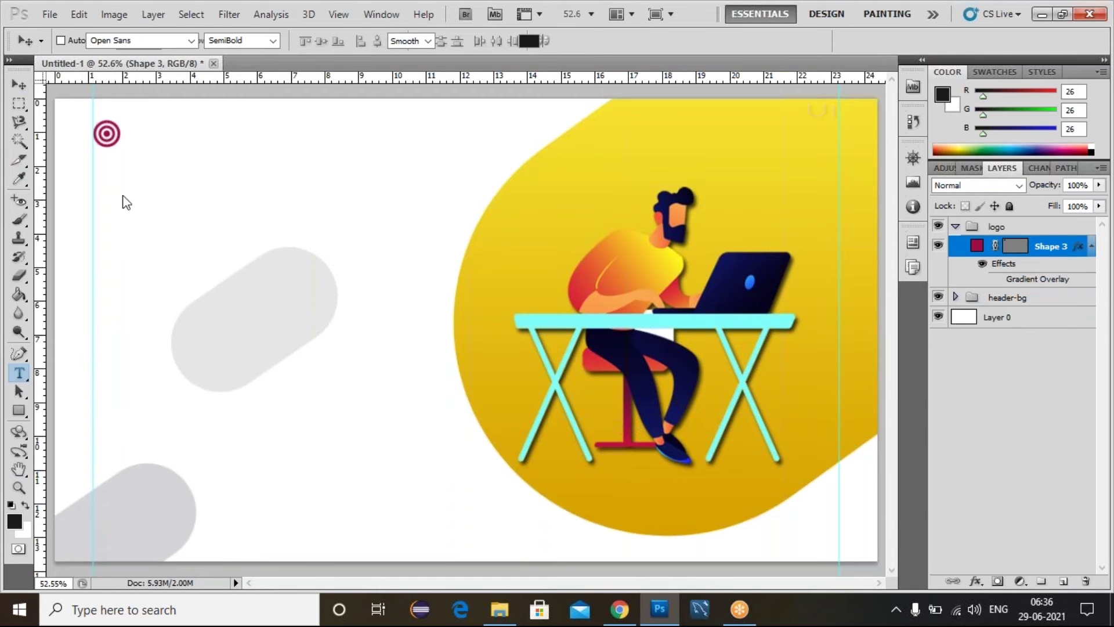
{"action": "left_click", "coordinate": [129, 132]}
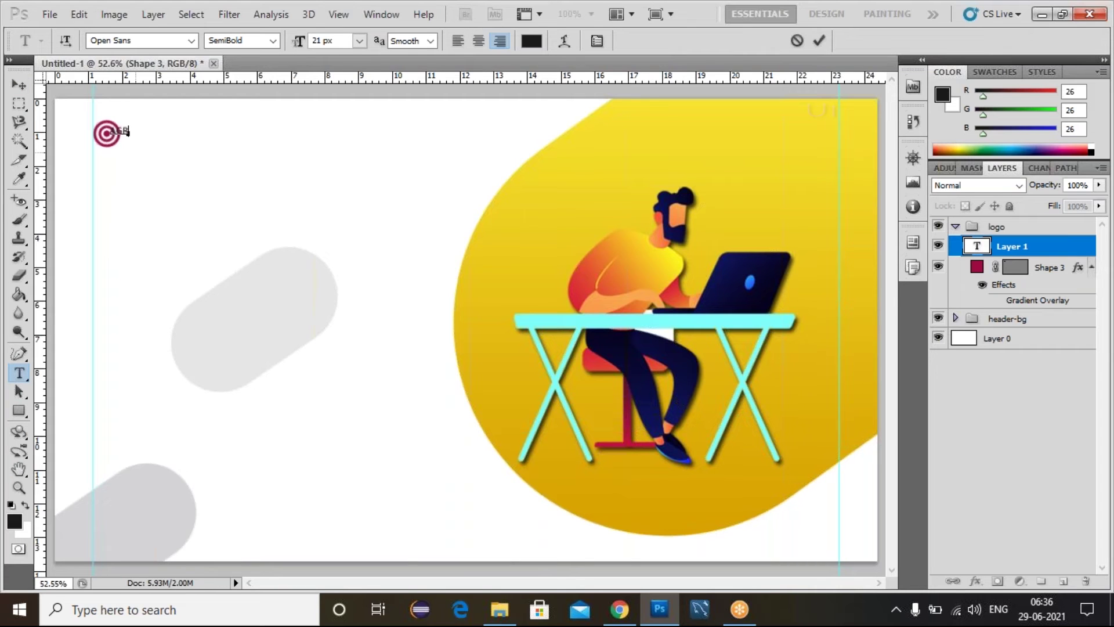
{"action": "type", "text": "AGENCY"}
{"action": "left_click", "coordinate": [19, 85]}
{"action": "left_click_drag", "start_coordinate": [117, 141], "coordinate": [146, 142]}
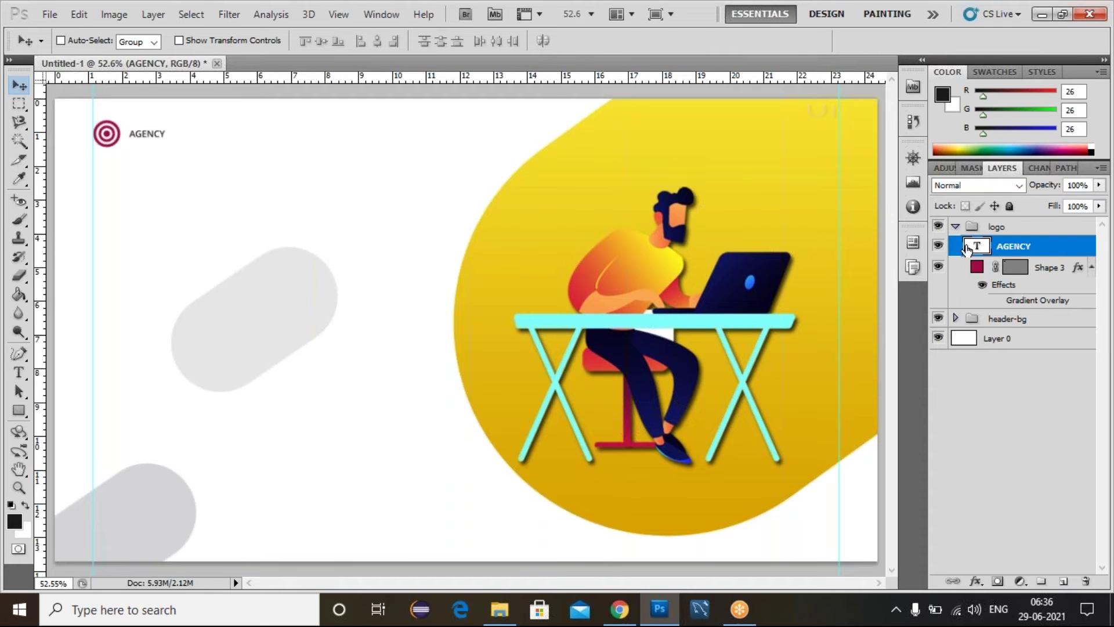
Set the AGENCY text to Open Sans Bold and enlarge its font size to 34 px.
{"action": "key", "text": "t"}
{"action": "double_click", "coordinate": [977, 245]}
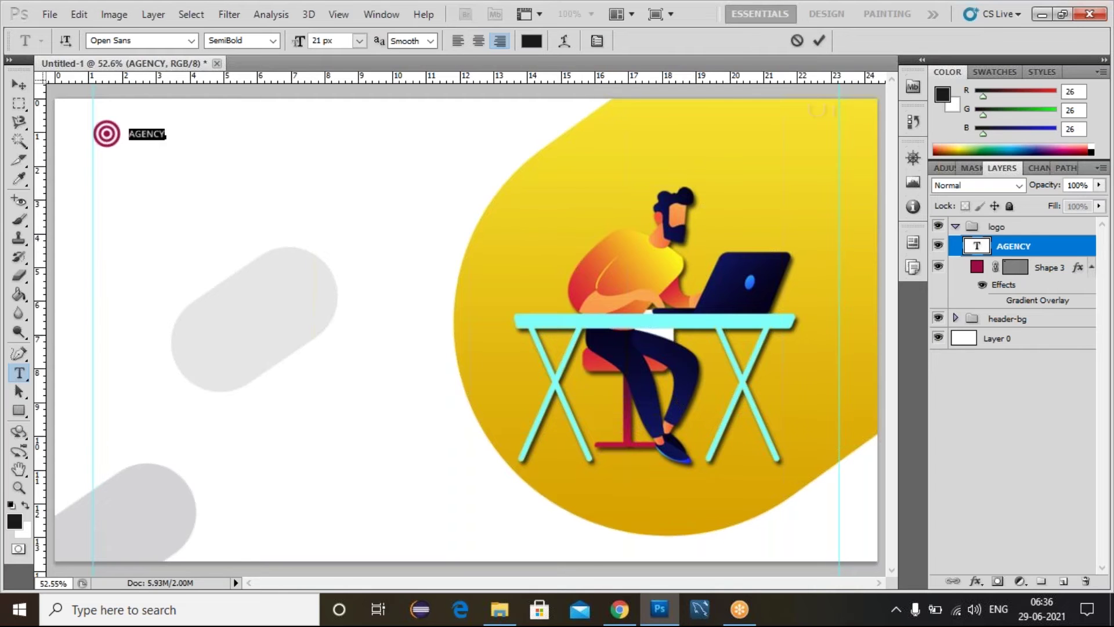
{"action": "left_click", "coordinate": [277, 40]}
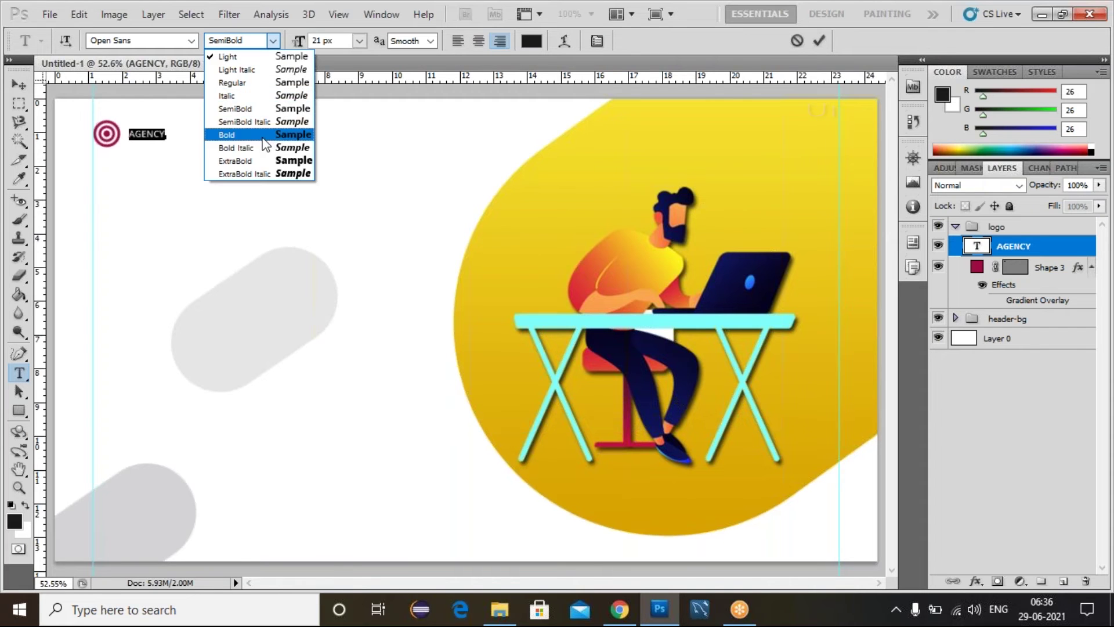
{"action": "left_click", "coordinate": [232, 138]}
{"action": "double_click", "coordinate": [317, 41]}
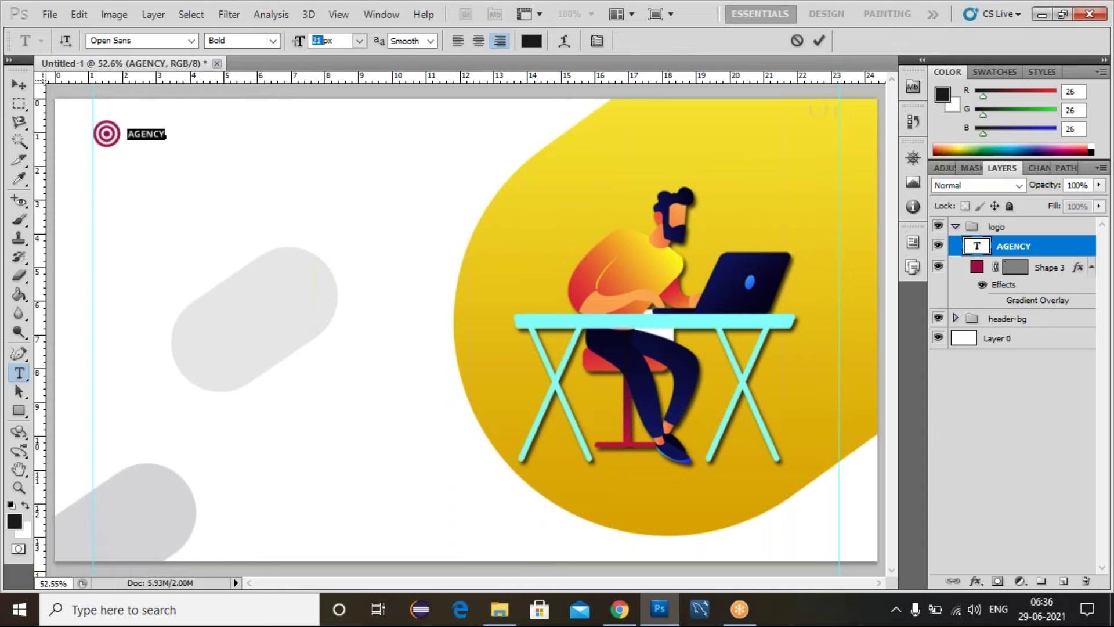
{"action": "key", "text": "Up"}
{"action": "key", "text": "Up"}
{"action": "key", "text": "Up"}
{"action": "key", "text": "Up"}
{"action": "key", "text": "Up"}
{"action": "key", "text": "Up"}
{"action": "key", "text": "Up"}
{"action": "key", "text": "Up"}
{"action": "key", "text": "Up"}
{"action": "key", "text": "Up"}
{"action": "key", "text": "Up"}
{"action": "key", "text": "Up"}
{"action": "key", "text": "Up"}
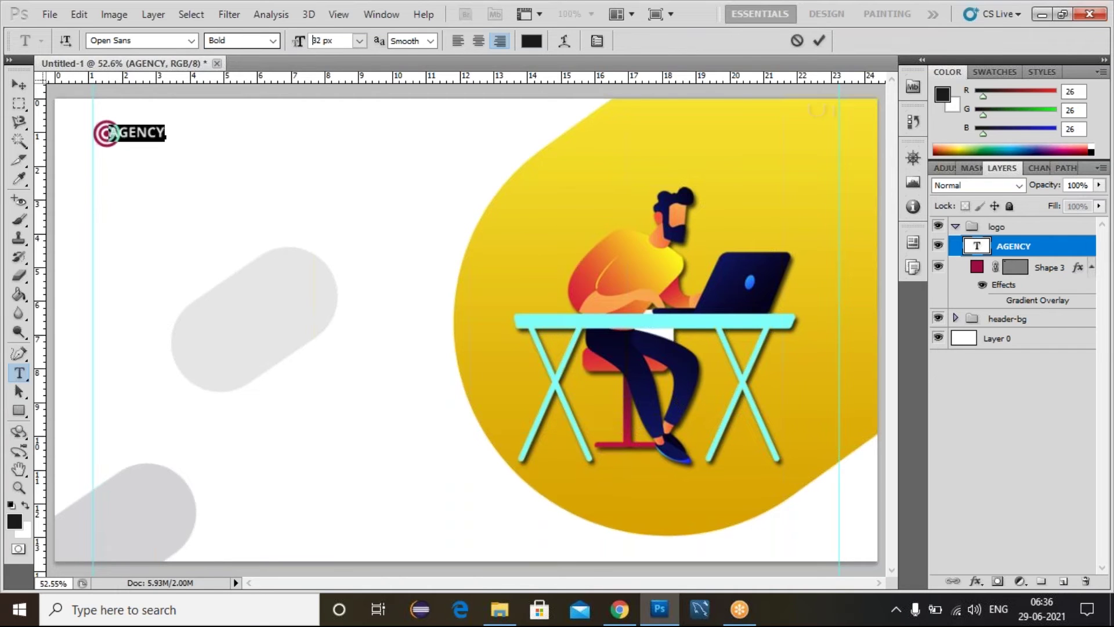
Move the enlarged AGENCY text to the right off the target shape and nudge it left for a small gap.
{"action": "left_click", "coordinate": [21, 86]}
{"action": "left_click_drag", "start_coordinate": [142, 138], "coordinate": [166, 141]}
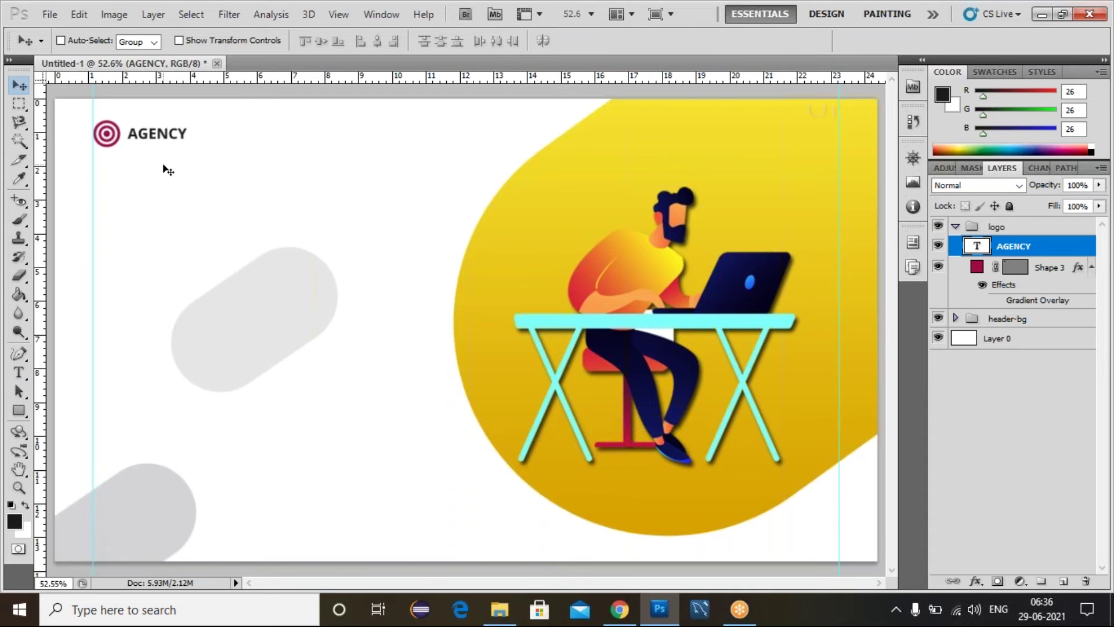
{"action": "key", "text": "Left"}
{"action": "key", "text": "Left"}
{"action": "key", "text": "Left"}
{"action": "key", "text": "Left"}
{"action": "key", "text": "Left"}
{"action": "key", "text": "Left"}
{"action": "key", "text": "Up"}
{"action": "key", "text": "Up"}
{"action": "key", "text": "Down"}
{"action": "key", "text": "Down"}
{"action": "key", "text": "Left"}
{"action": "key", "text": "Left"}
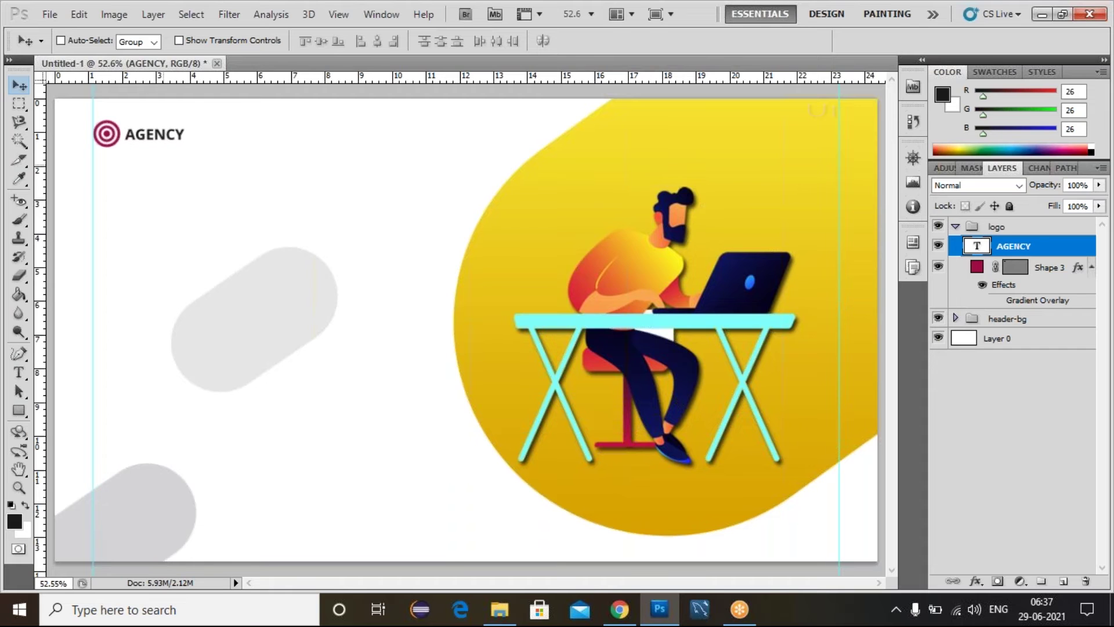
Set the AGENCY text's font size to 39 px.
{"action": "double_click", "coordinate": [978, 246]}
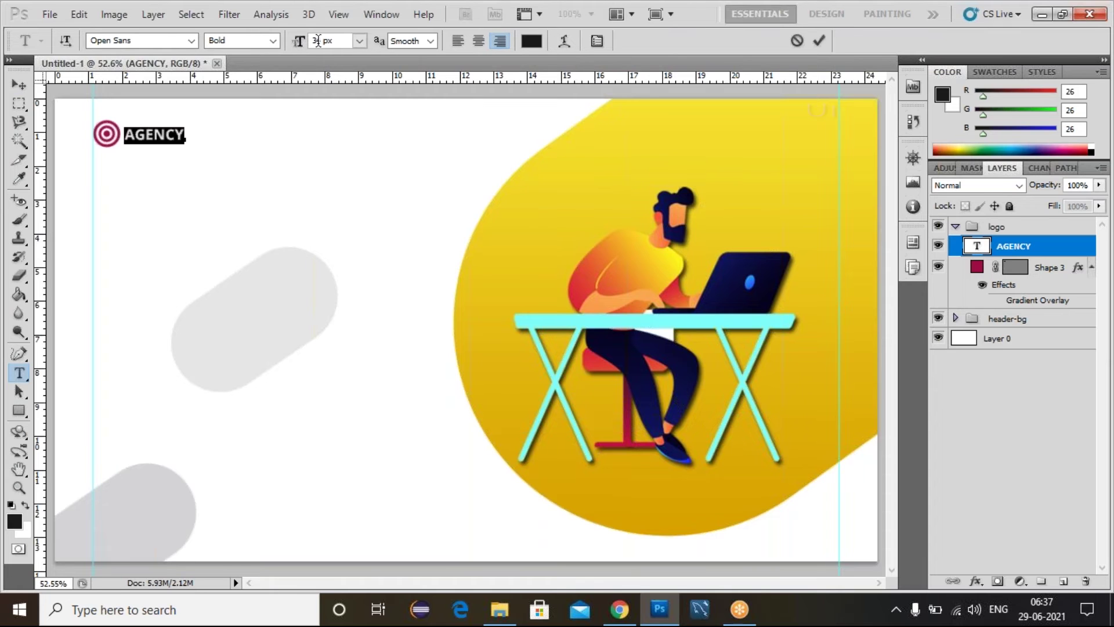
{"action": "key", "text": "Up"}
{"action": "key", "text": "Up"}
{"action": "key", "text": "Up"}
{"action": "key", "text": "Up"}
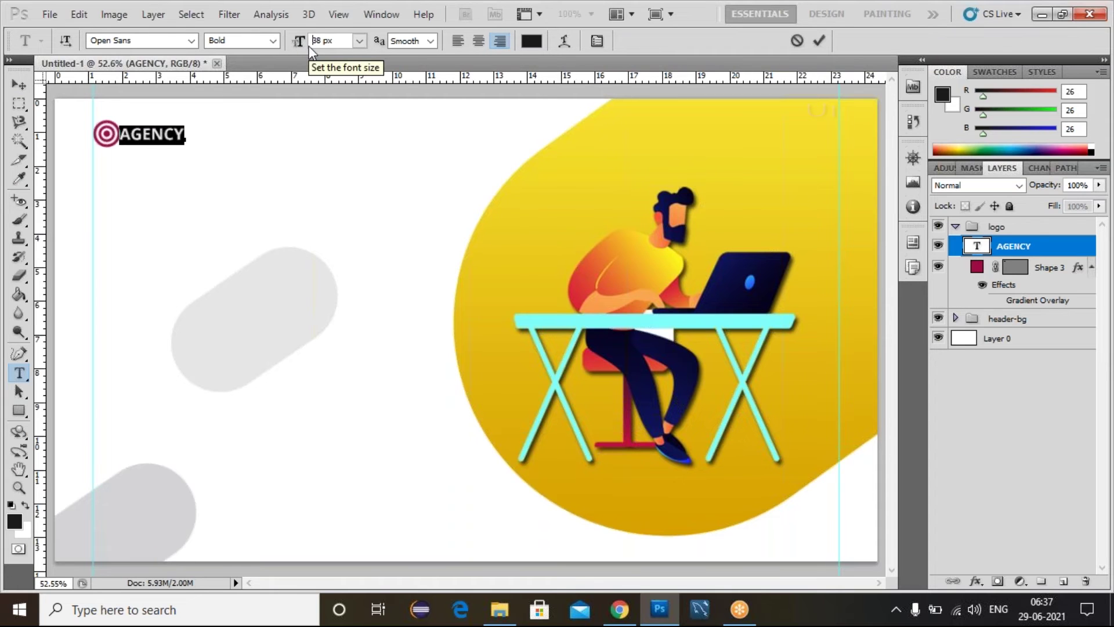
{"action": "key", "text": "Up"}
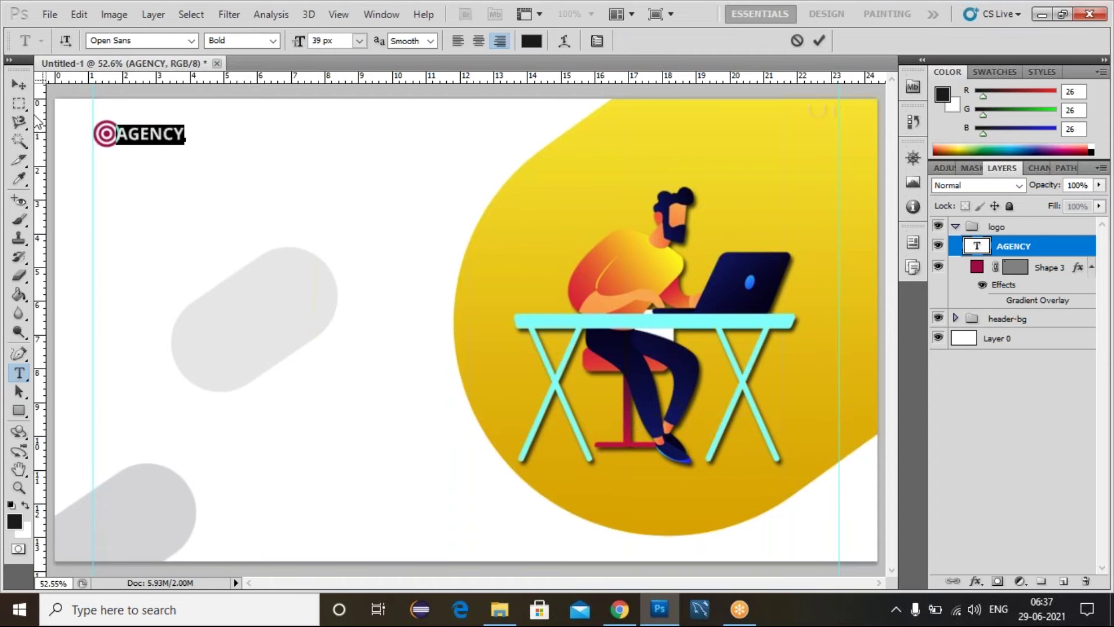
Nudge the AGENCY text to the right until it clears the target shape with a small gap.
{"action": "left_click", "coordinate": [19, 85]}
{"action": "key", "text": "Right"}
{"action": "key", "text": "Right"}
{"action": "key", "text": "Right"}
{"action": "key", "text": "Right"}
{"action": "key", "text": "Right"}
{"action": "key", "text": "Right"}
{"action": "key", "text": "Right"}
{"action": "key", "text": "Right"}
{"action": "key", "text": "Right"}
{"action": "key", "text": "Right"}
{"action": "key", "text": "Right"}
{"action": "key", "text": "Right"}
{"action": "key", "text": "Right"}
{"action": "key", "text": "Right"}
{"action": "key", "text": "Right"}
{"action": "key", "text": "Right"}
{"action": "key", "text": "Right"}
{"action": "key", "text": "Right"}
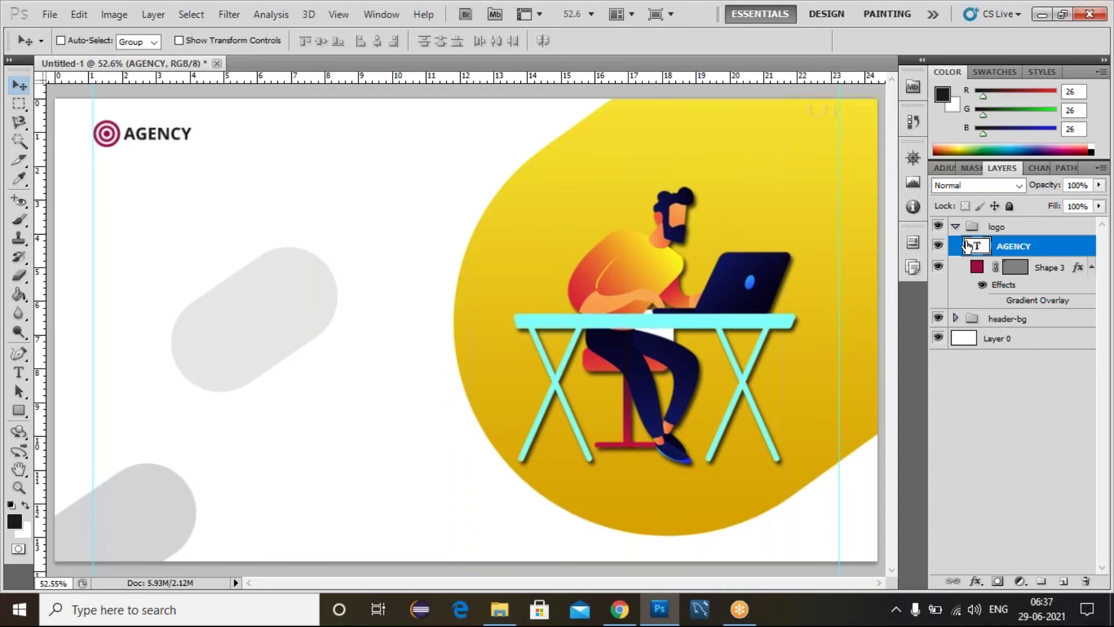
Collapse the logo group and create a new layer group named navbar above it.
{"action": "left_click", "coordinate": [956, 227]}
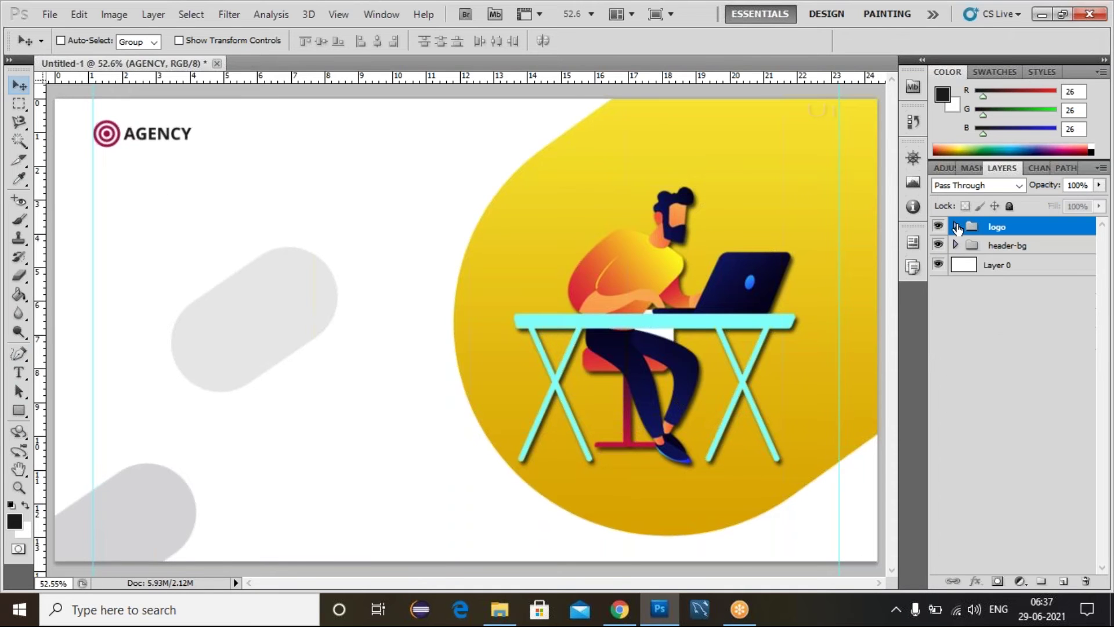
{"action": "left_click", "coordinate": [1042, 581]}
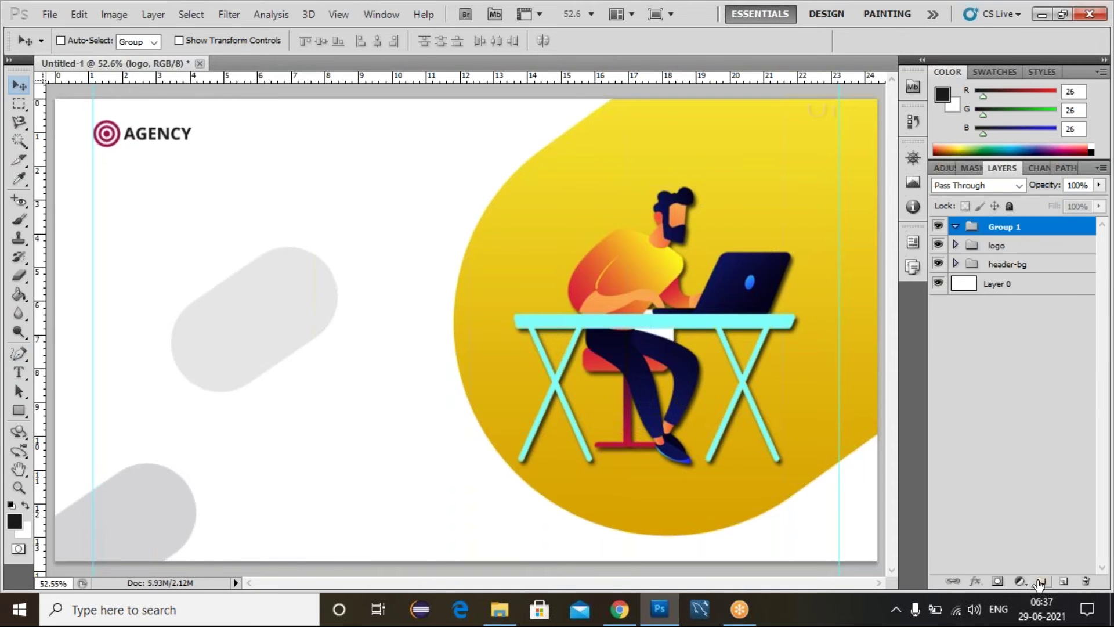
{"action": "double_click", "coordinate": [1025, 228]}
{"action": "key", "text": "BackSpace"}
{"action": "type", "text": "navbar"}
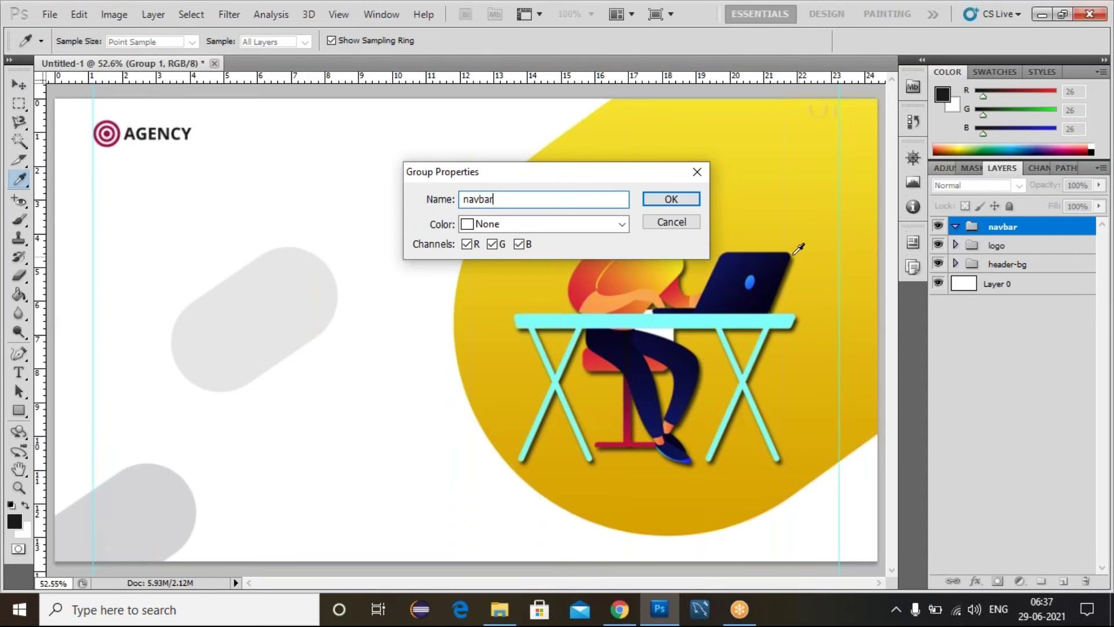
{"action": "left_click", "coordinate": [684, 199]}
{"action": "key", "text": "v"}
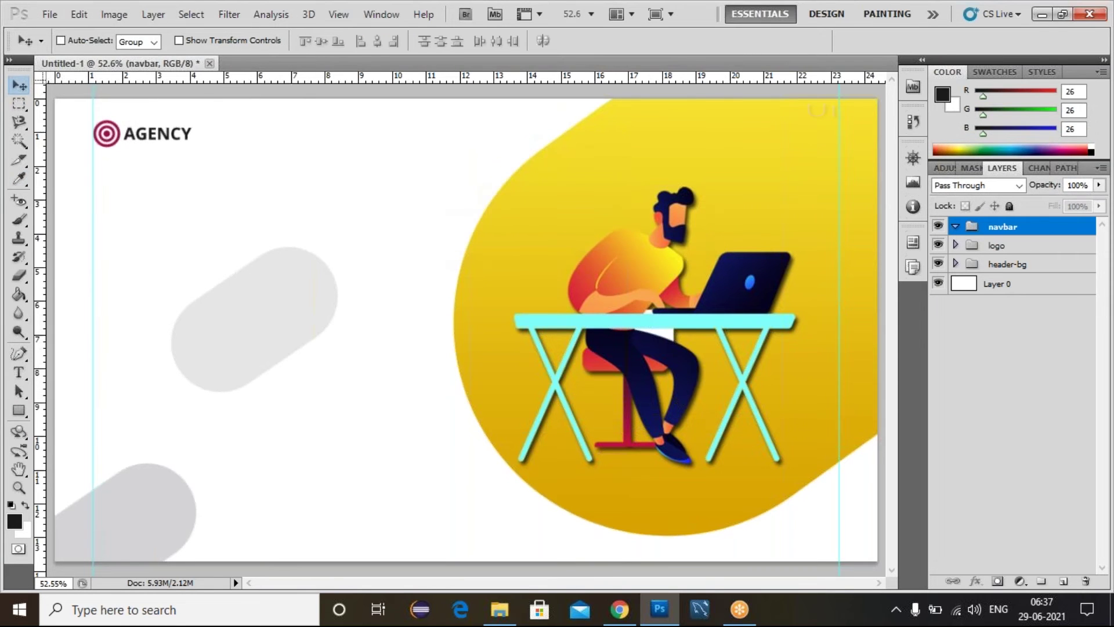
Add a horizontal text line reading "Home About Services Contact" in the header, level with the AGENCY logo.
{"action": "left_click", "coordinate": [19, 372]}
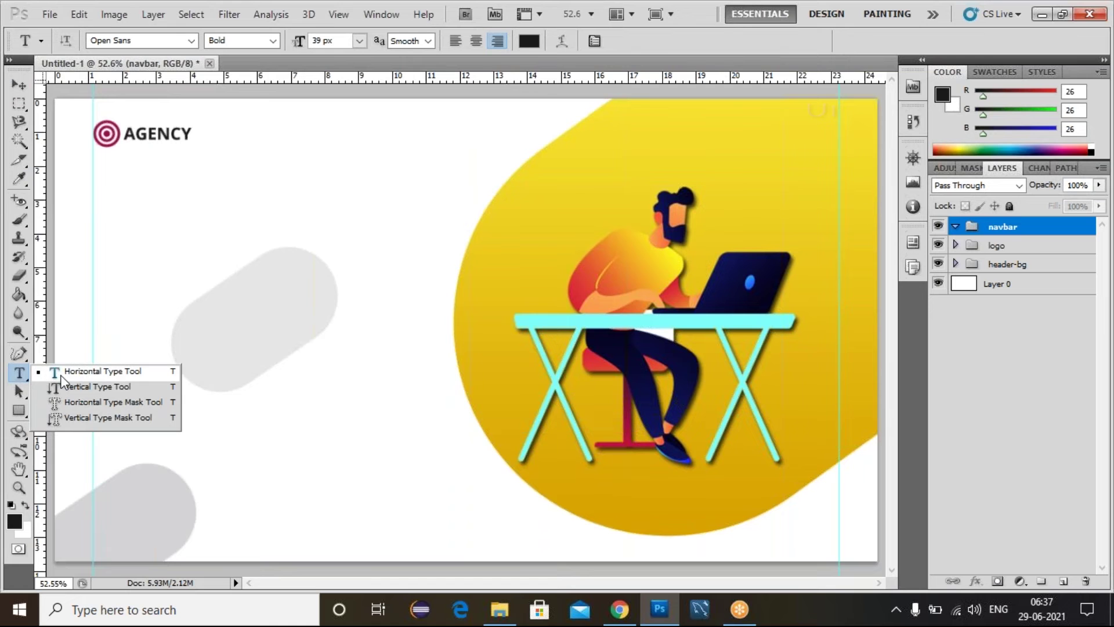
{"action": "left_click", "coordinate": [61, 377]}
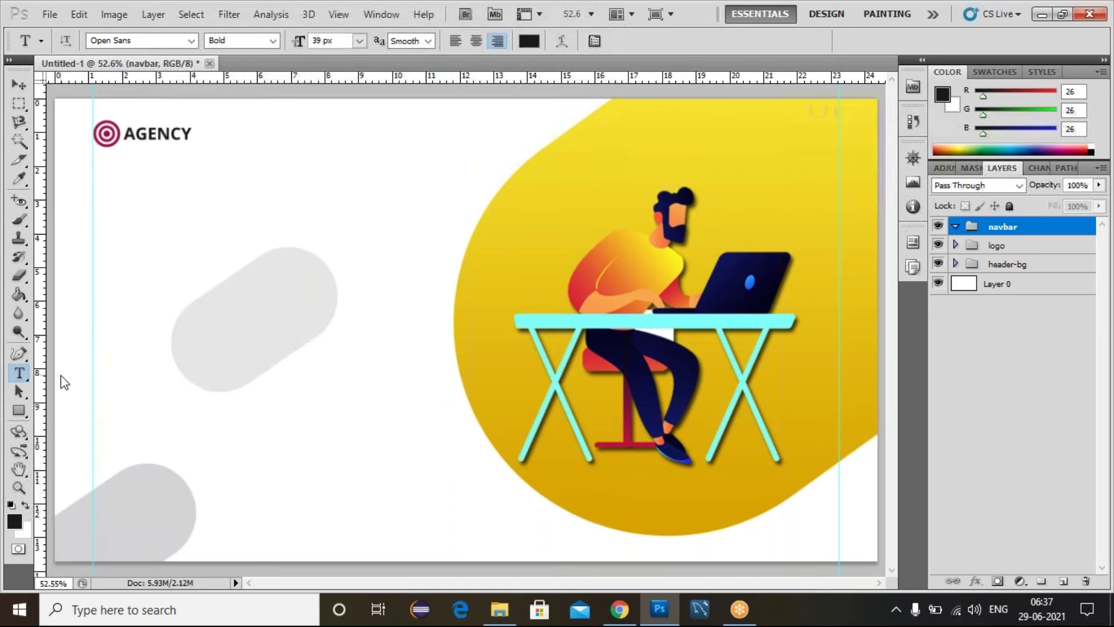
{"action": "left_click", "coordinate": [499, 136]}
{"action": "type", "text": "Home"}
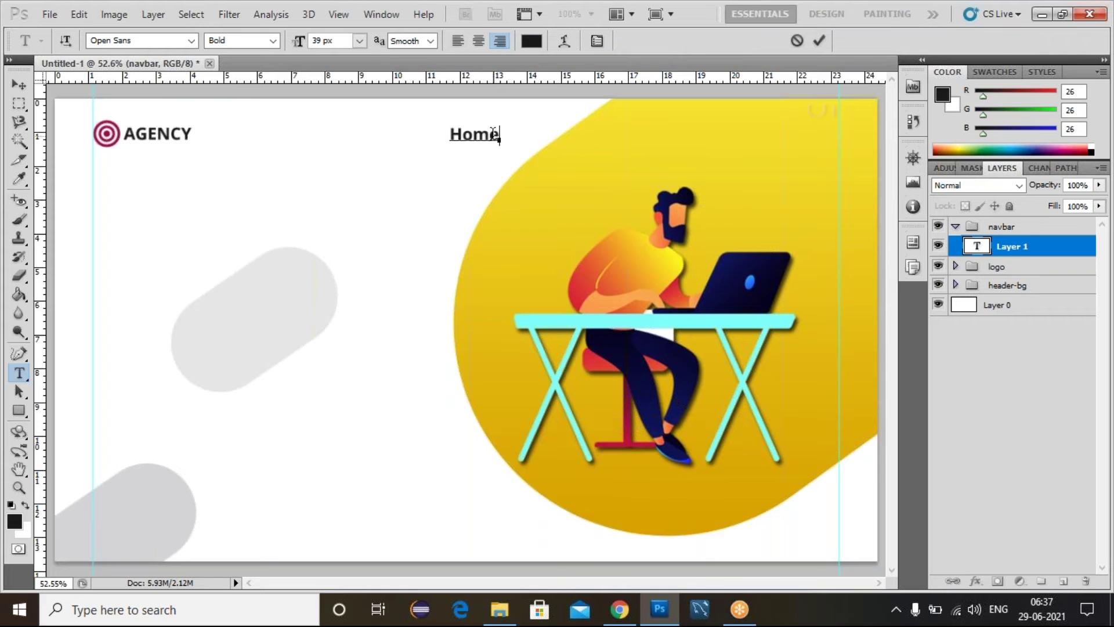
{"action": "type", "text": " About"}
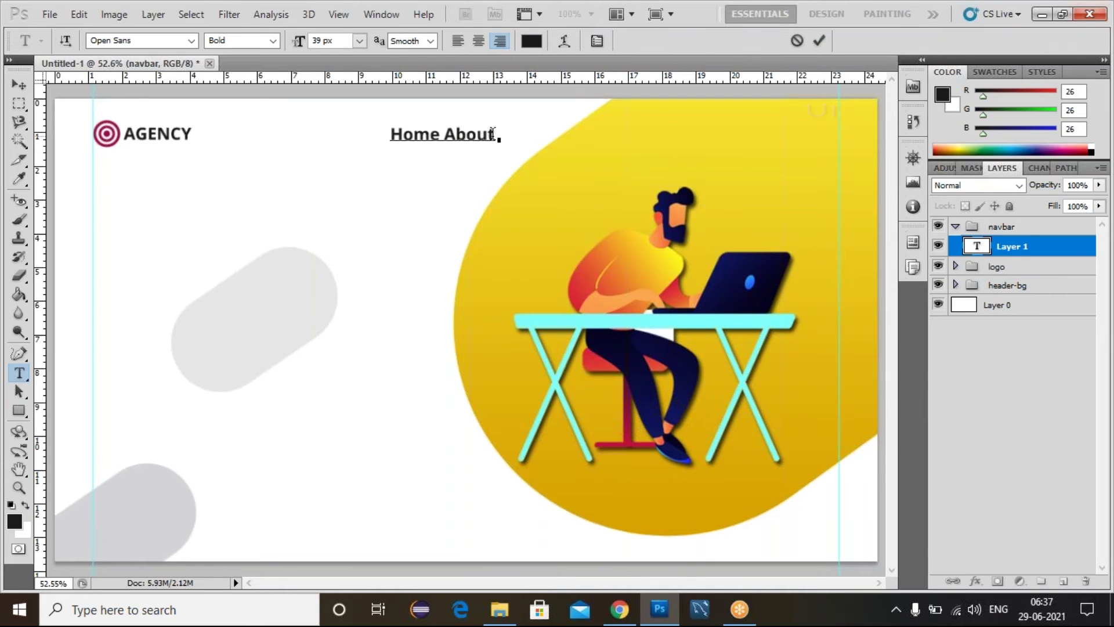
{"action": "type", "text": " Ser"}
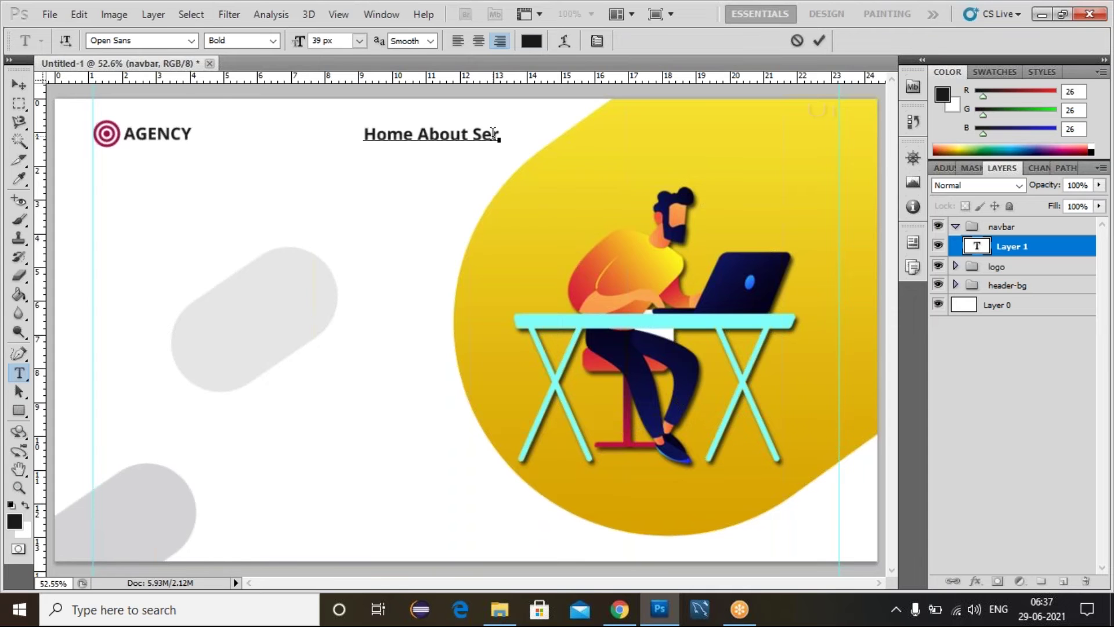
{"action": "type", "text": "vices"}
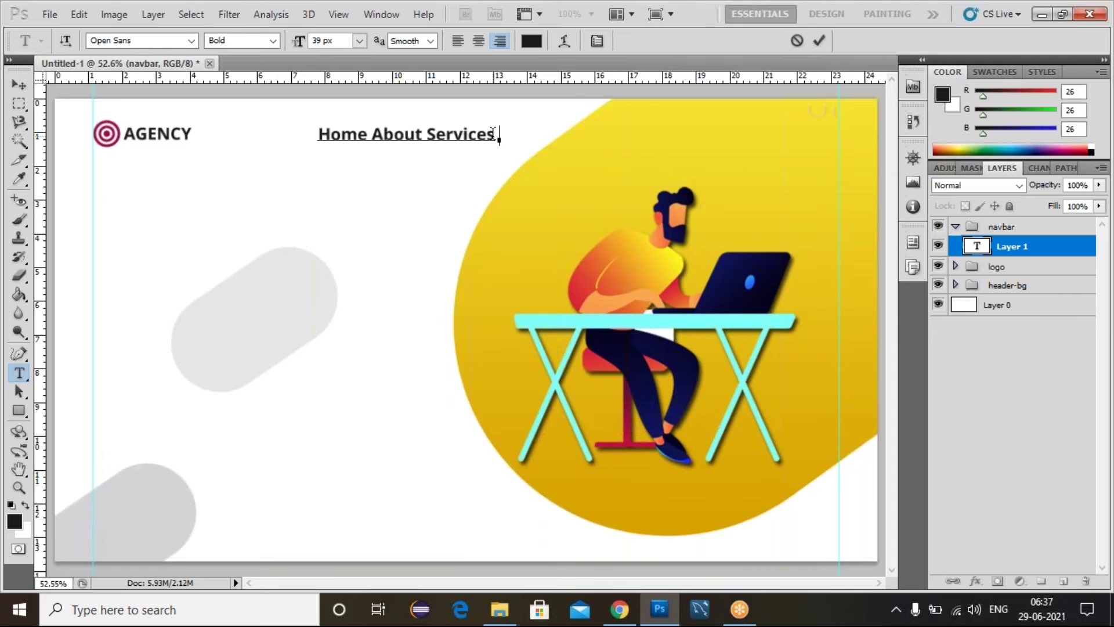
{"action": "type", "text": "  Contact"}
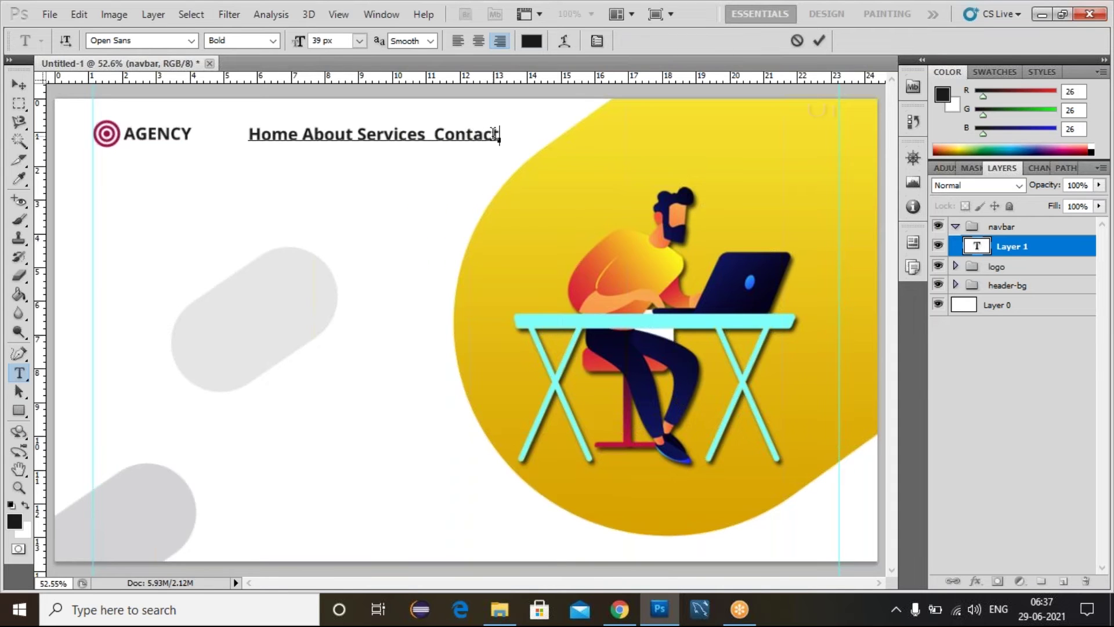
Widen the spaces between the menu words and move the menu text right, over the yellow shape.
{"action": "double_click", "coordinate": [980, 246]}
{"action": "key", "text": "Escape"}
{"action": "left_click", "coordinate": [393, 148]}
{"action": "key", "text": "ctrl+a"}
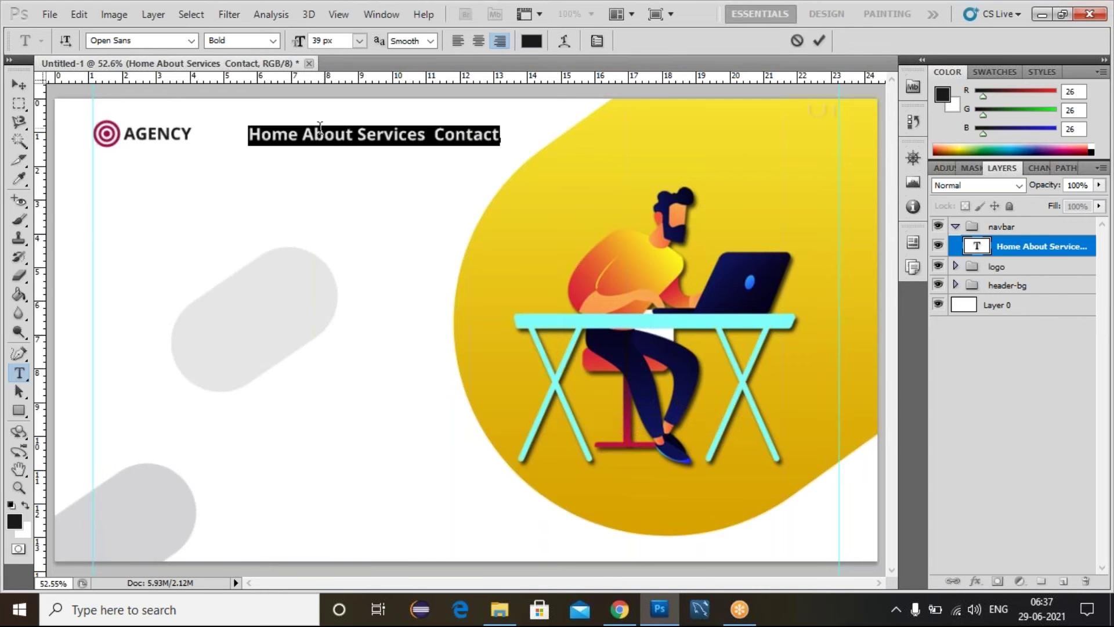
{"action": "left_click", "coordinate": [301, 136]}
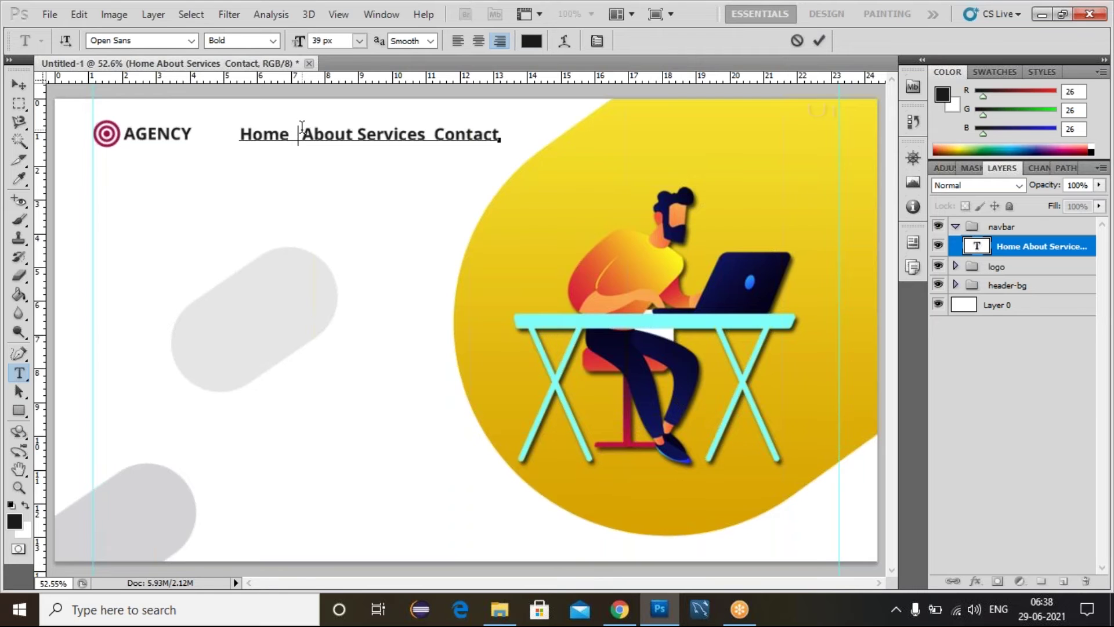
{"action": "key", "text": "BackSpace"}
{"action": "key", "text": "BackSpace"}
{"action": "key", "text": "BackSpace"}
{"action": "type", "text": "e"}
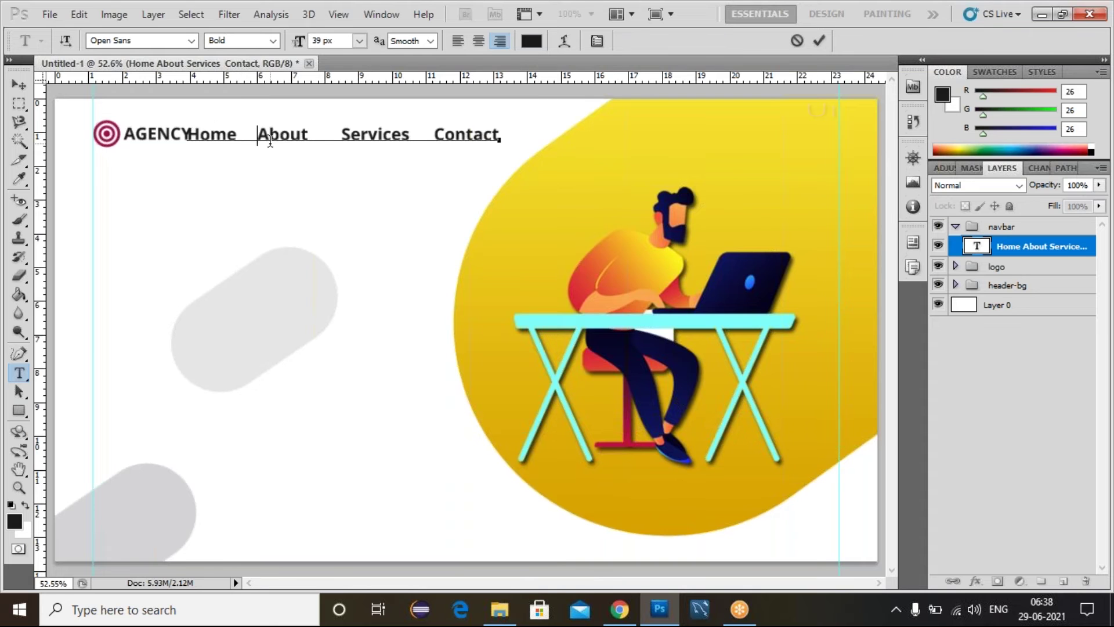
{"action": "left_click", "coordinate": [19, 84]}
{"action": "left_click_drag", "start_coordinate": [348, 145], "coordinate": [603, 152]}
Set the menu text's font style to Regular and its size to 25 px.
{"action": "double_click", "coordinate": [978, 246]}
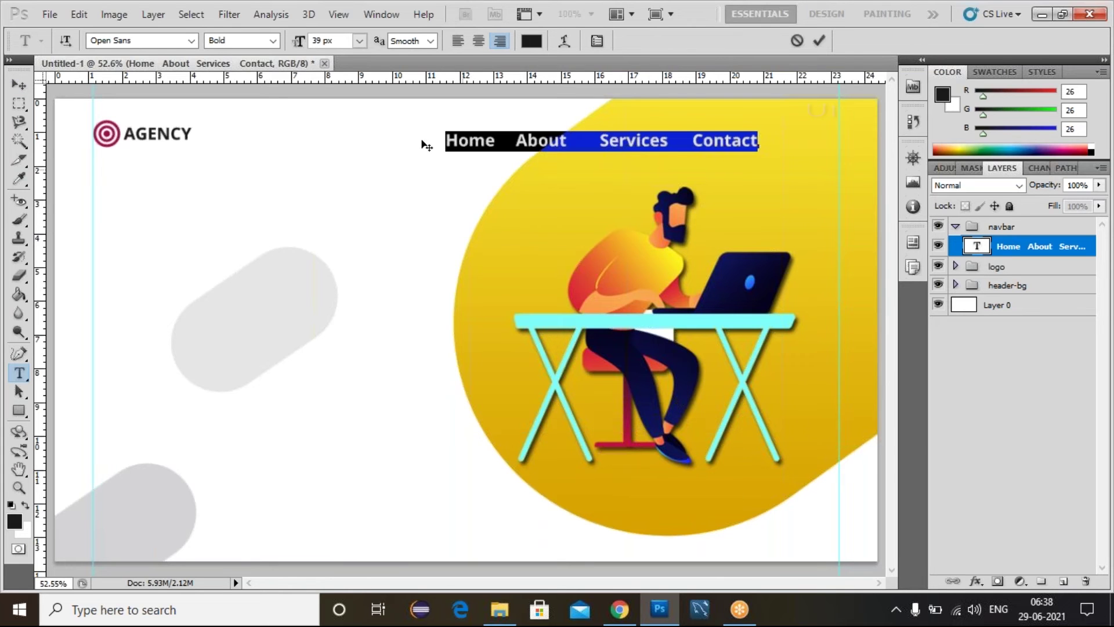
{"action": "left_click", "coordinate": [274, 43]}
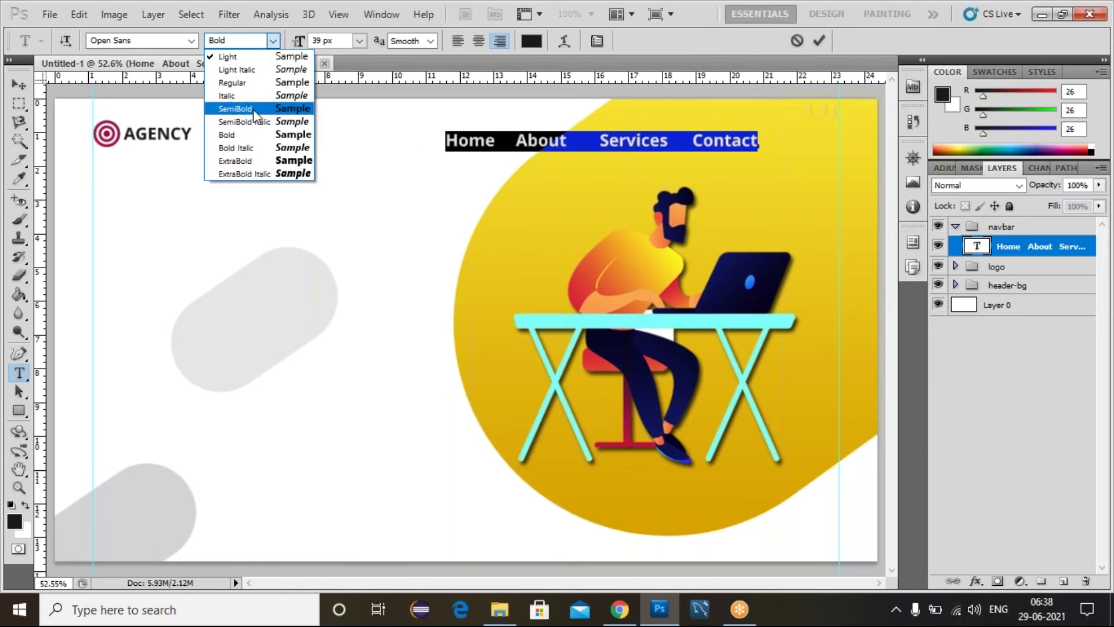
{"action": "left_click", "coordinate": [243, 82]}
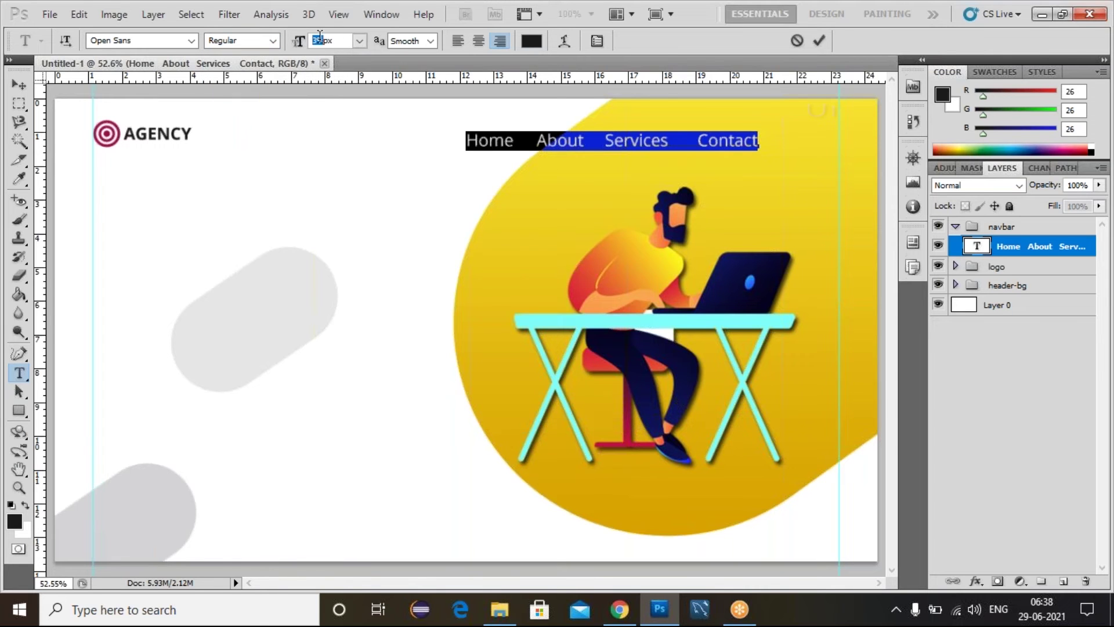
{"action": "key", "text": "Down"}
{"action": "key", "text": "Down"}
{"action": "key", "text": "Down"}
{"action": "key", "text": "Down"}
{"action": "key", "text": "Down"}
{"action": "key", "text": "Down"}
{"action": "key", "text": "Down"}
{"action": "key", "text": "Down"}
{"action": "key", "text": "Down"}
{"action": "key", "text": "Down"}
{"action": "key", "text": "Down"}
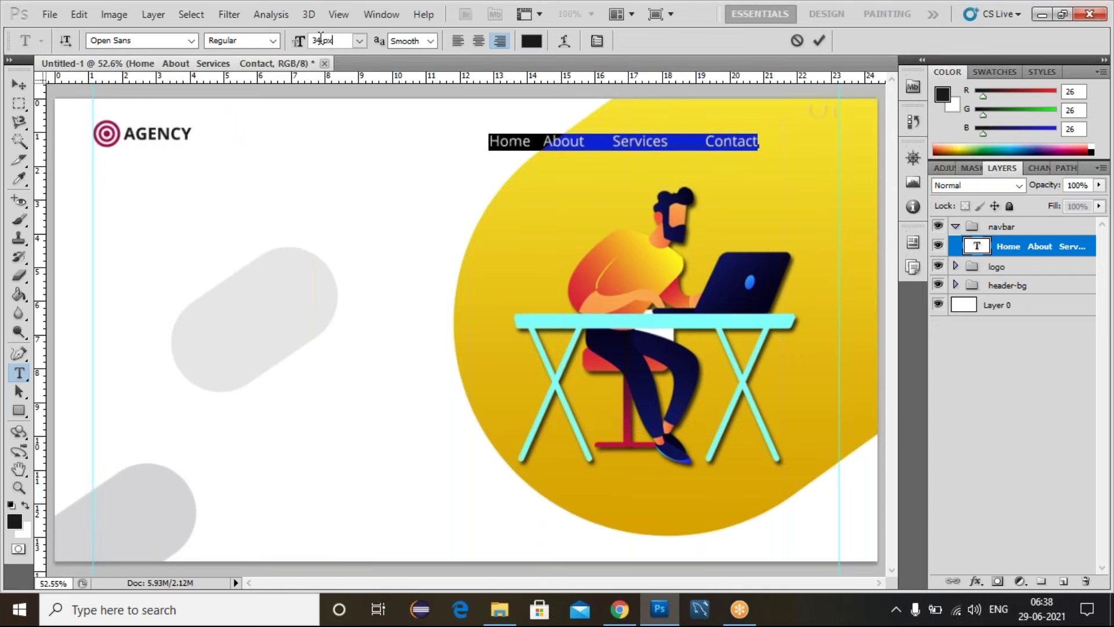
{"action": "key", "text": "Down"}
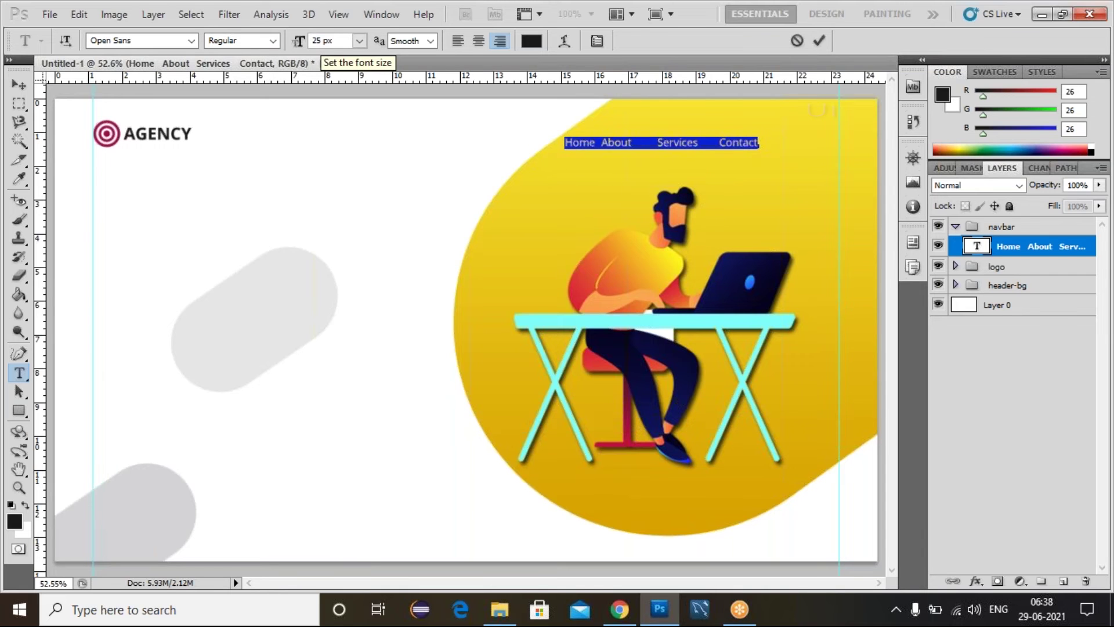
{"action": "key", "text": "ctrl+Return"}
Adjust the spaces between the menu words for more even gaps and move the text up and left, level with the logo.
{"action": "double_click", "coordinate": [979, 248]}
{"action": "left_click", "coordinate": [598, 142]}
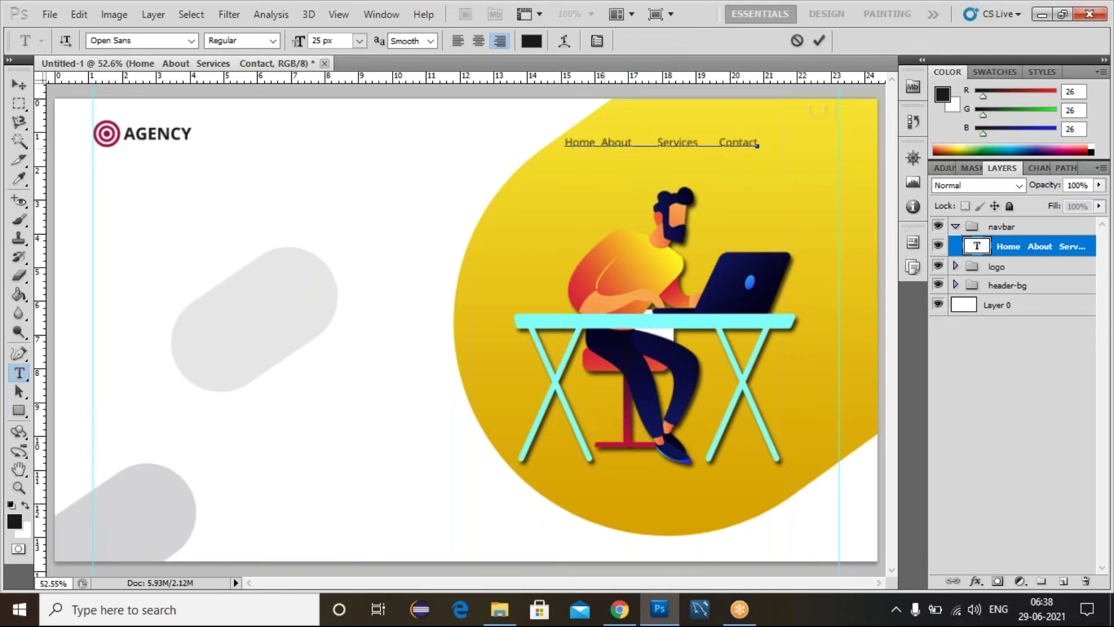
{"action": "left_click", "coordinate": [660, 143]}
{"action": "key", "text": "BackSpace"}
{"action": "key", "text": "BackSpace"}
{"action": "key", "text": "BackSpace"}
{"action": "key", "text": "BackSpace"}
{"action": "key", "text": "BackSpace"}
{"action": "left_click", "coordinate": [618, 143]}
{"action": "key", "text": "ctrl+Return"}
{"action": "key", "text": "v"}
{"action": "left_click_drag", "start_coordinate": [716, 152], "coordinate": [669, 148]}
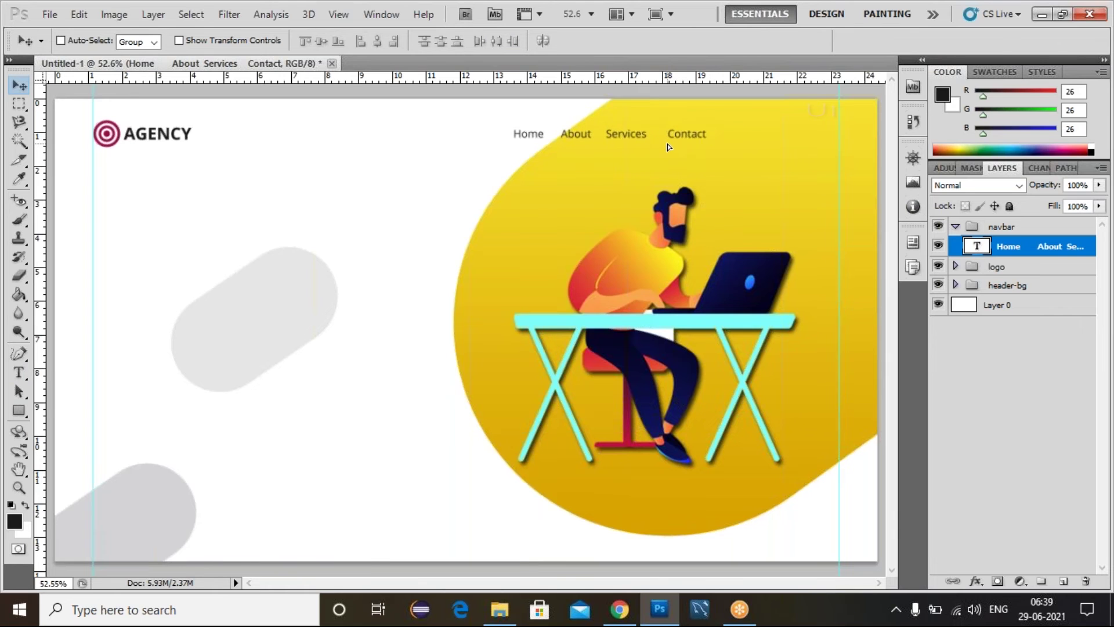
Place a horizontal guide through the AGENCY logo and nudge the menu text slightly down and further right.
{"action": "left_click_drag", "start_coordinate": [413, 77], "coordinate": [415, 143]}
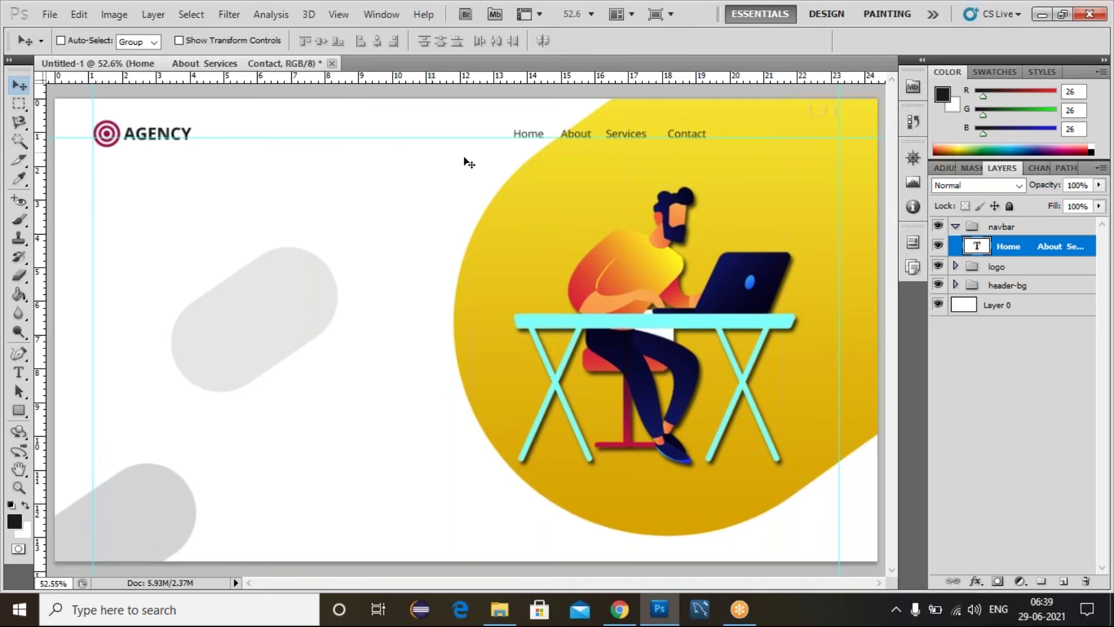
{"action": "key", "text": "Down"}
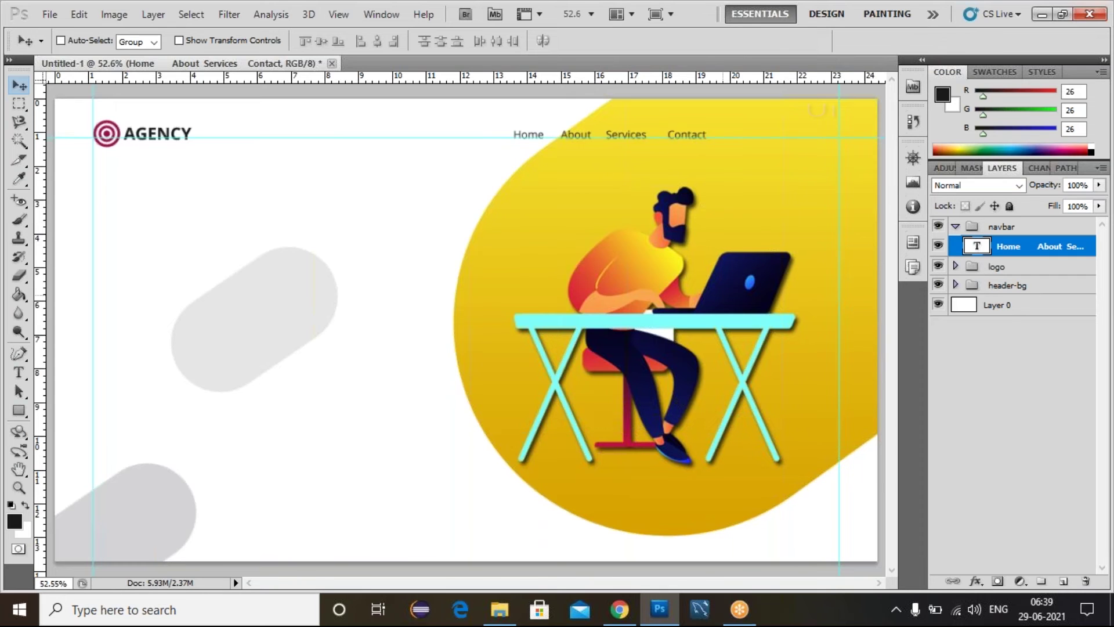
{"action": "key", "text": "shift+Right"}
{"action": "key", "text": "shift+Right"}
{"action": "key", "text": "shift+Right"}
{"action": "key", "text": "shift+Right"}
{"action": "key", "text": "shift+Right"}
{"action": "key", "text": "shift+Right"}
{"action": "key", "text": "shift+Right"}
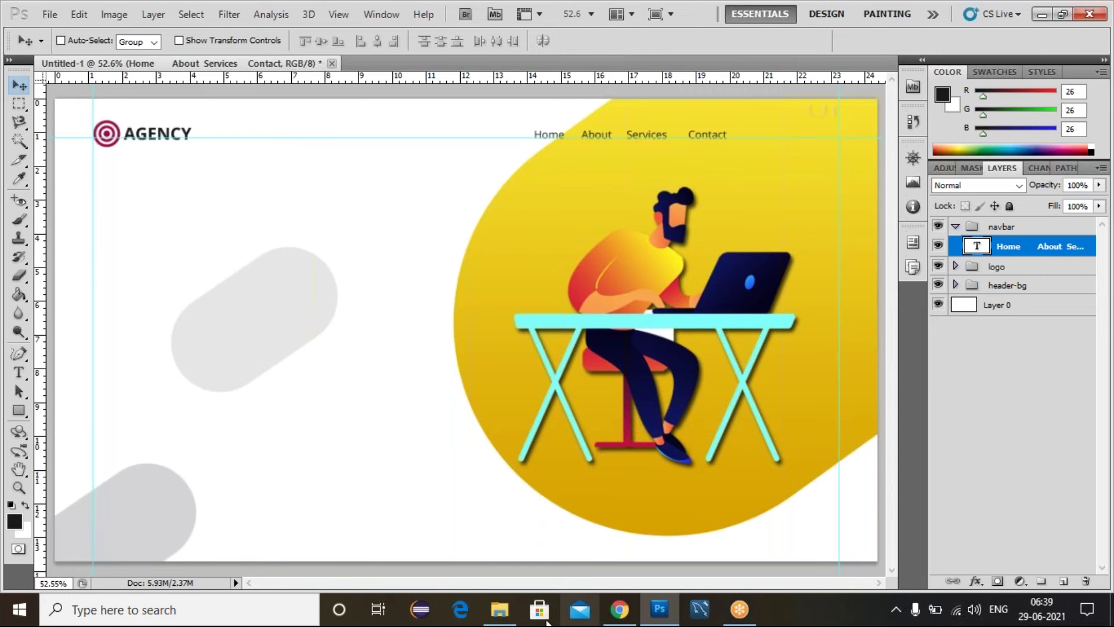
Place the loupe image from the Desktop folder in the navbar group and scale it down to 2.14%.
{"action": "left_click", "coordinate": [499, 610]}
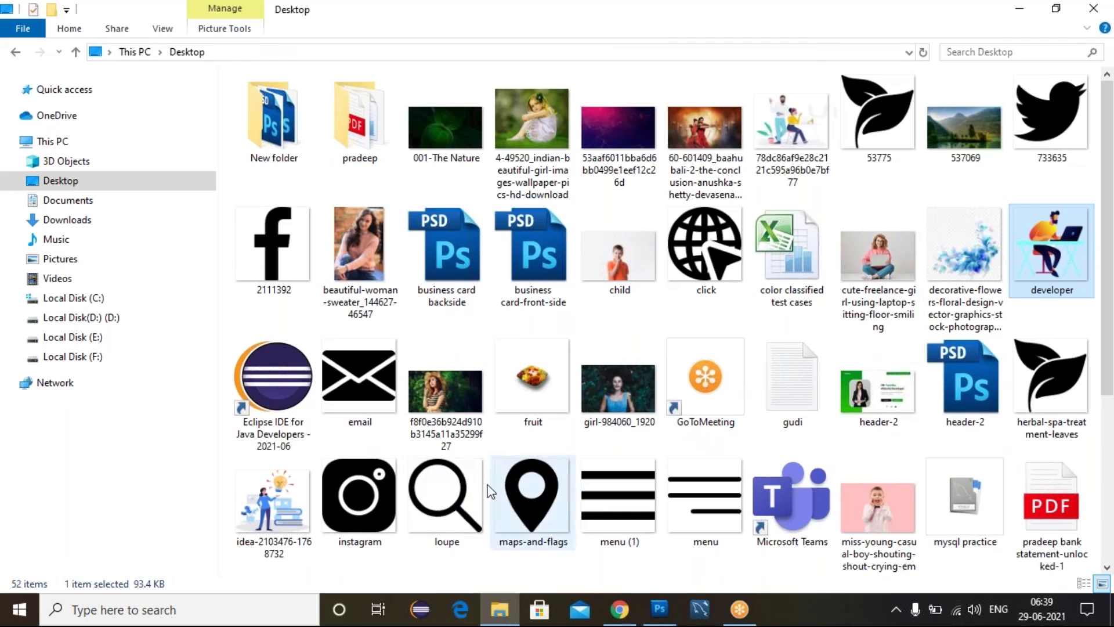
{"action": "left_click_drag", "start_coordinate": [452, 507], "coordinate": [636, 591]}
{"action": "left_click", "coordinate": [502, 610]}
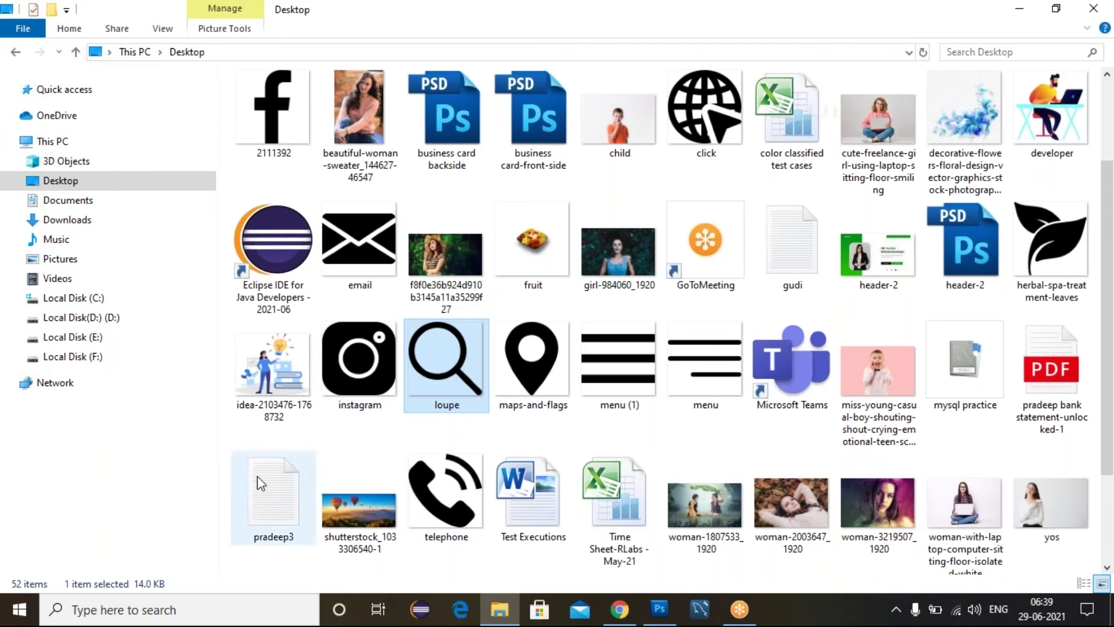
{"action": "left_click_drag", "start_coordinate": [447, 367], "coordinate": [641, 279]}
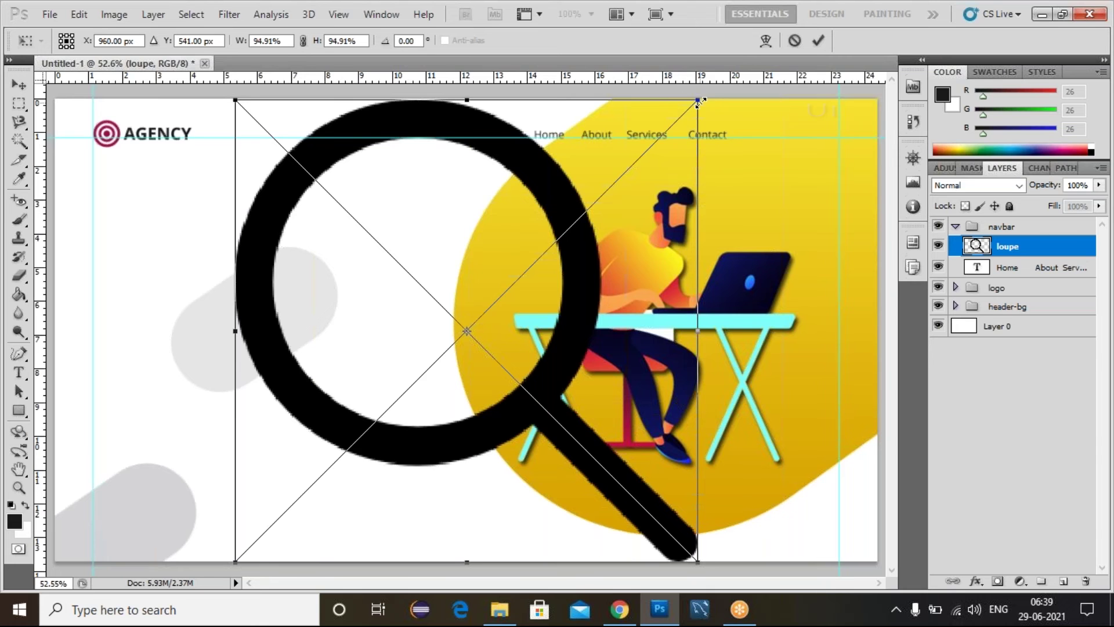
{"action": "left_click_drag", "start_coordinate": [698, 103], "coordinate": [466, 320]}
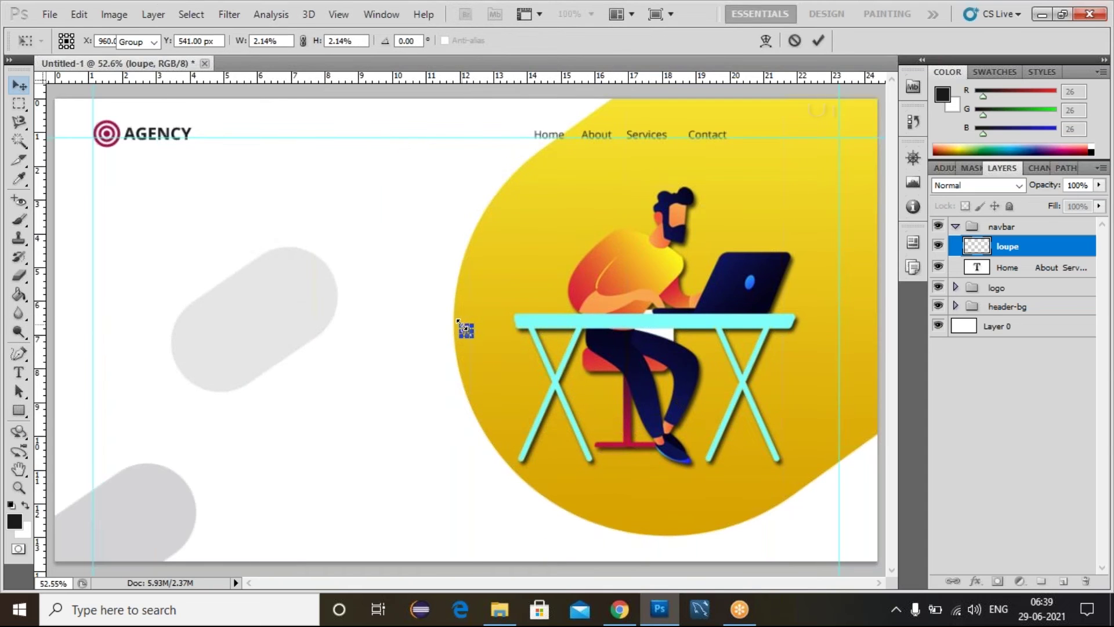
{"action": "key", "text": "Return"}
Move the loupe icon just inside the right margin guide and nudge it down level with the menu text.
{"action": "left_click_drag", "start_coordinate": [477, 339], "coordinate": [842, 139]}
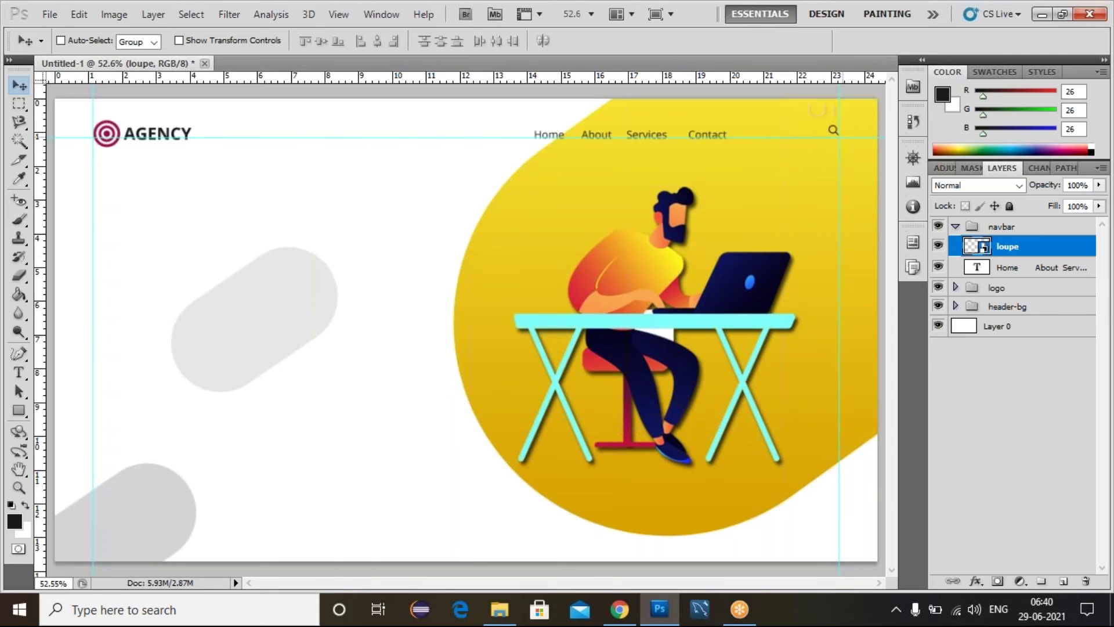
{"action": "key", "text": "Down"}
{"action": "key", "text": "Down"}
{"action": "key", "text": "Down"}
{"action": "key", "text": "Down"}
{"action": "key", "text": "Down"}
{"action": "key", "text": "Down"}
{"action": "key", "text": "Down"}
{"action": "key", "text": "Down"}
{"action": "key", "text": "Down"}
Collapse the navbar group and create a new layer group named header-text above it.
{"action": "left_click", "coordinate": [955, 229]}
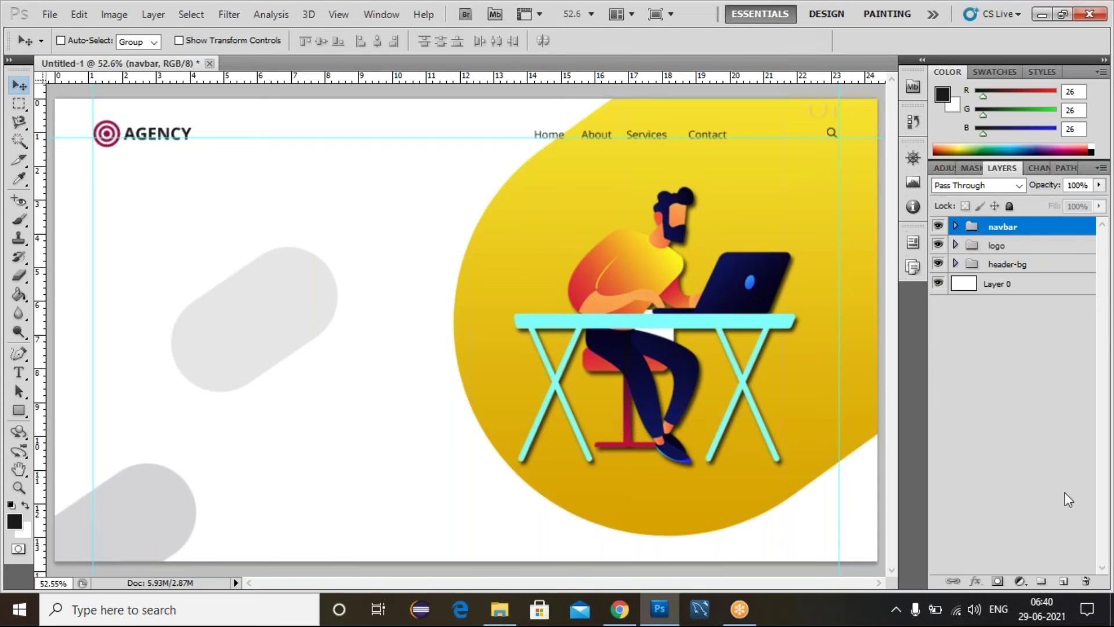
{"action": "left_click", "coordinate": [1048, 581]}
{"action": "double_click", "coordinate": [1024, 232]}
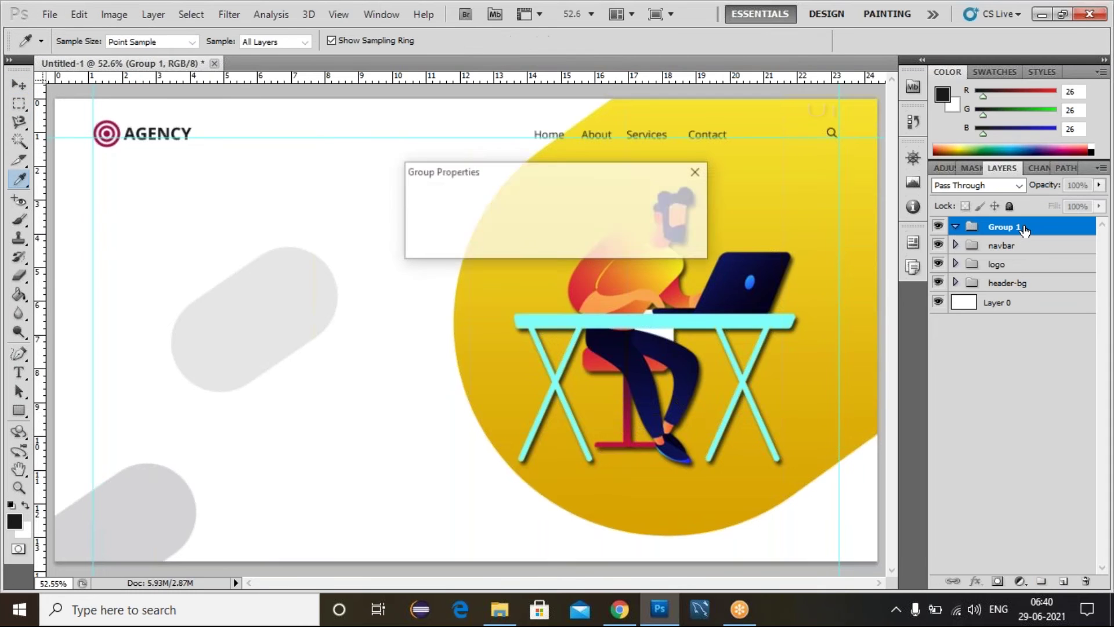
{"action": "key", "text": "BackSpace"}
{"action": "type", "text": "header-text"}
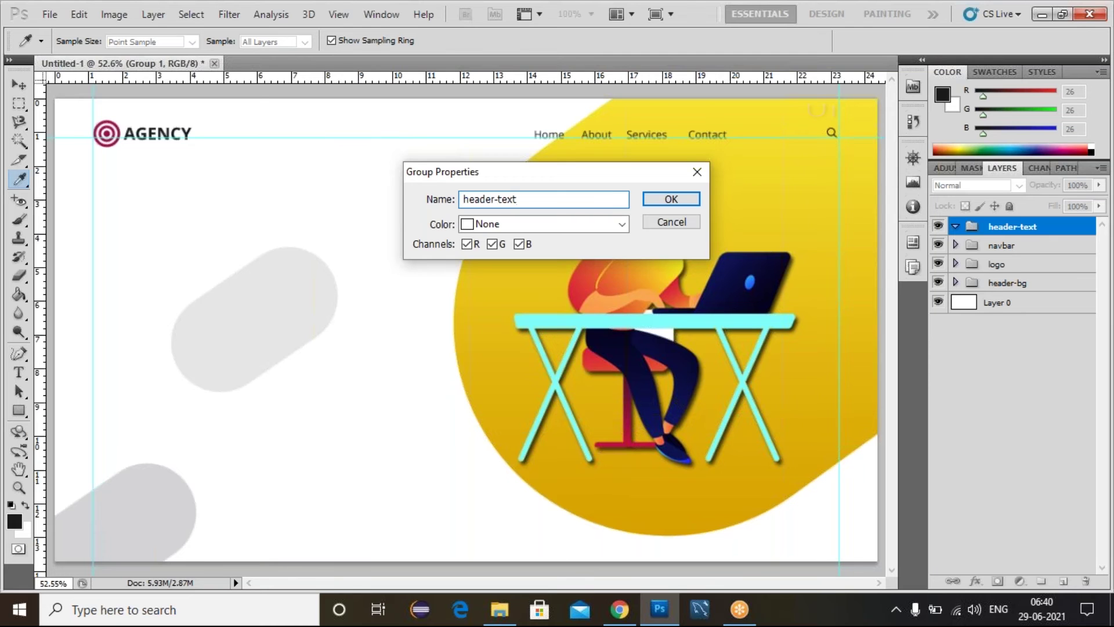
{"action": "left_click", "coordinate": [688, 203]}
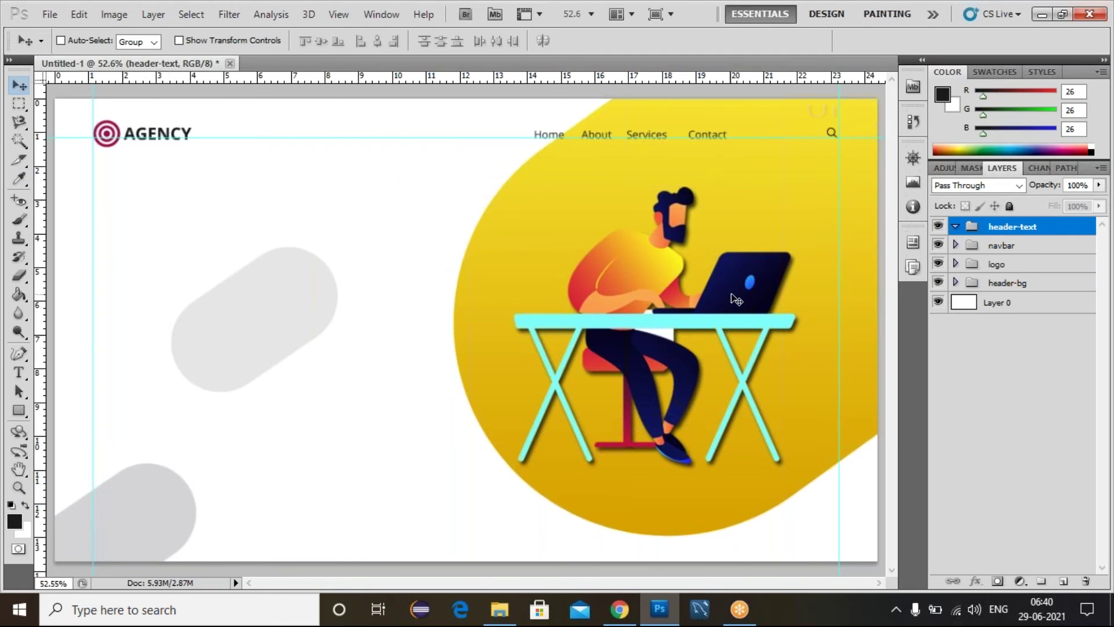
Add headline text reading "Creative Web" and "Design" on two lines in the blank area left of the illustration.
{"action": "left_click", "coordinate": [18, 372]}
{"action": "left_click", "coordinate": [139, 296]}
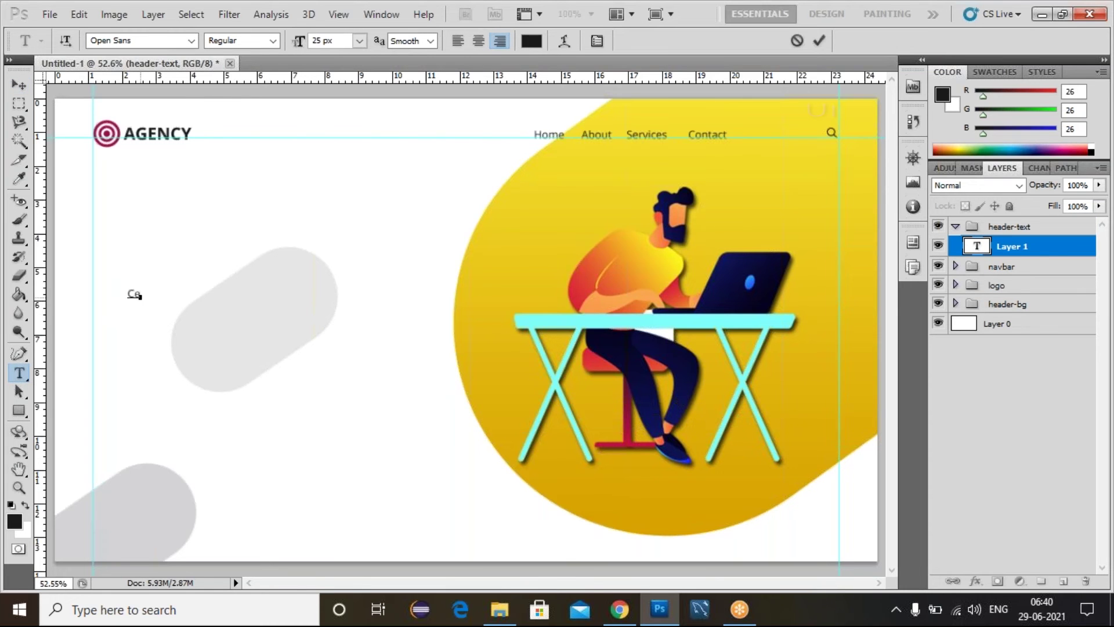
{"action": "type", "text": "Creative Web"}
{"action": "key", "text": "BackSpace"}
{"action": "key", "text": "BackSpace"}
{"action": "type", "text": "eb "}
{"action": "type", "text": "Design"}
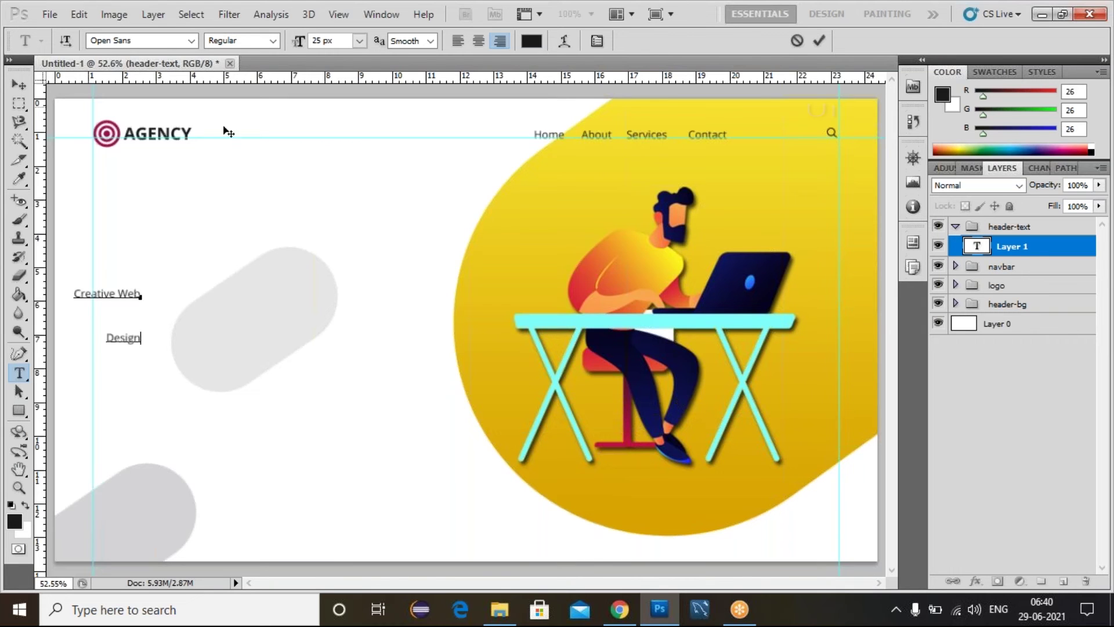
Commit the headline text and move it right and slightly up, inside the left margin guide.
{"action": "left_click", "coordinate": [981, 249]}
{"action": "double_click", "coordinate": [981, 249]}
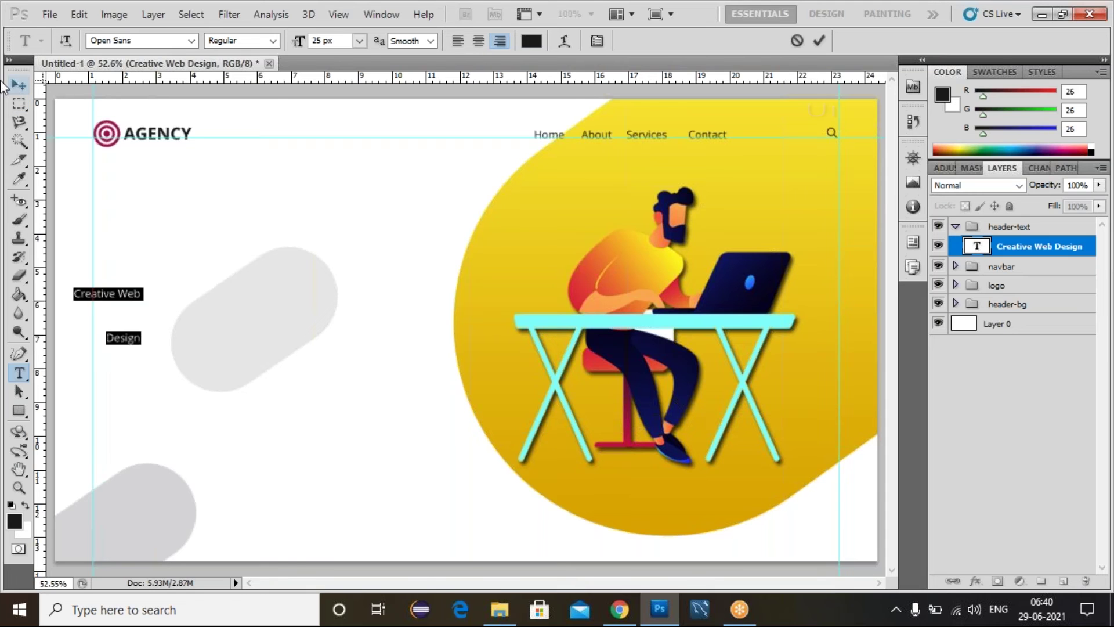
{"action": "left_click", "coordinate": [19, 85]}
{"action": "left_click_drag", "start_coordinate": [120, 305], "coordinate": [176, 289]}
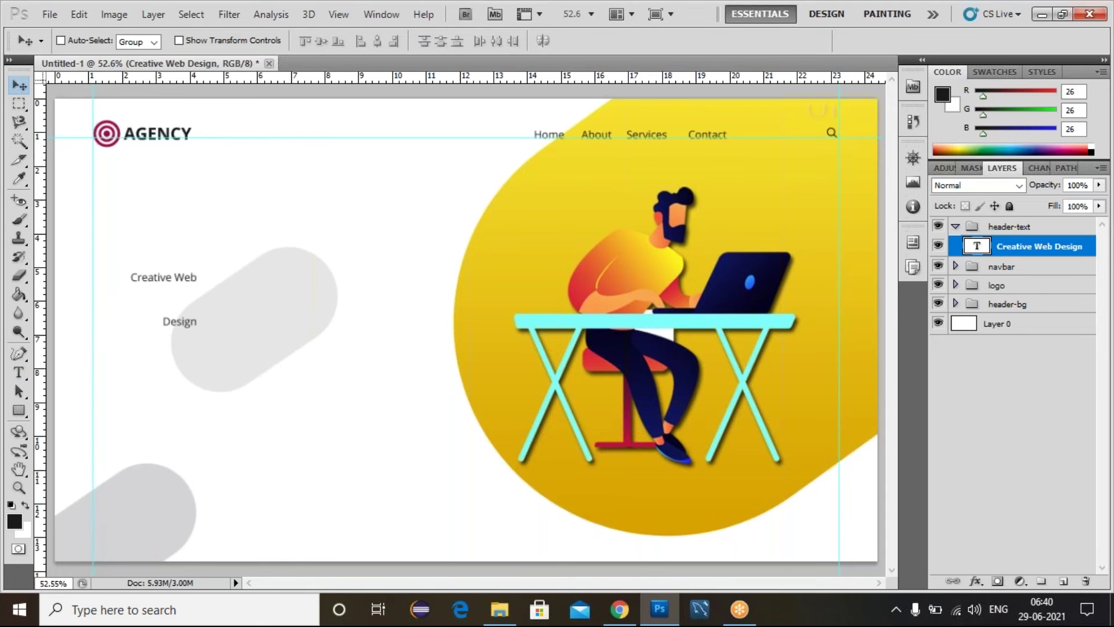
Set the line spacing of the whole "Creative Web Design" headline to 44 px.
{"action": "double_click", "coordinate": [976, 247]}
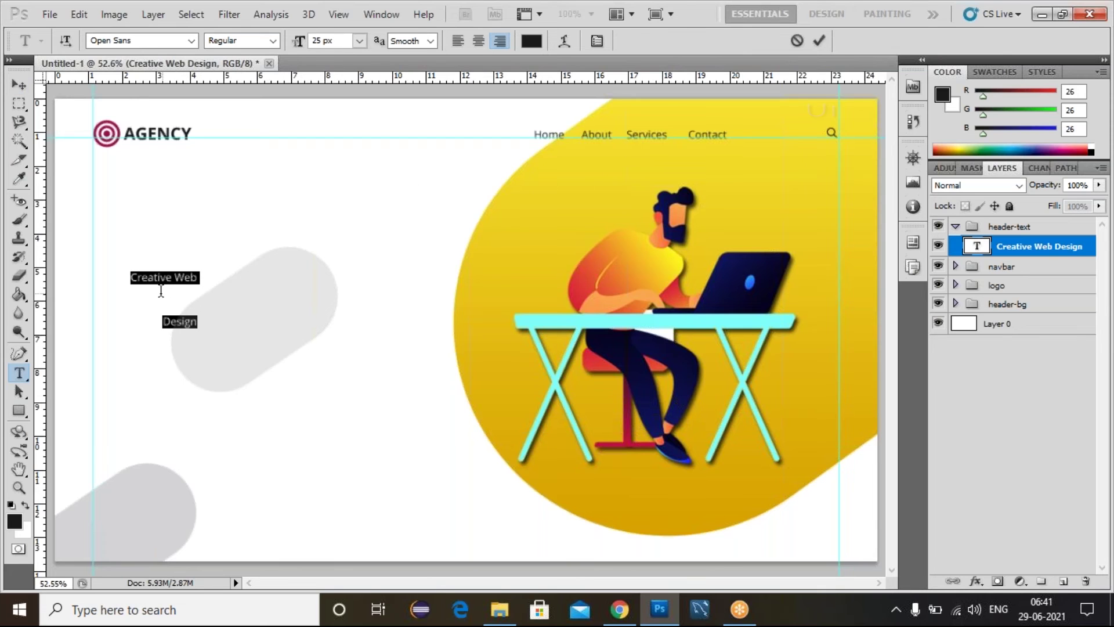
{"action": "left_click", "coordinate": [592, 42]}
{"action": "mouse_move", "coordinate": [798, 260]}
{"action": "left_mouse_down"}
{"action": "mouse_move", "coordinate": [765, 267]}
{"action": "mouse_move", "coordinate": [789, 256]}
{"action": "left_mouse_up"}
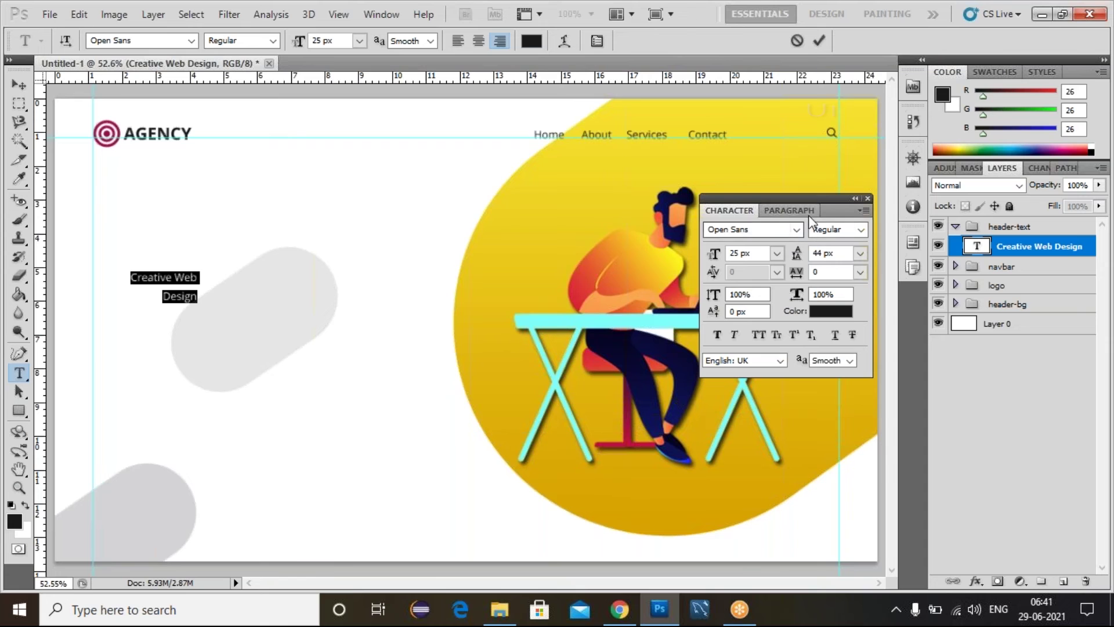
{"action": "left_click", "coordinate": [848, 197]}
{"action": "key", "text": "ctrl+Return"}
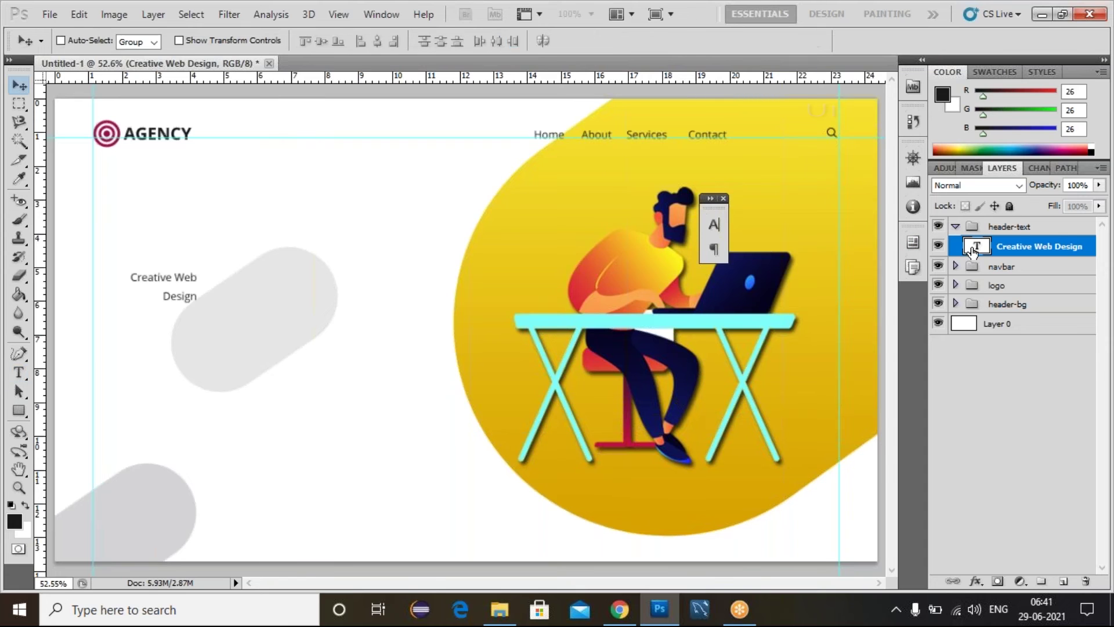
Left-align the two-line headline and set its font style to Bold.
{"action": "double_click", "coordinate": [977, 246]}
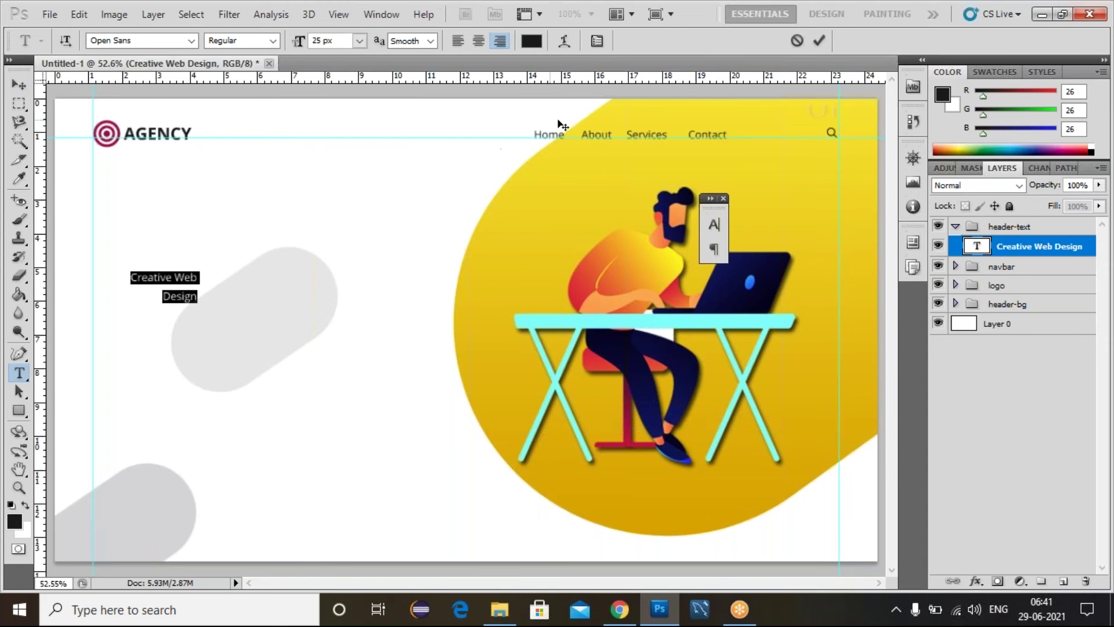
{"action": "left_click", "coordinate": [462, 43]}
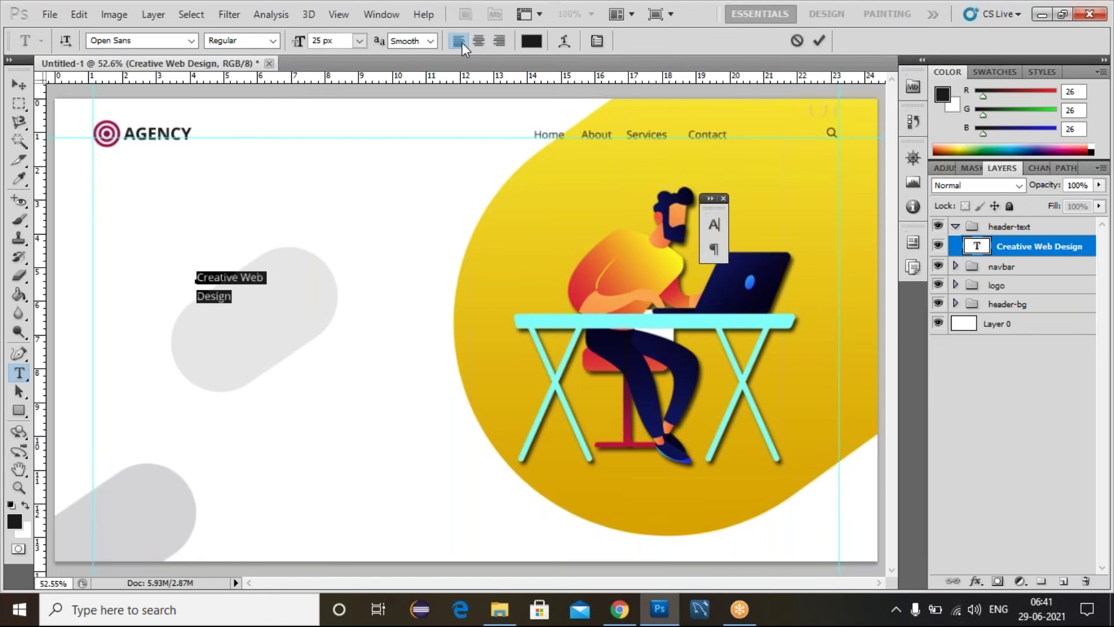
{"action": "left_click", "coordinate": [723, 199]}
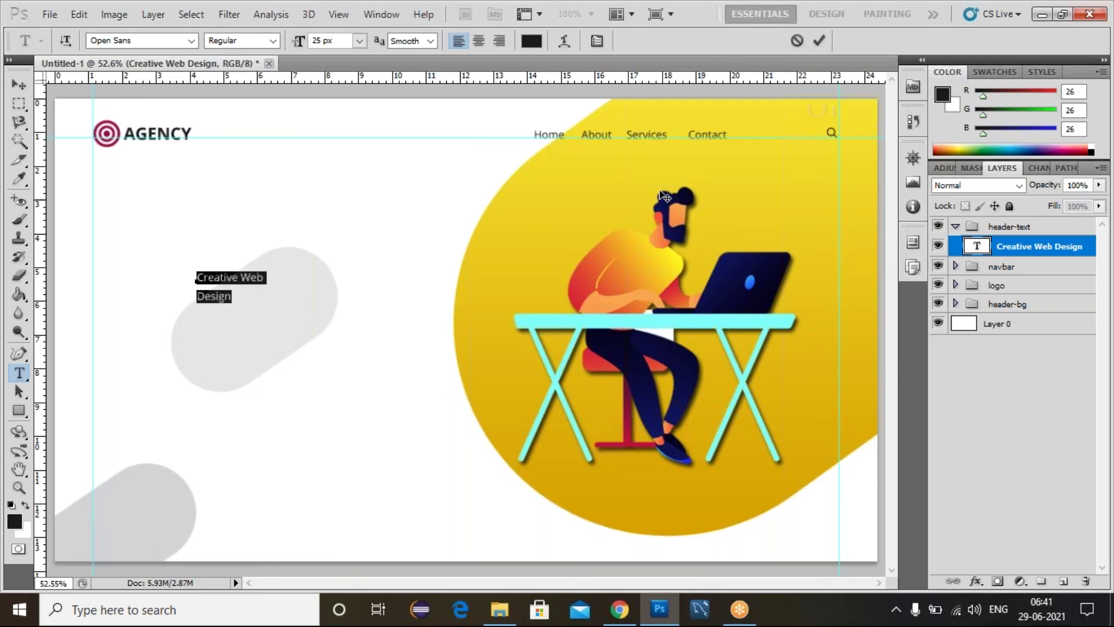
{"action": "left_click", "coordinate": [273, 43]}
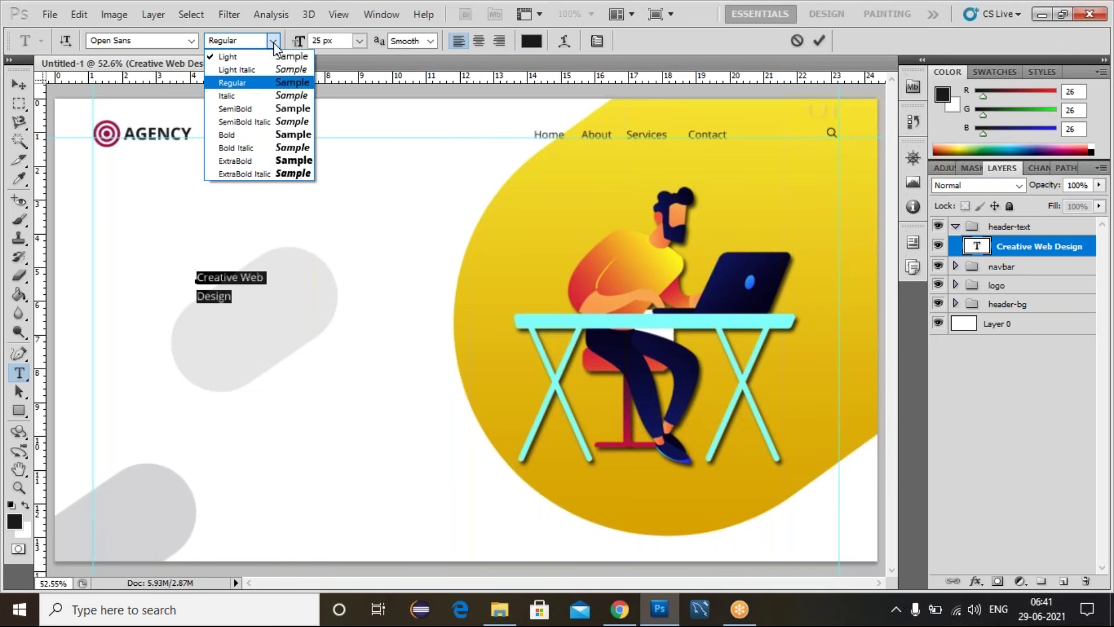
{"action": "left_click", "coordinate": [270, 139]}
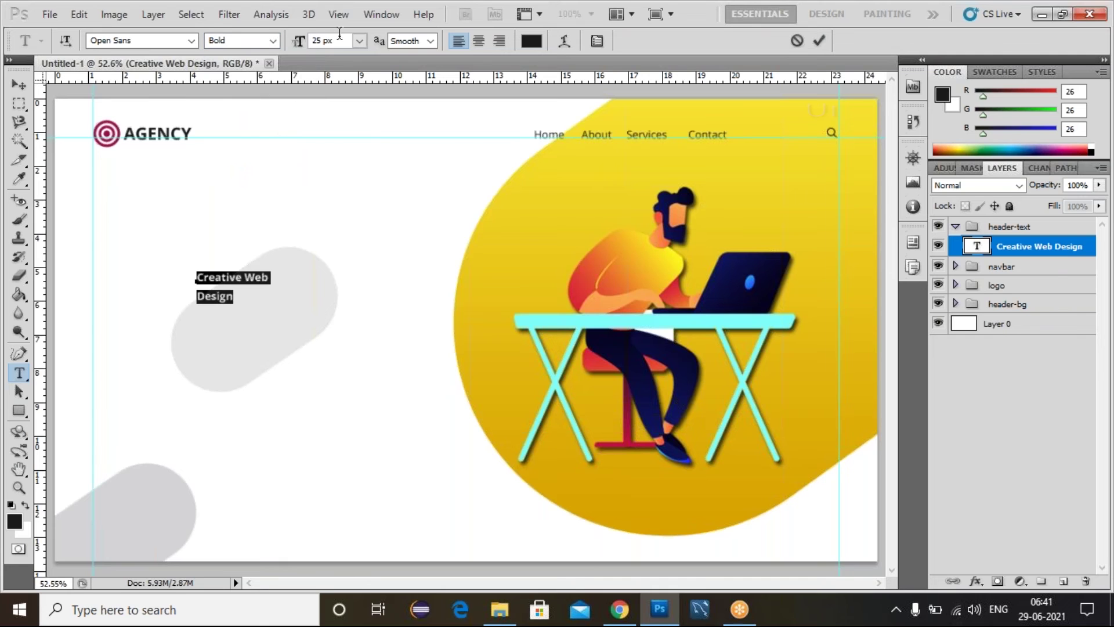
Enlarge the headline text to 83 px and move it left, close to the left margin guide.
{"action": "left_click", "coordinate": [318, 40]}
{"action": "key", "text": "Up"}
{"action": "key", "text": "Up"}
{"action": "key", "text": "Up"}
{"action": "key", "text": "Up"}
{"action": "key", "text": "Up"}
{"action": "key", "text": "Up"}
{"action": "key", "text": "Up"}
{"action": "key", "text": "Up"}
{"action": "key", "text": "Up"}
{"action": "key", "text": "Up"}
{"action": "key", "text": "Up"}
{"action": "key", "text": "Up"}
{"action": "key", "text": "Up"}
{"action": "key", "text": "Up"}
{"action": "key", "text": "Up"}
{"action": "key", "text": "Up"}
{"action": "key", "text": "Up"}
{"action": "key", "text": "Up"}
{"action": "key", "text": "Up"}
{"action": "key", "text": "Up"}
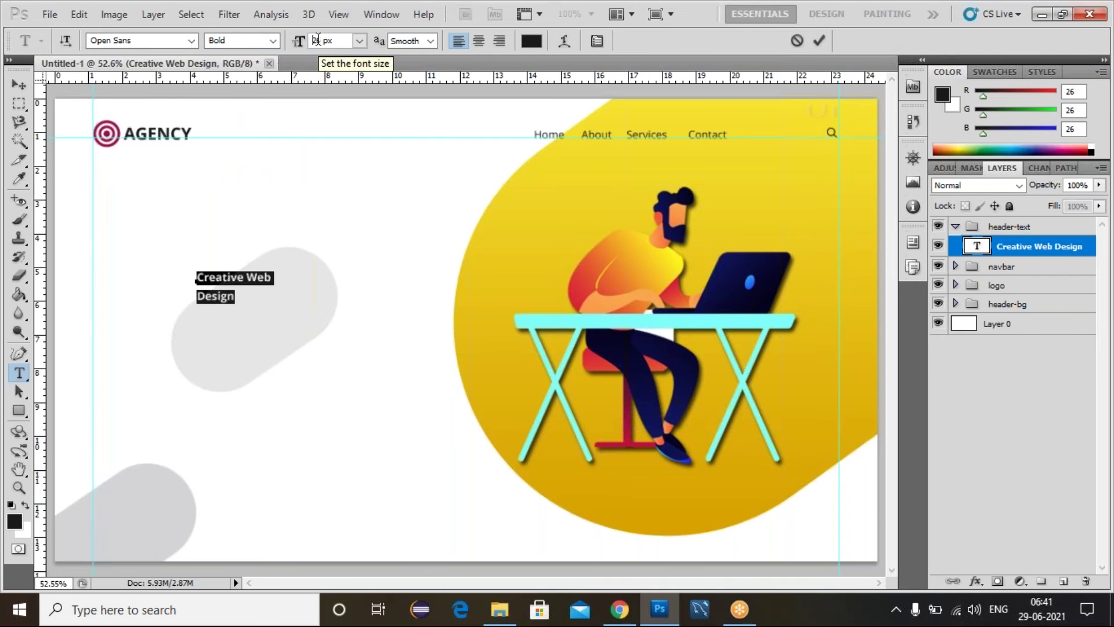
{"action": "key", "text": "Up"}
{"action": "key", "text": "Up"}
{"action": "key", "text": "Up"}
{"action": "key", "text": "Up"}
{"action": "key", "text": "Up"}
{"action": "key", "text": "Up"}
{"action": "key", "text": "Up"}
{"action": "key", "text": "Up"}
{"action": "key", "text": "Up"}
{"action": "key", "text": "Up"}
{"action": "key", "text": "Up"}
{"action": "key", "text": "Up"}
{"action": "key", "text": "Up"}
{"action": "key", "text": "Up"}
{"action": "key", "text": "Up"}
{"action": "key", "text": "Up"}
{"action": "key", "text": "Up"}
{"action": "key", "text": "Up"}
{"action": "key", "text": "Up"}
{"action": "key", "text": "Up"}
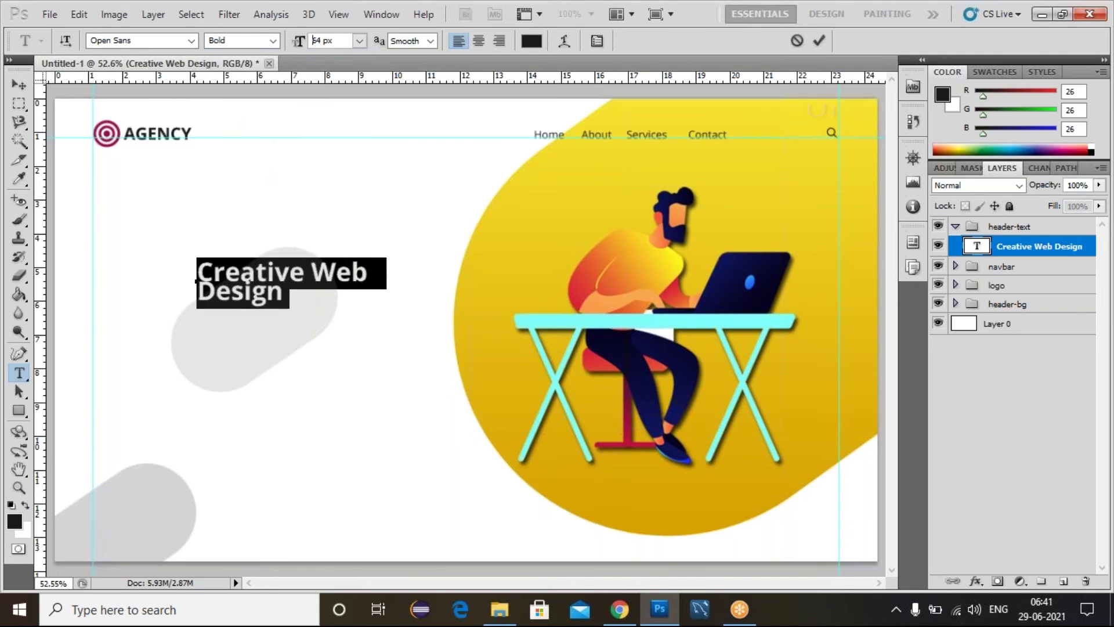
{"action": "key", "text": "Up"}
{"action": "key", "text": "Up"}
{"action": "key", "text": "Up"}
{"action": "key", "text": "Up"}
{"action": "key", "text": "Up"}
{"action": "key", "text": "Up"}
{"action": "key", "text": "Up"}
{"action": "key", "text": "Up"}
{"action": "key", "text": "Up"}
{"action": "key", "text": "Up"}
{"action": "key", "text": "Up"}
{"action": "key", "text": "Up"}
{"action": "key", "text": "Up"}
{"action": "key", "text": "Up"}
{"action": "key", "text": "Up"}
{"action": "key", "text": "Up"}
{"action": "key", "text": "Up"}
{"action": "key", "text": "Up"}
{"action": "key", "text": "Up"}
{"action": "key", "text": "Up"}
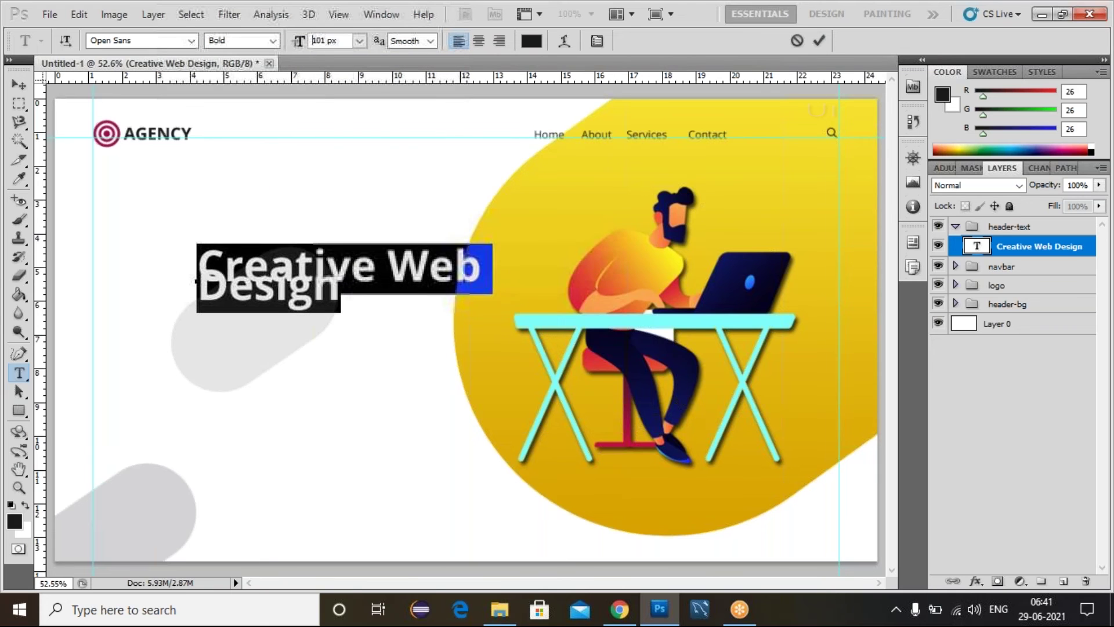
{"action": "key", "text": "Down"}
{"action": "key", "text": "Down"}
{"action": "key", "text": "Down"}
{"action": "key", "text": "Down"}
{"action": "key", "text": "Down"}
{"action": "key", "text": "Down"}
{"action": "key", "text": "Down"}
{"action": "key", "text": "Down"}
{"action": "key", "text": "Down"}
{"action": "key", "text": "Down"}
{"action": "key", "text": "Down"}
{"action": "key", "text": "Down"}
{"action": "key", "text": "Down"}
{"action": "key", "text": "Down"}
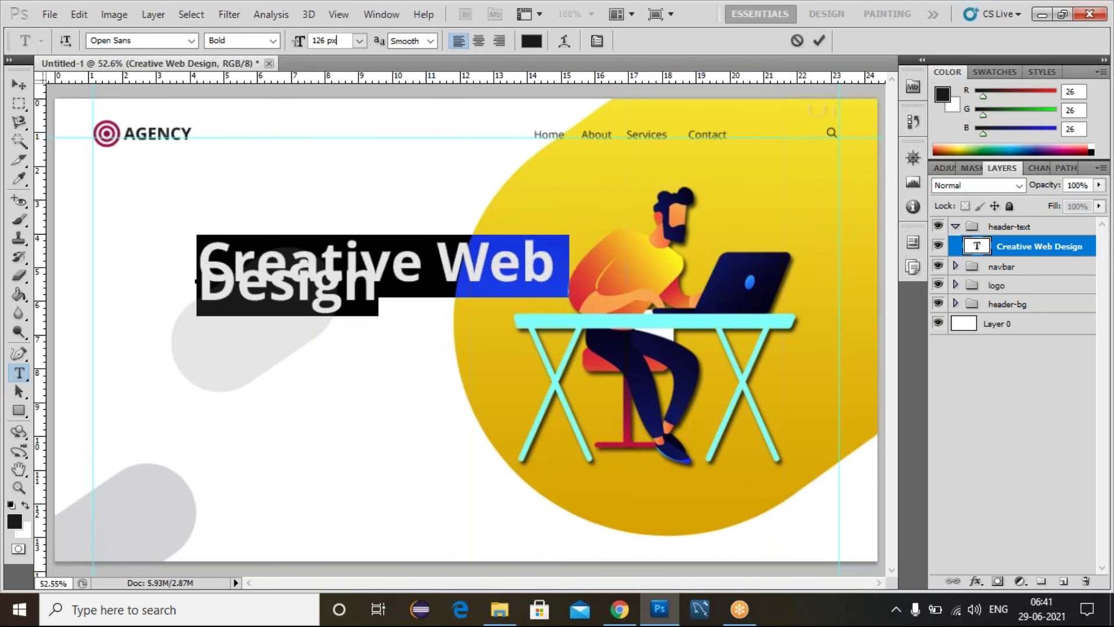
{"action": "key", "text": "Down"}
{"action": "key", "text": "Down"}
{"action": "key", "text": "Down"}
{"action": "key", "text": "Down"}
{"action": "key", "text": "Down"}
{"action": "key", "text": "Down"}
{"action": "key", "text": "Down"}
{"action": "key", "text": "Down"}
{"action": "key", "text": "Down"}
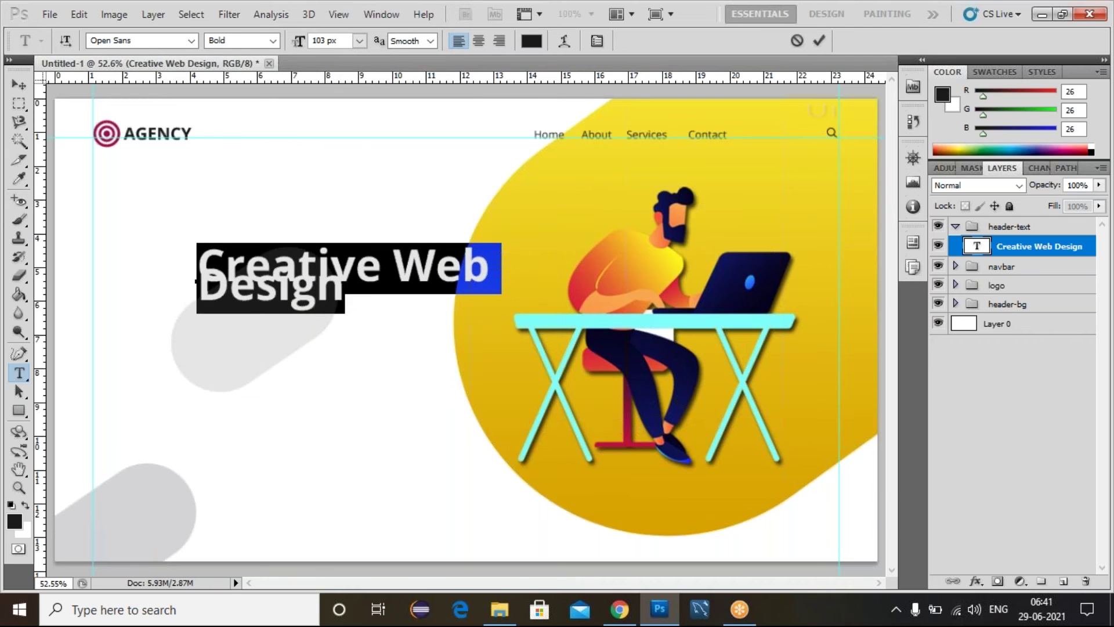
{"action": "key", "text": "Down"}
{"action": "key", "text": "Down"}
{"action": "key", "text": "Down"}
{"action": "key", "text": "Down"}
{"action": "key", "text": "Down"}
{"action": "key", "text": "Down"}
{"action": "key", "text": "Down"}
{"action": "key", "text": "Down"}
{"action": "key", "text": "Down"}
{"action": "key", "text": "Down"}
{"action": "key", "text": "Down"}
{"action": "key", "text": "Down"}
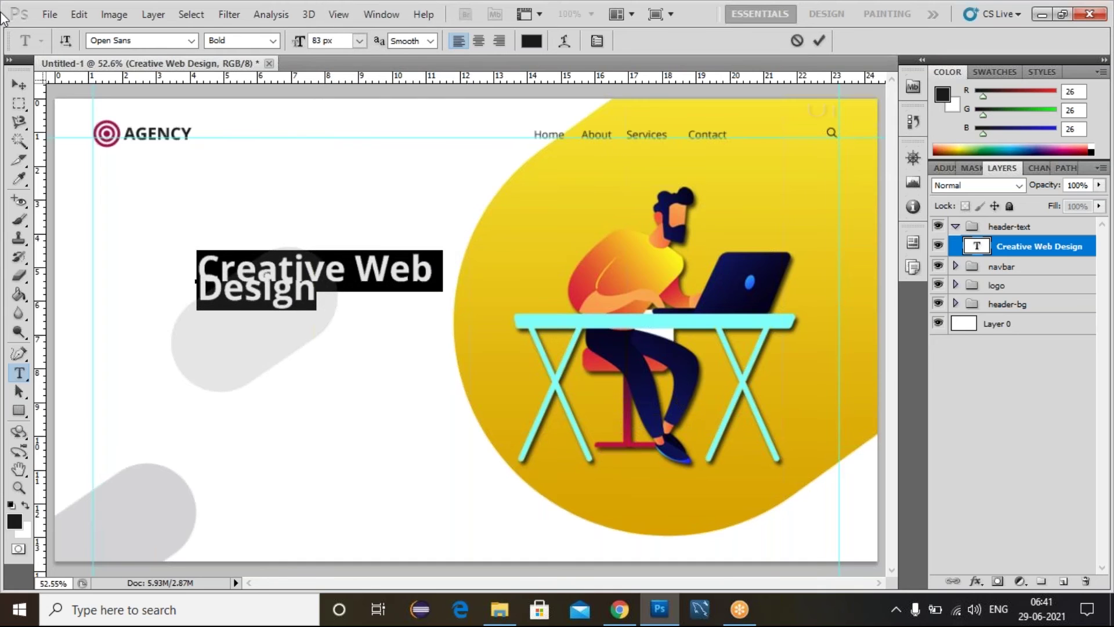
{"action": "left_click_drag", "start_coordinate": [347, 294], "coordinate": [253, 284]}
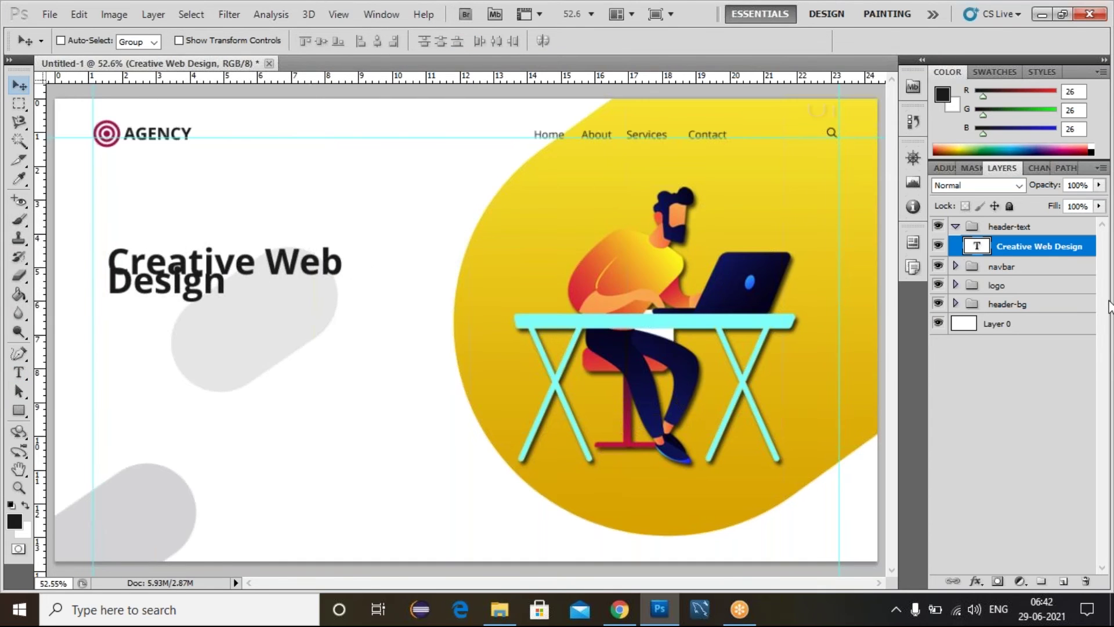
Increase the line spacing of the whole headline to 106 px.
{"action": "double_click", "coordinate": [977, 246]}
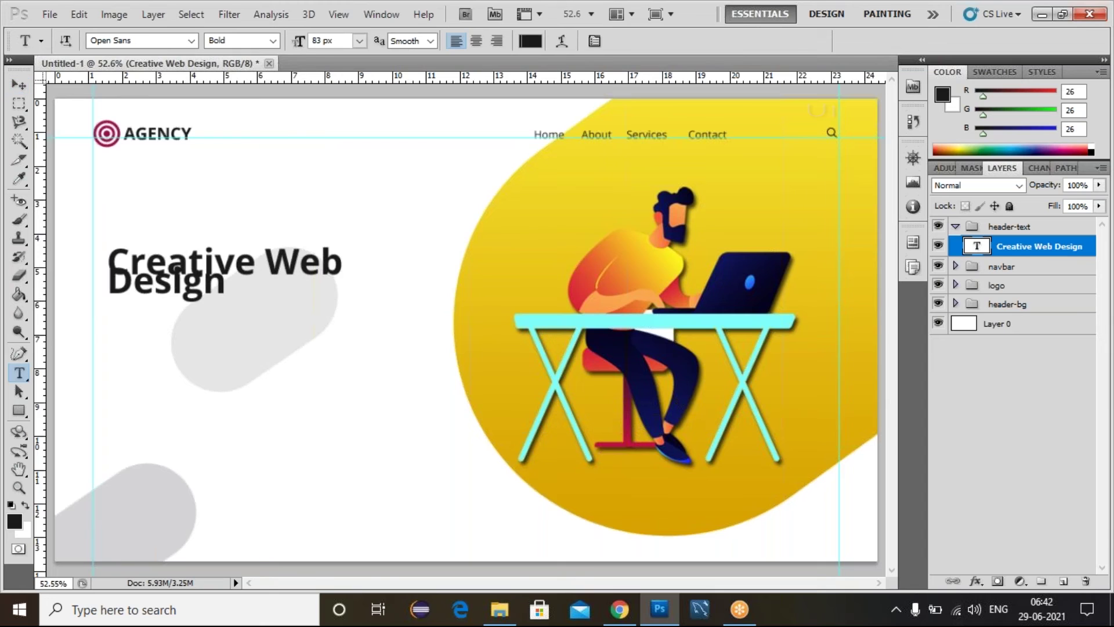
{"action": "left_click", "coordinate": [591, 42]}
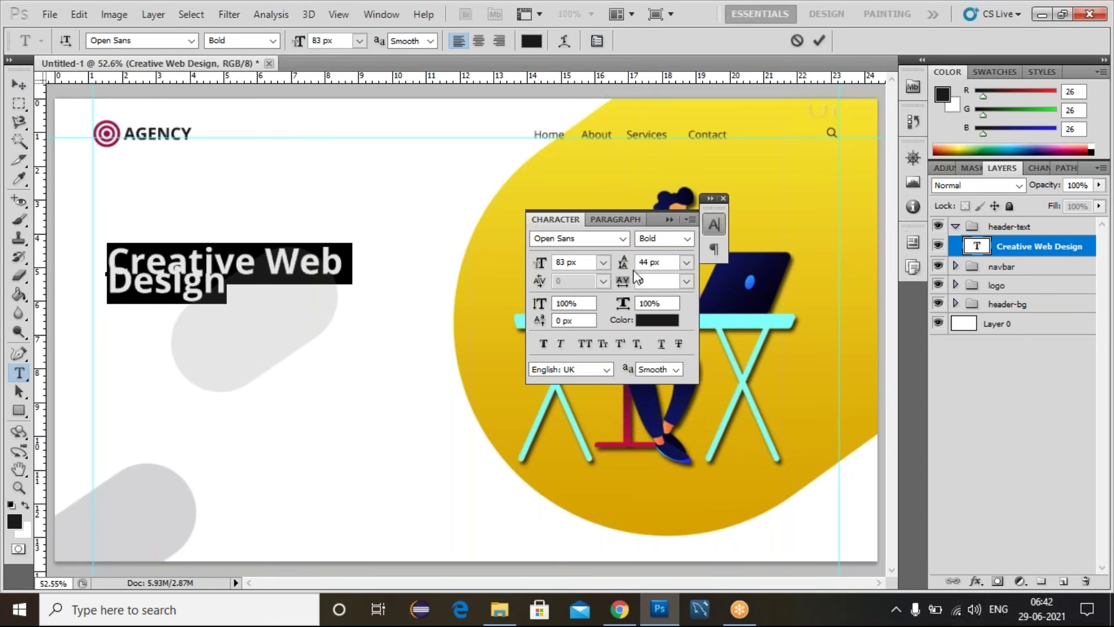
{"action": "left_click_drag", "start_coordinate": [627, 271], "coordinate": [673, 275]}
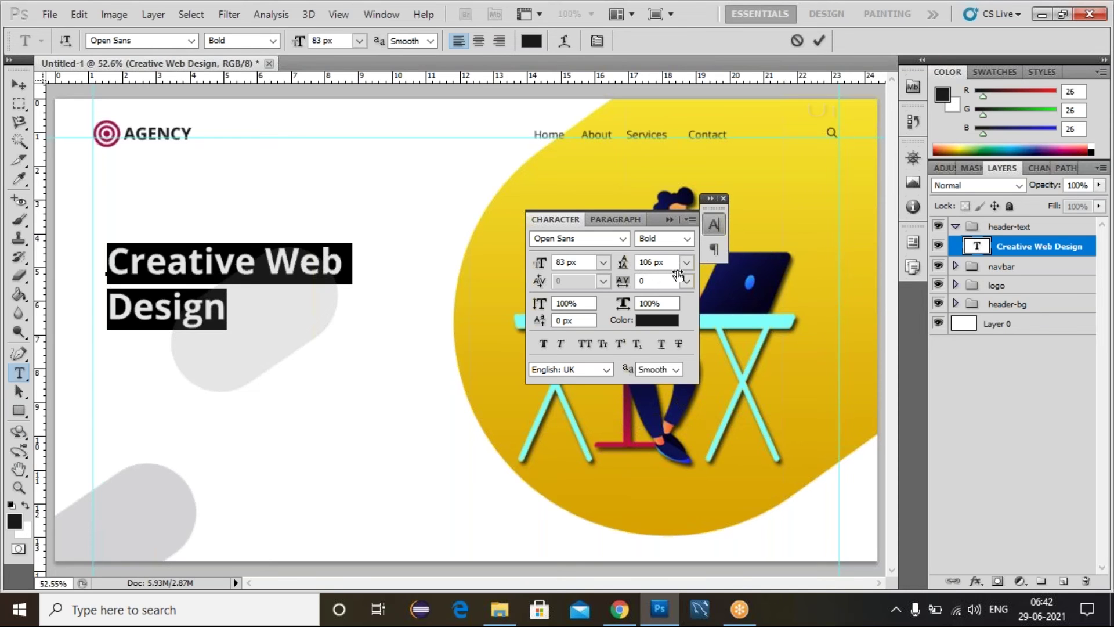
{"action": "left_click", "coordinate": [670, 219]}
{"action": "left_click", "coordinate": [723, 198]}
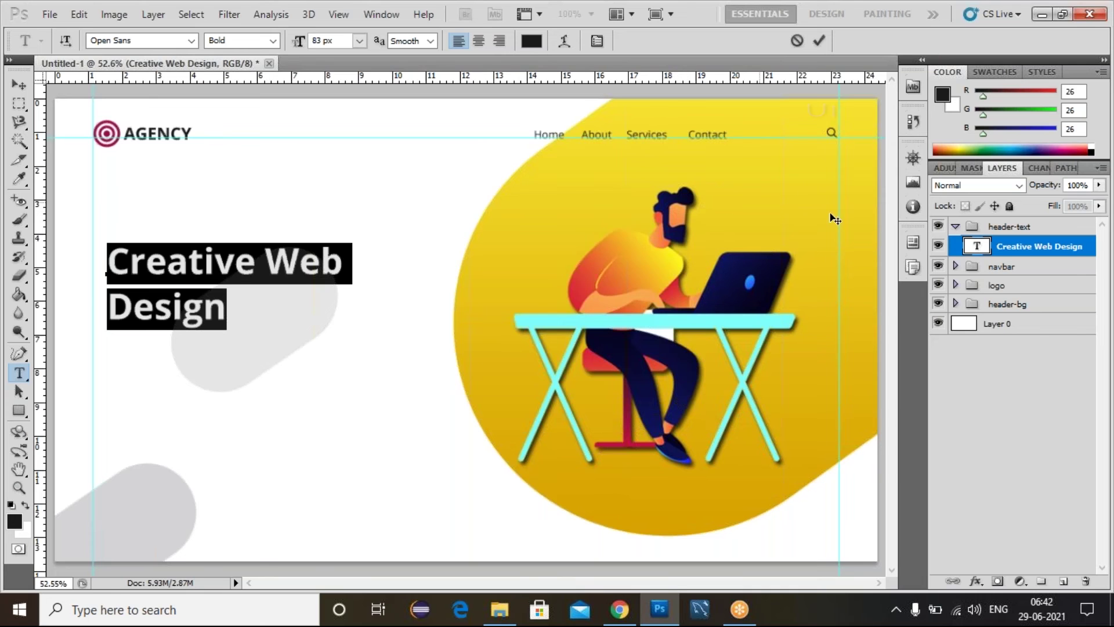
Set only the word "Creative" in the headline to SemiBold and commit the text.
{"action": "double_click", "coordinate": [981, 249]}
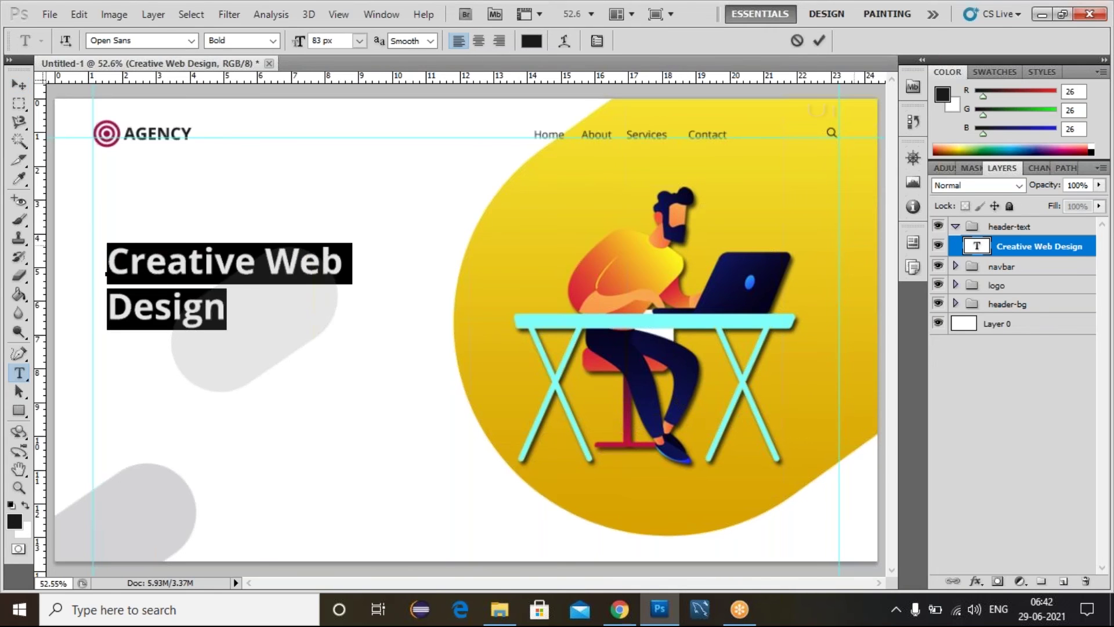
{"action": "left_click_drag", "start_coordinate": [256, 270], "coordinate": [108, 266]}
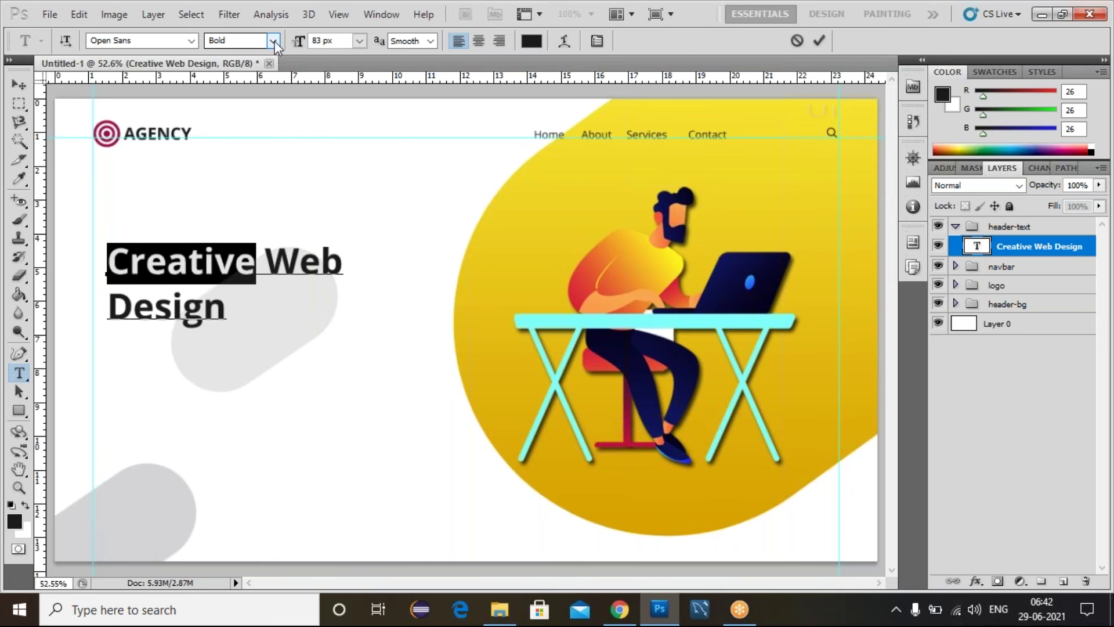
{"action": "left_click", "coordinate": [274, 41]}
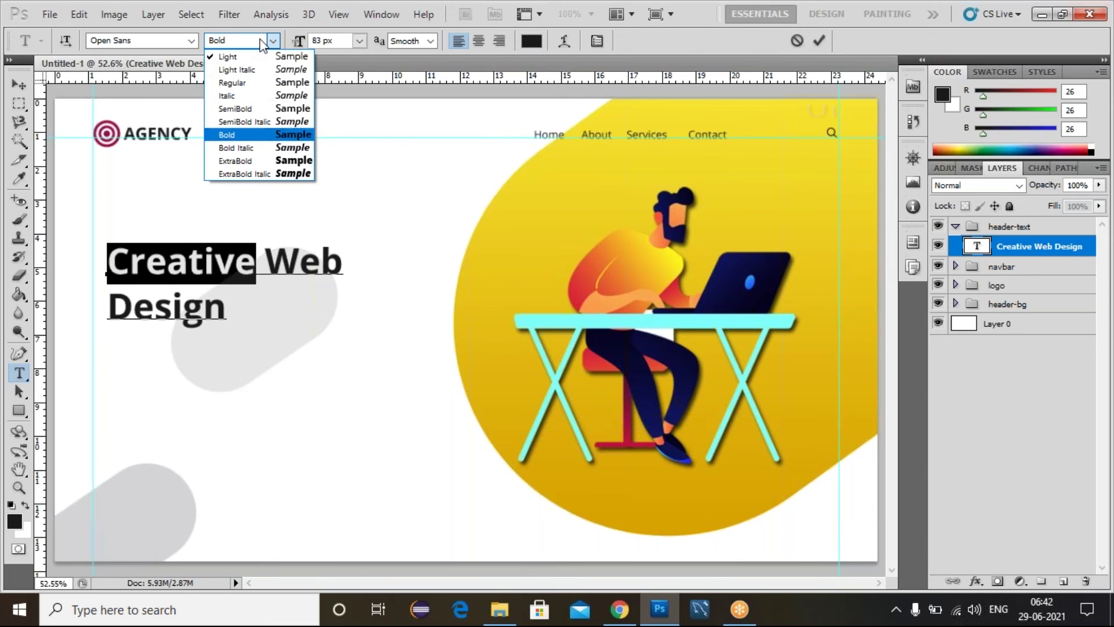
{"action": "left_click", "coordinate": [248, 112]}
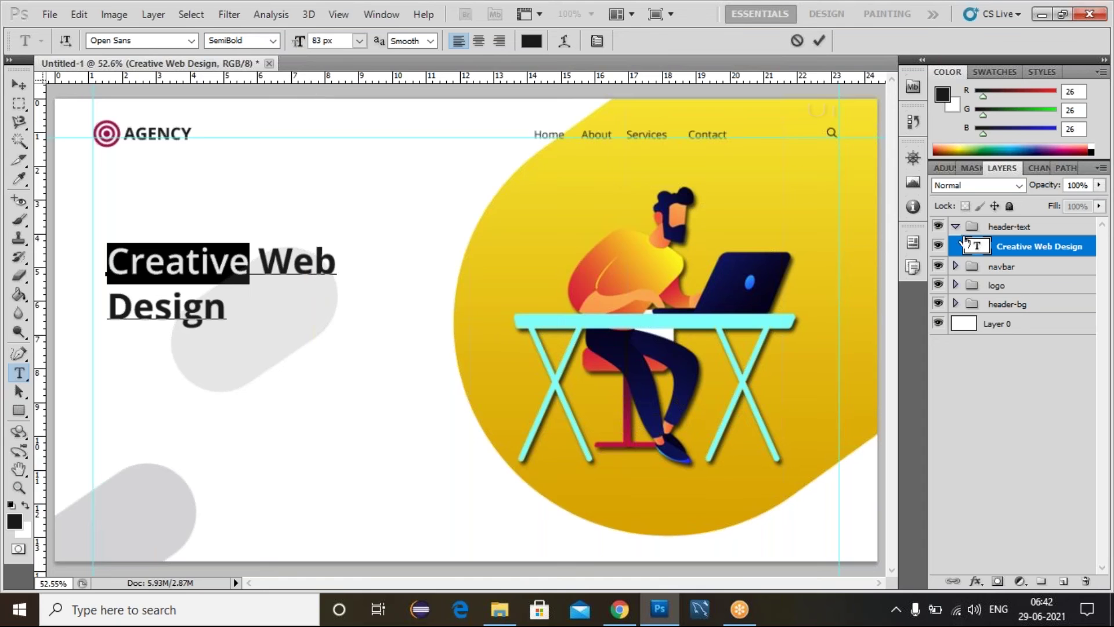
{"action": "key", "text": "ctrl+Return"}
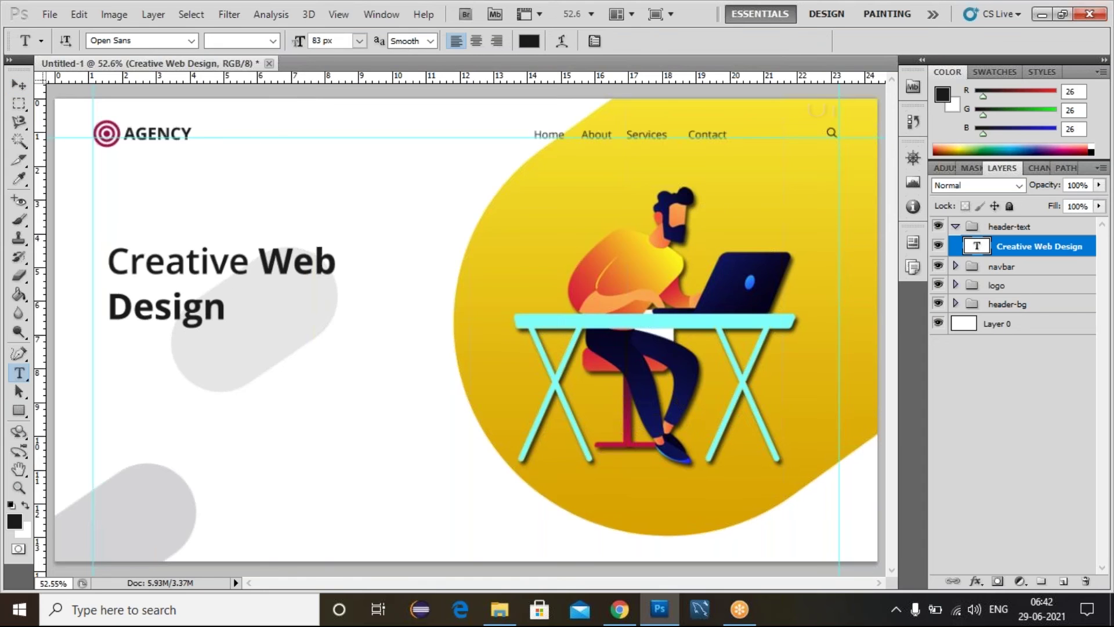
Enlarge only the word "Design" in the headline to 129 px.
{"action": "left_click_drag", "start_coordinate": [108, 261], "coordinate": [437, 328]}
{"action": "left_click_drag", "start_coordinate": [114, 306], "coordinate": [231, 309]}
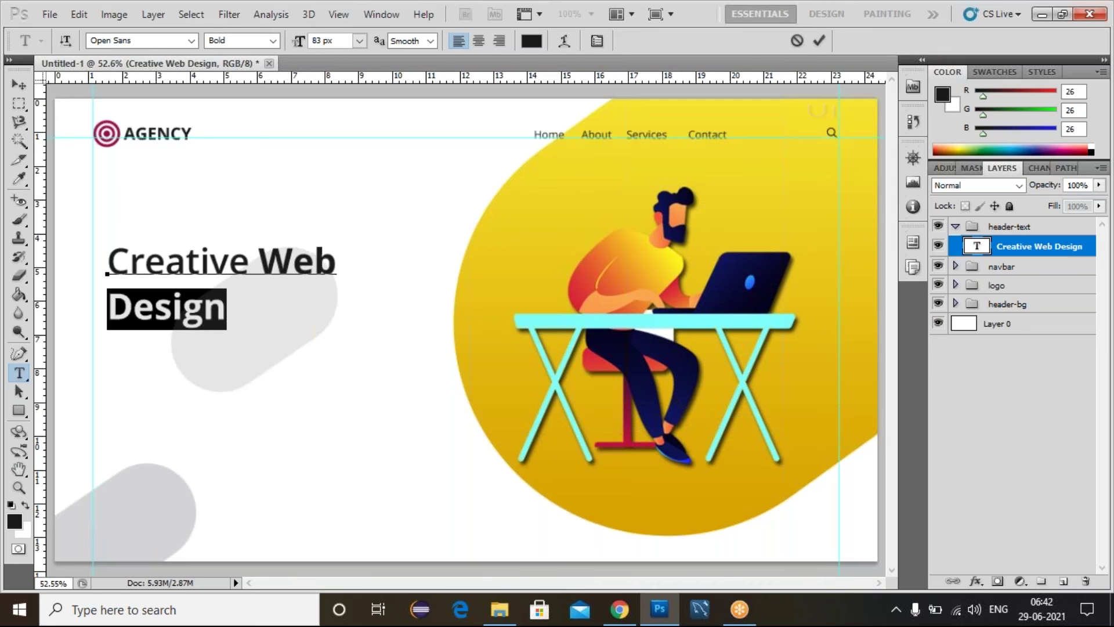
{"action": "double_click", "coordinate": [318, 41]}
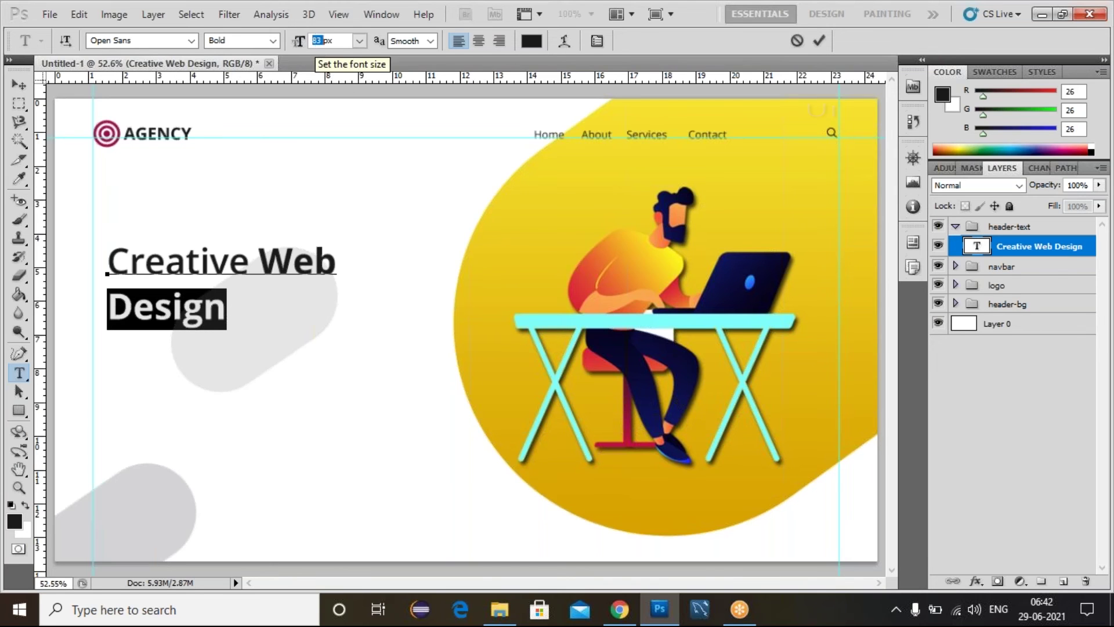
{"action": "scroll", "coordinate": [318, 41], "scroll_direction": "up", "scroll_amount": 20}
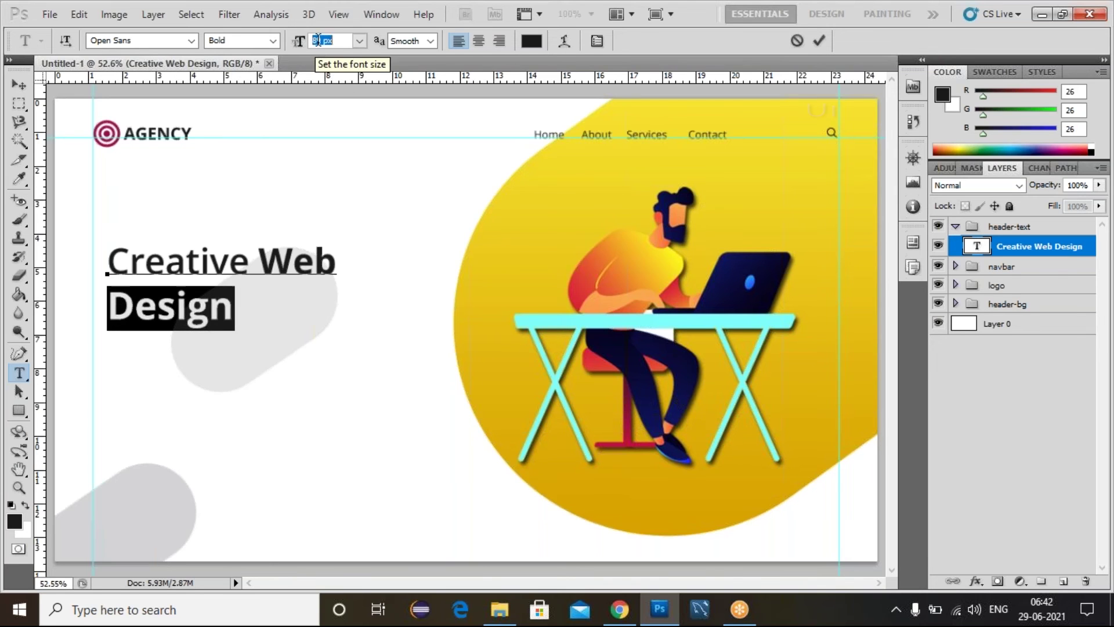
{"action": "scroll", "coordinate": [313, 40], "scroll_direction": "up", "scroll_amount": 20}
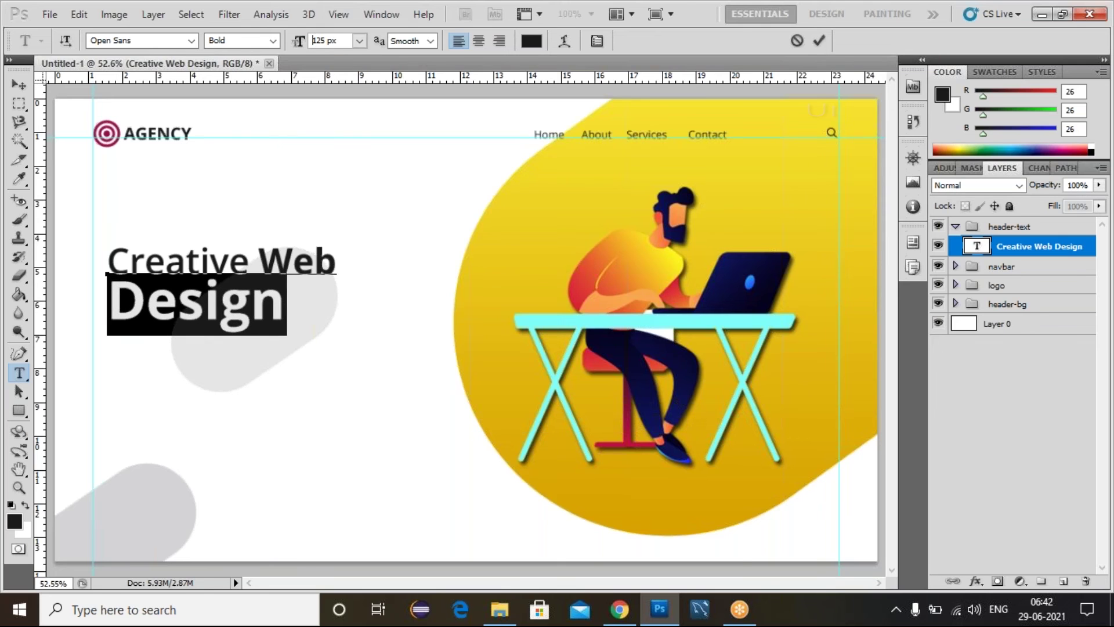
{"action": "scroll", "coordinate": [313, 40], "scroll_direction": "up", "scroll_amount": 1}
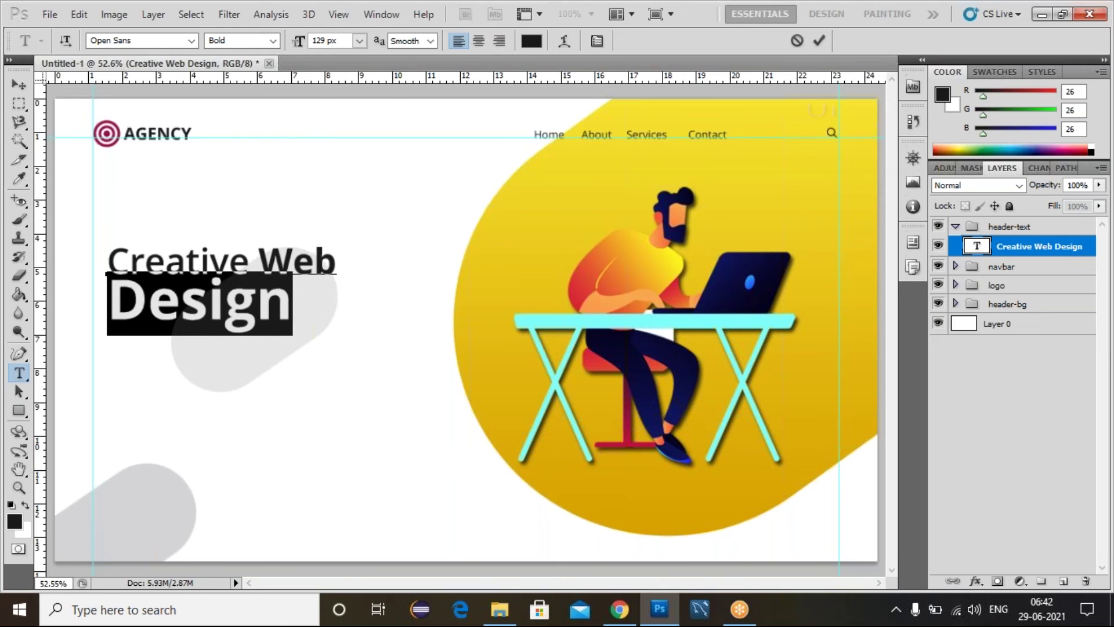
Set the line spacing of the word "Design" to 138 px and commit the headline text.
{"action": "left_click", "coordinate": [596, 40]}
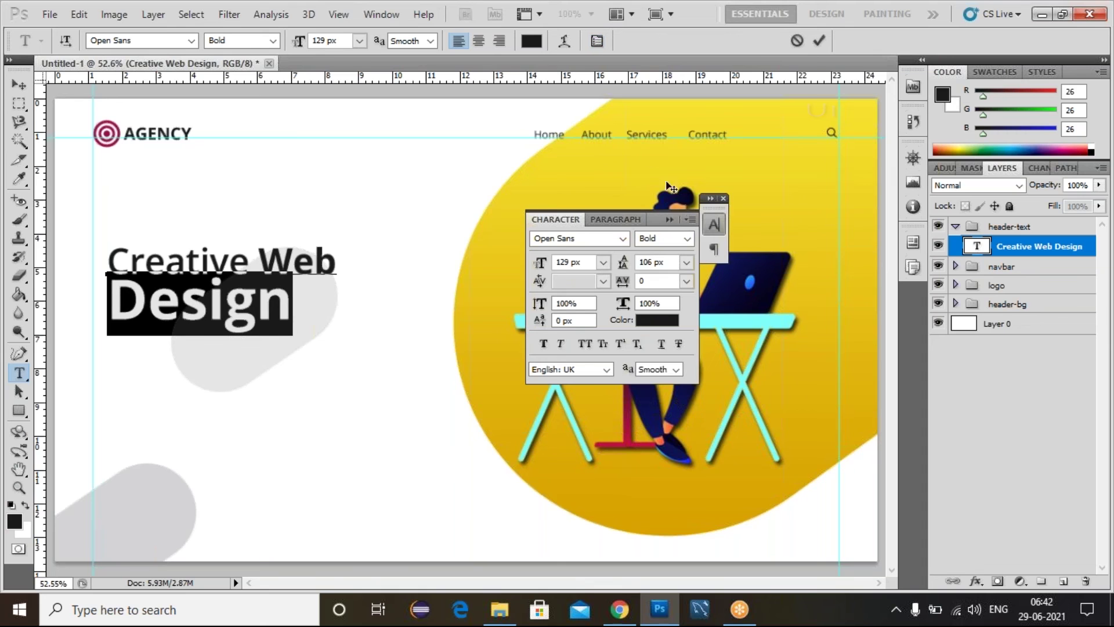
{"action": "left_click_drag", "start_coordinate": [623, 266], "coordinate": [648, 267]}
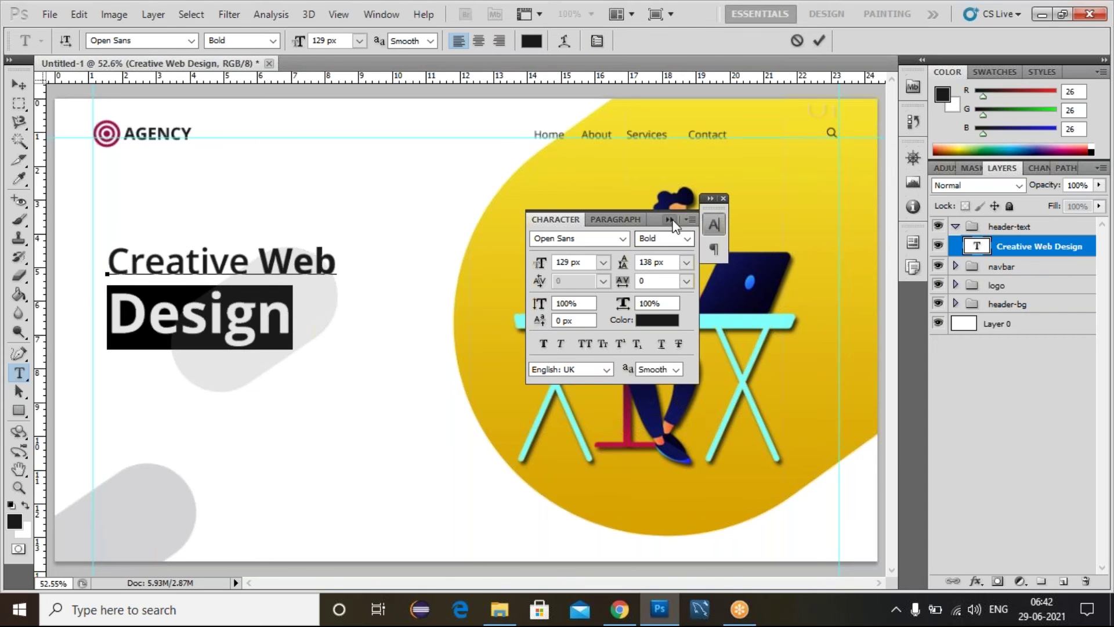
{"action": "left_click", "coordinate": [714, 225]}
{"action": "left_click", "coordinate": [723, 198]}
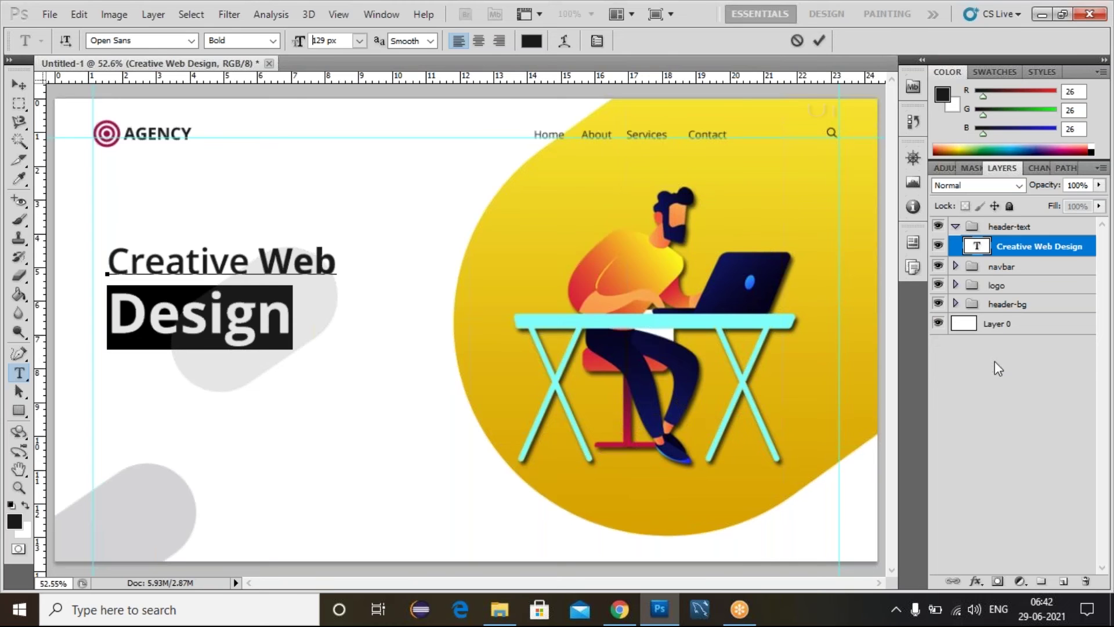
{"action": "left_click", "coordinate": [995, 361]}
{"action": "left_click", "coordinate": [976, 246]}
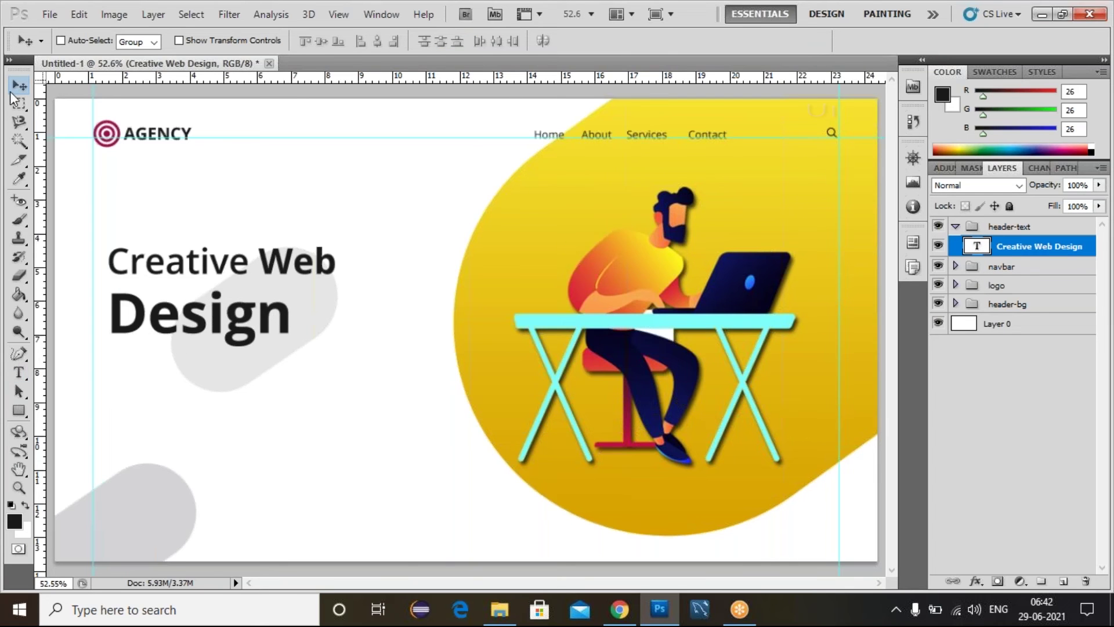
Shift the headline slightly down and to the right, and recolor only the word "Design" with the logo's crimson, #9f0f46.
{"action": "left_click_drag", "start_coordinate": [279, 291], "coordinate": [296, 313]}
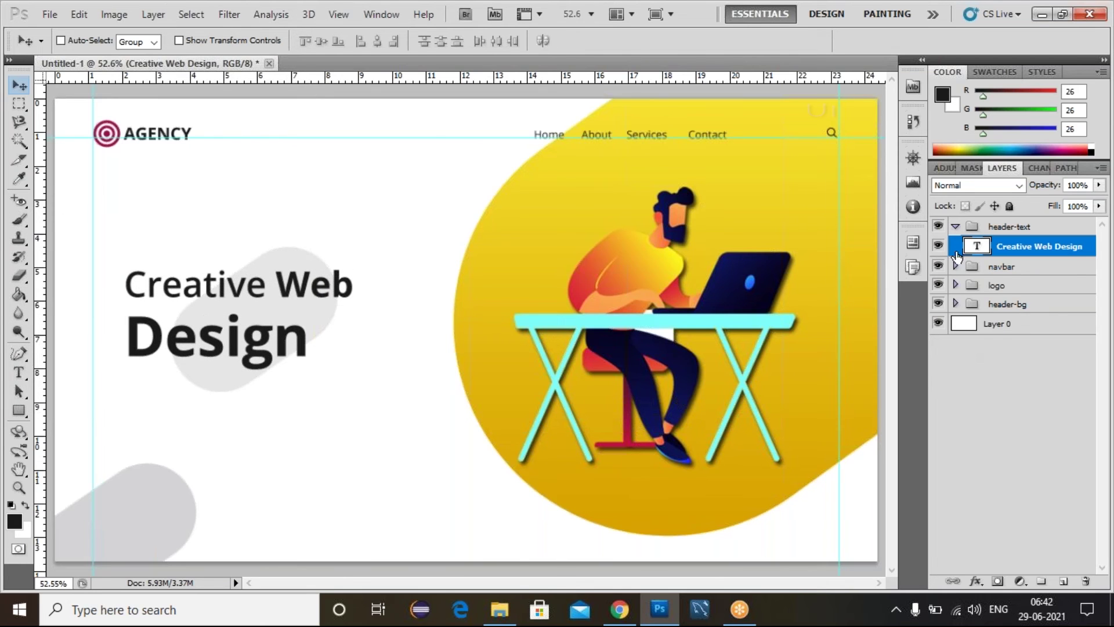
{"action": "double_click", "coordinate": [976, 246]}
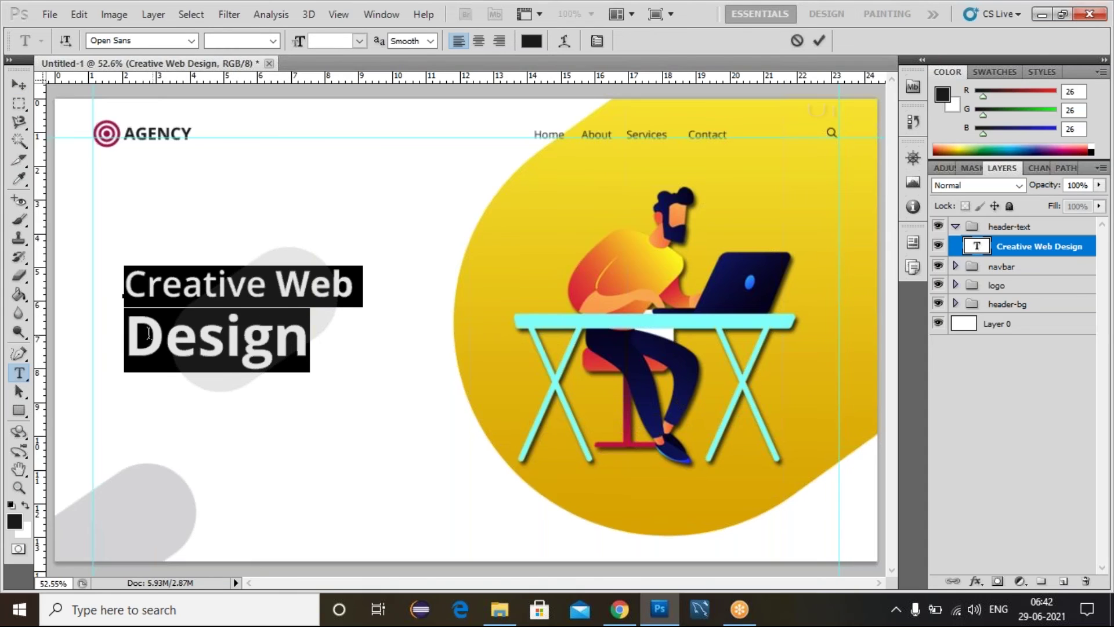
{"action": "left_click_drag", "start_coordinate": [138, 334], "coordinate": [307, 341]}
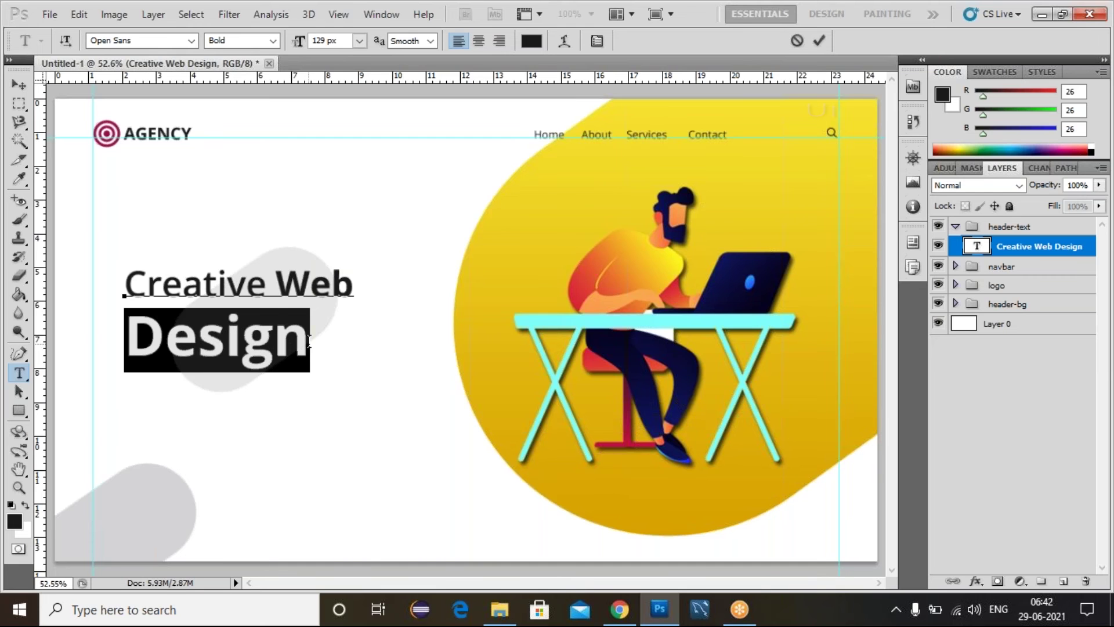
{"action": "left_click", "coordinate": [530, 48]}
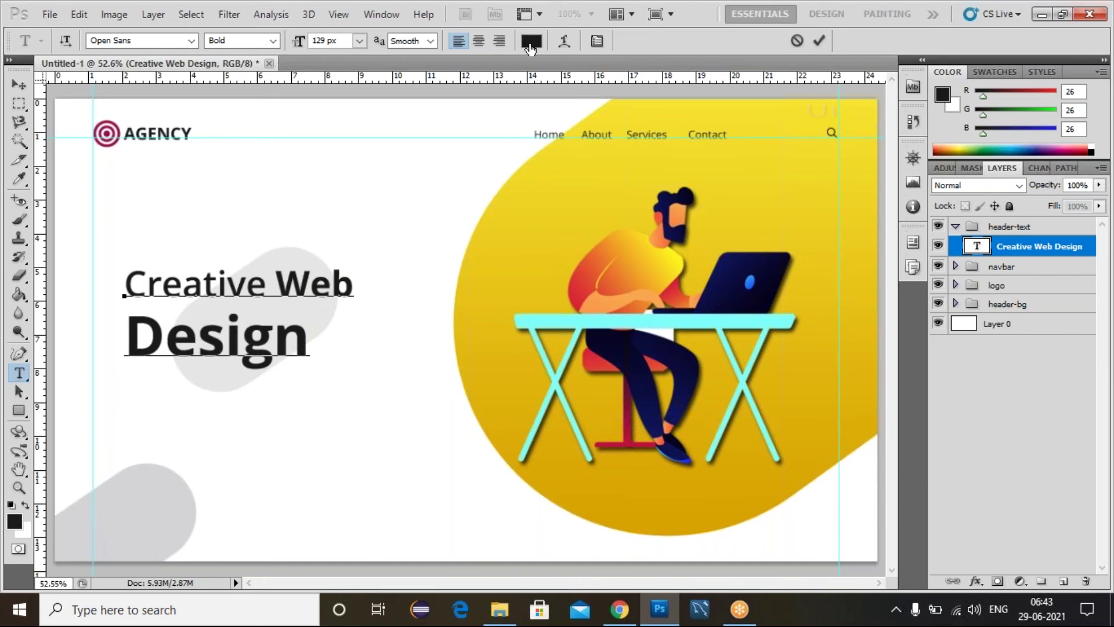
{"action": "left_click", "coordinate": [117, 121]}
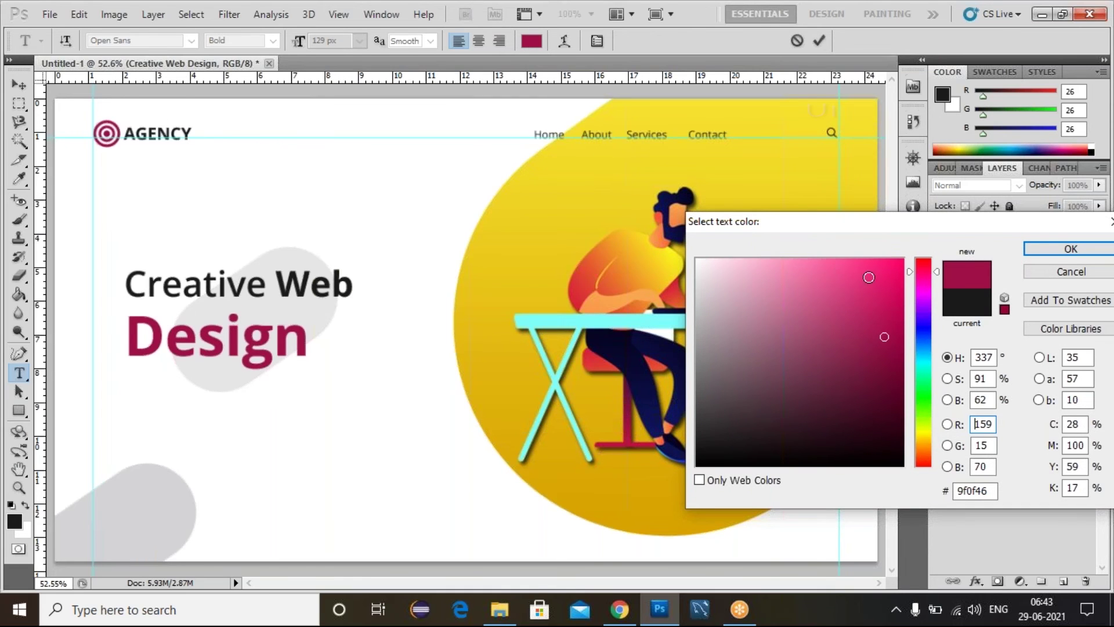
{"action": "left_click", "coordinate": [1071, 248]}
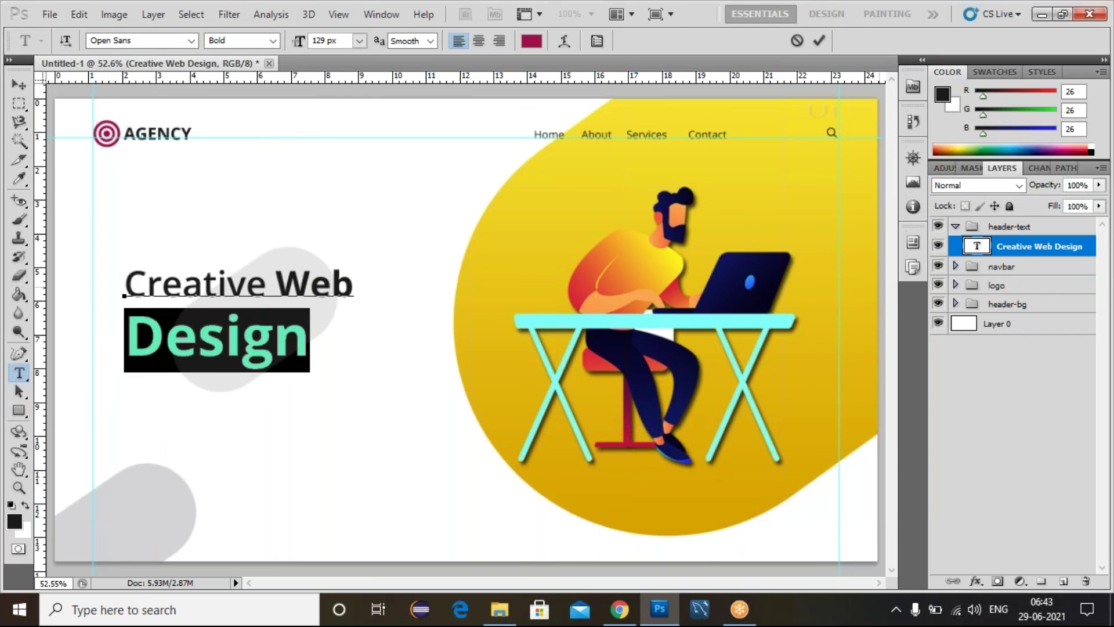
{"action": "left_click", "coordinate": [979, 250]}
{"action": "key", "text": "v"}
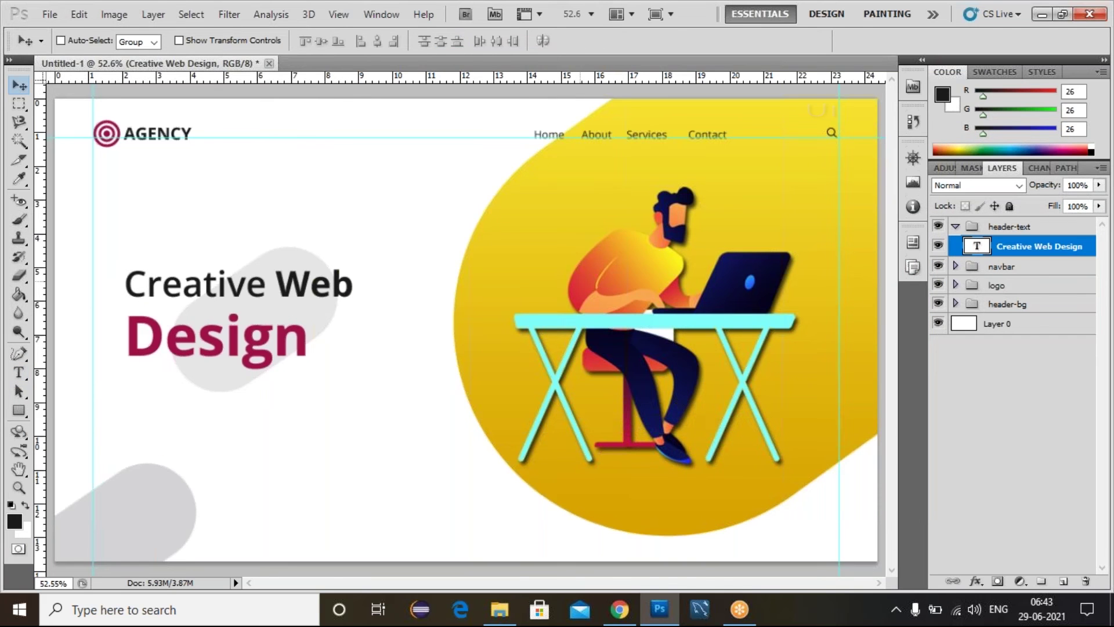
Scale the whole headline down slightly, align its left edge with the left vertical guide, and nudge it up.
{"action": "key", "text": "ctrl+t"}
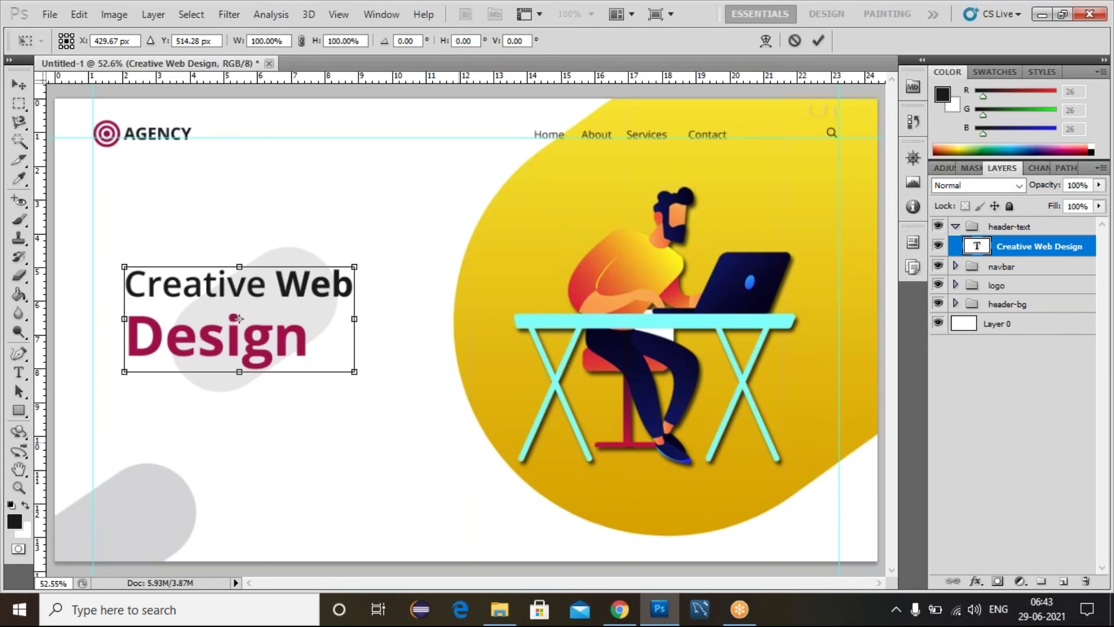
{"action": "left_click_drag", "start_coordinate": [353, 374], "coordinate": [253, 322]}
{"action": "key", "text": "Return"}
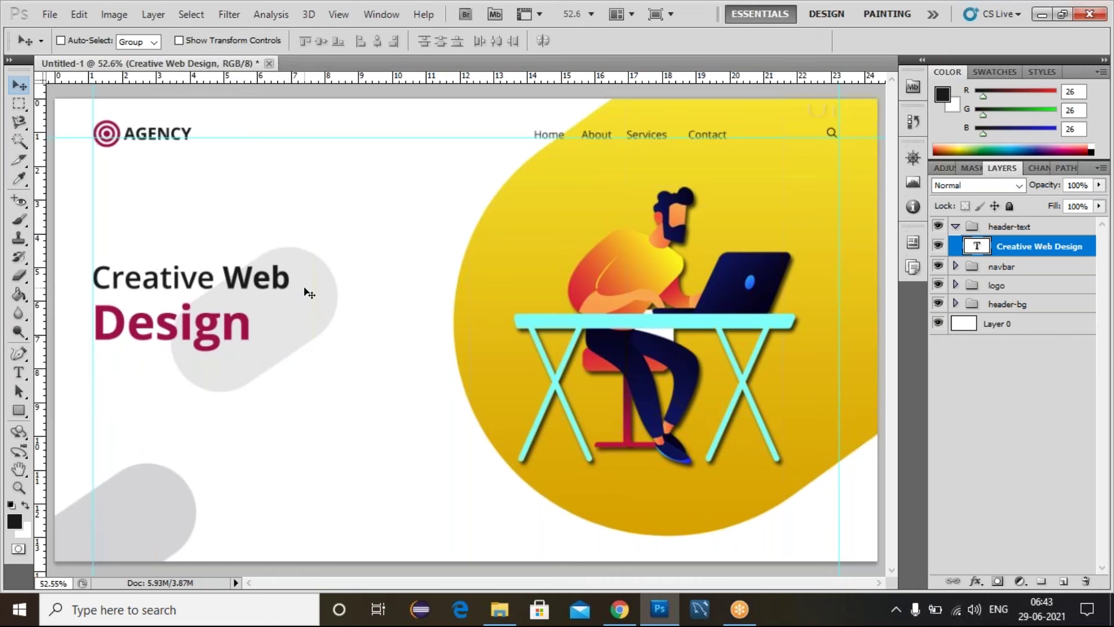
{"action": "key", "text": "shift+Up"}
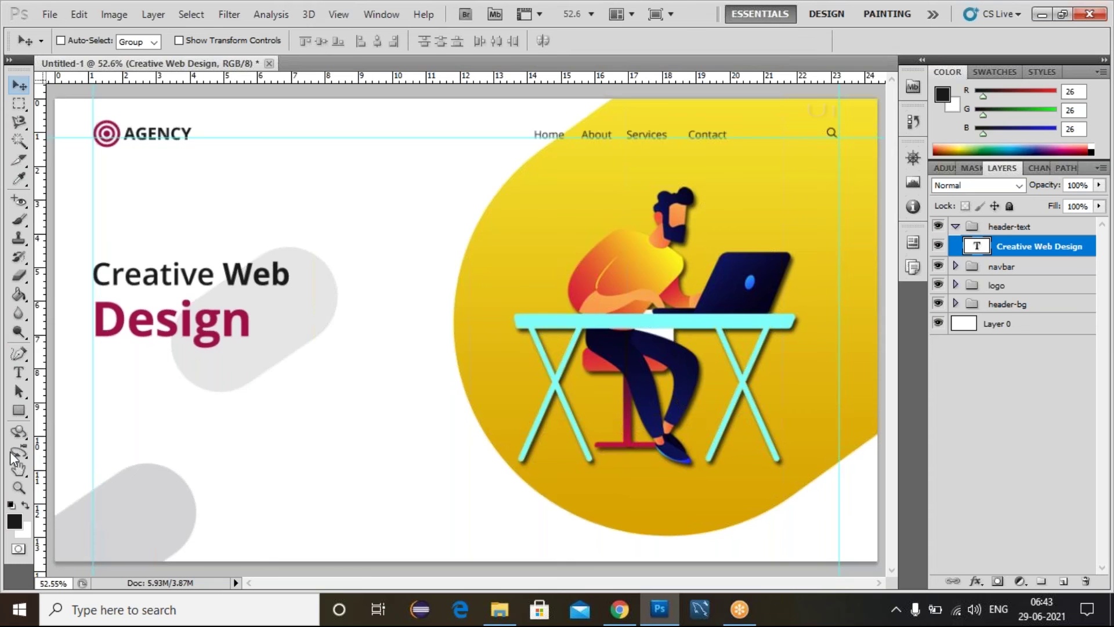
Start a new text line below the headline, switch to Chrome, search for "dummytext" and open a lorem ipsum generator site.
{"action": "left_click", "coordinate": [17, 376]}
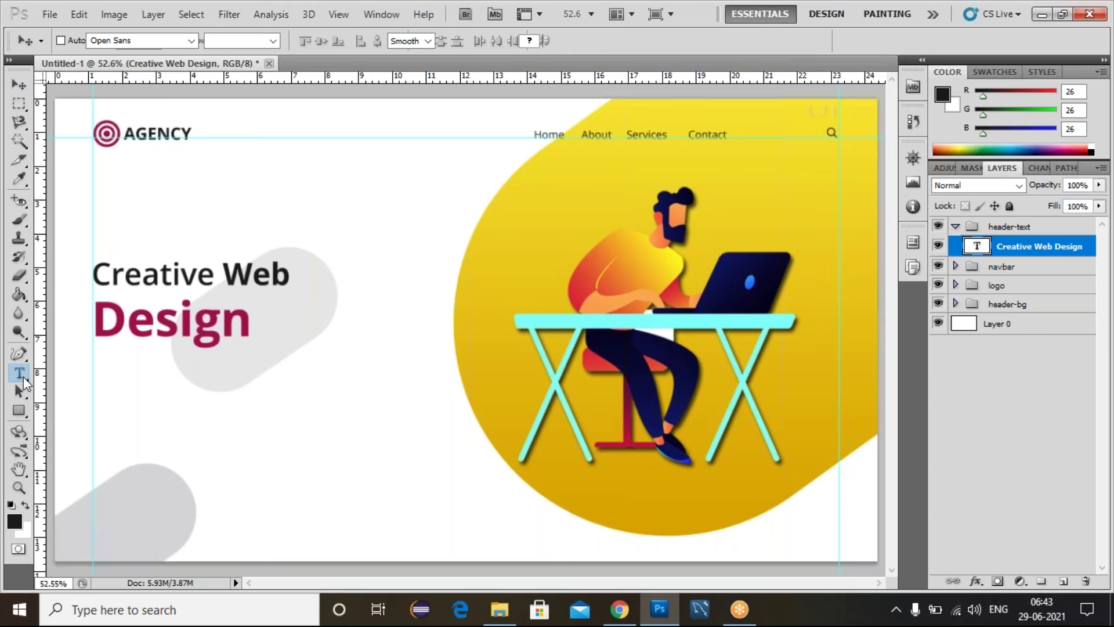
{"action": "left_click", "coordinate": [117, 381]}
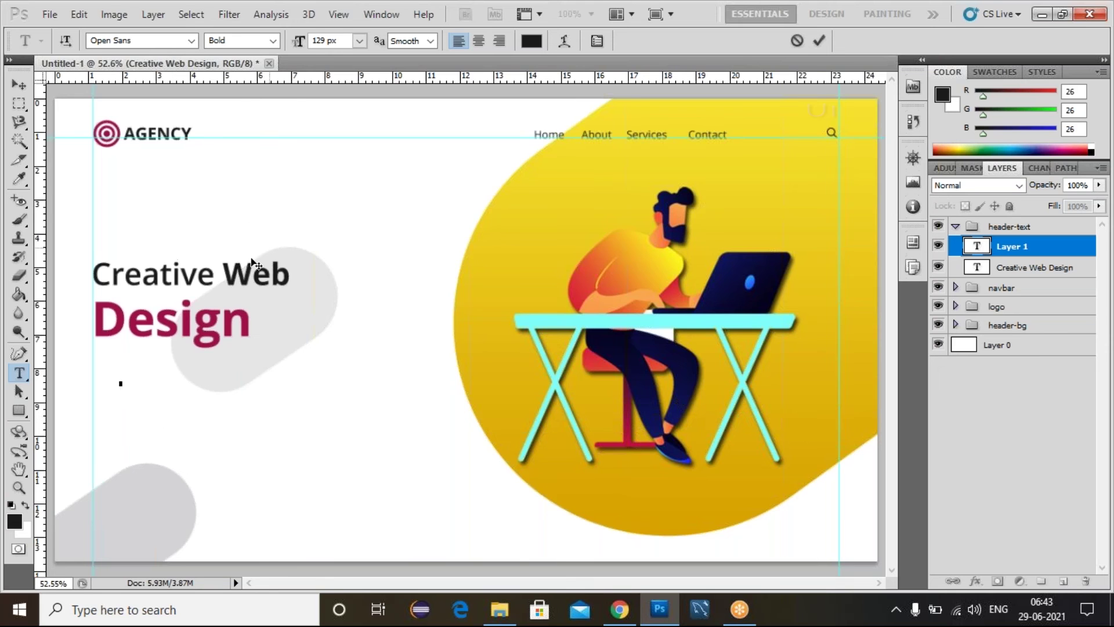
{"action": "left_click", "coordinate": [619, 608]}
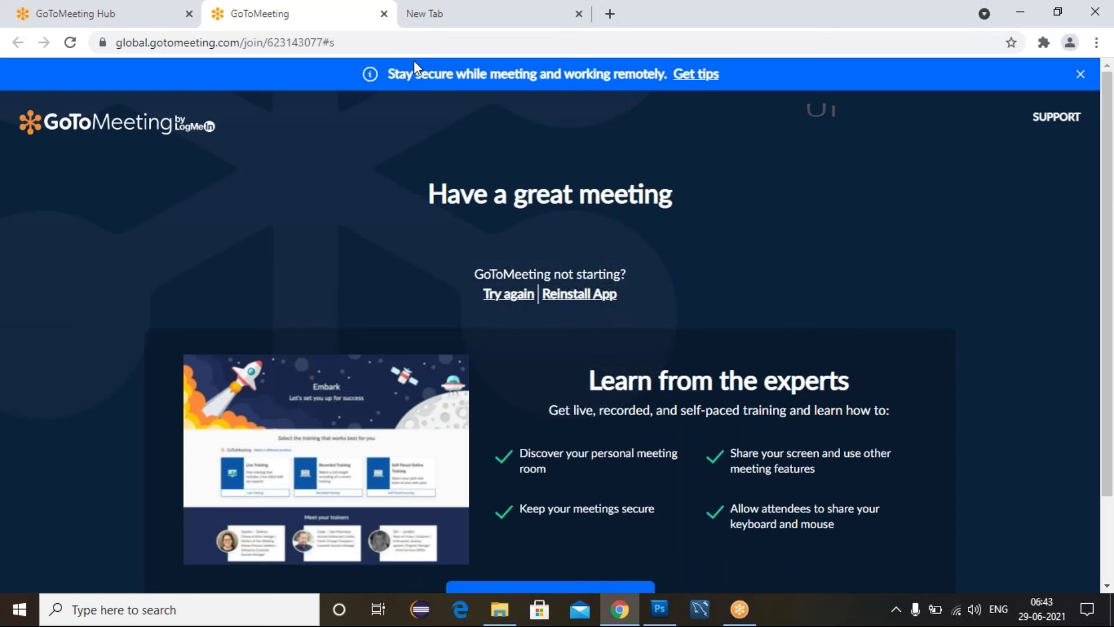
{"action": "key", "text": "ctrl+t"}
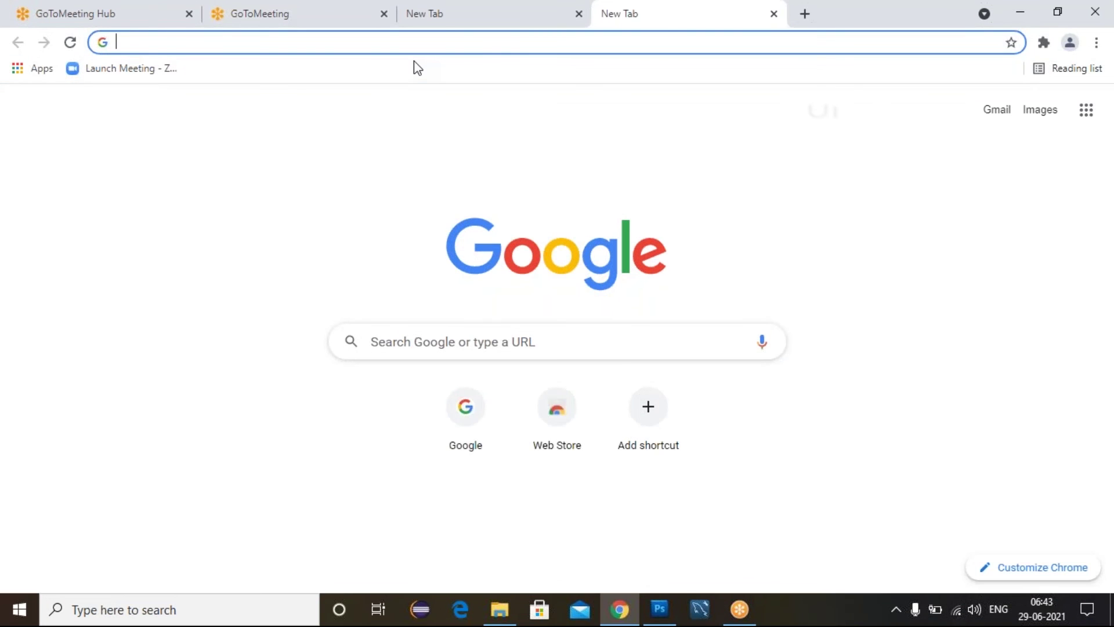
{"action": "type", "text": "dumm"}
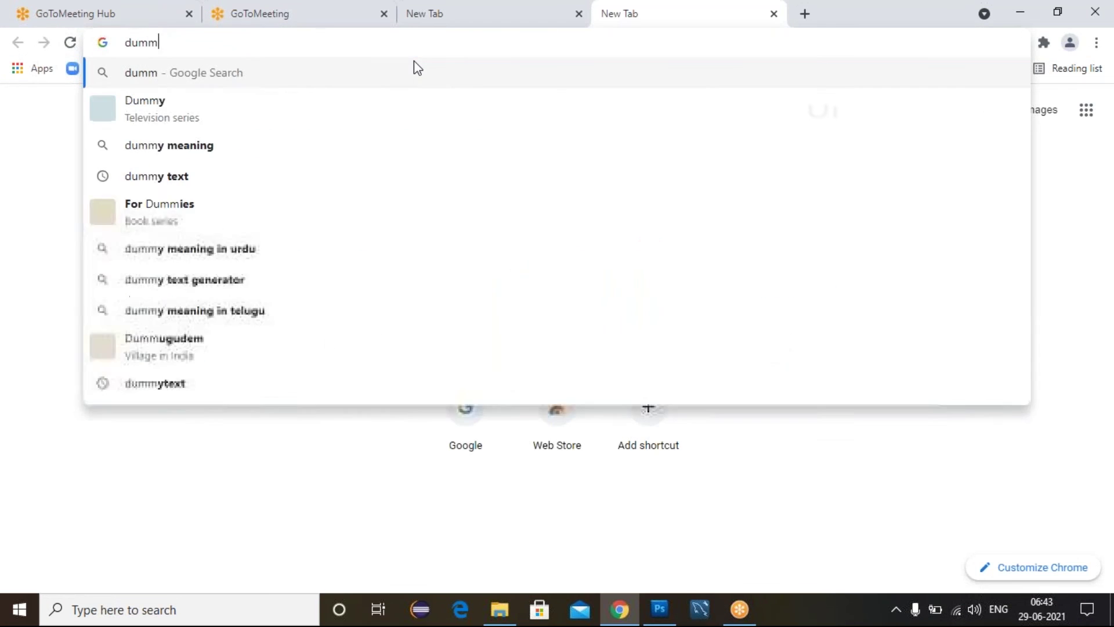
{"action": "type", "text": "ytext"}
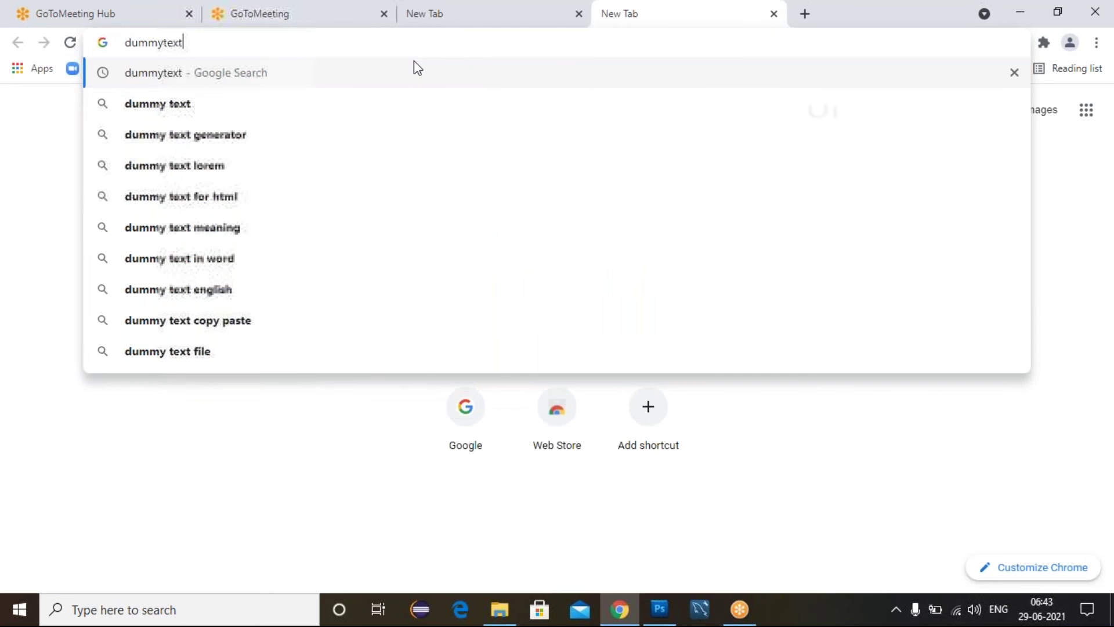
{"action": "key", "text": "Return"}
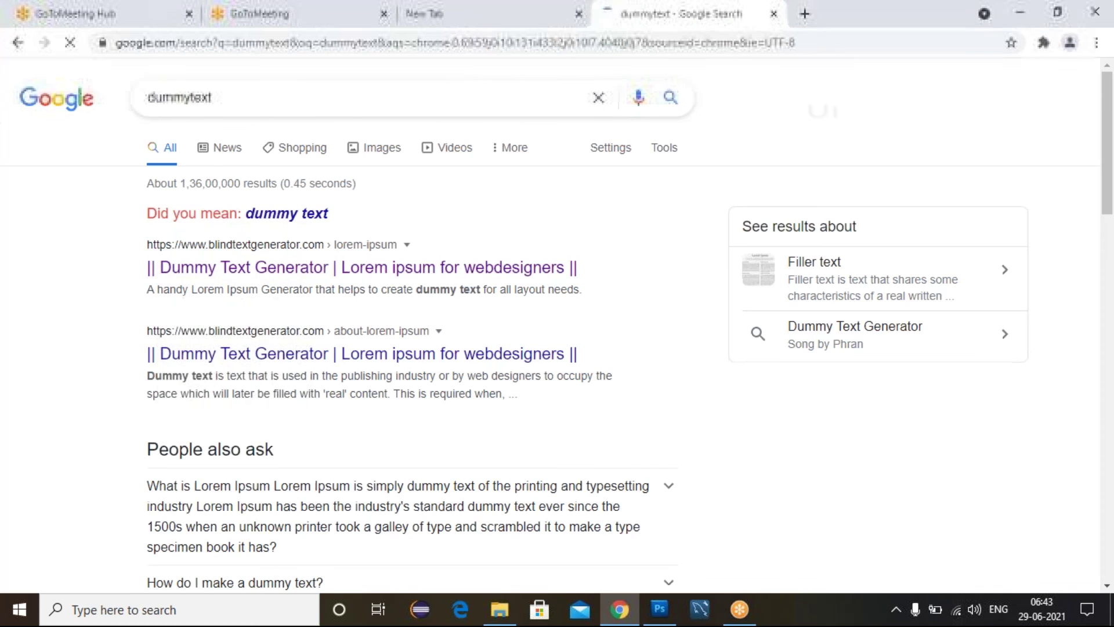
{"action": "left_click", "coordinate": [255, 268]}
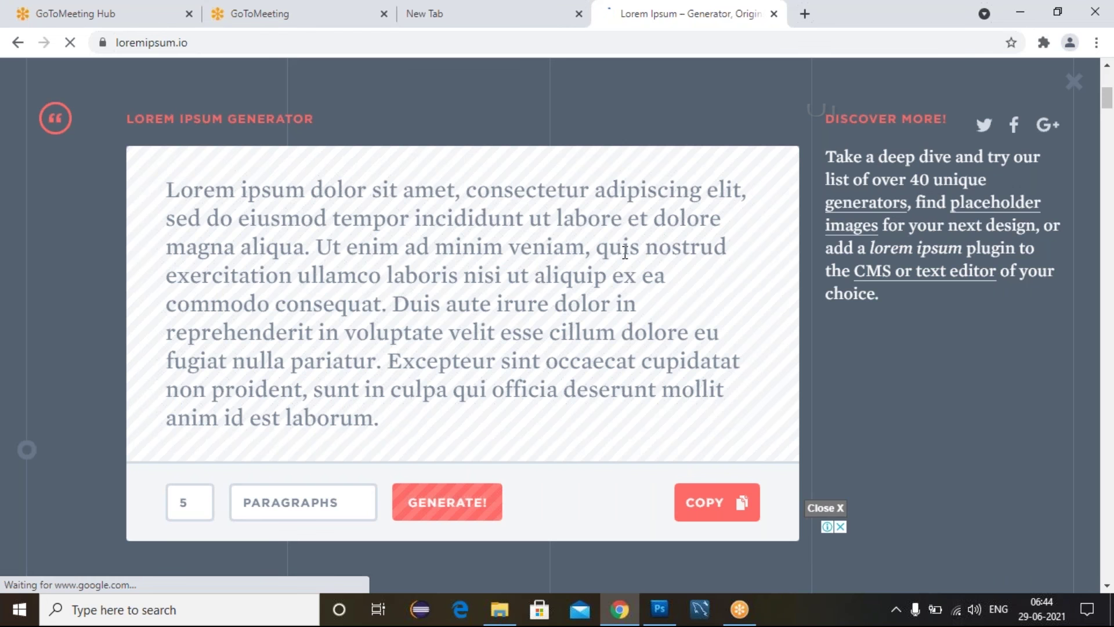
Copy "Lorem ipsum dolor sit amet, consectetur adipiscing elit" from the generator page into the new text line in Photoshop and commit it.
{"action": "left_click_drag", "start_coordinate": [741, 196], "coordinate": [164, 198]}
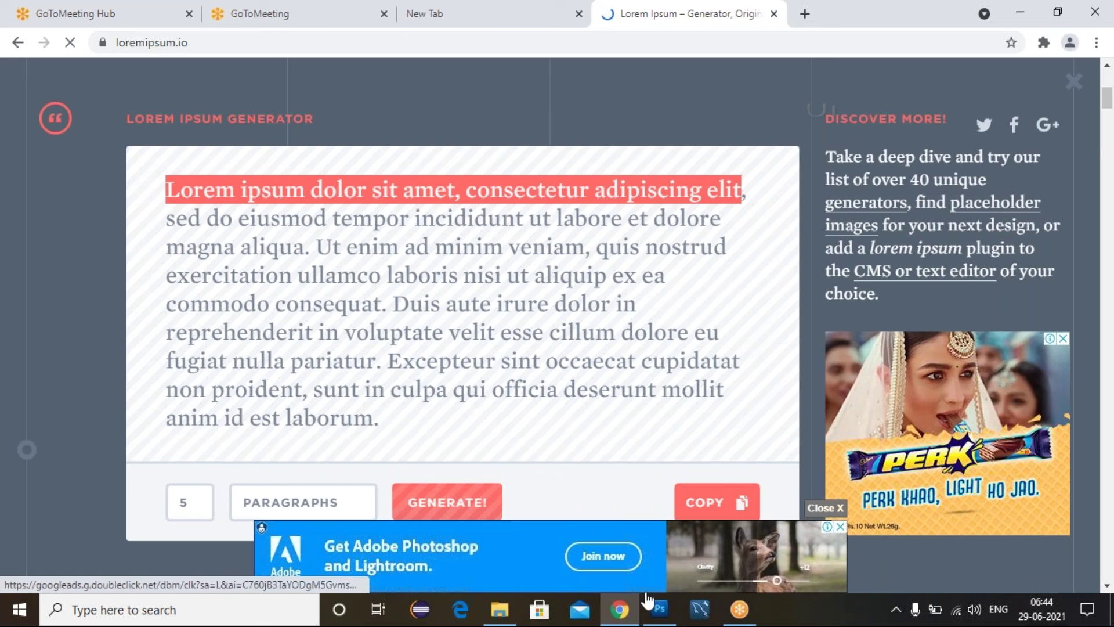
{"action": "left_click", "coordinate": [659, 608]}
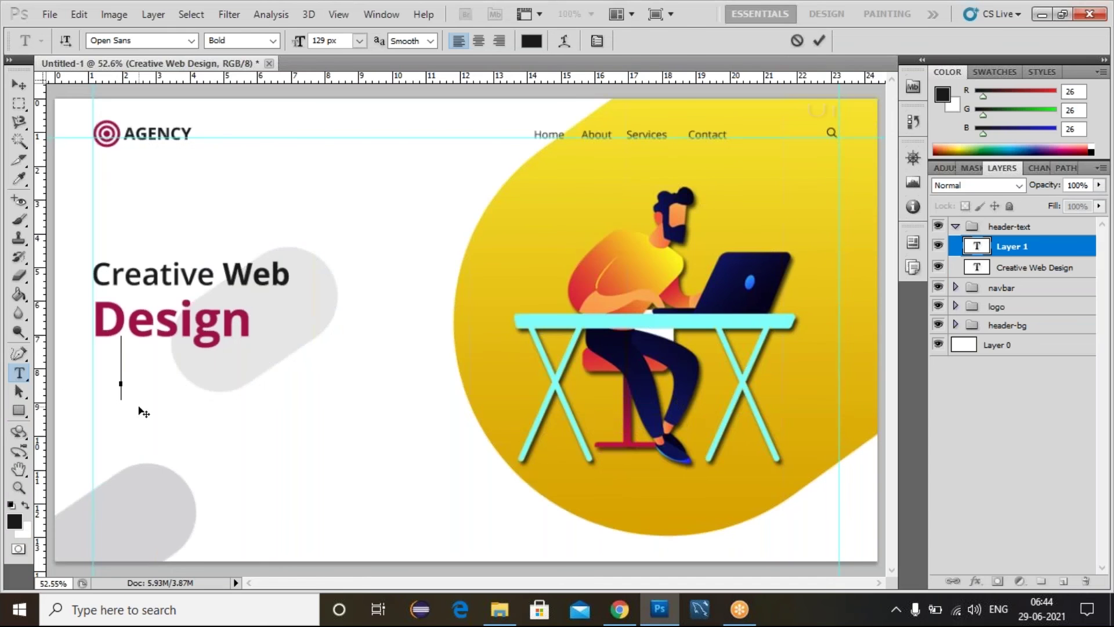
{"action": "type", "text": "Lorem ipsum dolor sit amet"}
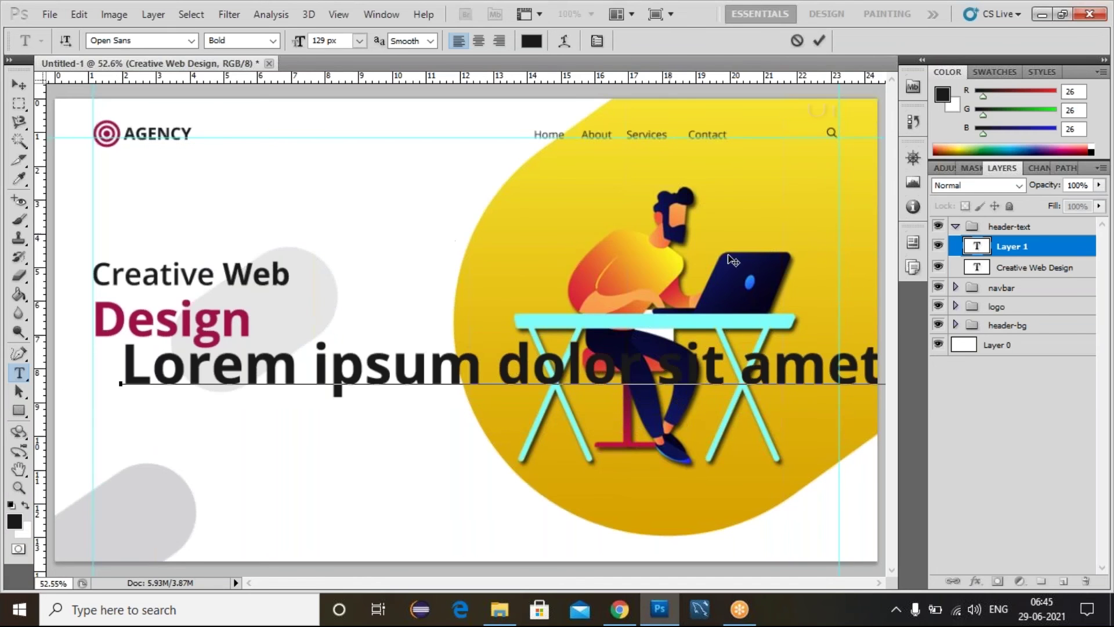
{"action": "left_click", "coordinate": [969, 250]}
Reduce the font size of the whole lorem ipsum line to 25 px.
{"action": "double_click", "coordinate": [975, 249]}
{"action": "left_click", "coordinate": [974, 248]}
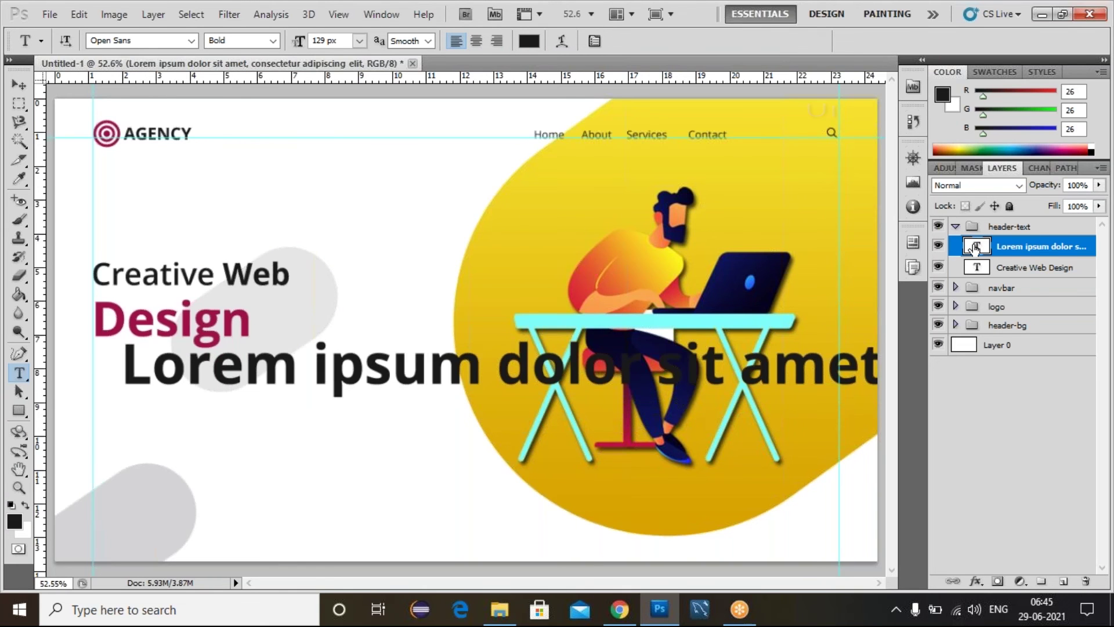
{"action": "double_click", "coordinate": [974, 249]}
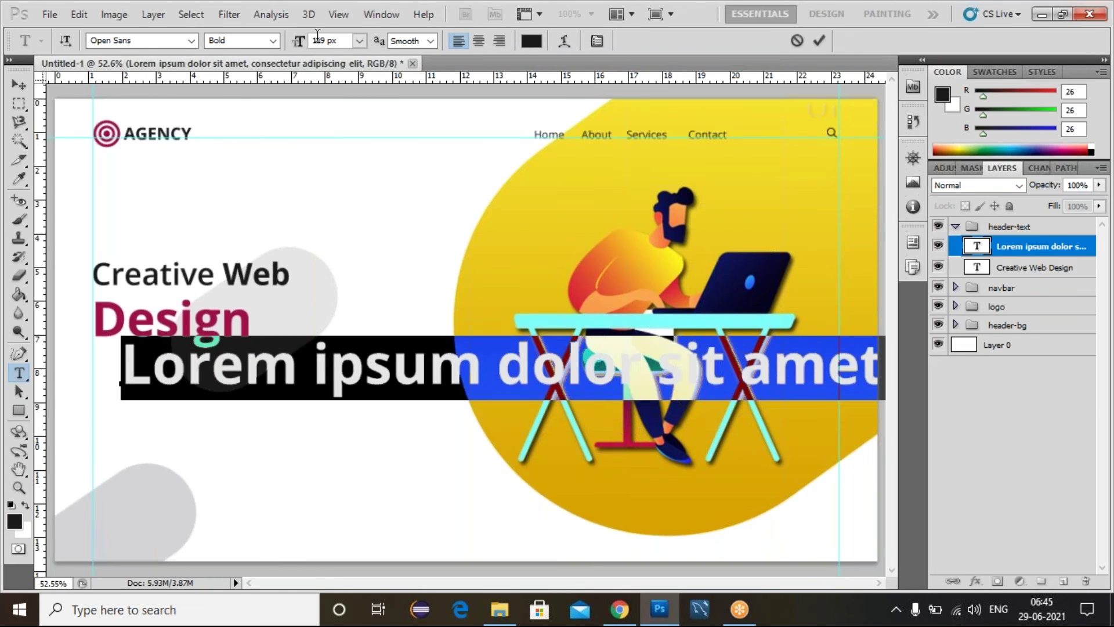
{"action": "key", "text": "Return"}
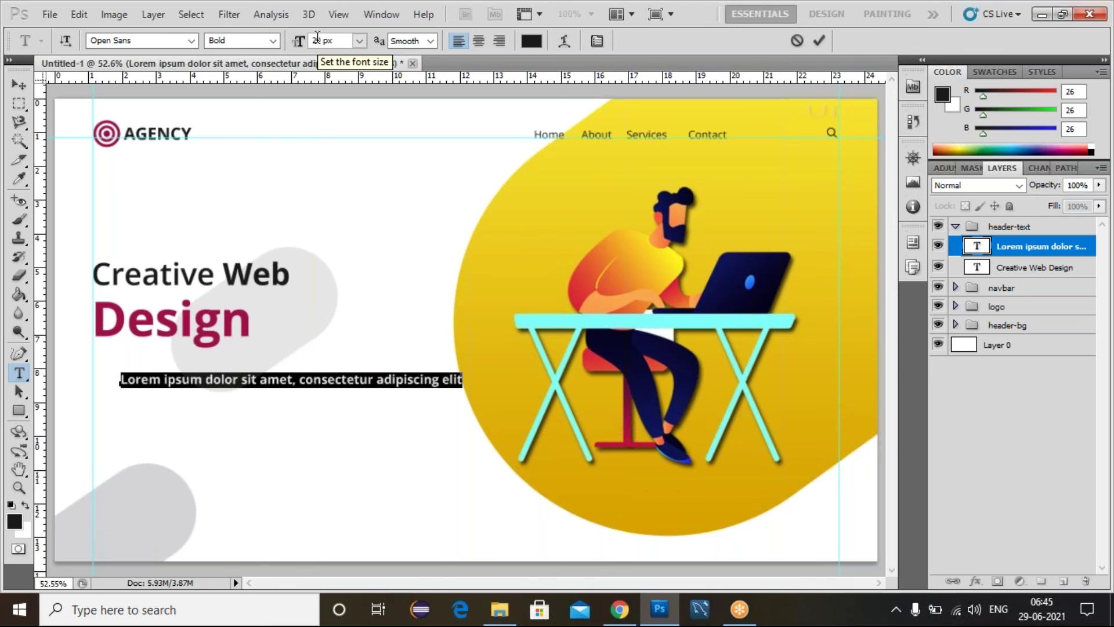
{"action": "key", "text": "Down"}
{"action": "key", "text": "Down"}
{"action": "key", "text": "Down"}
{"action": "key", "text": "Down"}
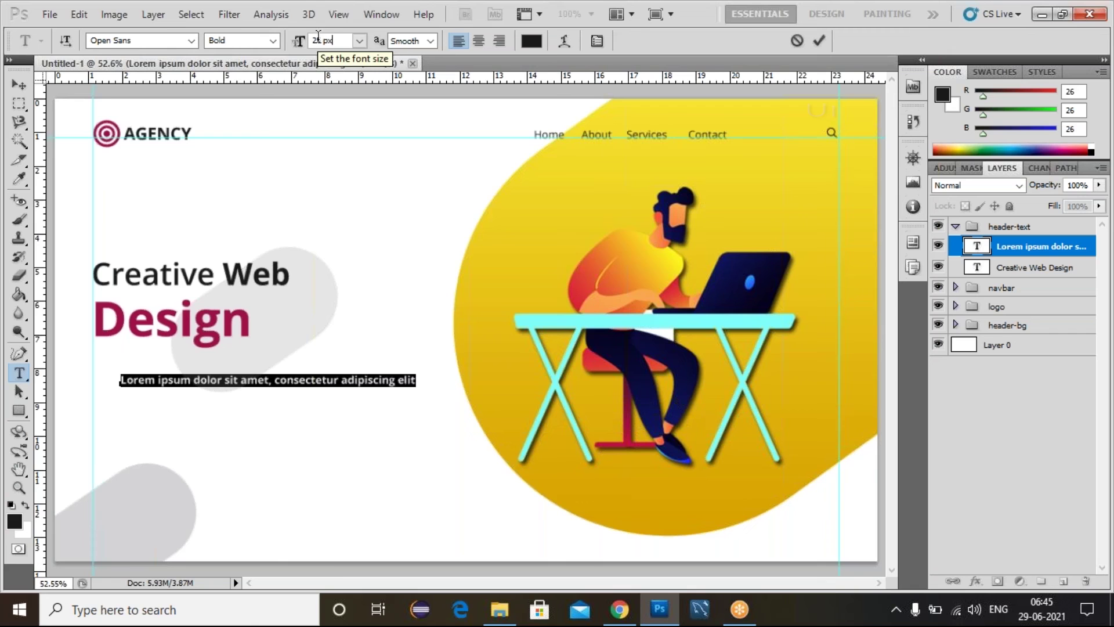
Set the lorem ipsum line to the Regular weight and commit the text.
{"action": "left_click", "coordinate": [276, 41]}
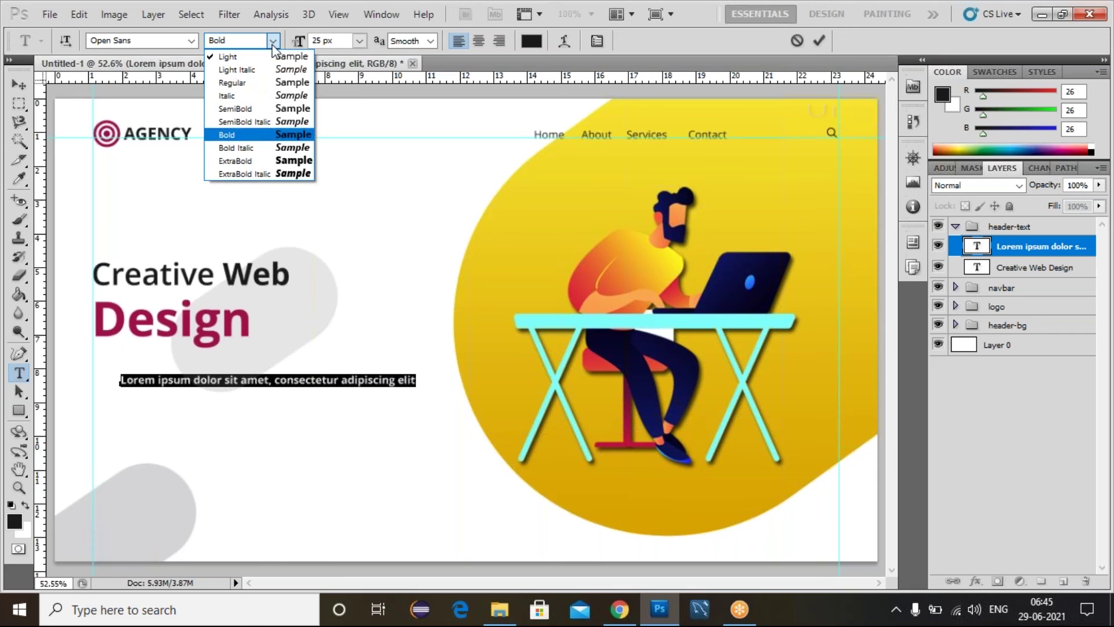
{"action": "left_click", "coordinate": [261, 83]}
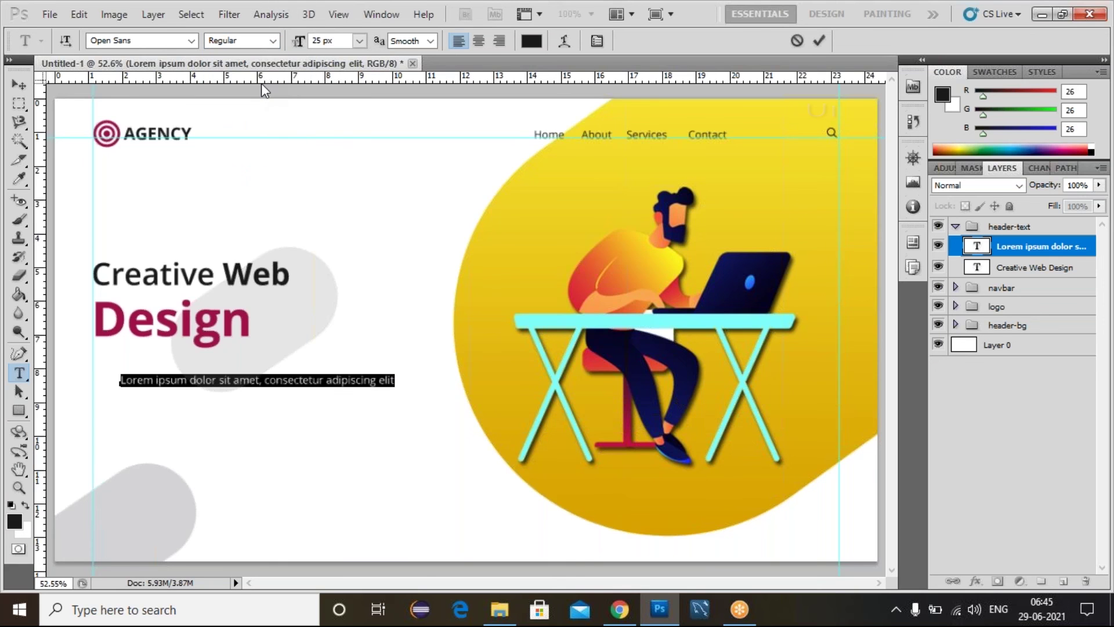
{"action": "left_click", "coordinate": [597, 42]}
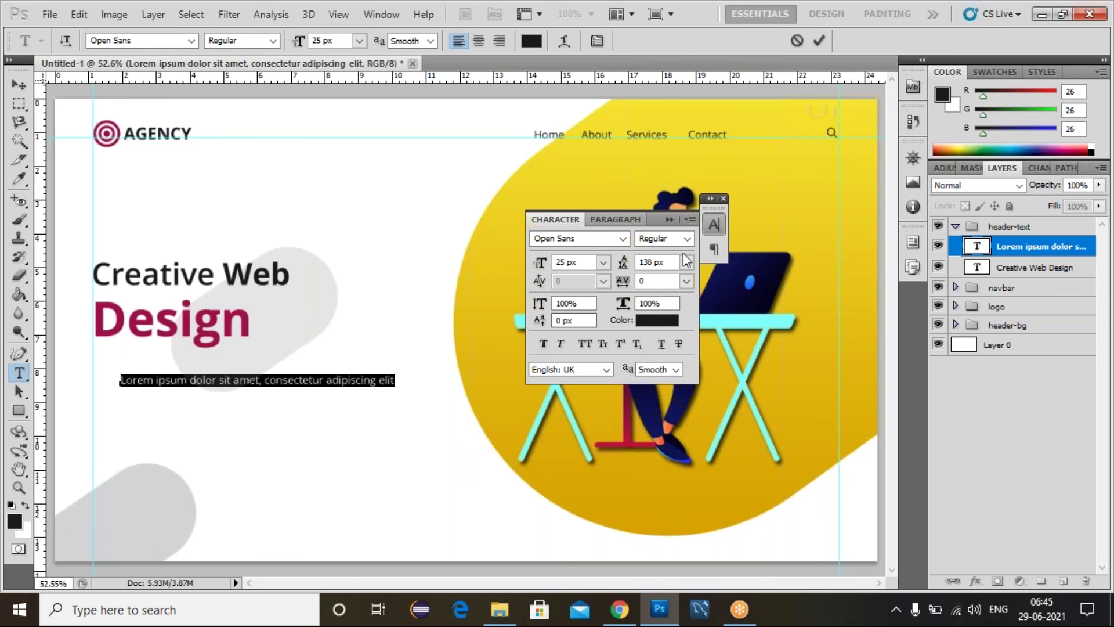
{"action": "left_click", "coordinate": [670, 220]}
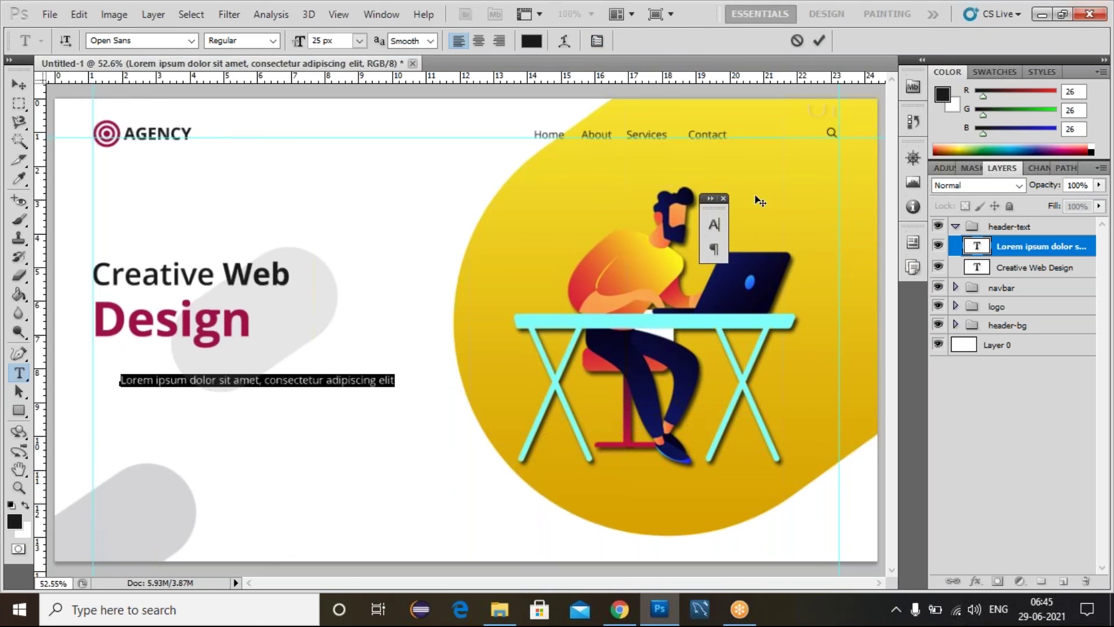
{"action": "left_click", "coordinate": [723, 198]}
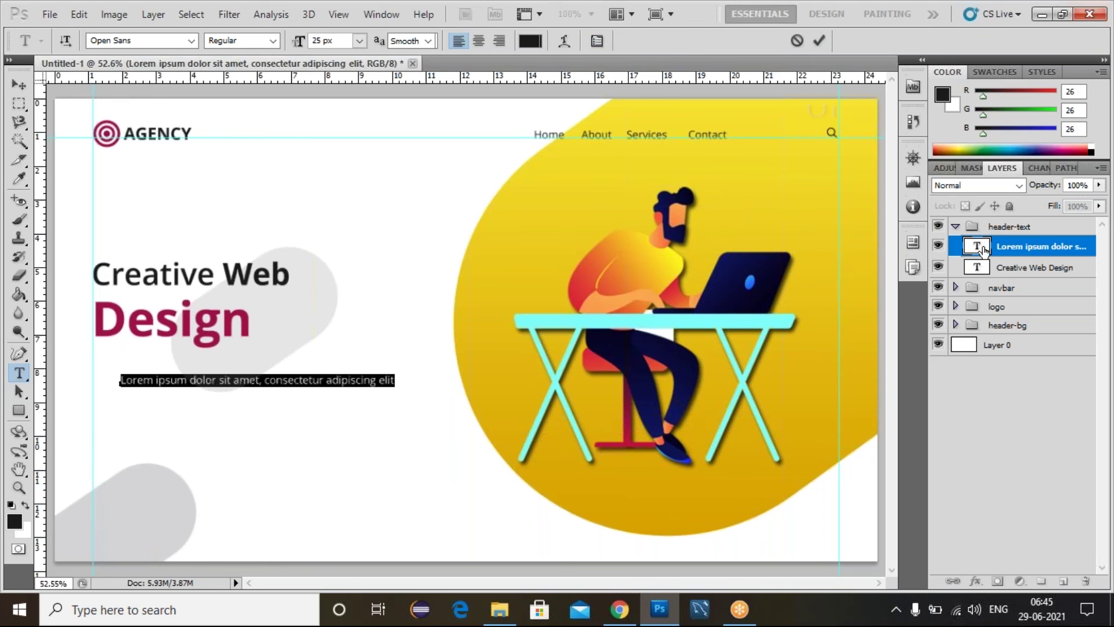
{"action": "key", "text": "ctrl+Return"}
Move the lorem ipsum line just below "Design", with its left edge on the left vertical guide.
{"action": "left_click", "coordinate": [19, 85]}
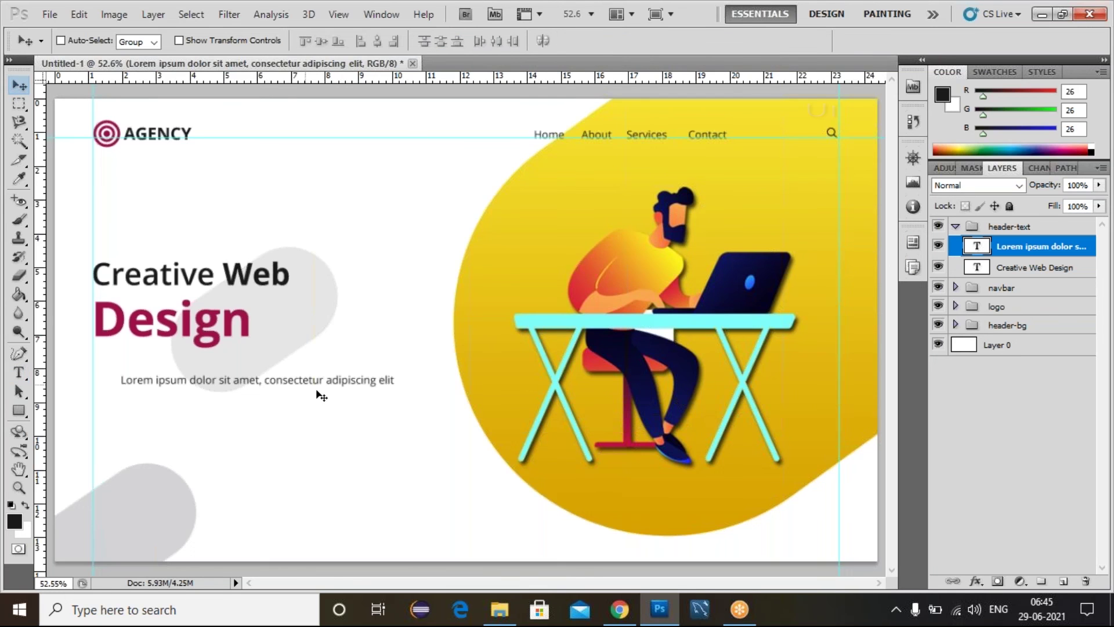
{"action": "left_click_drag", "start_coordinate": [340, 390], "coordinate": [315, 376]}
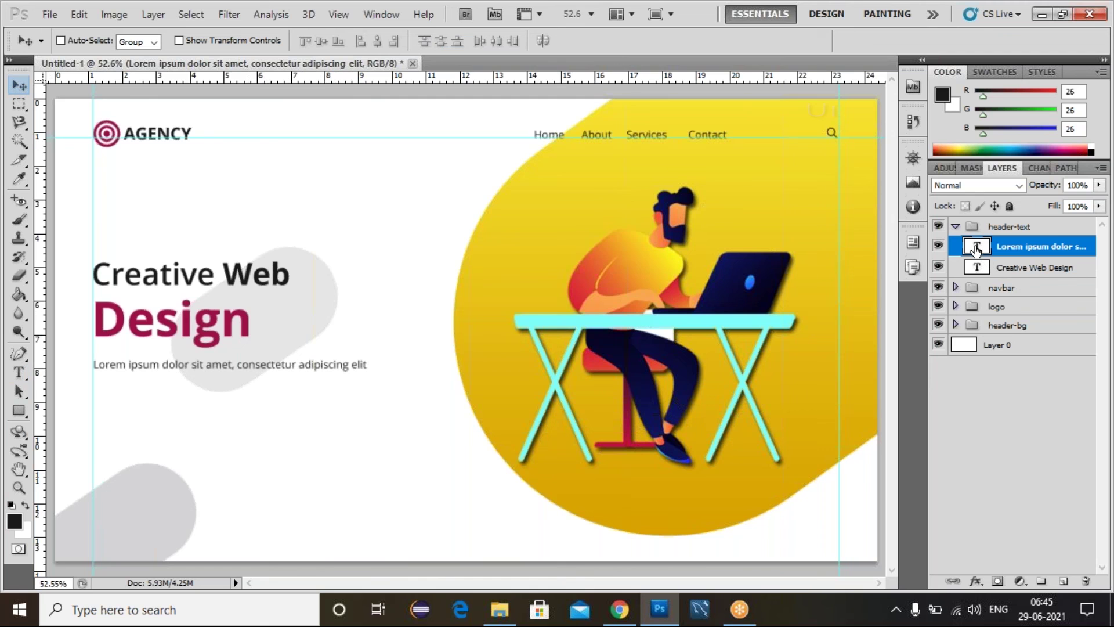
{"action": "key", "text": "Down"}
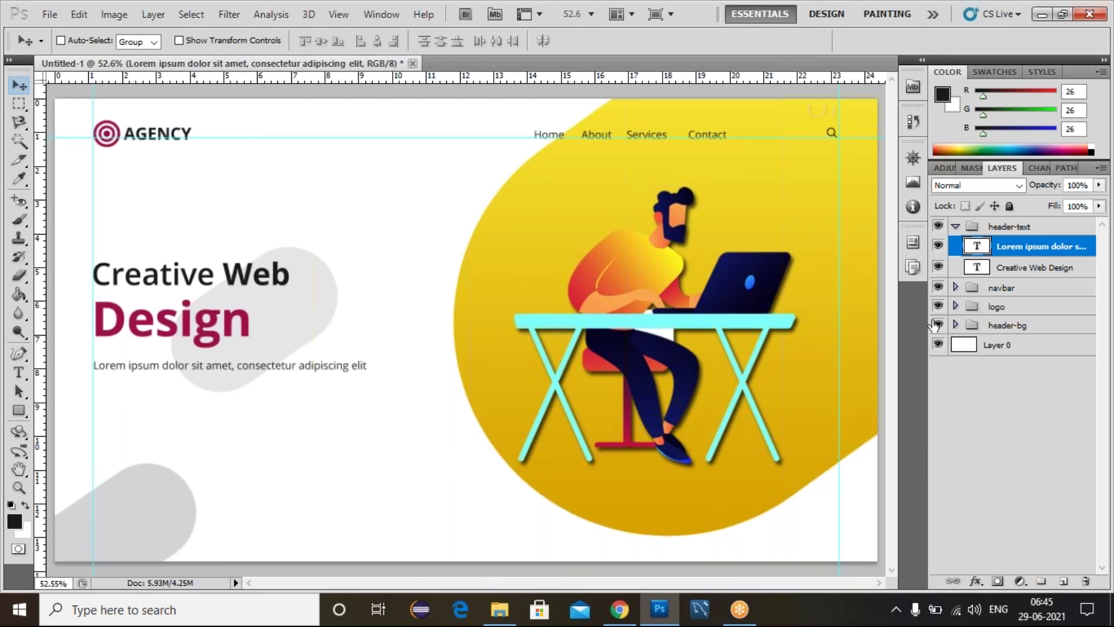
Collapse the header-text group and create a new layer group above it named "common button".
{"action": "left_click", "coordinate": [956, 226]}
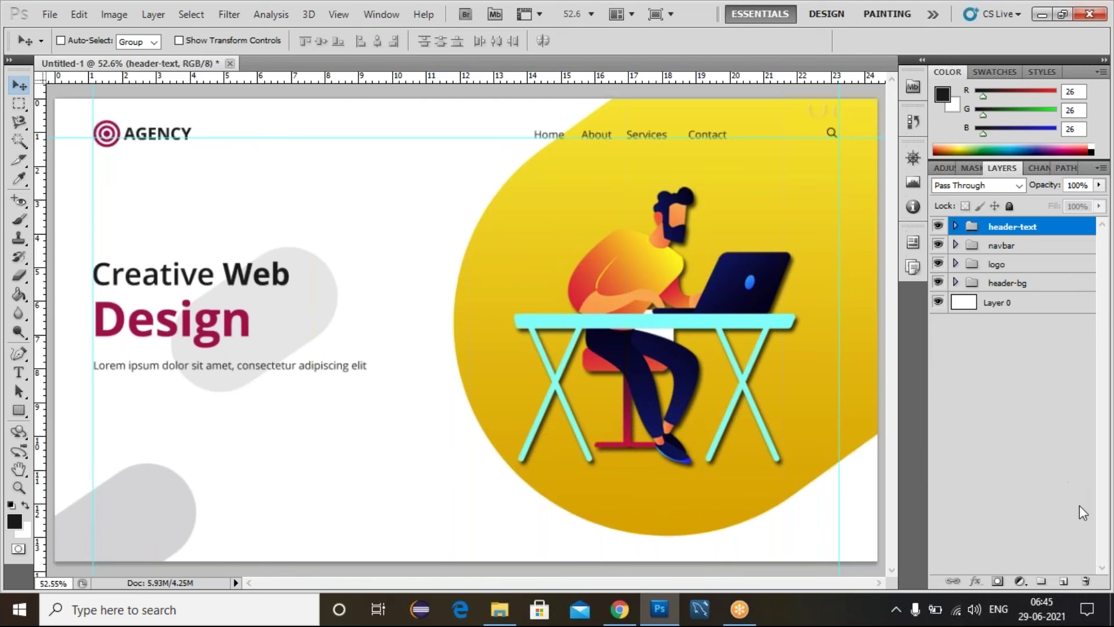
{"action": "left_click", "coordinate": [1042, 582]}
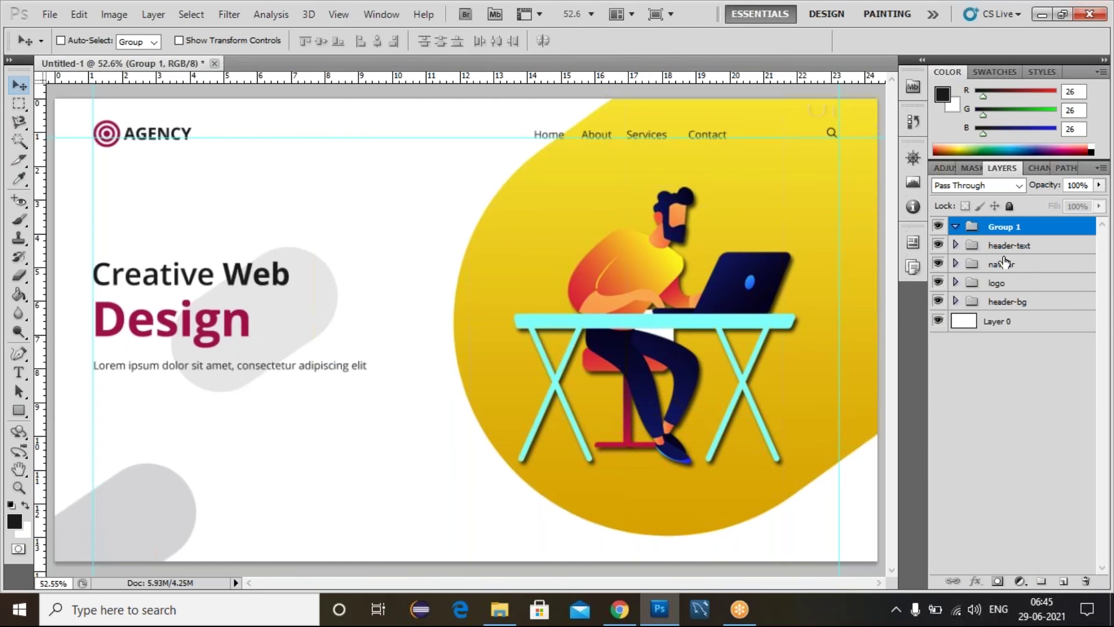
{"action": "double_click", "coordinate": [1018, 233]}
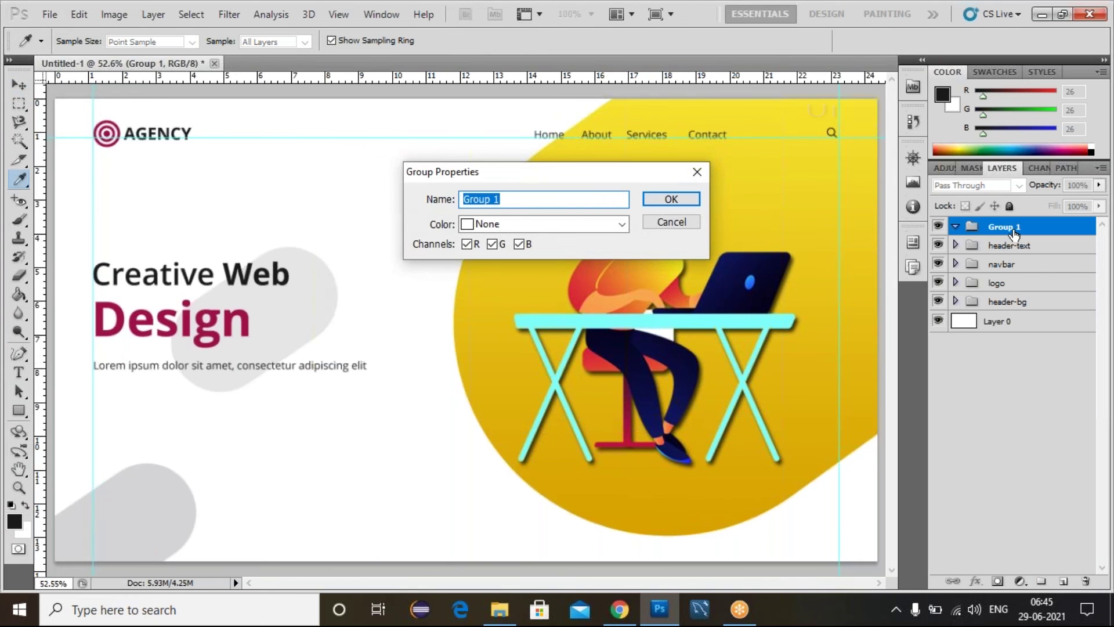
{"action": "key", "text": "BackSpace"}
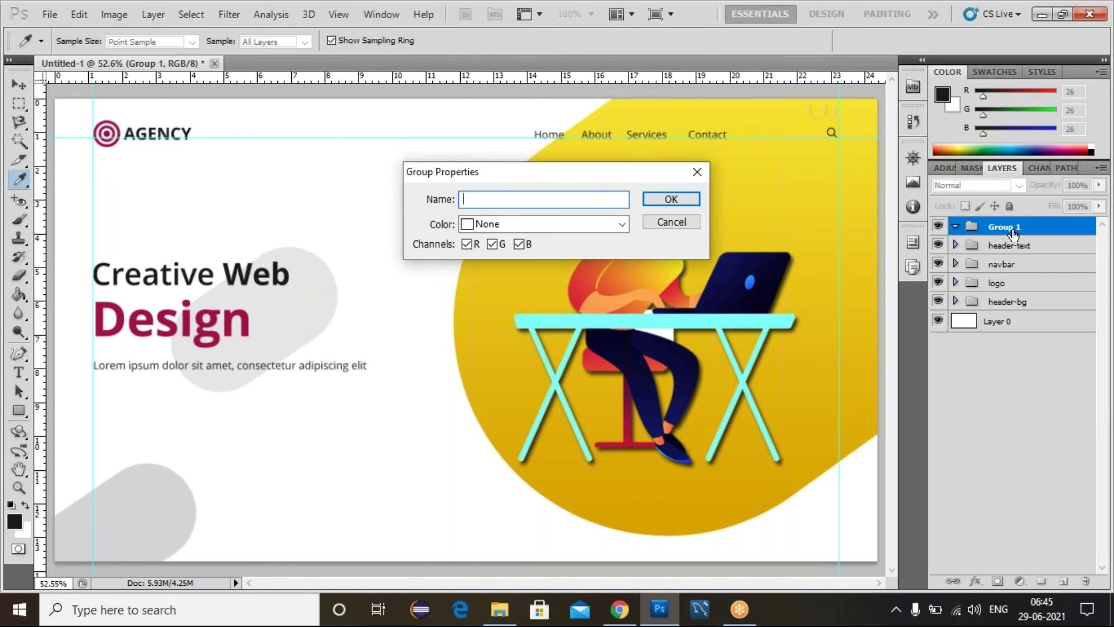
{"action": "type", "text": "common button"}
{"action": "left_click", "coordinate": [646, 198]}
{"action": "key", "text": "v"}
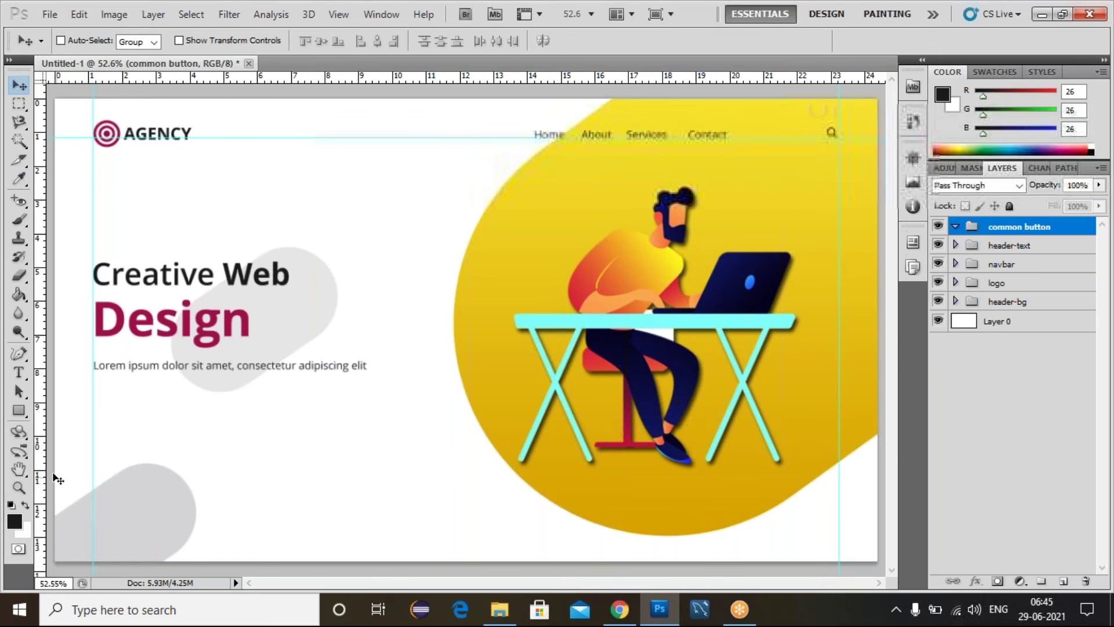
Draw a pill-shaped rounded rectangle with a 450 px radius below the lorem ipsum line, inside the common button group.
{"action": "left_click", "coordinate": [19, 410]}
{"action": "left_click", "coordinate": [66, 424]}
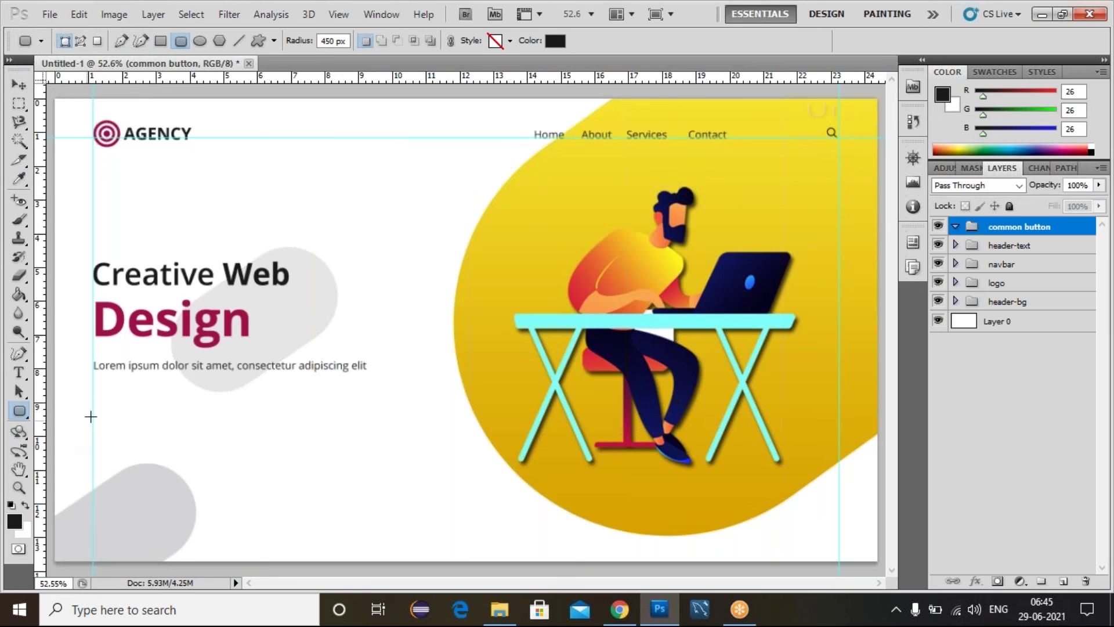
{"action": "left_click_drag", "start_coordinate": [104, 405], "coordinate": [241, 447]}
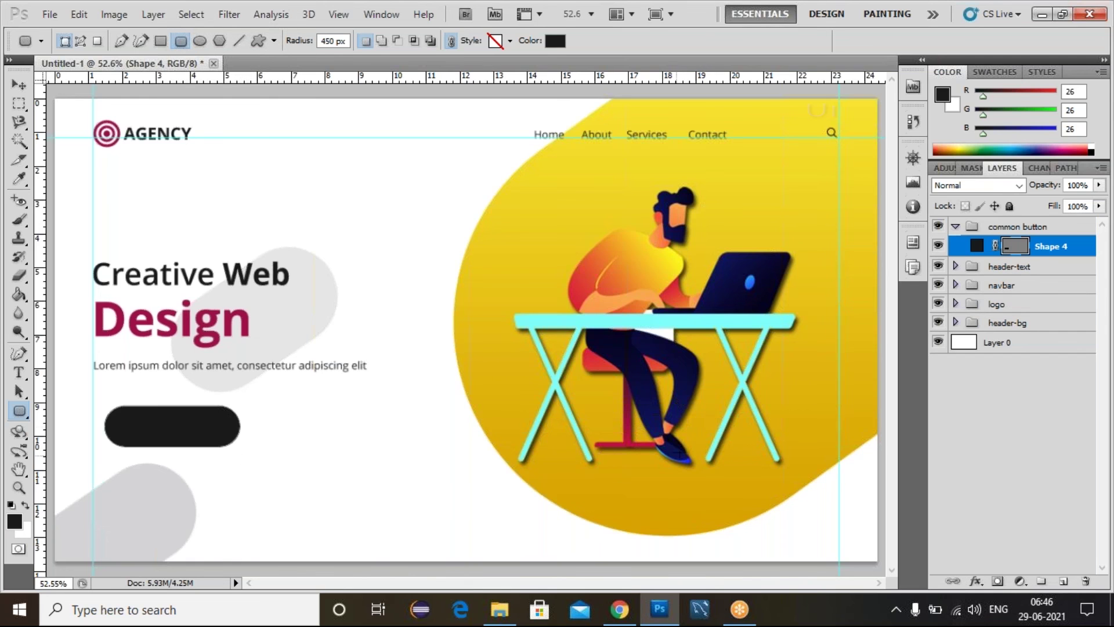
Recolor the button shape to the crimson #9f0f46 sampled from the "Design" headline word.
{"action": "double_click", "coordinate": [980, 247]}
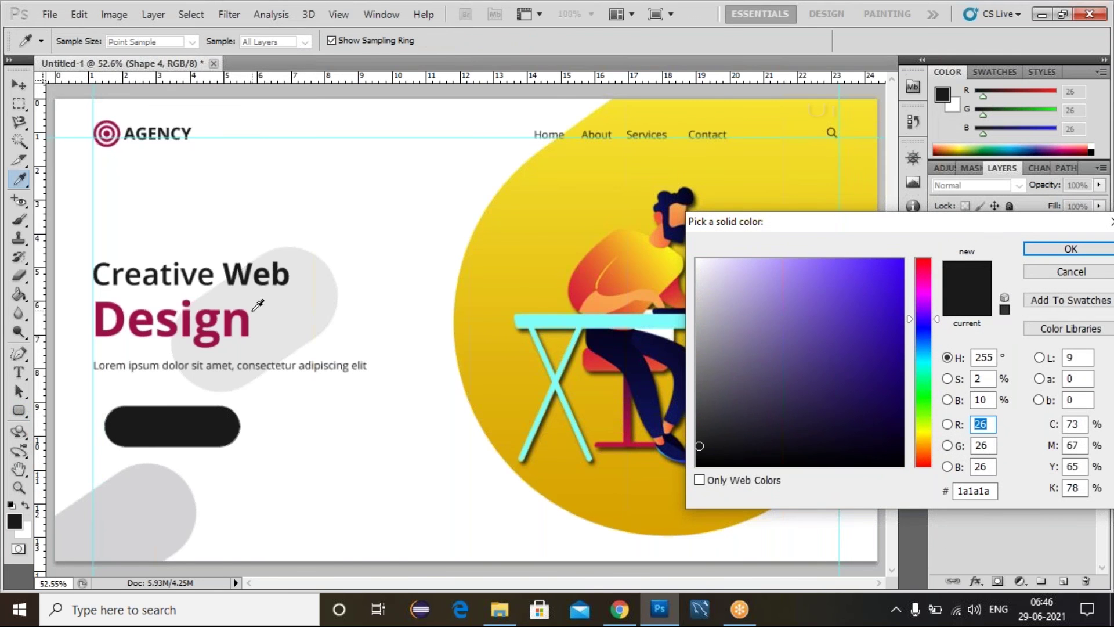
{"action": "left_click", "coordinate": [250, 311]}
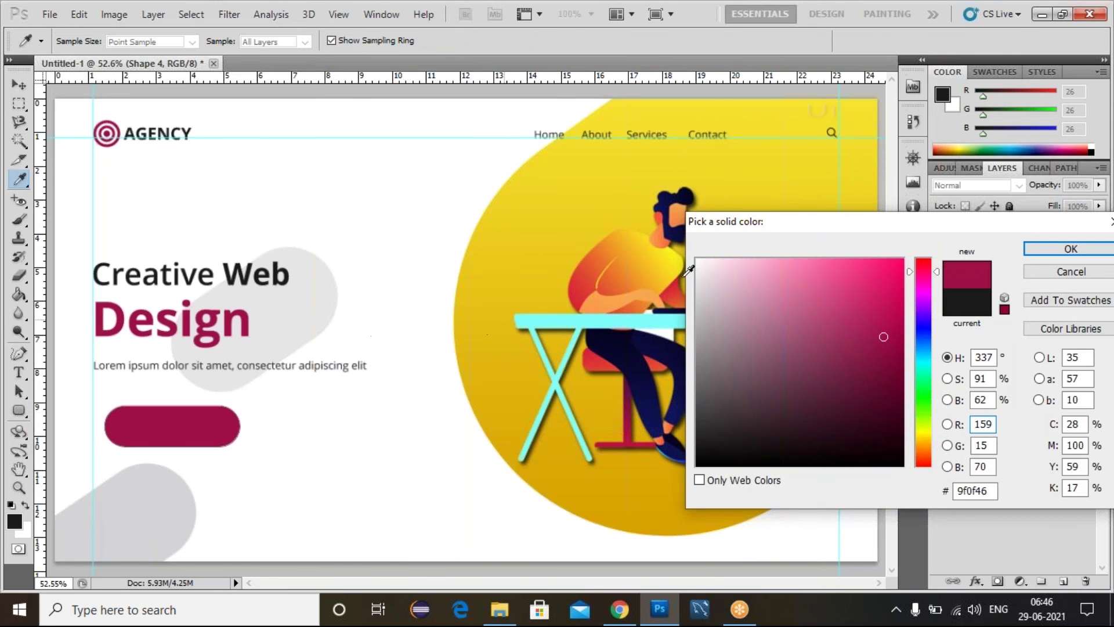
{"action": "left_click", "coordinate": [1047, 249]}
{"action": "left_click", "coordinate": [1057, 414]}
{"action": "key", "text": "v"}
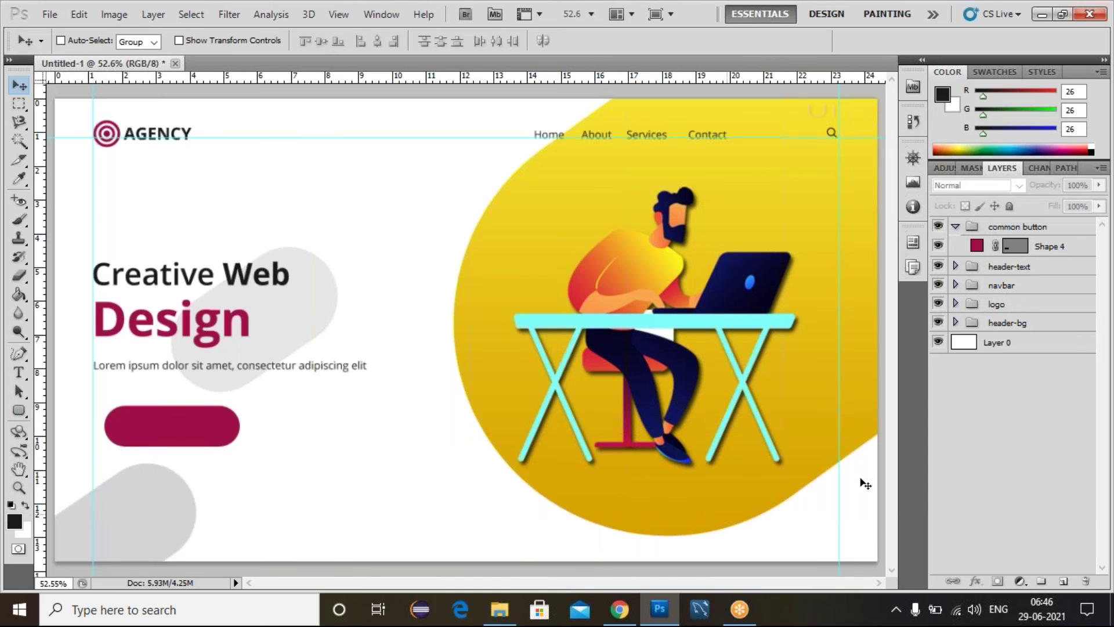
Move the button shape so its left edge sits on the left vertical guide, and nudge it slightly down.
{"action": "left_click", "coordinate": [1033, 252]}
{"action": "key", "text": "shift+Left"}
{"action": "key", "text": "shift+Left"}
{"action": "key", "text": "shift+Left"}
{"action": "key", "text": "shift+Left"}
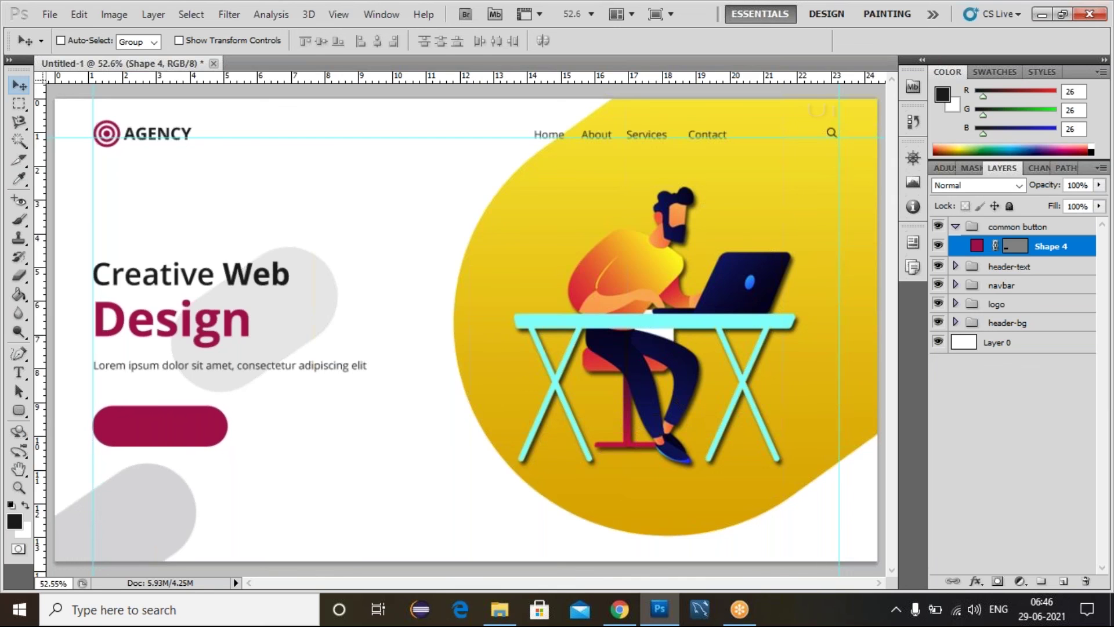
{"action": "key", "text": "Down"}
{"action": "key", "text": "Down"}
{"action": "key", "text": "Down"}
{"action": "key", "text": "Down"}
{"action": "key", "text": "Down"}
{"action": "key", "text": "Down"}
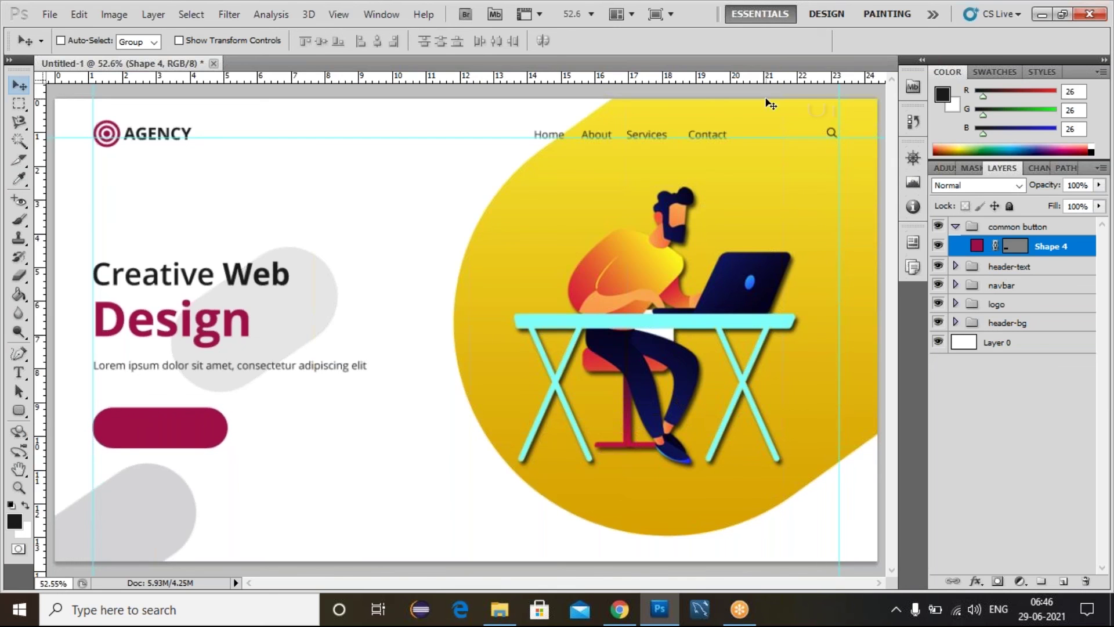
Add the text "Explore More" on the crimson button, inside the common button group, and commit it.
{"action": "left_click", "coordinate": [1004, 228]}
{"action": "left_click", "coordinate": [22, 375]}
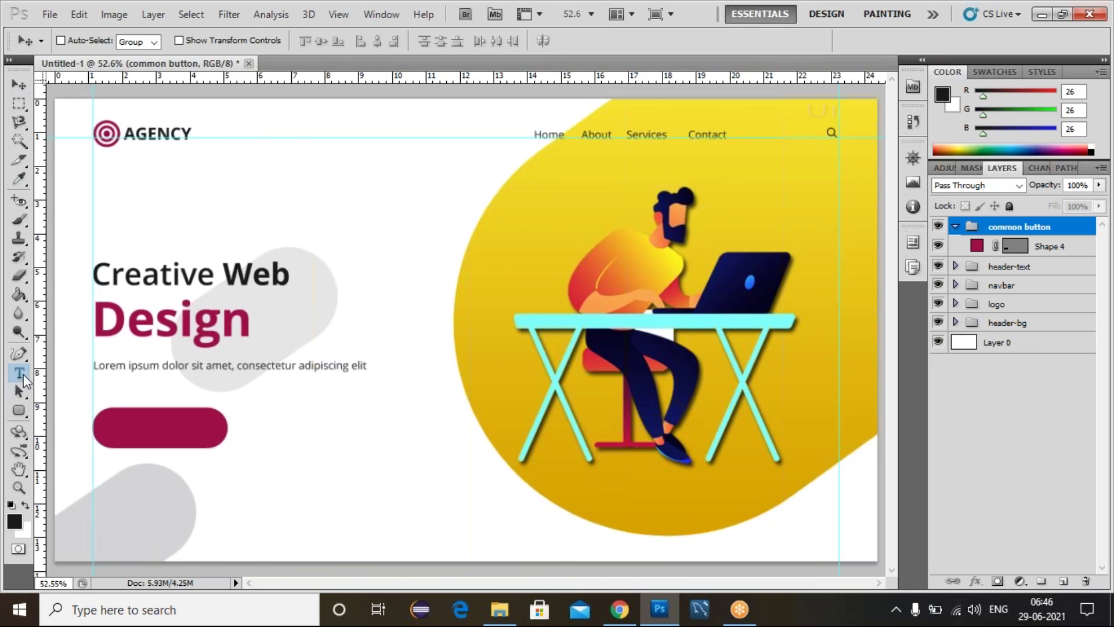
{"action": "left_click", "coordinate": [124, 428]}
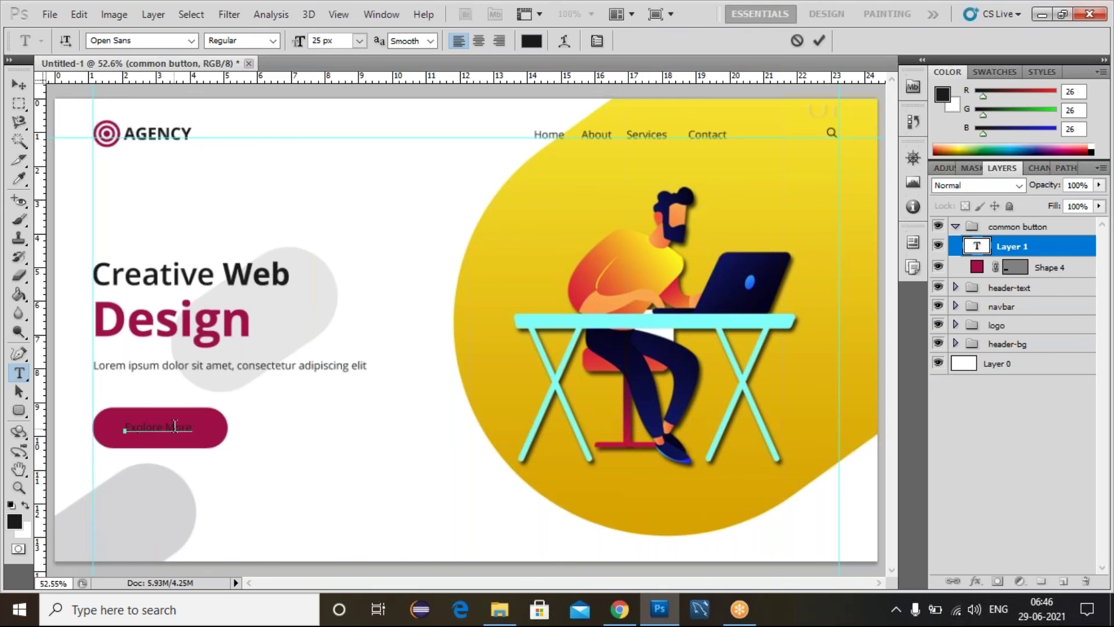
{"action": "left_click", "coordinate": [980, 246]}
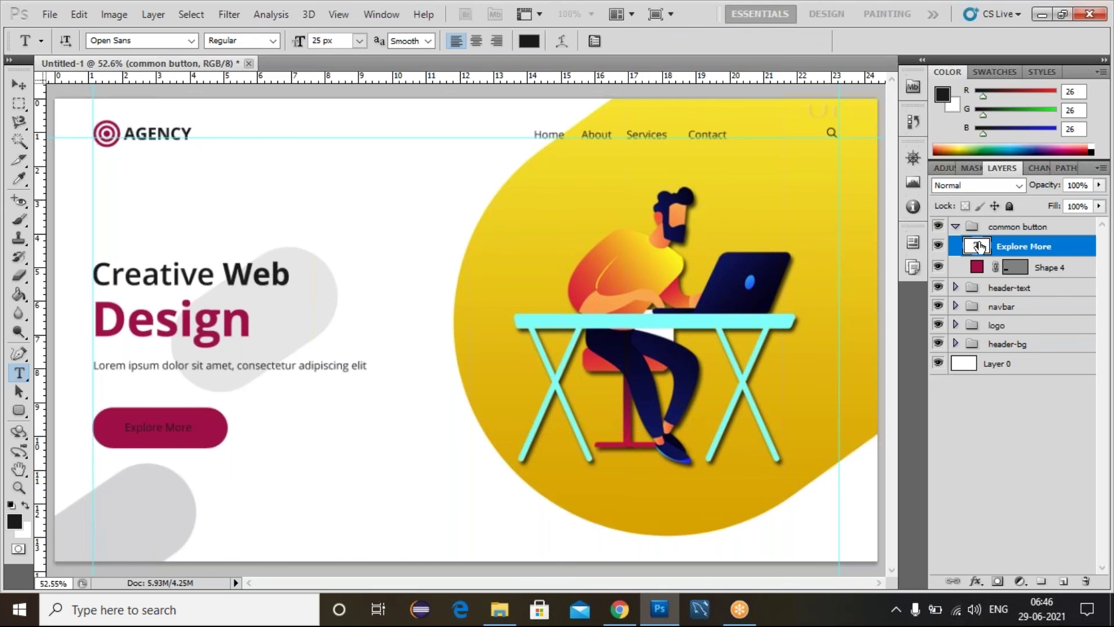
Set the whole "Explore More" text to white (#ffffff) and the SemiBold weight, and commit it.
{"action": "double_click", "coordinate": [978, 246]}
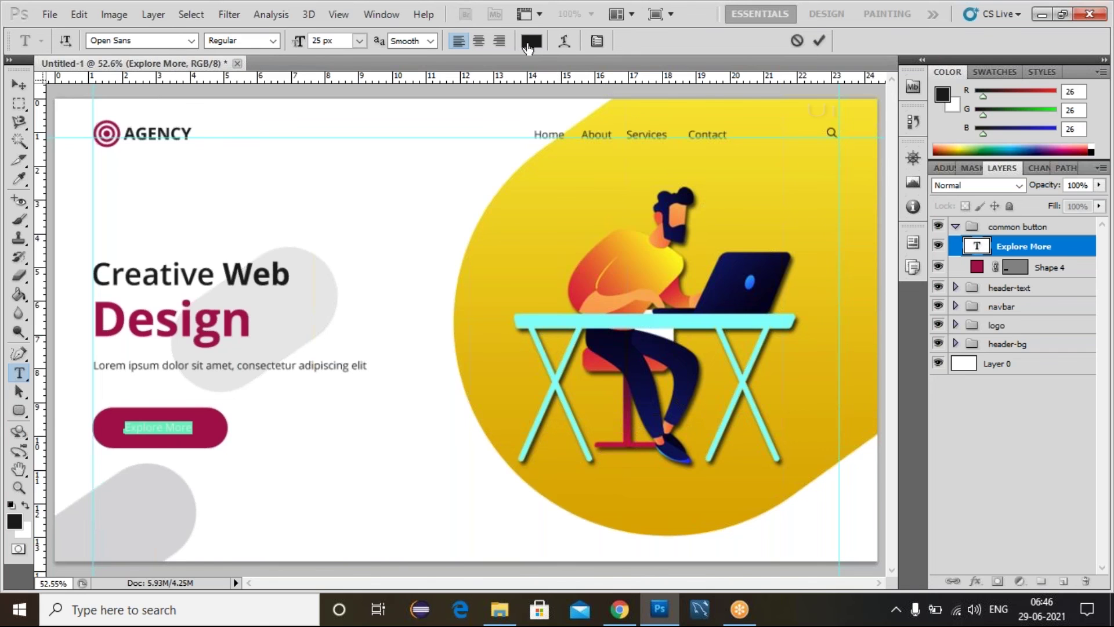
{"action": "left_click", "coordinate": [531, 42]}
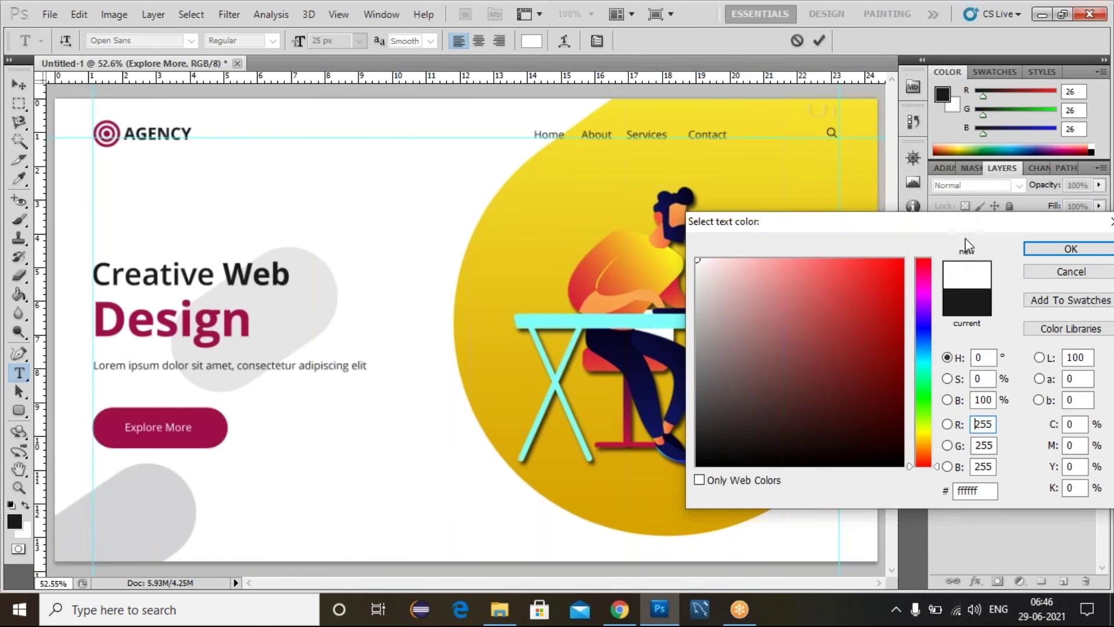
{"action": "left_click", "coordinate": [1036, 248]}
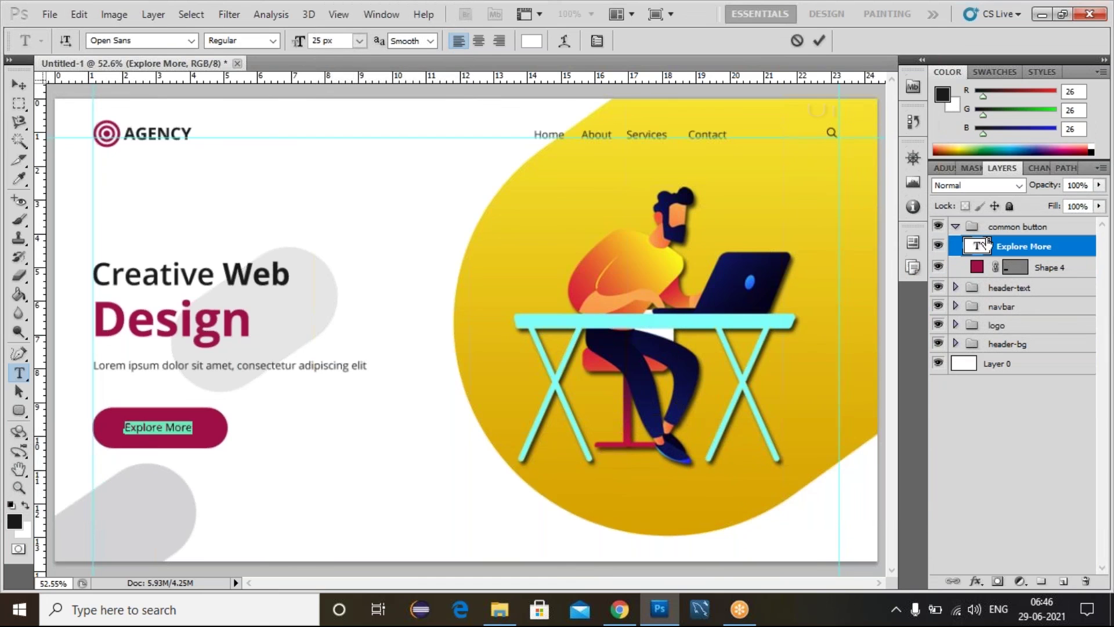
{"action": "left_click", "coordinate": [272, 42]}
{"action": "left_click", "coordinate": [244, 109]}
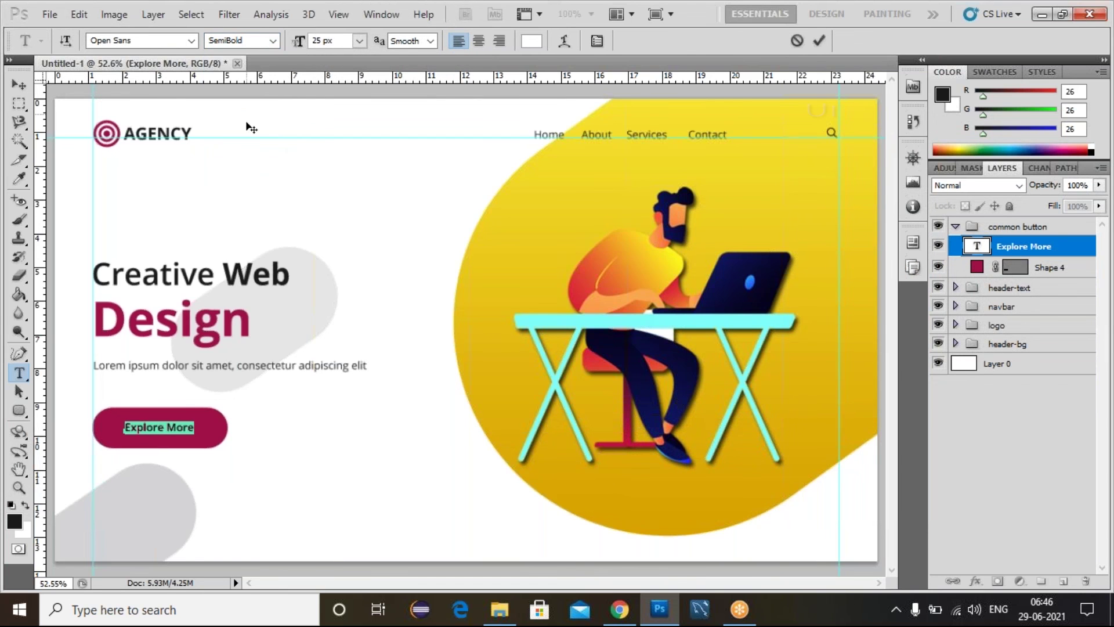
{"action": "left_click", "coordinate": [988, 255]}
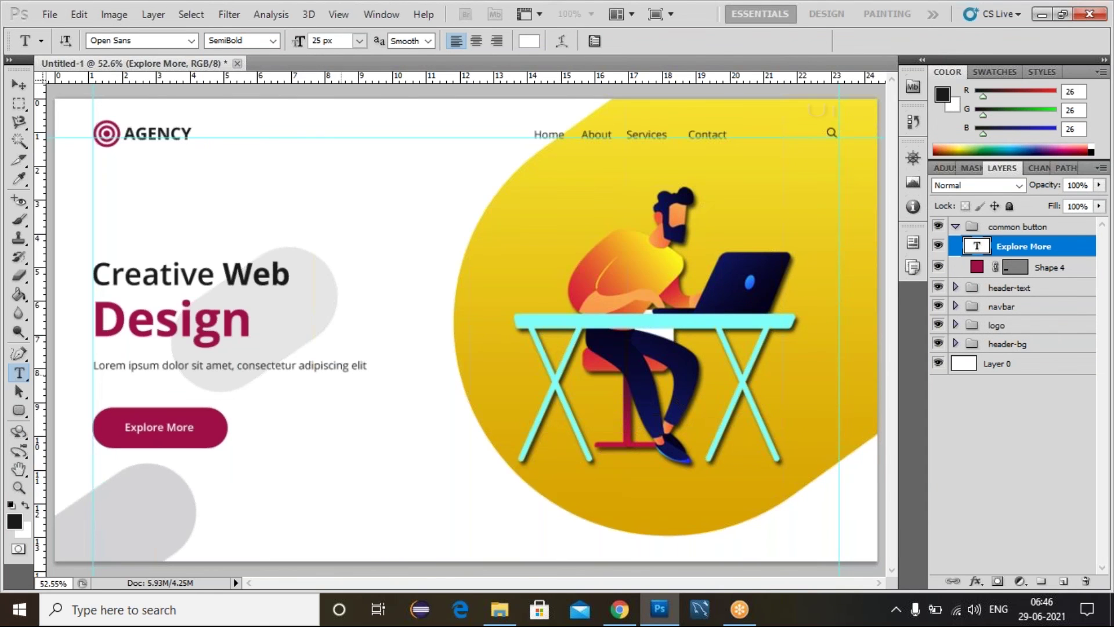
{"action": "left_click", "coordinate": [21, 85]}
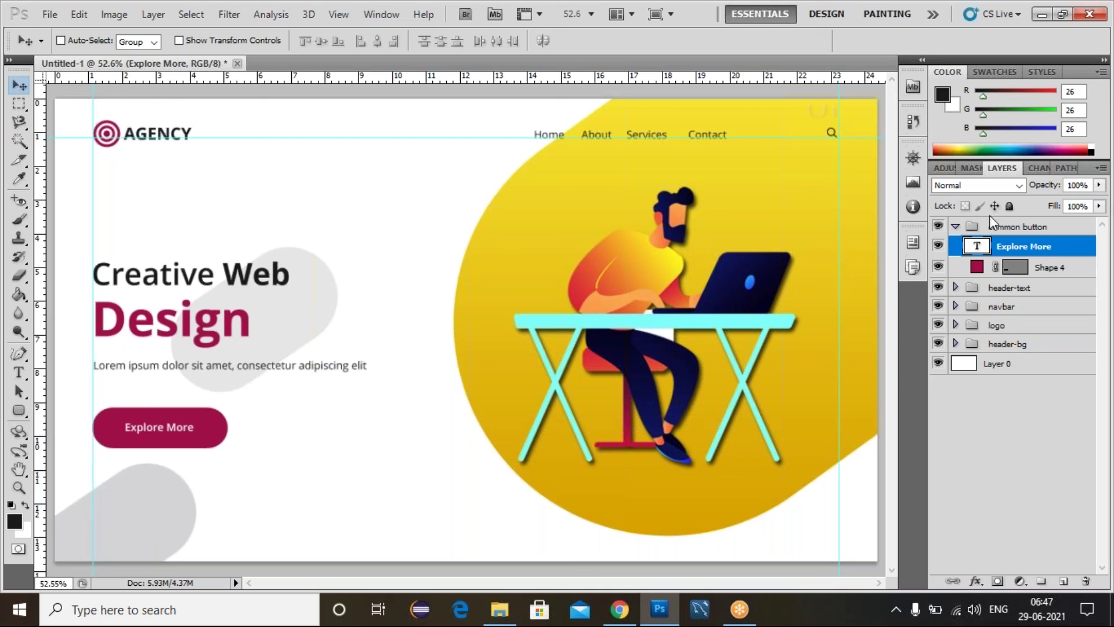
Collapse the common button group and create a new layer group above it named "social icons".
{"action": "left_click", "coordinate": [955, 227]}
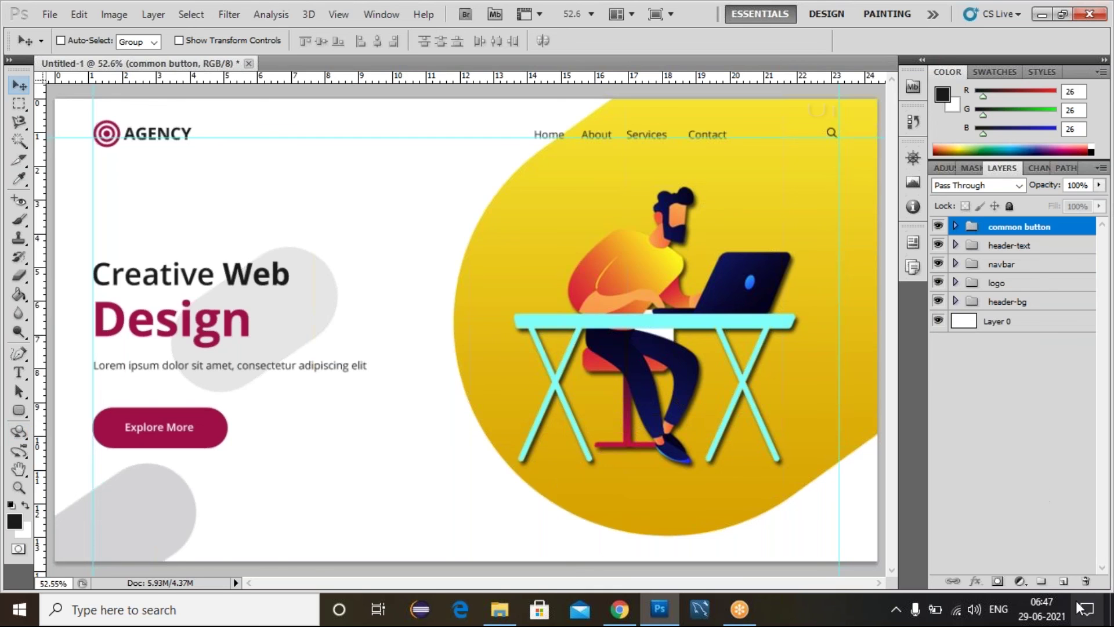
{"action": "left_click", "coordinate": [1041, 581]}
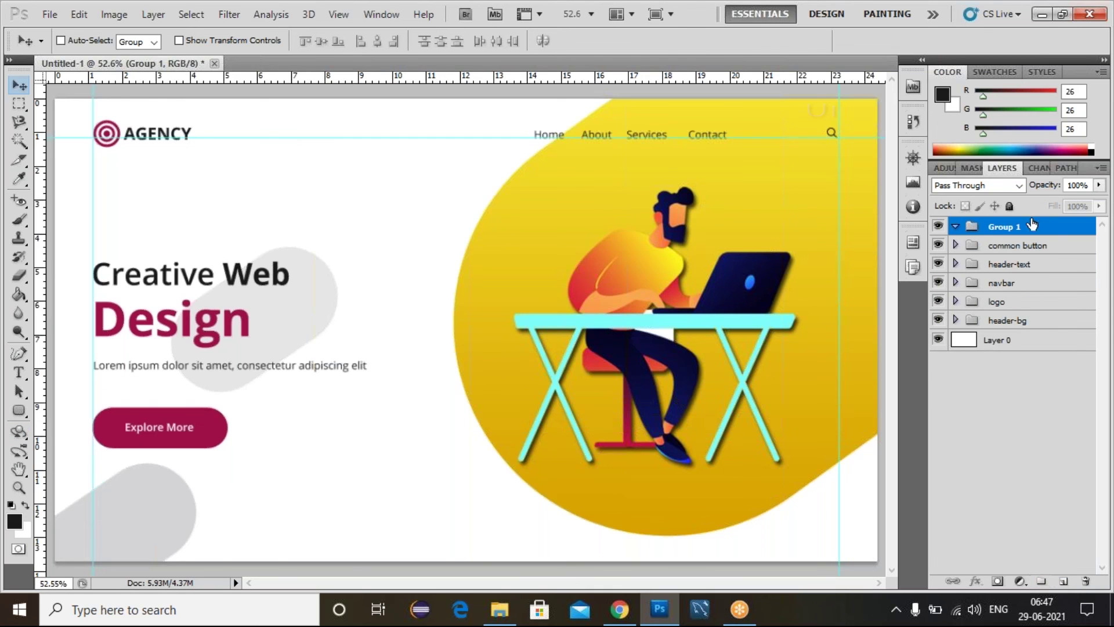
{"action": "double_click", "coordinate": [1029, 227]}
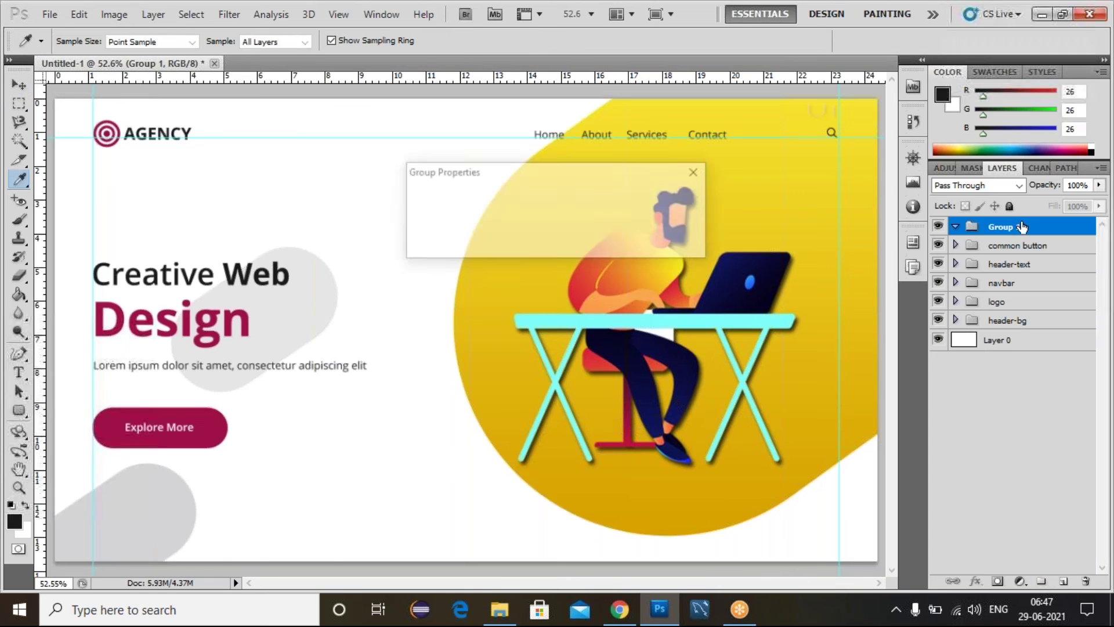
{"action": "key", "text": "BackSpace"}
{"action": "type", "text": "social icons"}
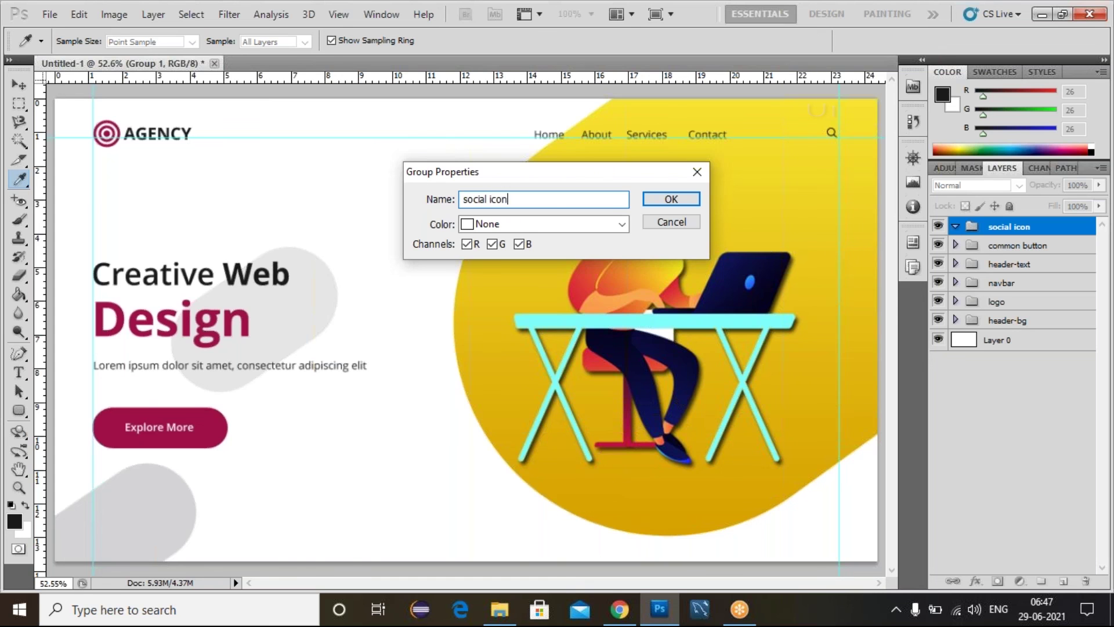
{"action": "left_click", "coordinate": [654, 203]}
{"action": "key", "text": "v"}
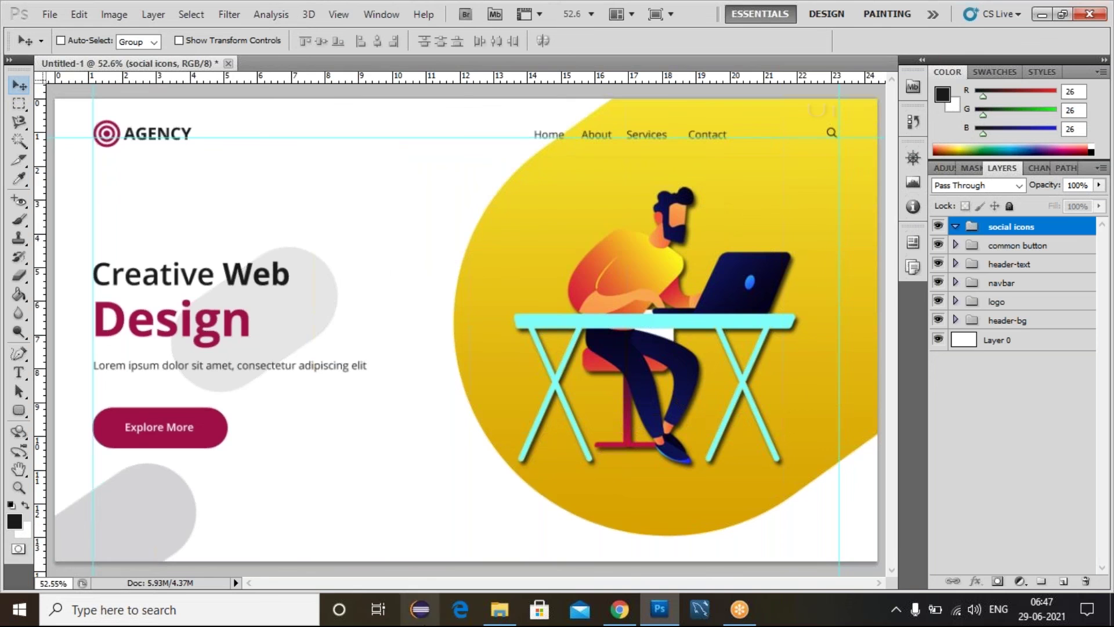
Place the icon files 733635, 2111392 and instagram from the Desktop folder in File Explorer into the Photoshop header document at their default placement size.
{"action": "left_click", "coordinate": [494, 607]}
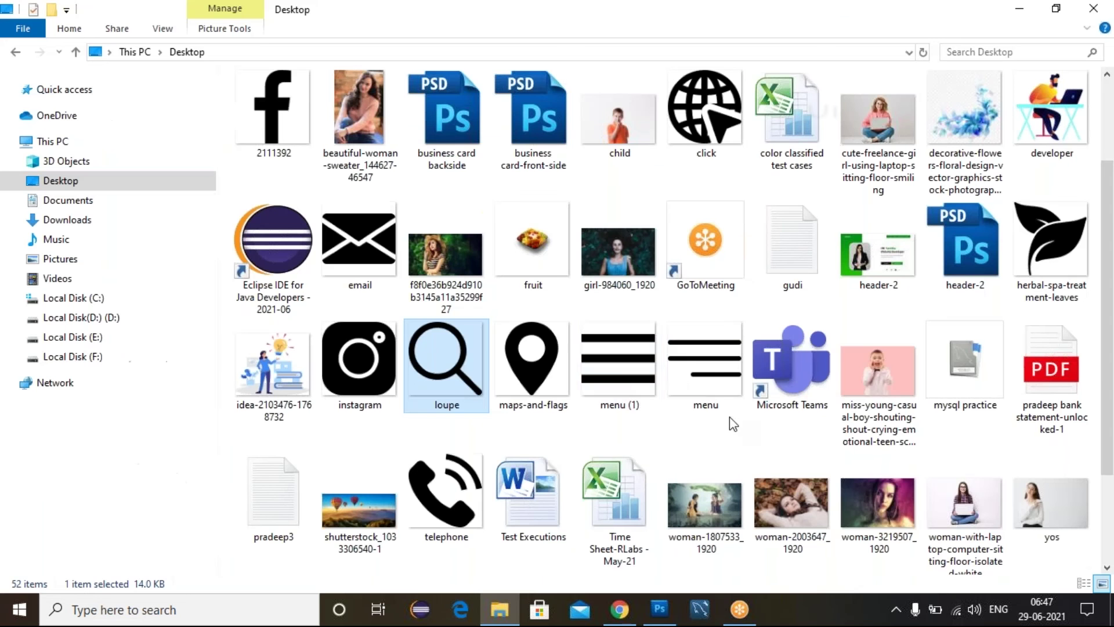
{"action": "scroll", "coordinate": [796, 371], "scroll_direction": "up", "scroll_amount": 2}
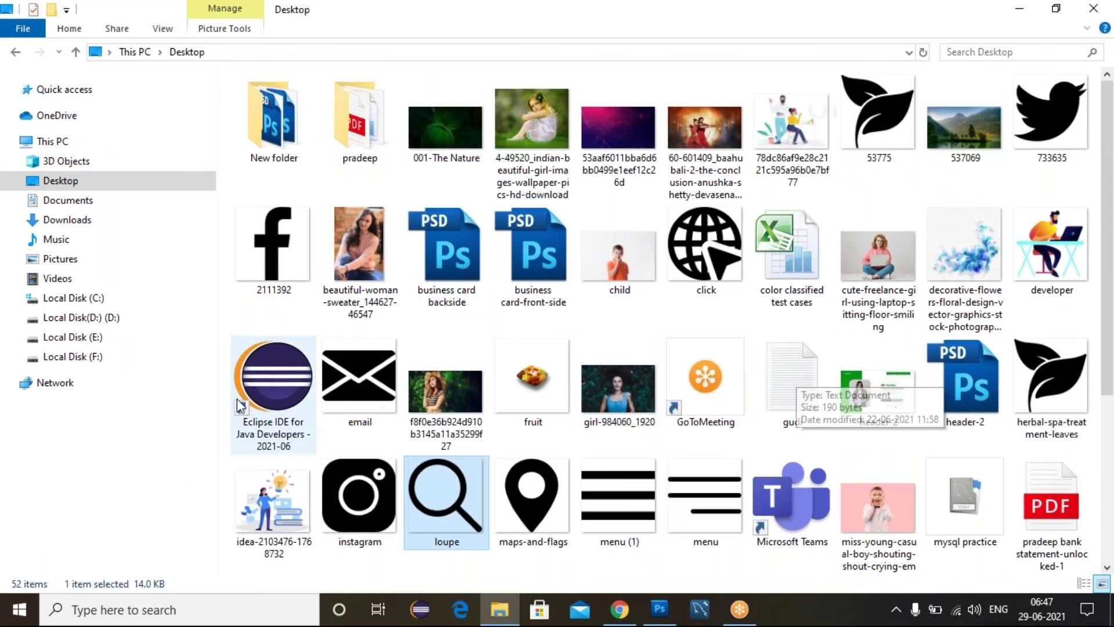
{"action": "left_click", "coordinate": [299, 281], "text": "ctrl"}
{"action": "left_click", "coordinate": [1068, 102], "text": "ctrl"}
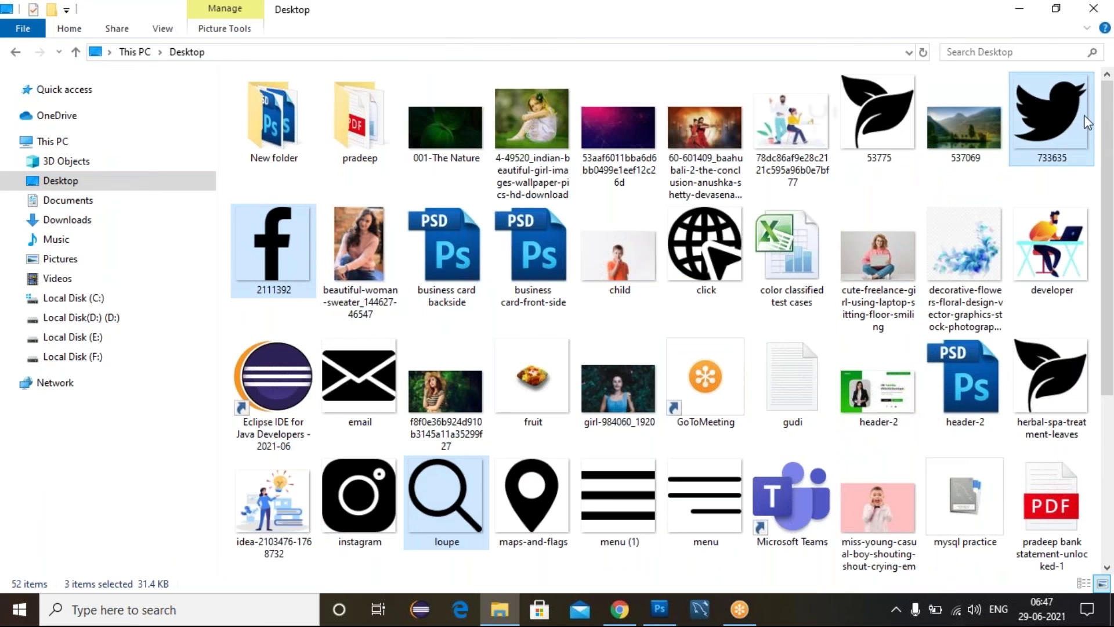
{"action": "scroll", "coordinate": [1112, 158], "scroll_direction": "down", "scroll_amount": 1}
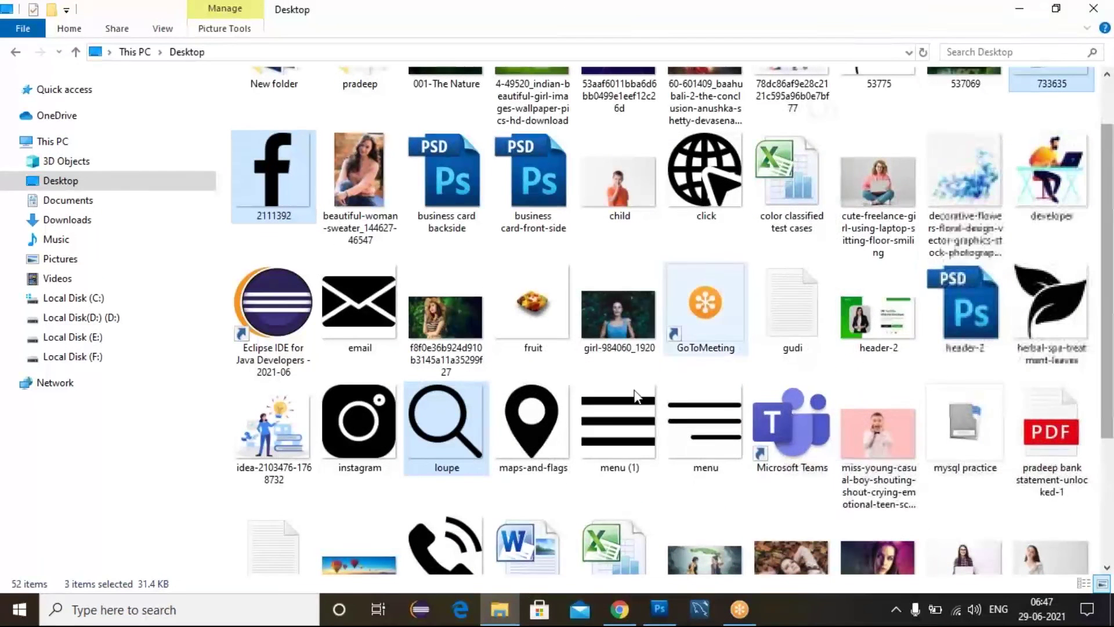
{"action": "left_click", "coordinate": [367, 464], "text": "ctrl"}
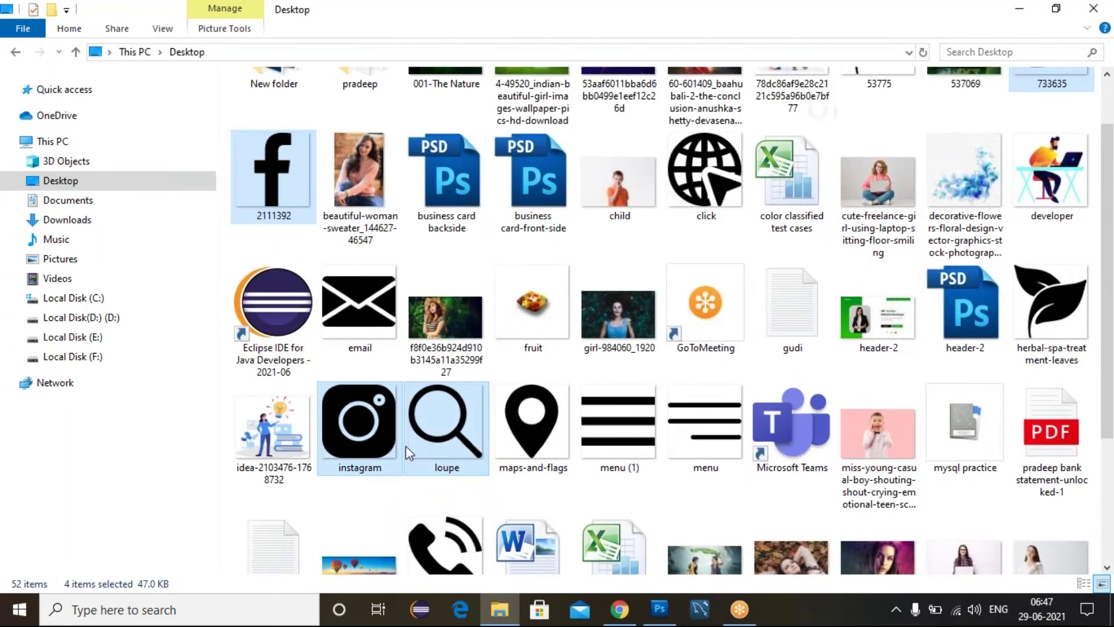
{"action": "left_click", "coordinate": [445, 427], "text": "ctrl"}
{"action": "scroll", "coordinate": [515, 443], "scroll_direction": "up", "scroll_amount": 2, "text": "ctrl"}
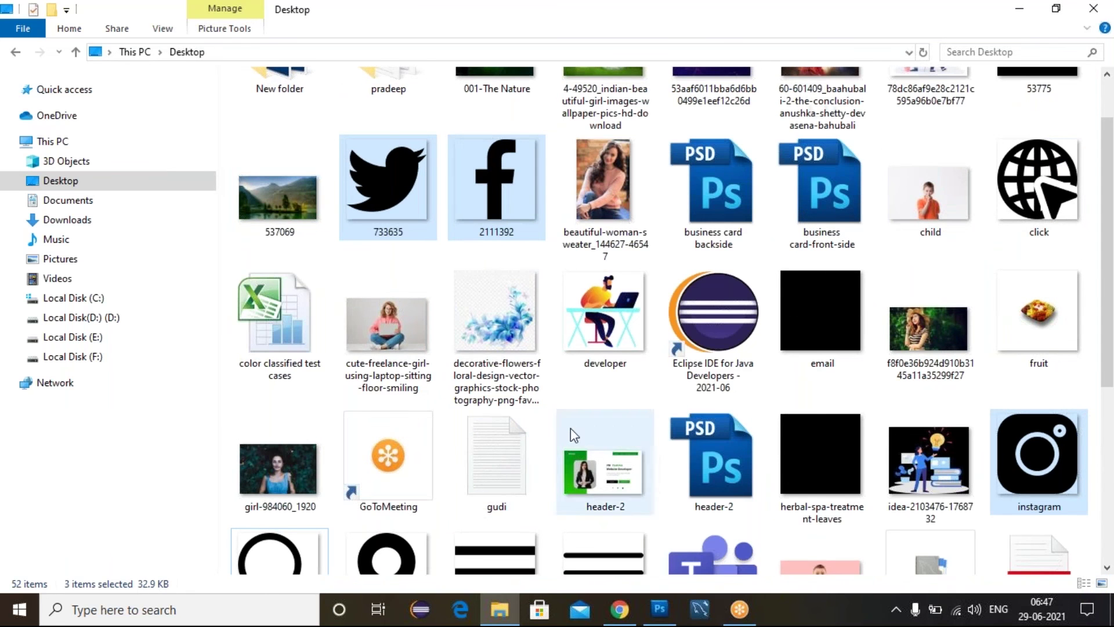
{"action": "scroll", "coordinate": [464, 343], "scroll_direction": "up", "scroll_amount": 1}
{"action": "left_click_drag", "start_coordinate": [401, 277], "coordinate": [473, 415]}
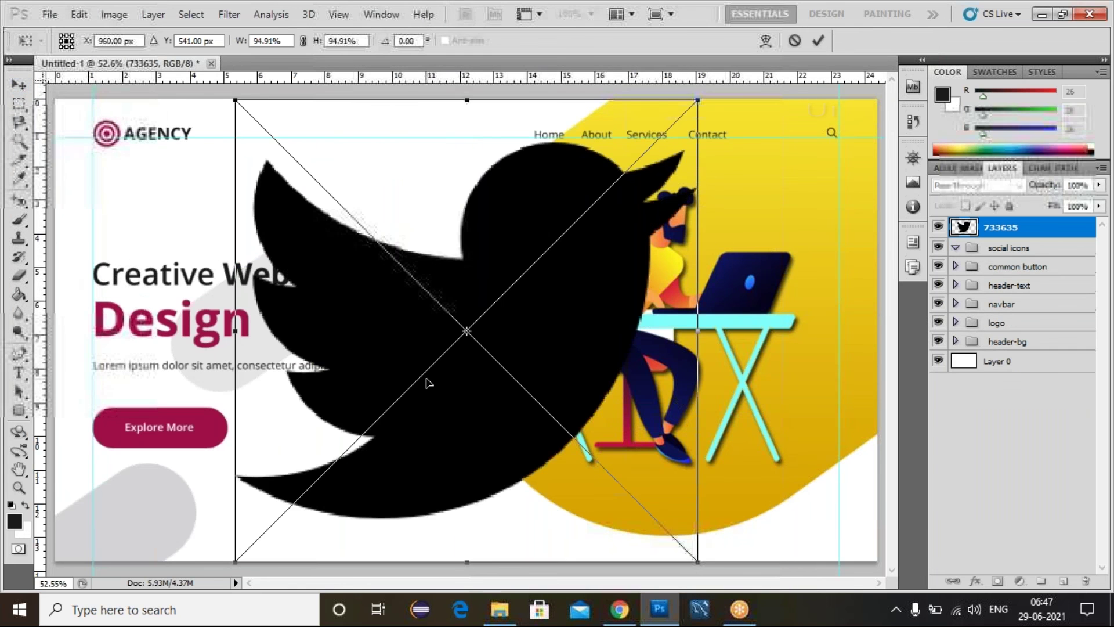
{"action": "key", "text": "Return"}
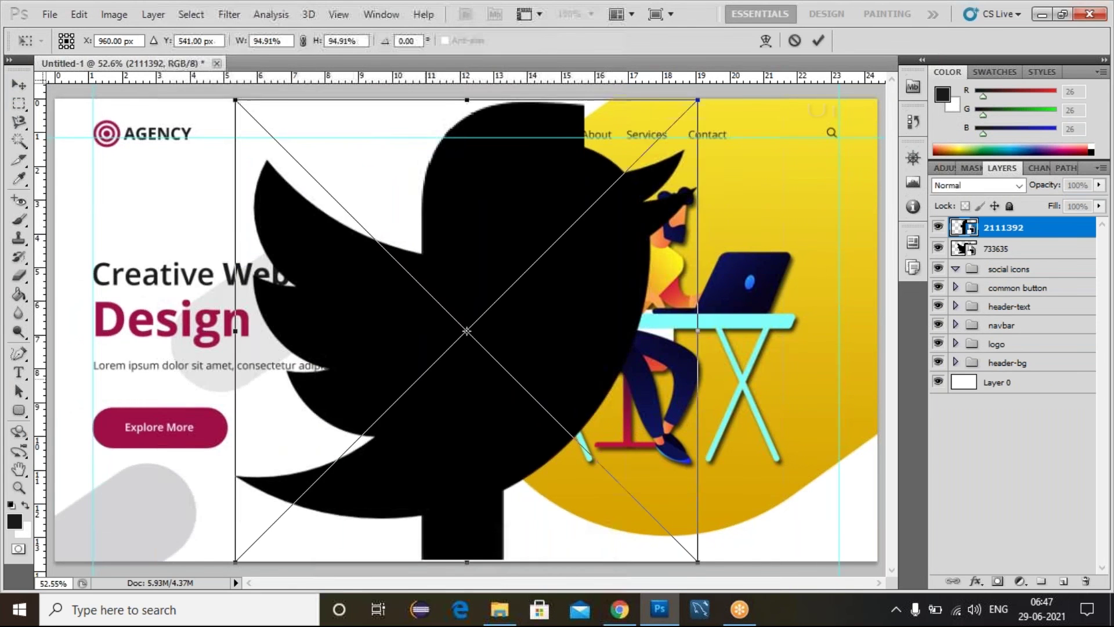
{"action": "key", "text": "Return"}
{"action": "key", "text": "Return"}
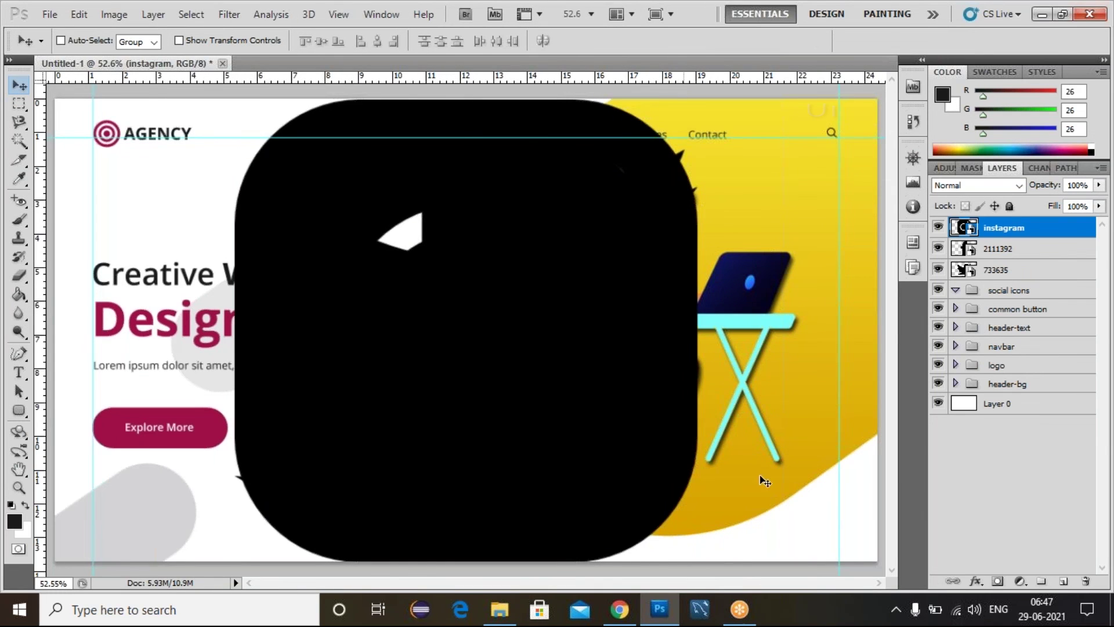
Scale the instagram, 2111392 and 733635 icon layers together to 2.78% about their centre and move them into the social icons group.
{"action": "left_click", "coordinate": [997, 270], "text": "shift"}
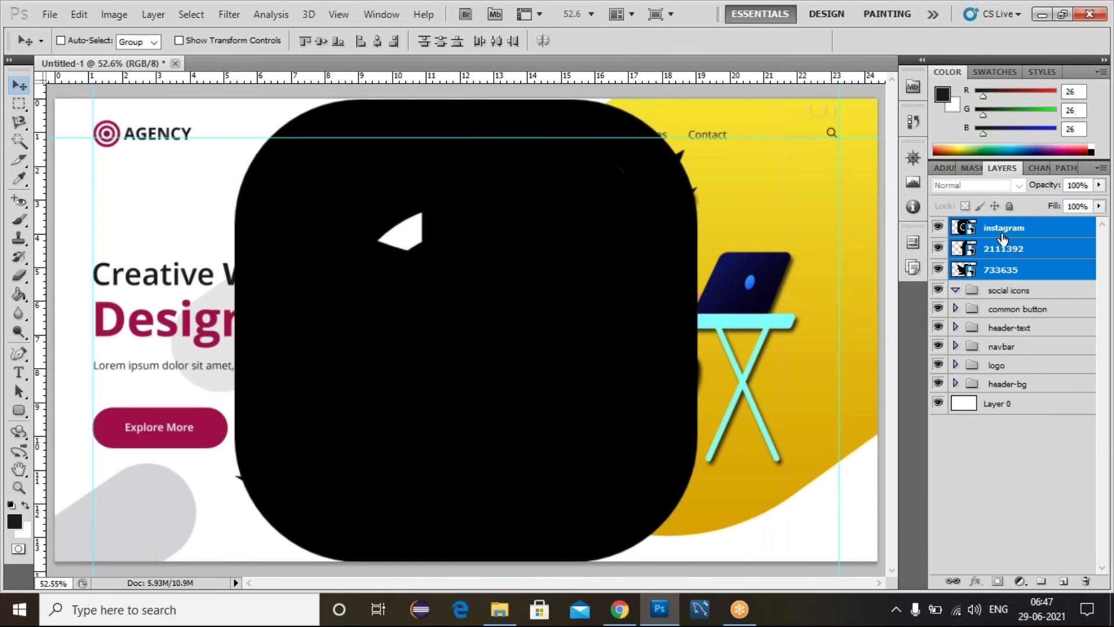
{"action": "key", "text": "ctrl+t"}
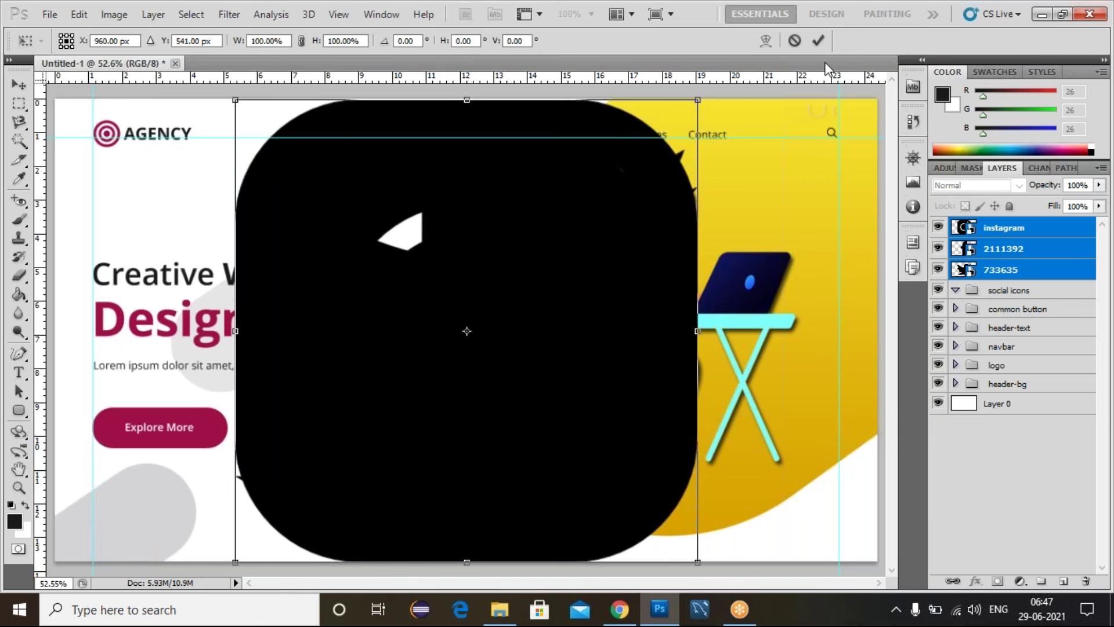
{"action": "left_click_drag", "start_coordinate": [698, 100], "coordinate": [478, 312]}
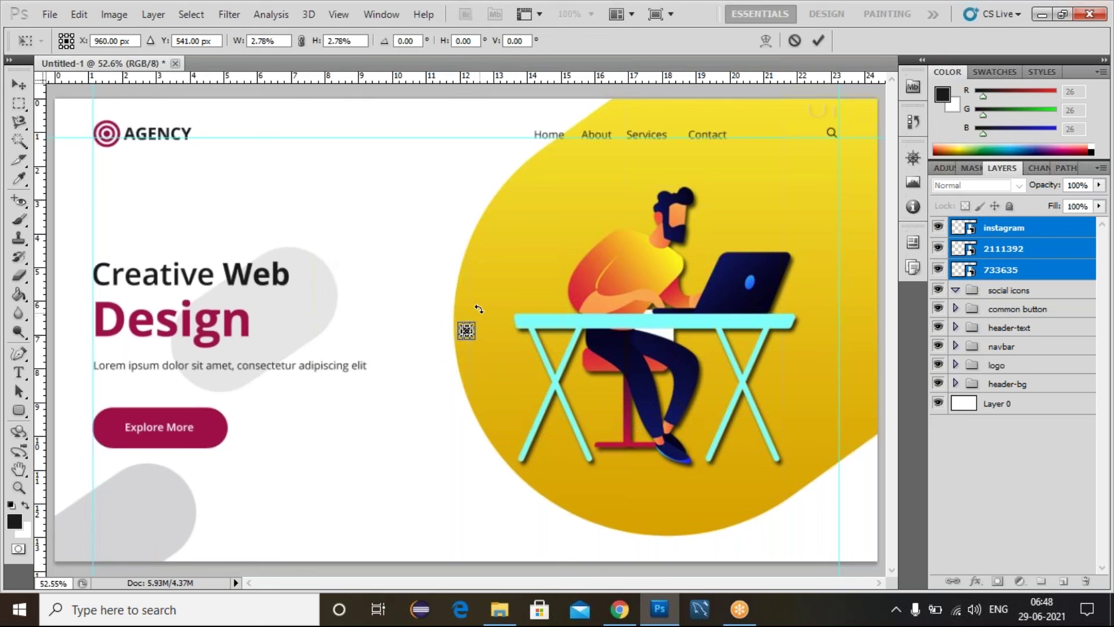
{"action": "key", "text": "Return"}
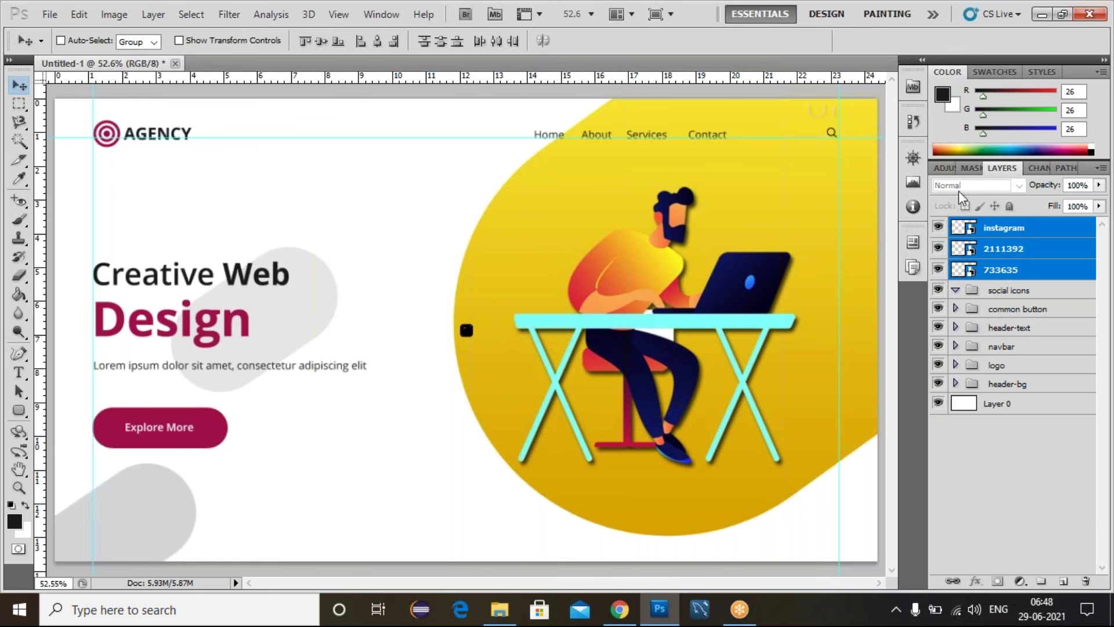
{"action": "left_click_drag", "start_coordinate": [1003, 247], "coordinate": [1004, 290]}
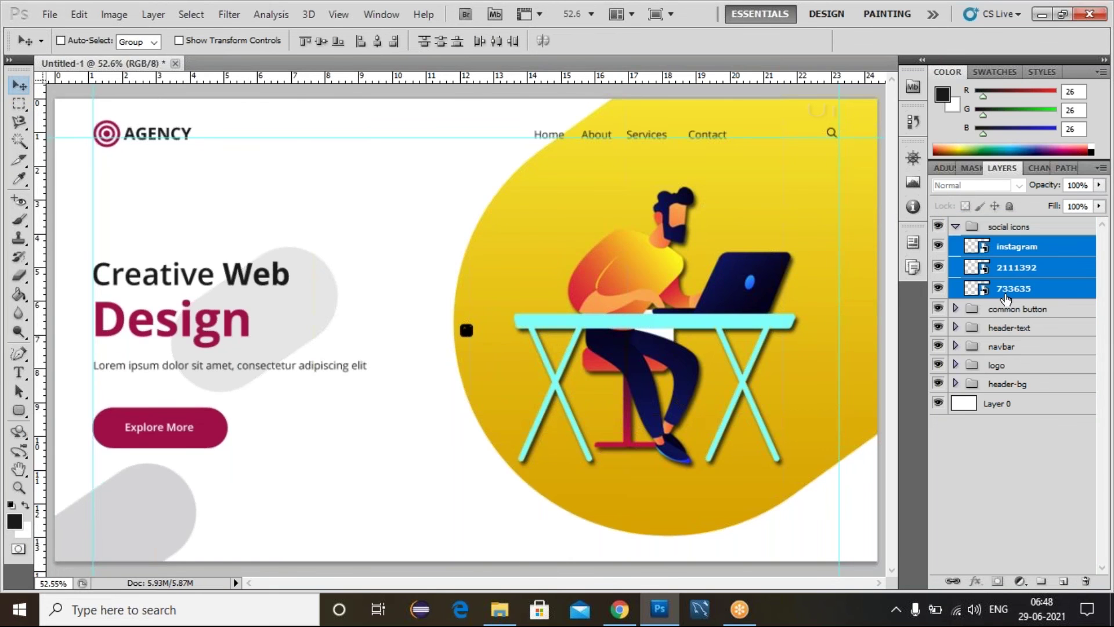
Place the Facebook icon below the "Explore More" button and the Instagram icon further along to its right.
{"action": "left_click", "coordinate": [1010, 250]}
{"action": "left_click", "coordinate": [990, 268]}
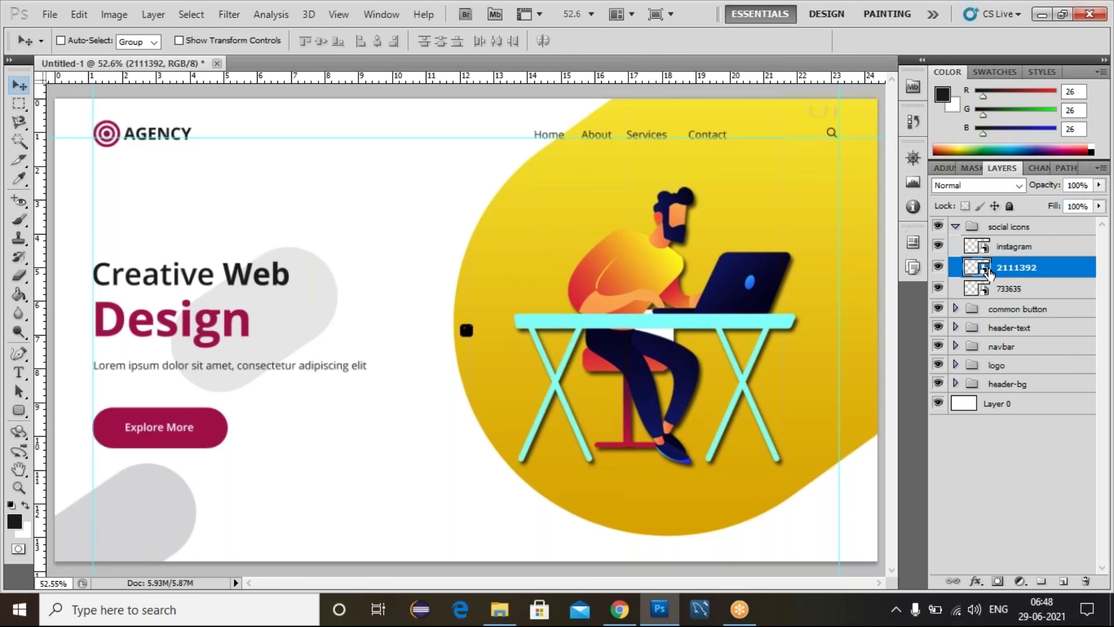
{"action": "left_click_drag", "start_coordinate": [466, 337], "coordinate": [421, 483]}
{"action": "left_click_drag", "start_coordinate": [370, 528], "coordinate": [119, 508]}
{"action": "left_click_drag", "start_coordinate": [381, 366], "coordinate": [464, 329]}
{"action": "left_click", "coordinate": [1016, 246]}
{"action": "left_click_drag", "start_coordinate": [466, 332], "coordinate": [206, 497]}
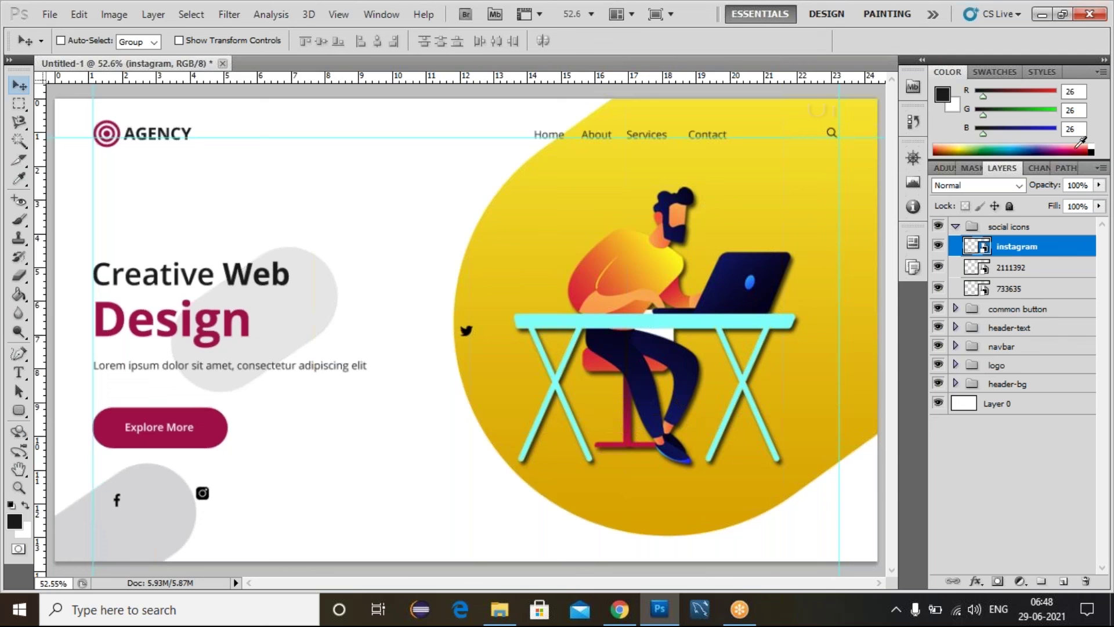
Place the Twitter icon between the Facebook and Instagram icons and add a horizontal guide along the lower edge of the icon row.
{"action": "left_click", "coordinate": [1029, 270]}
{"action": "left_click", "coordinate": [1017, 290]}
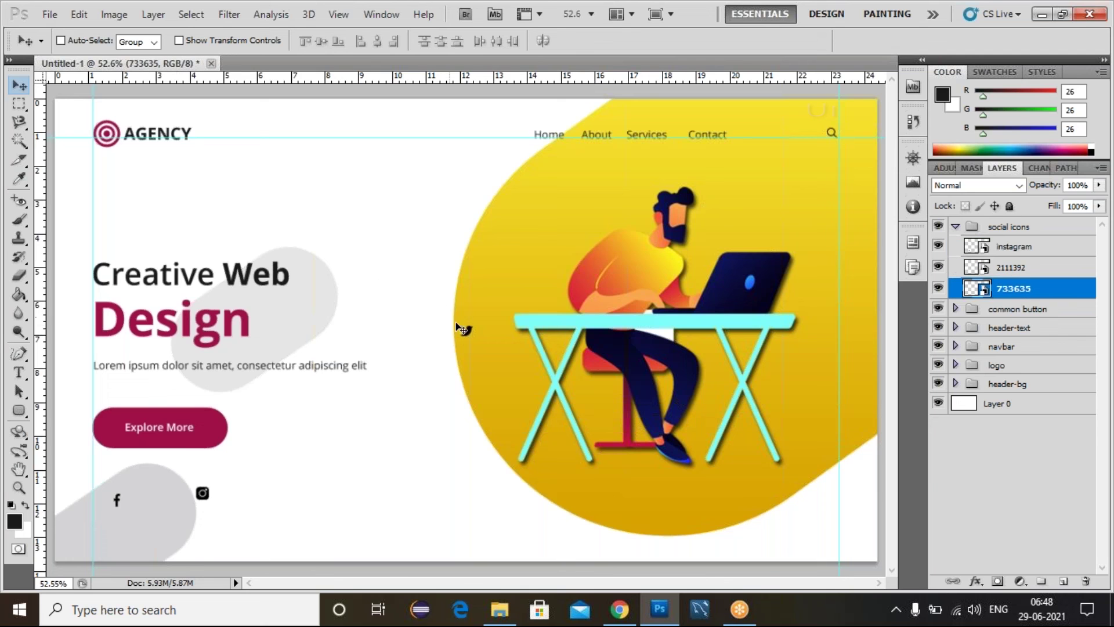
{"action": "left_click_drag", "start_coordinate": [466, 342], "coordinate": [149, 511]}
{"action": "left_click_drag", "start_coordinate": [321, 79], "coordinate": [273, 506]}
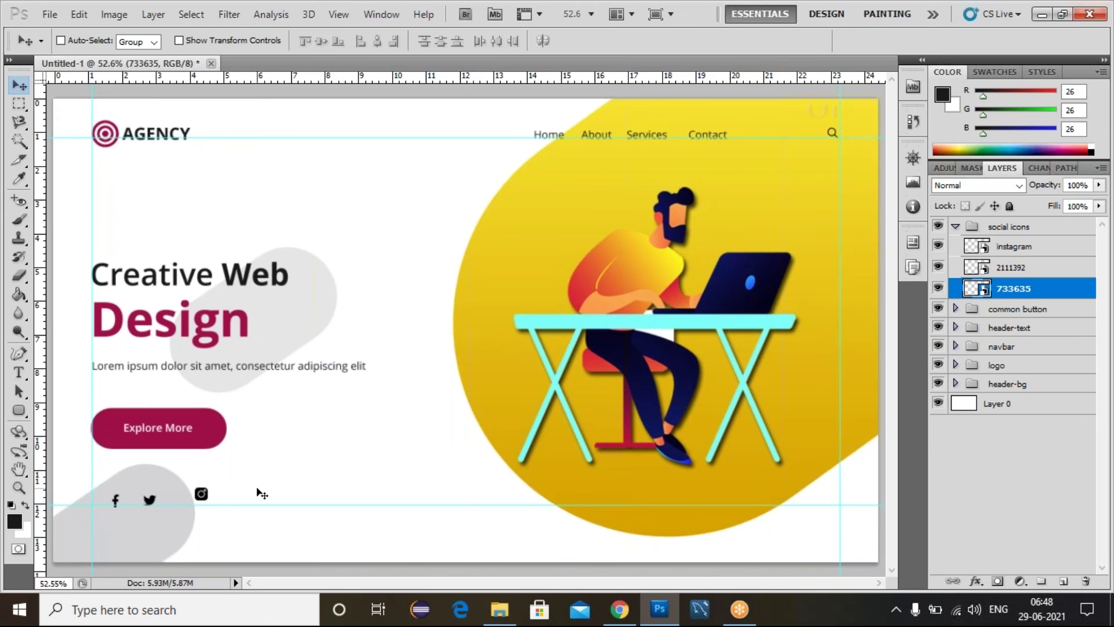
Nudge the Instagram icon down and left so it lines up with the Facebook and Twitter icons at a similar spacing.
{"action": "key", "text": "ctrl+plus"}
{"action": "scroll", "coordinate": [266, 490], "scroll_direction": "down", "scroll_amount": 3}
{"action": "left_click_drag", "start_coordinate": [551, 589], "coordinate": [472, 587]}
{"action": "left_click_drag", "start_coordinate": [427, 423], "coordinate": [426, 427]}
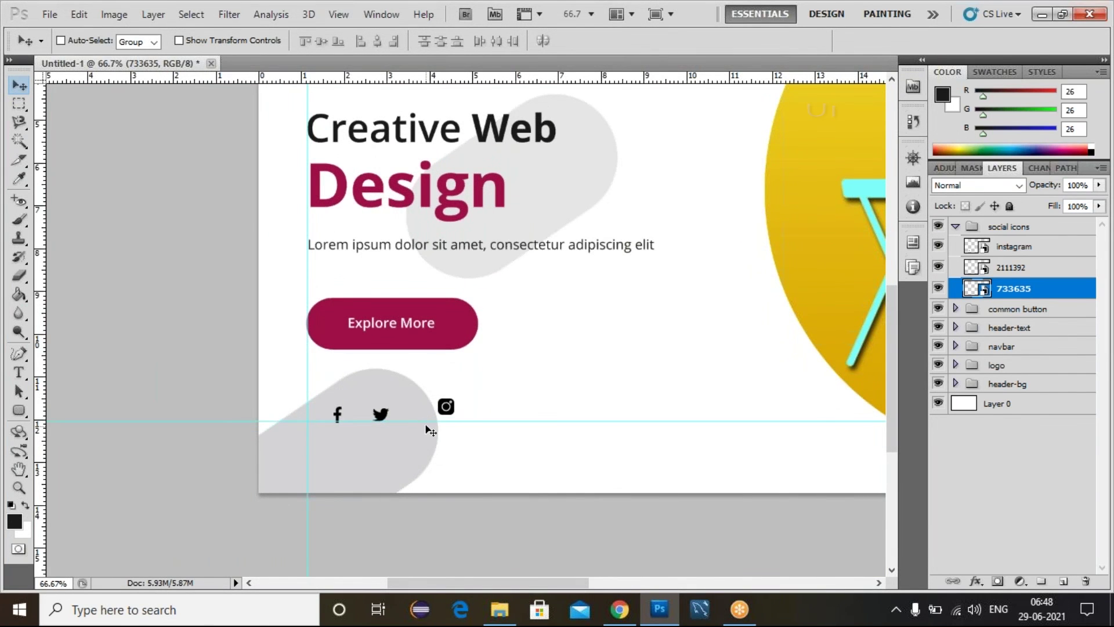
{"action": "right_click", "coordinate": [447, 415]}
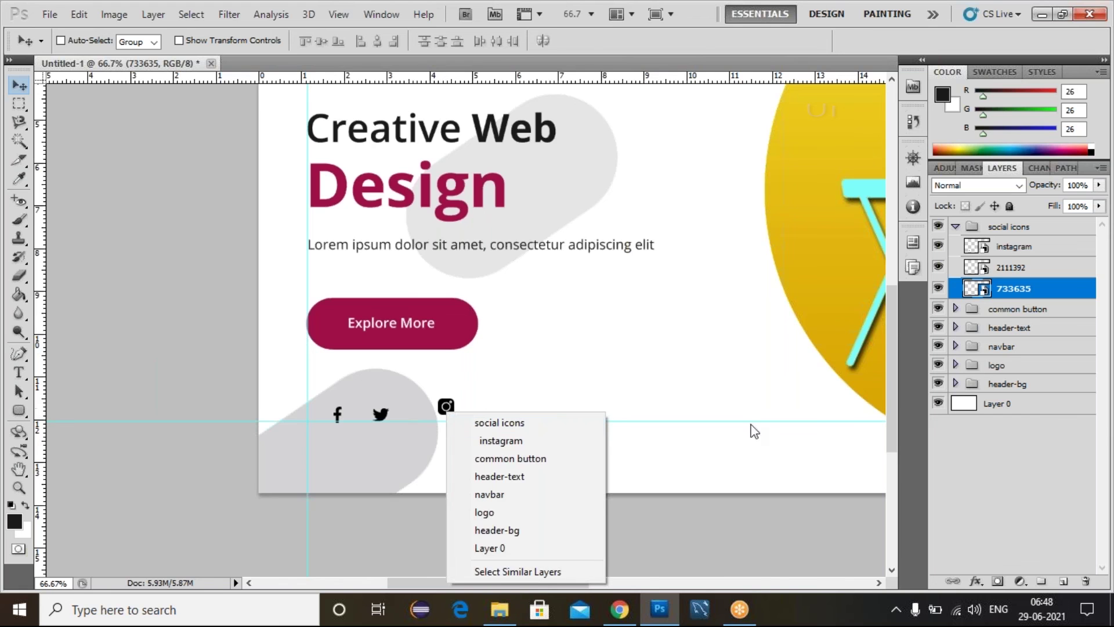
{"action": "left_click", "coordinate": [1012, 247]}
{"action": "left_click", "coordinate": [1010, 249]}
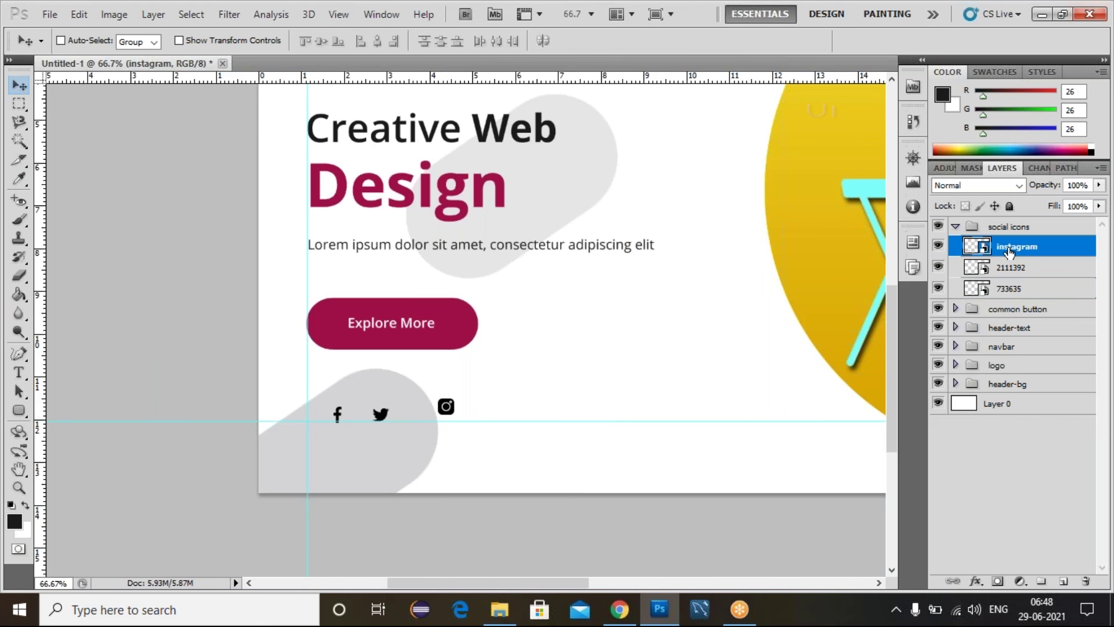
{"action": "key", "text": "Down"}
{"action": "key", "text": "Down"}
{"action": "key", "text": "Down"}
{"action": "key", "text": "Down"}
{"action": "key", "text": "Down"}
{"action": "key", "text": "Down"}
{"action": "key", "text": "Down"}
{"action": "key", "text": "Down"}
{"action": "key", "text": "Down"}
{"action": "key", "text": "Down"}
{"action": "key", "text": "Down"}
{"action": "key", "text": "Down"}
{"action": "key", "text": "Down"}
{"action": "key", "text": "Down"}
{"action": "key", "text": "Left"}
{"action": "key", "text": "Left"}
{"action": "key", "text": "Left"}
{"action": "key", "text": "Left"}
{"action": "key", "text": "Left"}
{"action": "key", "text": "Left"}
{"action": "key", "text": "Left"}
{"action": "key", "text": "Left"}
{"action": "key", "text": "Left"}
{"action": "key", "text": "Left"}
{"action": "key", "text": "Left"}
{"action": "key", "text": "Left"}
{"action": "key", "text": "Left"}
{"action": "key", "text": "Left"}
{"action": "key", "text": "Left"}
{"action": "key", "text": "Left"}
{"action": "key", "text": "Left"}
{"action": "key", "text": "Left"}
{"action": "key", "text": "Left"}
{"action": "key", "text": "Left"}
{"action": "key", "text": "Left"}
{"action": "key", "text": "Down"}
{"action": "key", "text": "Down"}
{"action": "key", "text": "Up"}
{"action": "key", "text": "Up"}
{"action": "key", "text": "Up"}
{"action": "key", "text": "Up"}
{"action": "key", "text": "Left"}
{"action": "key", "text": "Left"}
{"action": "key", "text": "Down"}
{"action": "key", "text": "Down"}
{"action": "key", "text": "Left"}
{"action": "key", "text": "Left"}
{"action": "key", "text": "Left"}
{"action": "key", "text": "Left"}
{"action": "key", "text": "Left"}
{"action": "key", "text": "Down"}
{"action": "key", "text": "Down"}
{"action": "key", "text": "ctrl+minus"}
{"action": "key", "text": "ctrl+minus"}
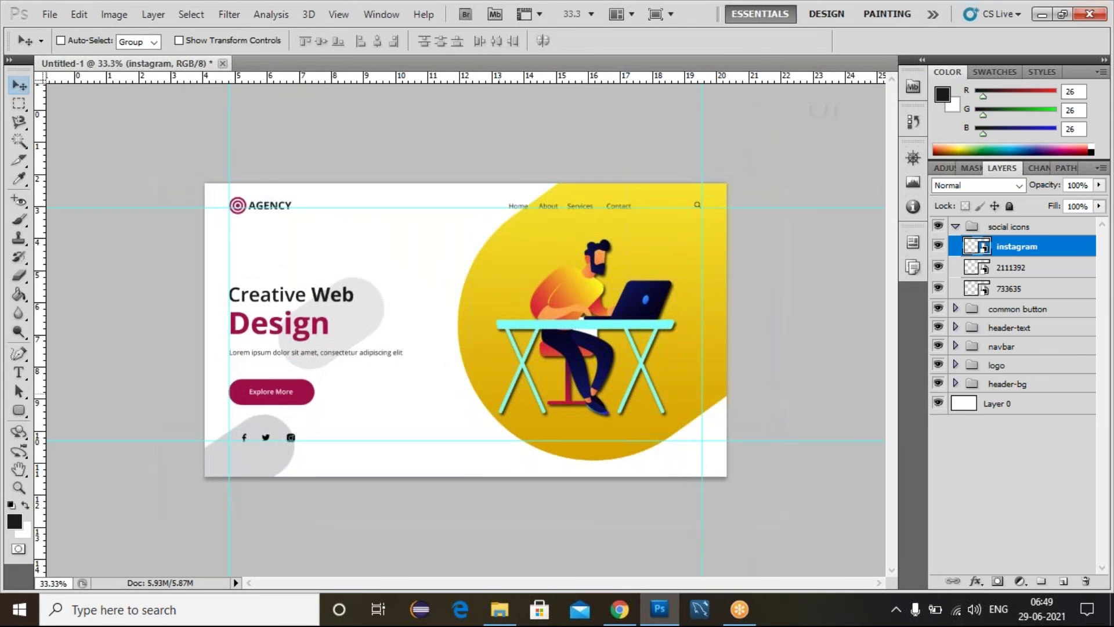
Hide the guides, select the white Layer 0, and check the header at 100% and fitted to the window.
{"action": "key", "text": "ctrl+semicolon"}
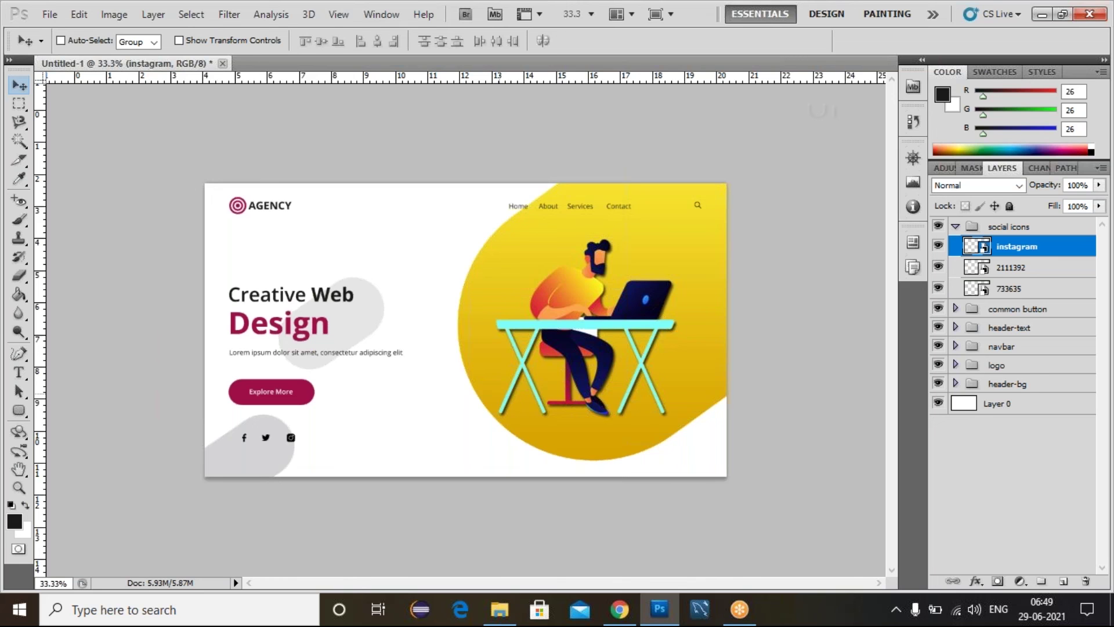
{"action": "left_click", "coordinate": [1003, 405]}
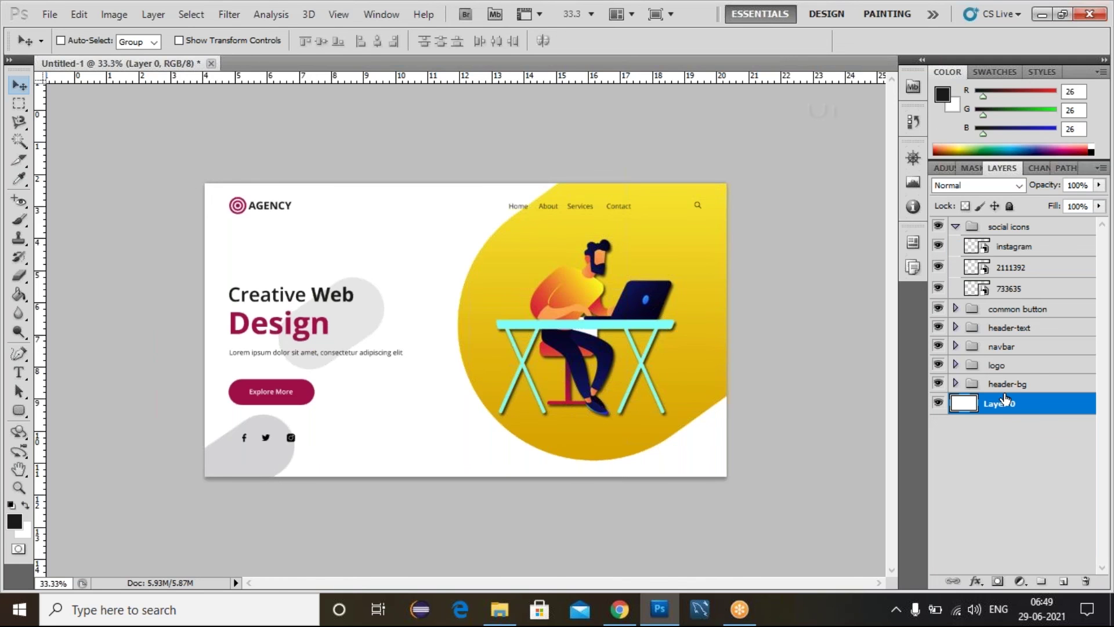
{"action": "key", "text": "ctrl+alt+0"}
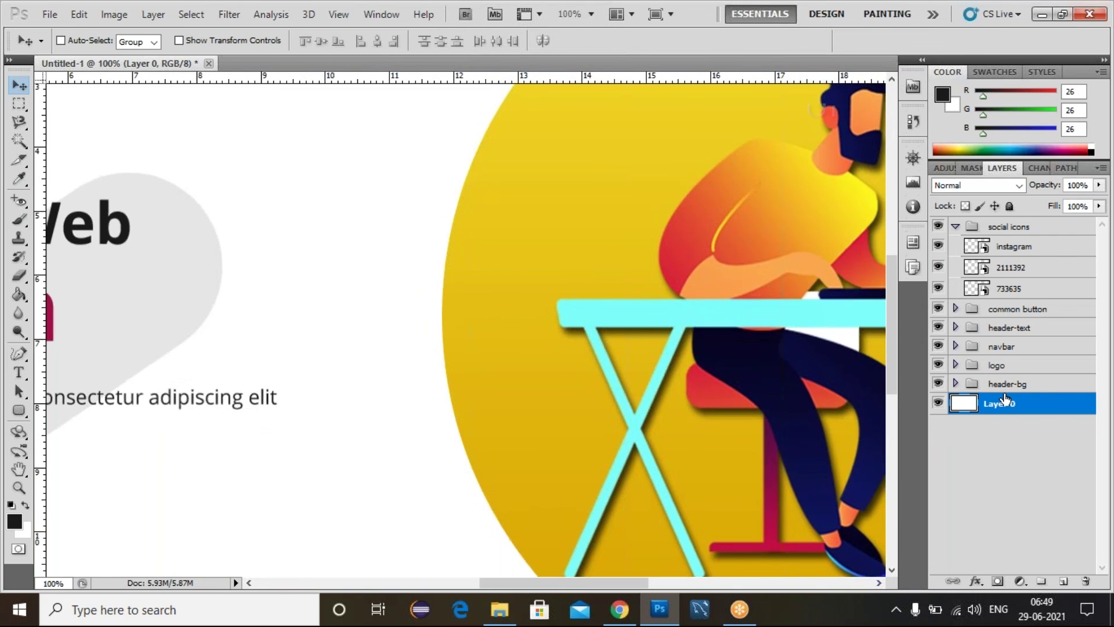
{"action": "key", "text": "ctrl+0"}
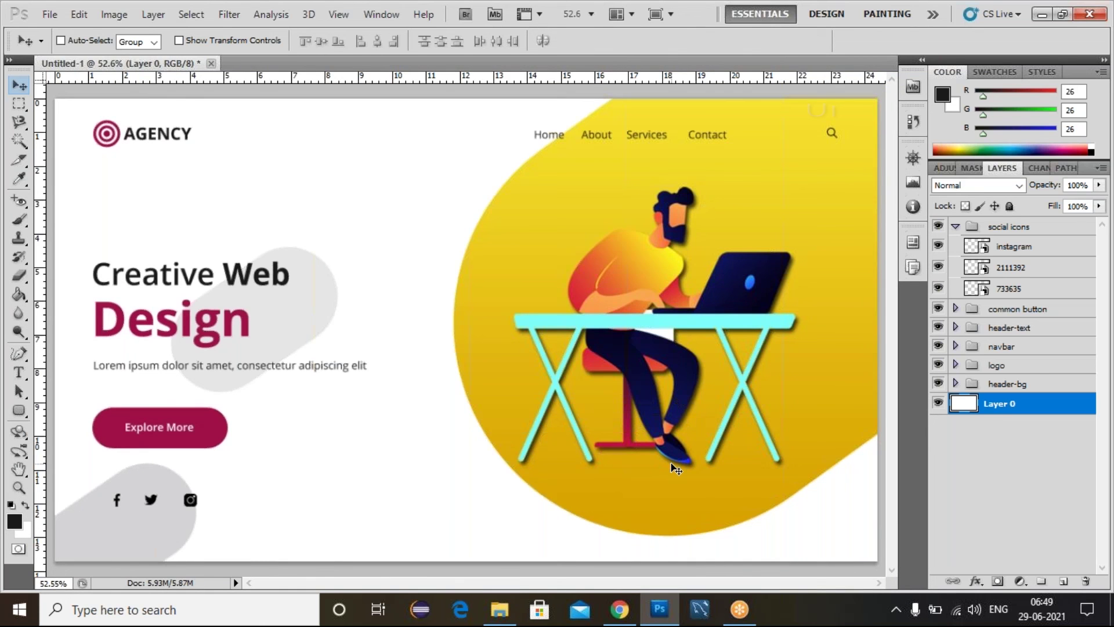
Save the document to the Desktop as a layered Photoshop file named "header-3".
{"action": "key", "text": "ctrl+s"}
{"action": "type", "text": "hea"}
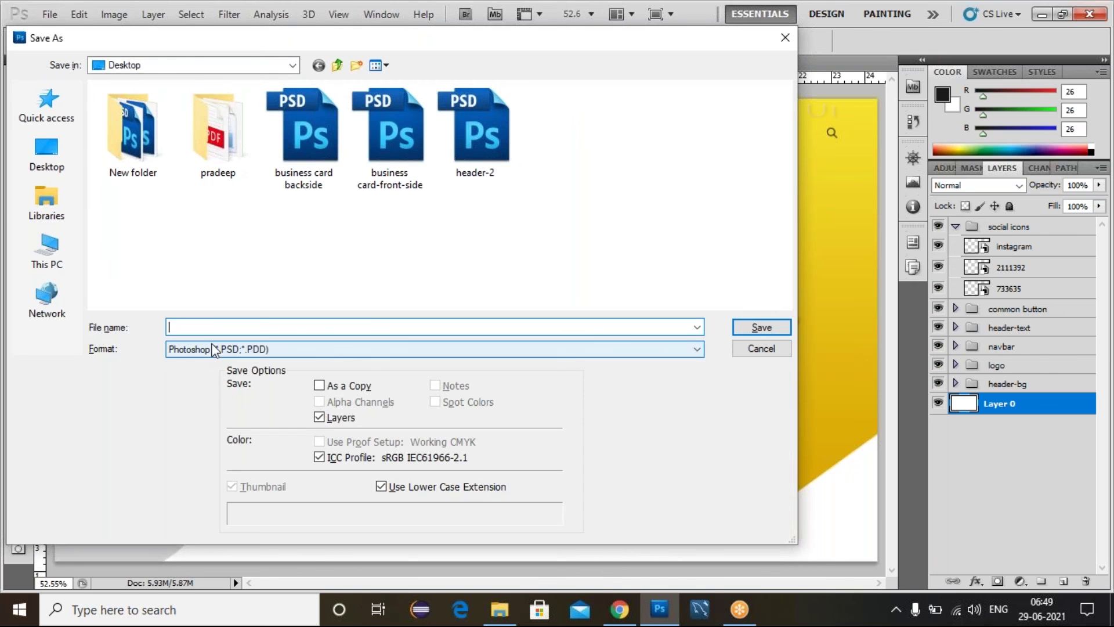
{"action": "type", "text": "der-3"}
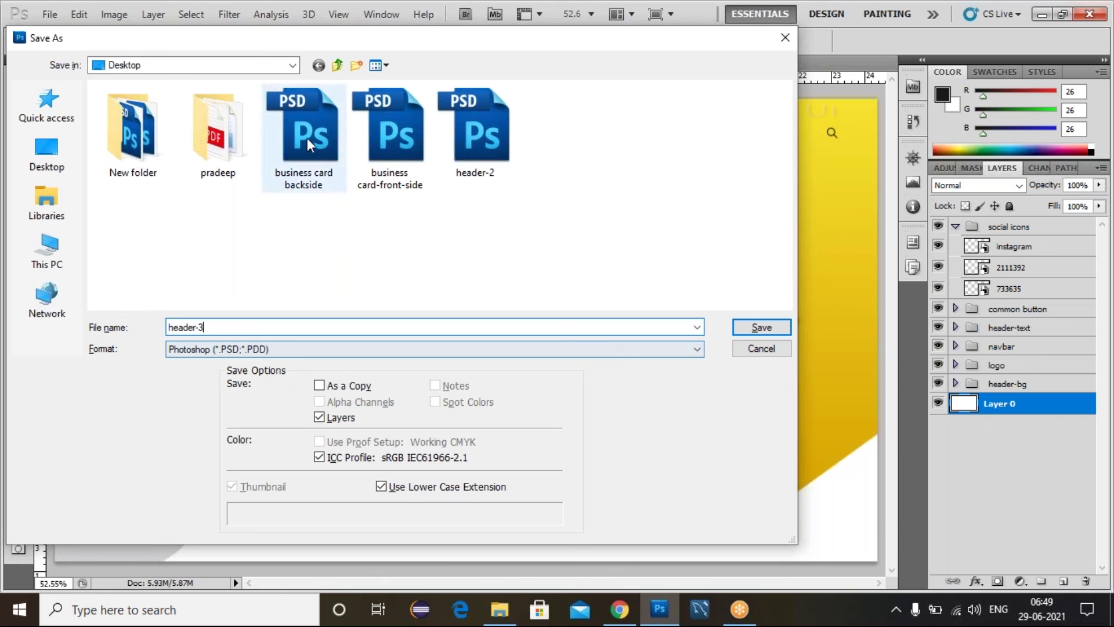
{"action": "left_click", "coordinate": [748, 328]}
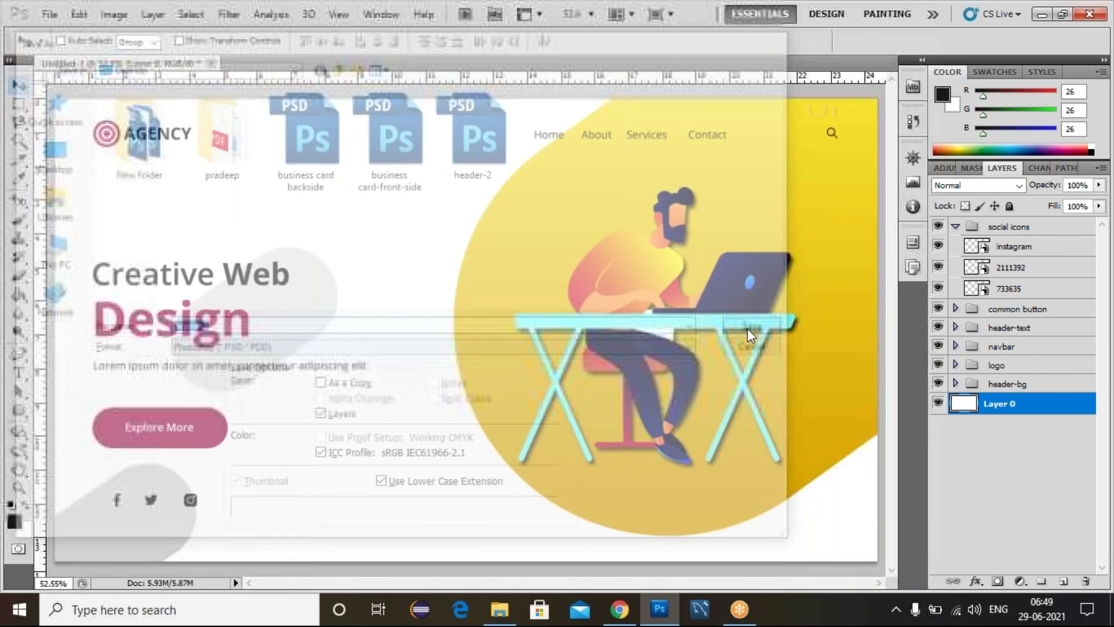
{"action": "left_click", "coordinate": [739, 190]}
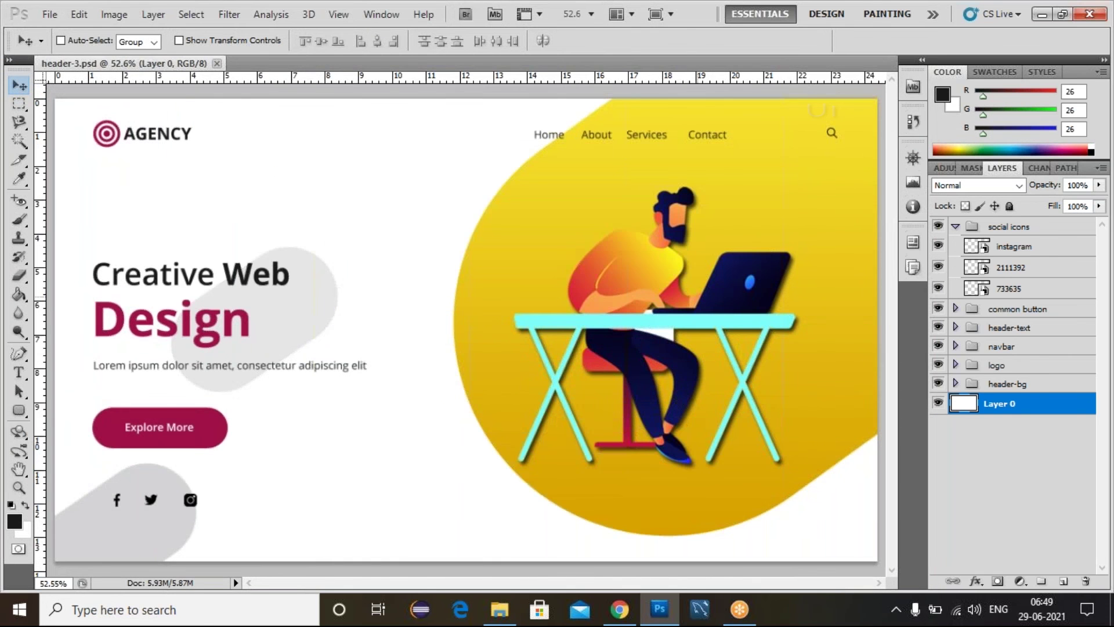
Save a JPEG copy of the header as header-3.jpg on the Desktop, accepting the default JPEG options.
{"action": "key", "text": "ctrl+shift+s"}
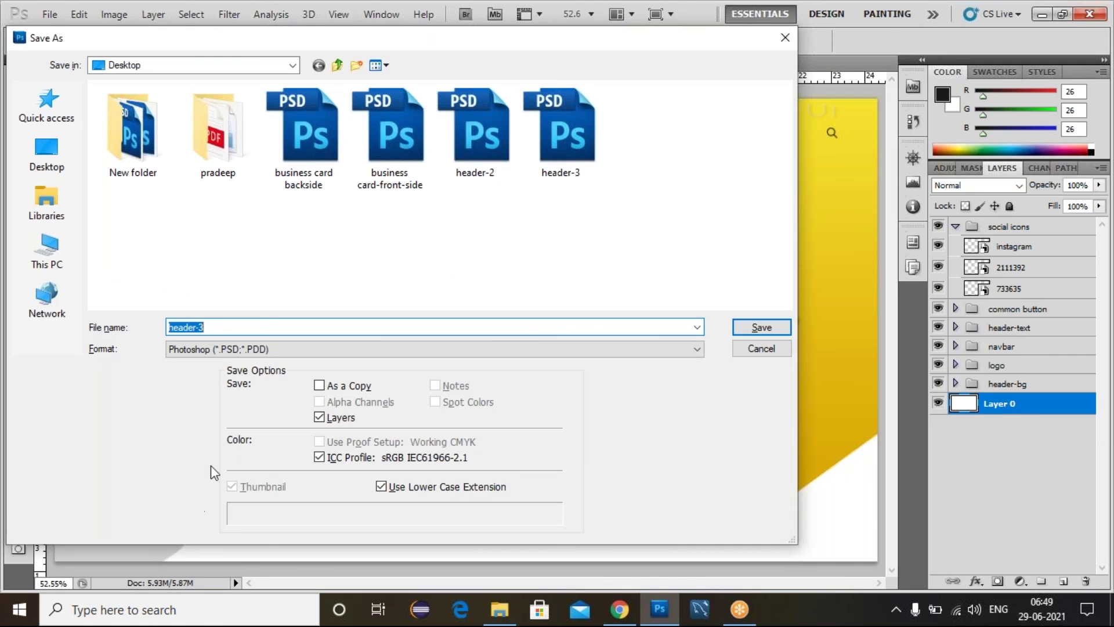
{"action": "left_click", "coordinate": [225, 351]}
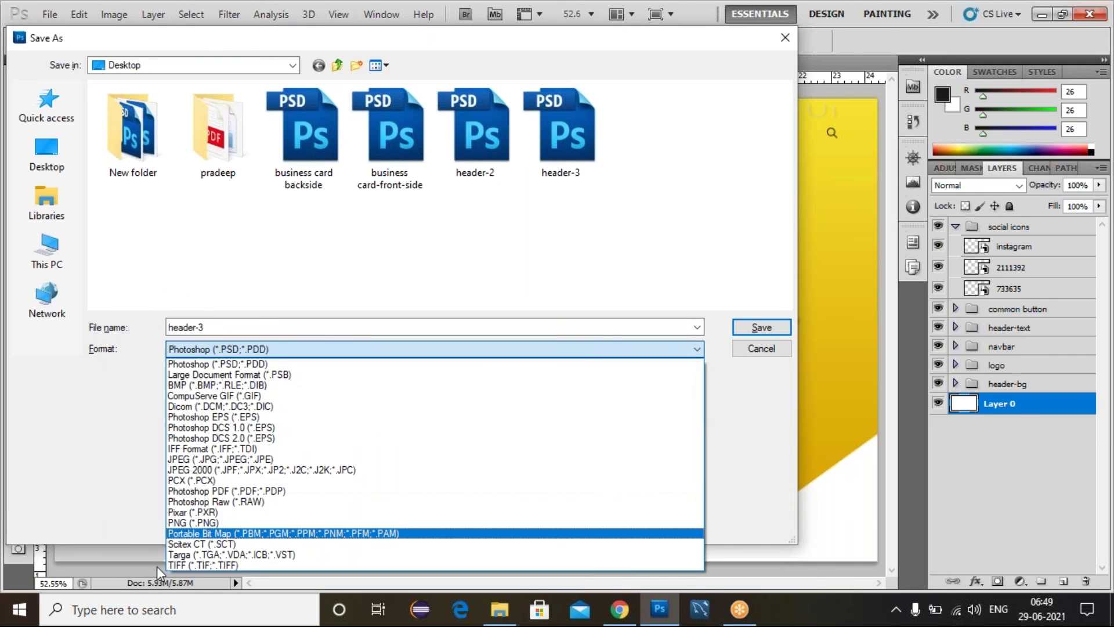
{"action": "left_click", "coordinate": [174, 460]}
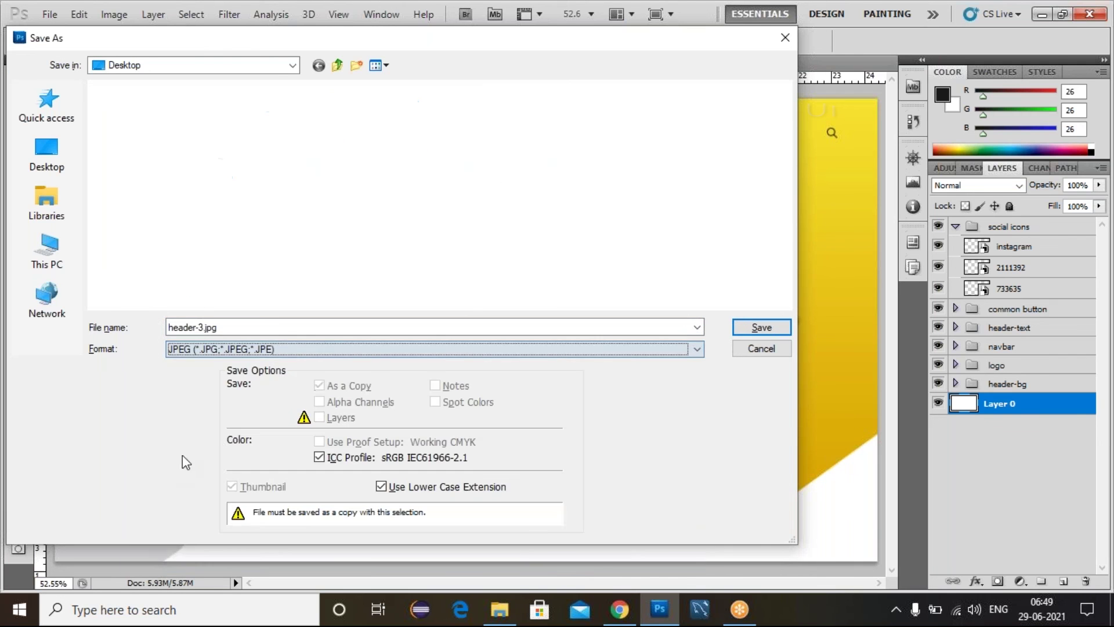
{"action": "left_click", "coordinate": [746, 329]}
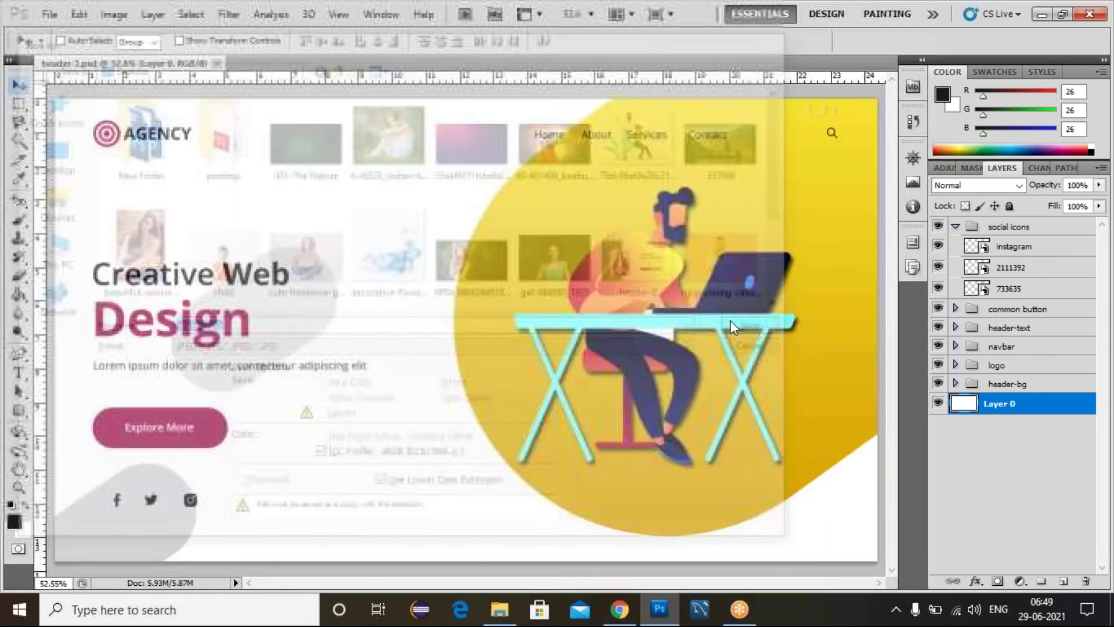
{"action": "left_click", "coordinate": [653, 154]}
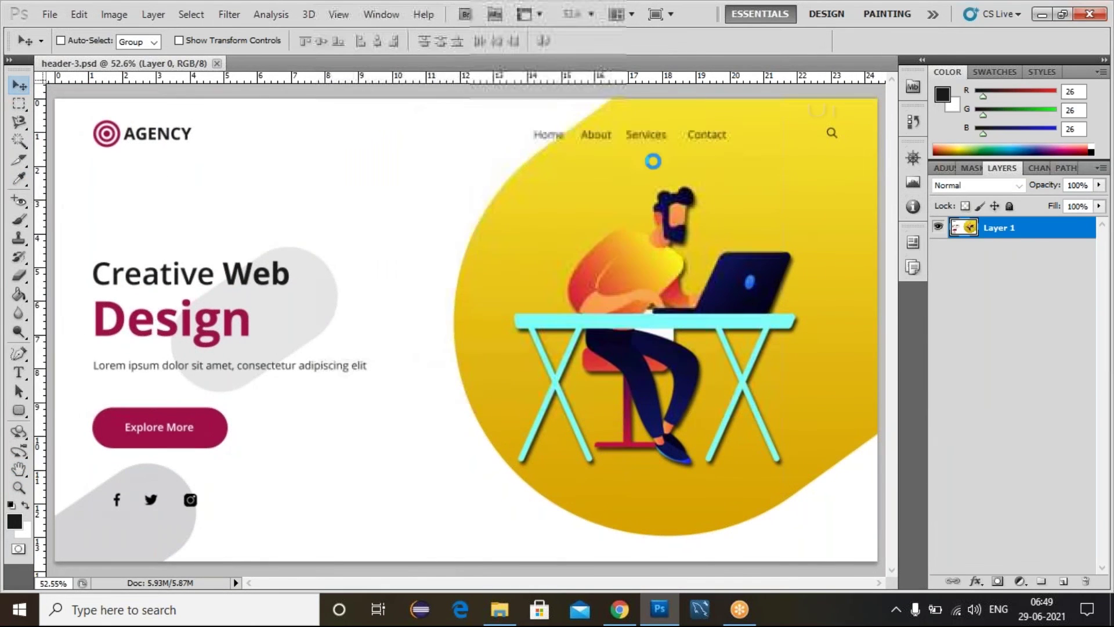